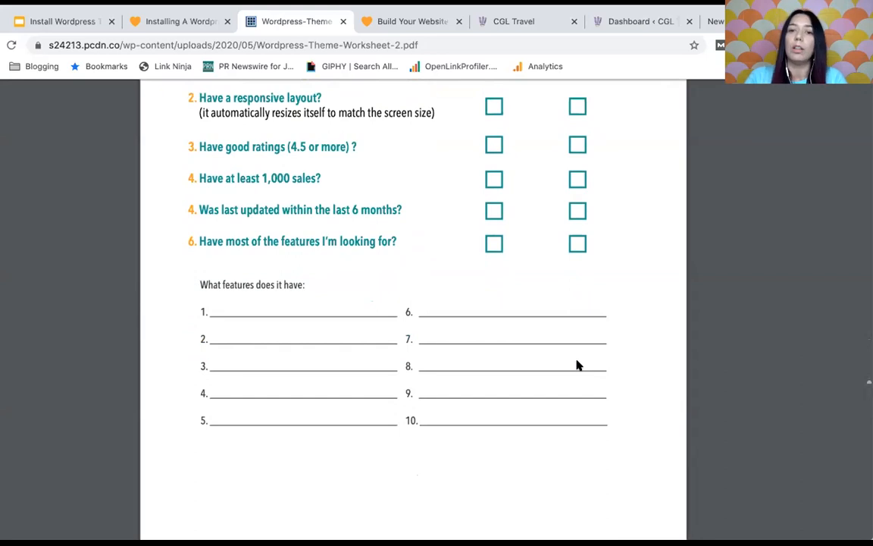
Return from the theme checklist worksheet to the WordPress theme guide and open its Theme Forest marketplace link.
{"action": "scroll", "coordinate": [576, 365], "scroll_direction": "up", "scroll_amount": 5}
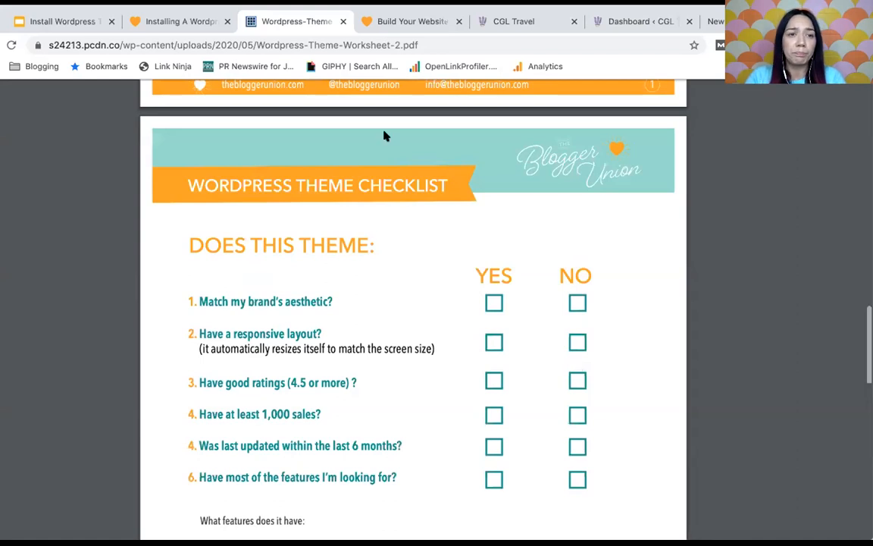
{"action": "left_click", "coordinate": [199, 25]}
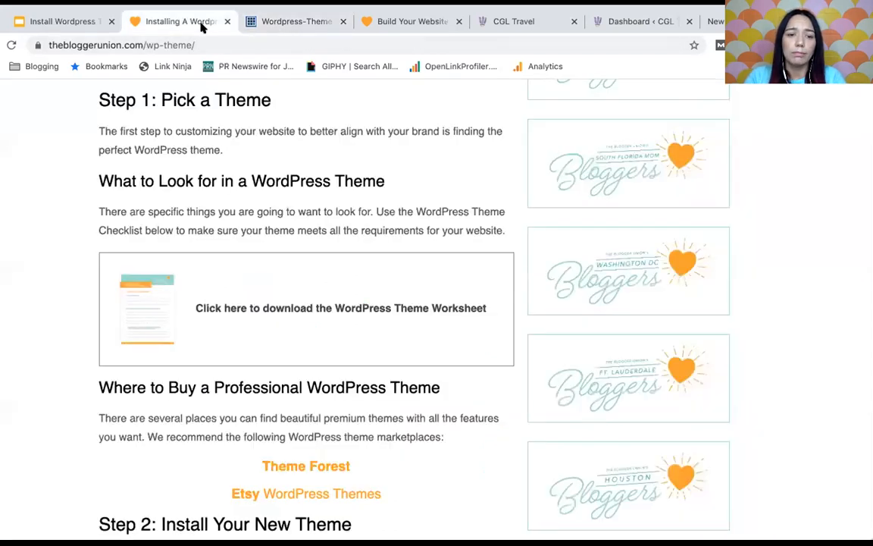
{"action": "scroll", "coordinate": [446, 432], "scroll_direction": "down", "scroll_amount": 1}
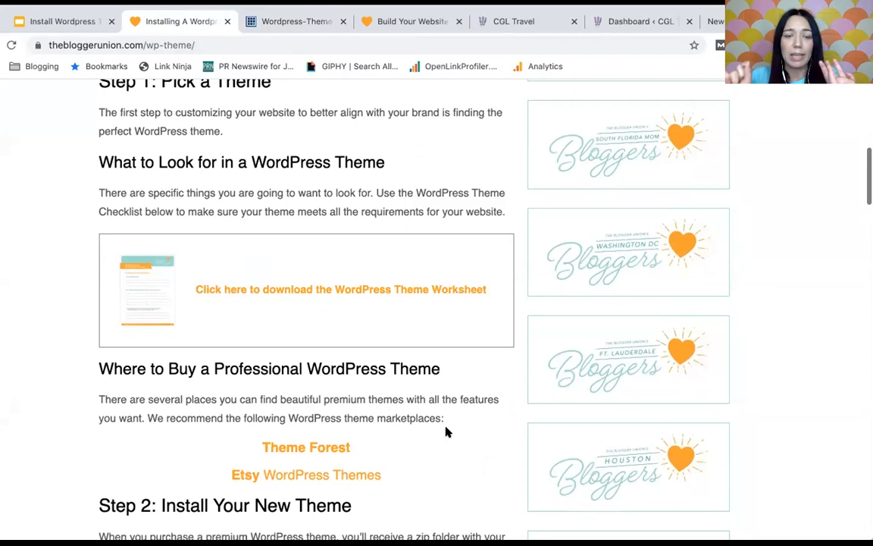
{"action": "scroll", "coordinate": [446, 432], "scroll_direction": "down", "scroll_amount": 3}
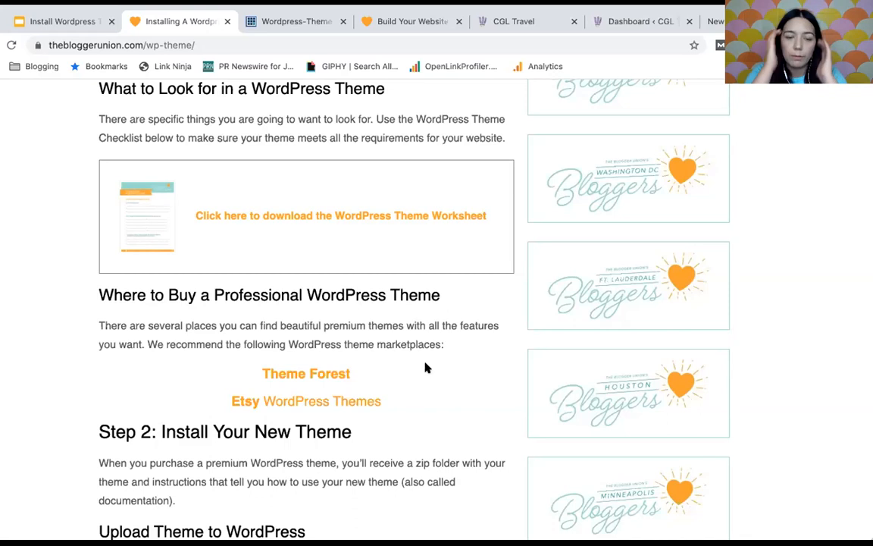
{"action": "left_click", "coordinate": [303, 375]}
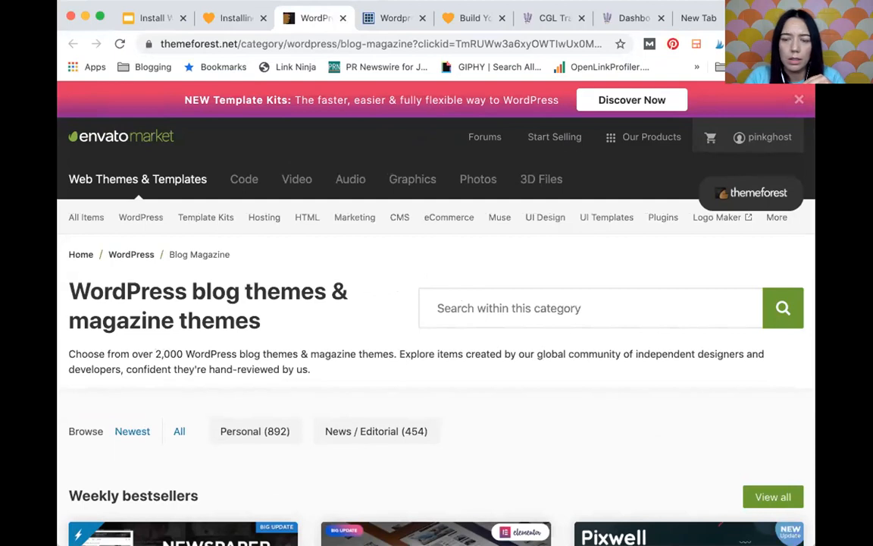
Examine the blog and magazine themes listed under weekly bestsellers, hot under $40 and new bestsellers, comparing prices, ratings and sales.
{"action": "scroll", "coordinate": [565, 395], "scroll_direction": "down", "scroll_amount": 4}
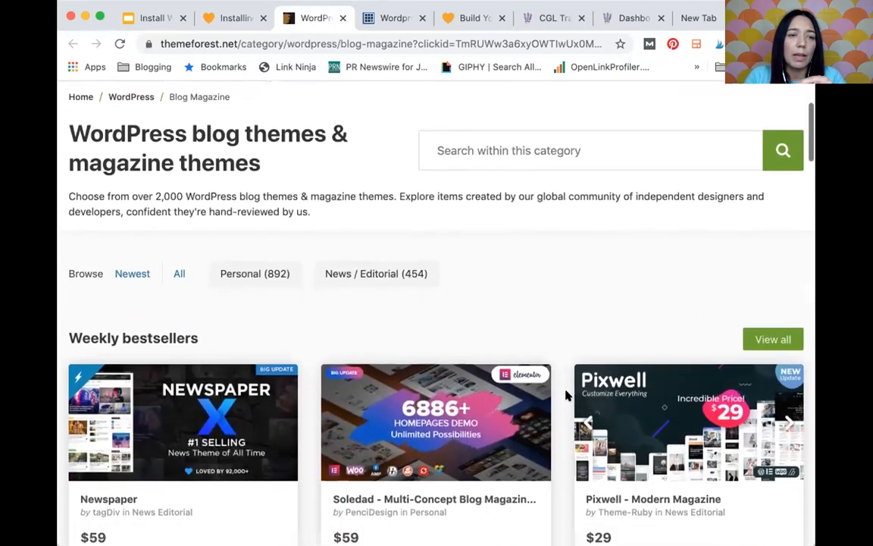
{"action": "scroll", "coordinate": [566, 396], "scroll_direction": "up", "scroll_amount": 1}
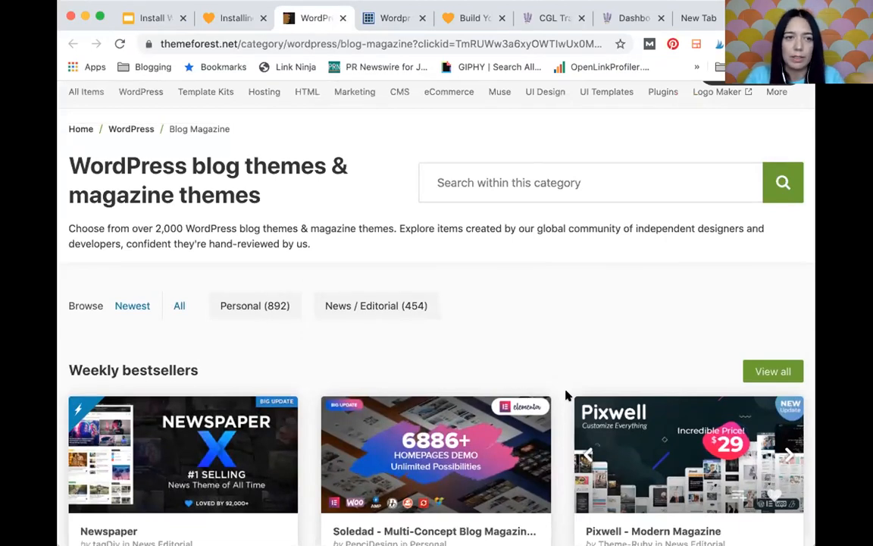
{"action": "scroll", "coordinate": [520, 373], "scroll_direction": "down", "scroll_amount": 3}
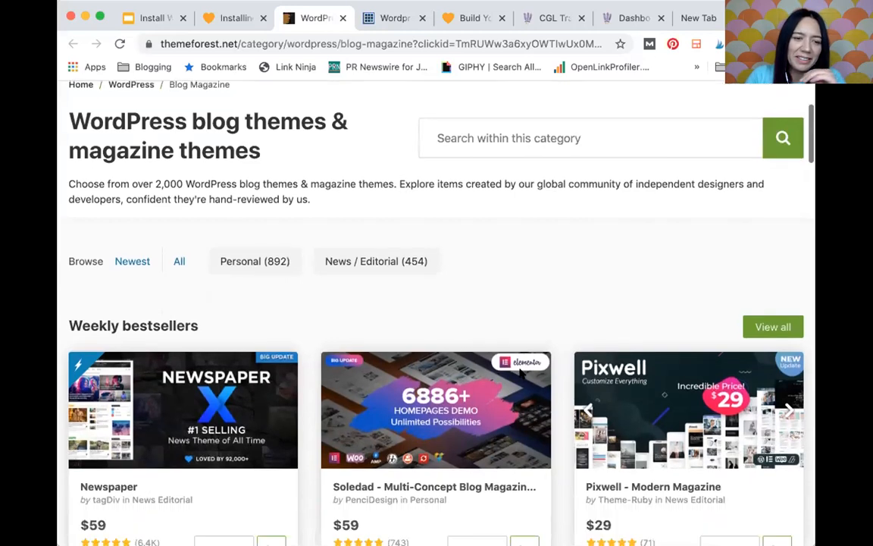
{"action": "scroll", "coordinate": [520, 372], "scroll_direction": "down", "scroll_amount": 3}
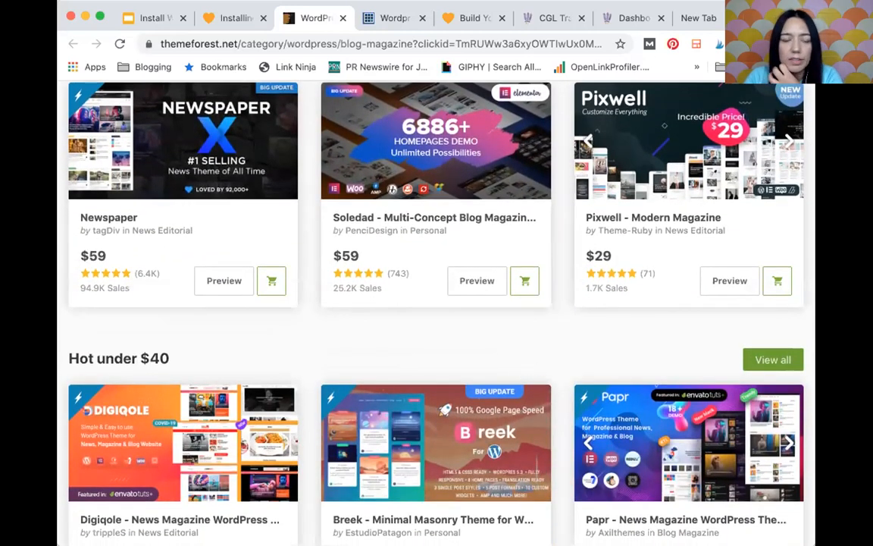
{"action": "scroll", "coordinate": [468, 318], "scroll_direction": "down", "scroll_amount": 3}
{"action": "scroll", "coordinate": [468, 319], "scroll_direction": "up", "scroll_amount": 2}
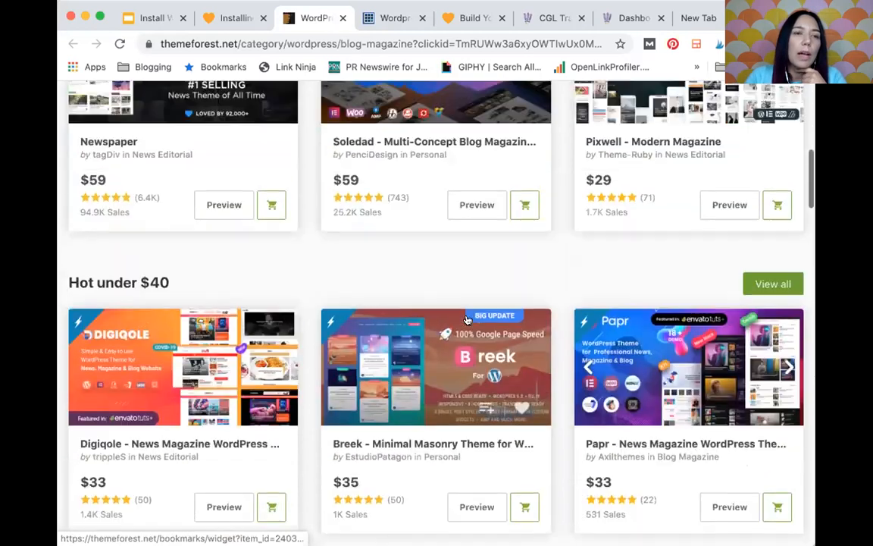
{"action": "scroll", "coordinate": [468, 319], "scroll_direction": "up", "scroll_amount": 3}
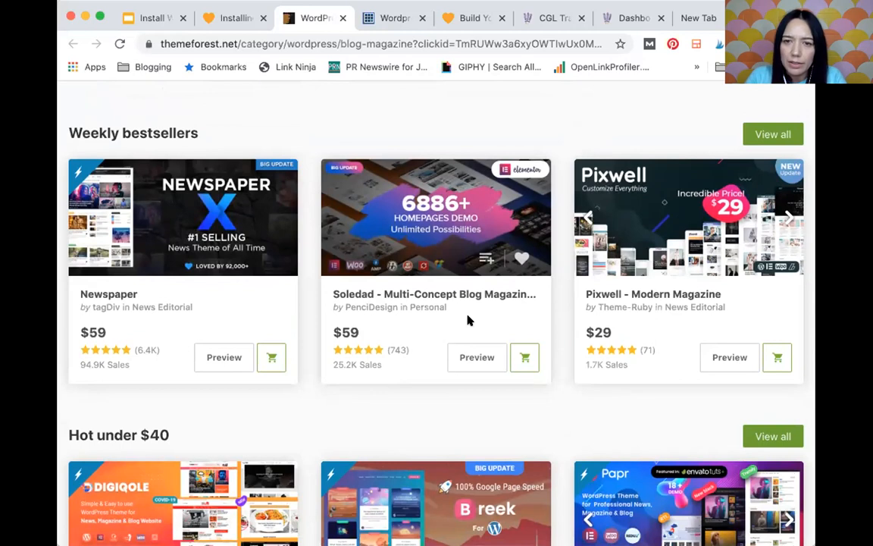
{"action": "scroll", "coordinate": [468, 319], "scroll_direction": "down", "scroll_amount": 6}
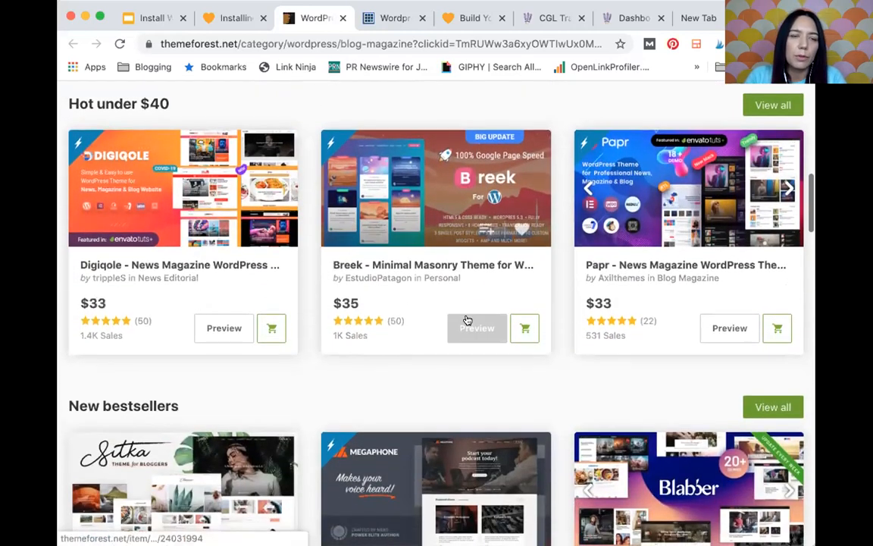
{"action": "scroll", "coordinate": [468, 320], "scroll_direction": "down", "scroll_amount": 2}
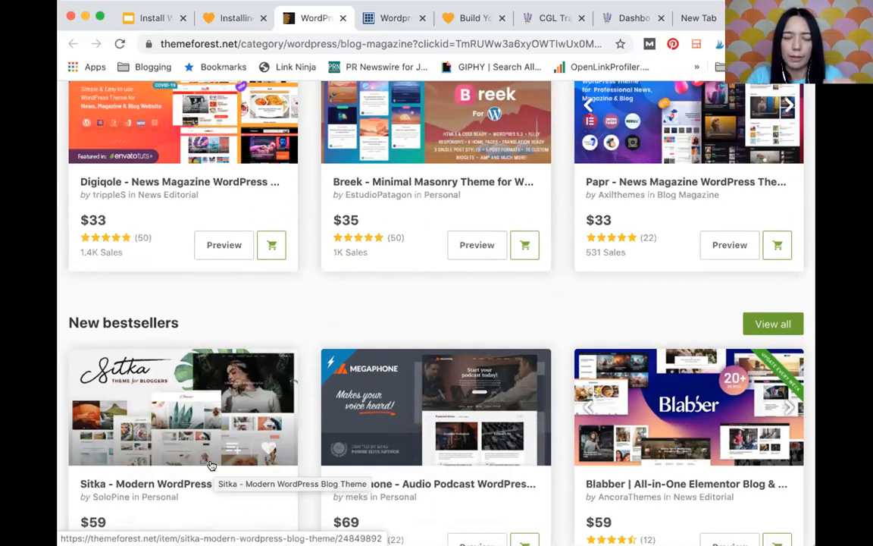
{"action": "scroll", "coordinate": [212, 465], "scroll_direction": "down", "scroll_amount": 2}
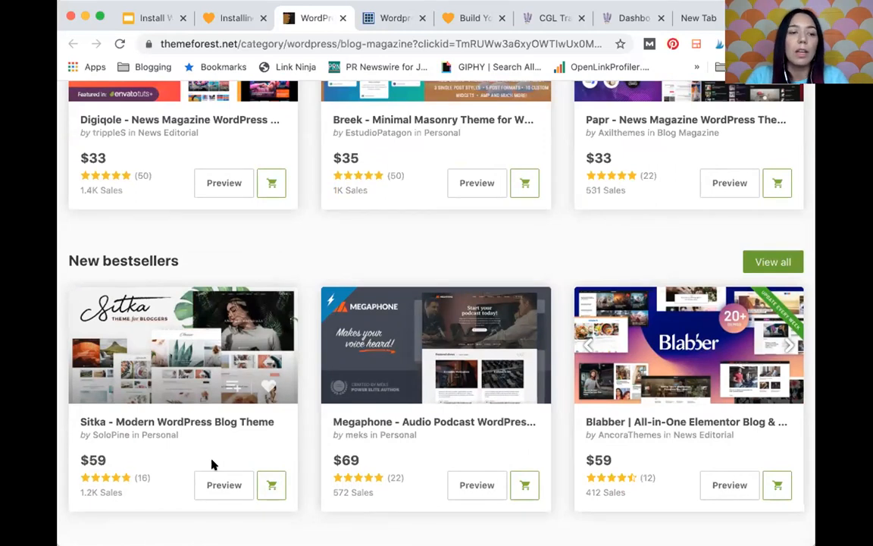
Open the Sitka - Modern WordPress Blog Theme page and check its sales, item rating and last update date.
{"action": "left_click", "coordinate": [207, 421]}
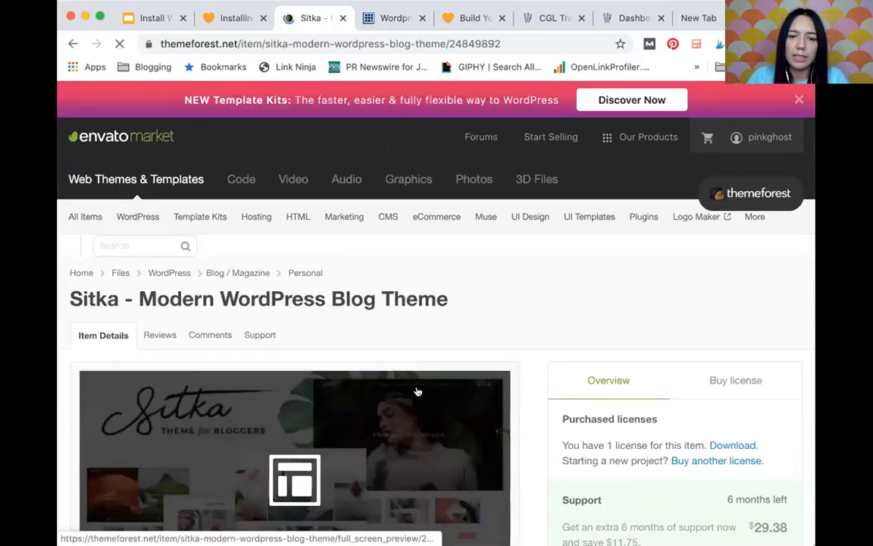
{"action": "scroll", "coordinate": [417, 392], "scroll_direction": "down", "scroll_amount": 10}
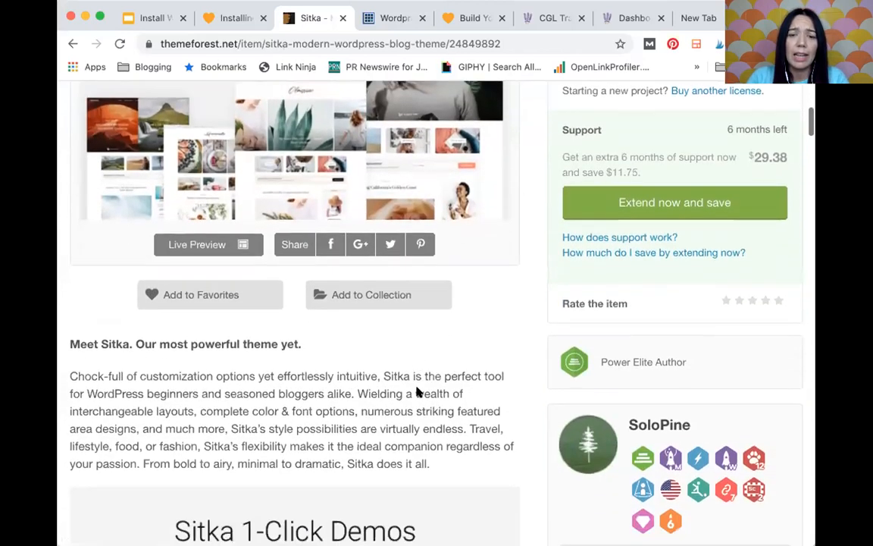
{"action": "scroll", "coordinate": [417, 392], "scroll_direction": "down", "scroll_amount": 1}
{"action": "scroll", "coordinate": [417, 391], "scroll_direction": "down", "scroll_amount": 1}
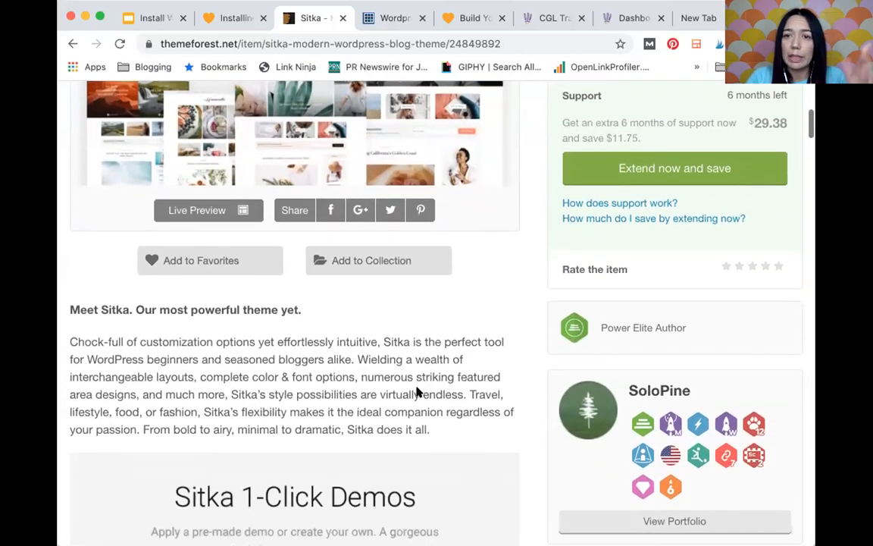
{"action": "scroll", "coordinate": [417, 392], "scroll_direction": "down", "scroll_amount": 4}
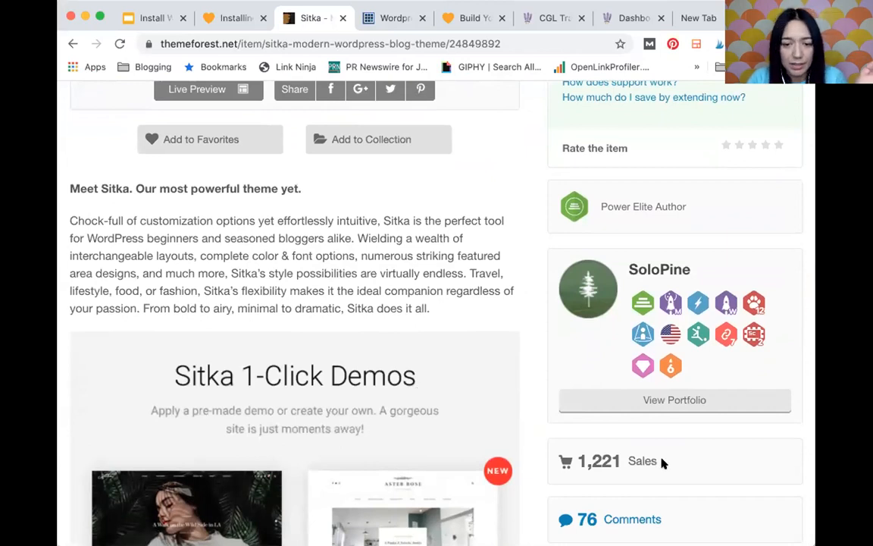
{"action": "scroll", "coordinate": [662, 462], "scroll_direction": "down", "scroll_amount": 4}
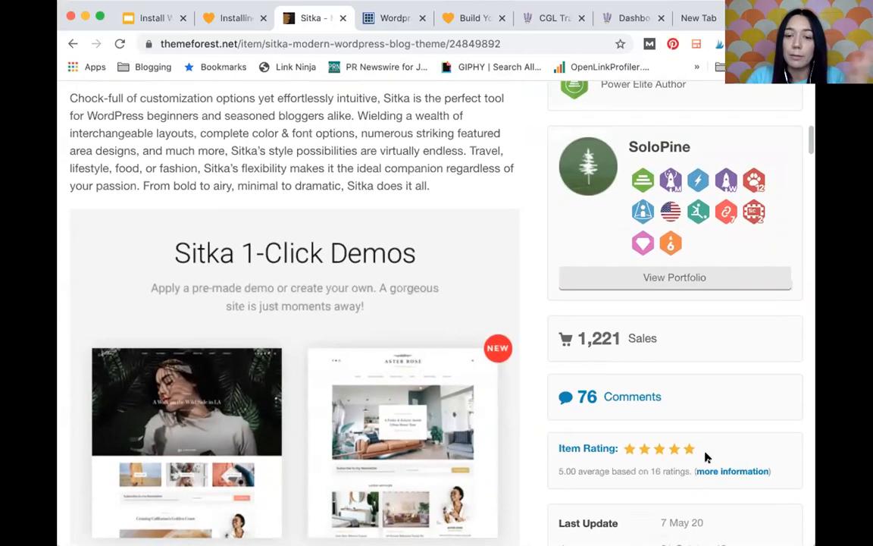
{"action": "scroll", "coordinate": [705, 457], "scroll_direction": "down", "scroll_amount": 1}
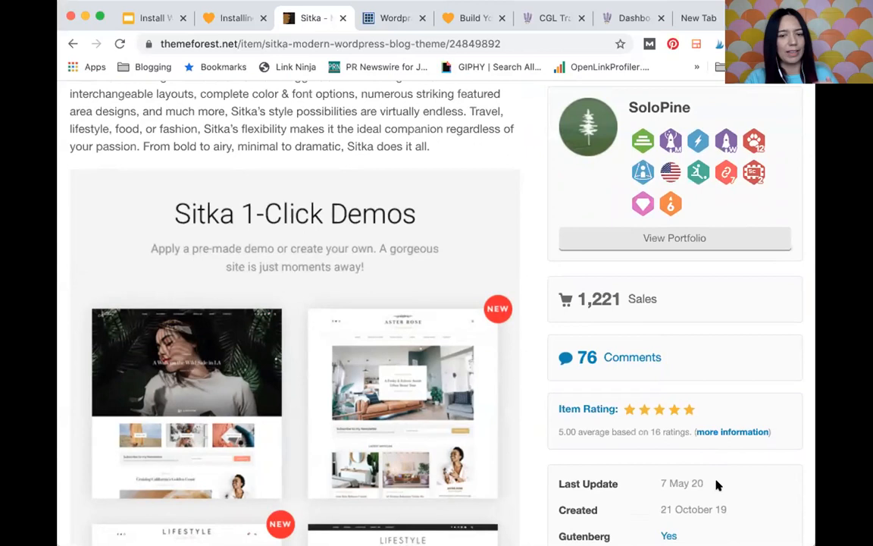
Review Sitka's compatibility, software versions, responsive layout and tags, highlighting the layout details and the woocommerce tag.
{"action": "scroll", "coordinate": [716, 485], "scroll_direction": "down", "scroll_amount": 3}
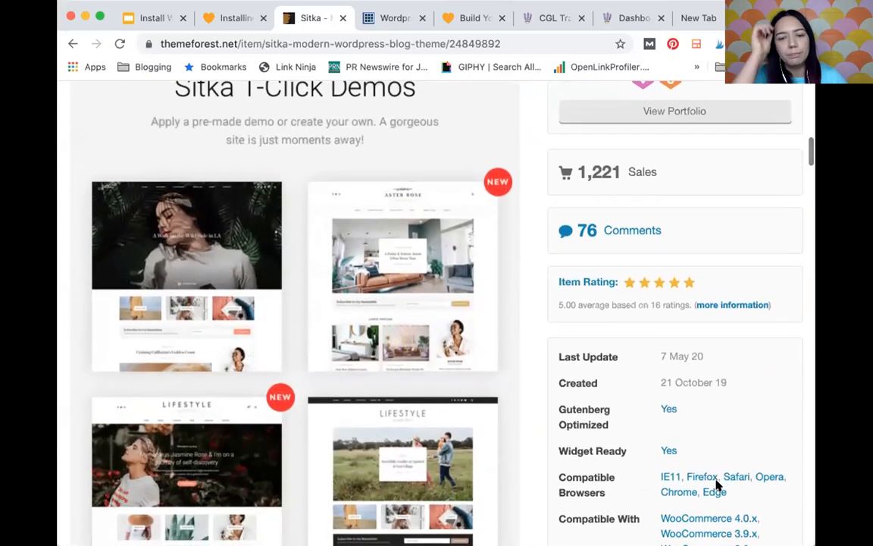
{"action": "scroll", "coordinate": [717, 485], "scroll_direction": "down", "scroll_amount": 4}
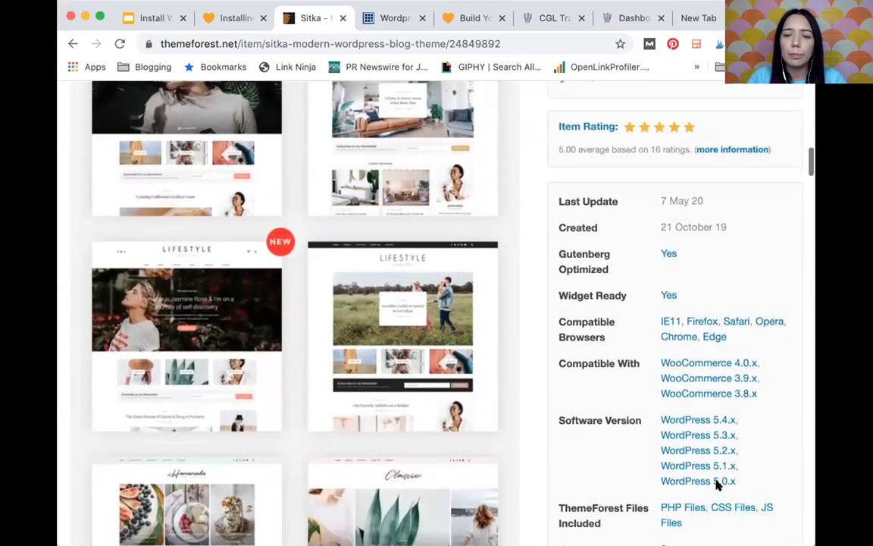
{"action": "scroll", "coordinate": [716, 485], "scroll_direction": "down", "scroll_amount": 3}
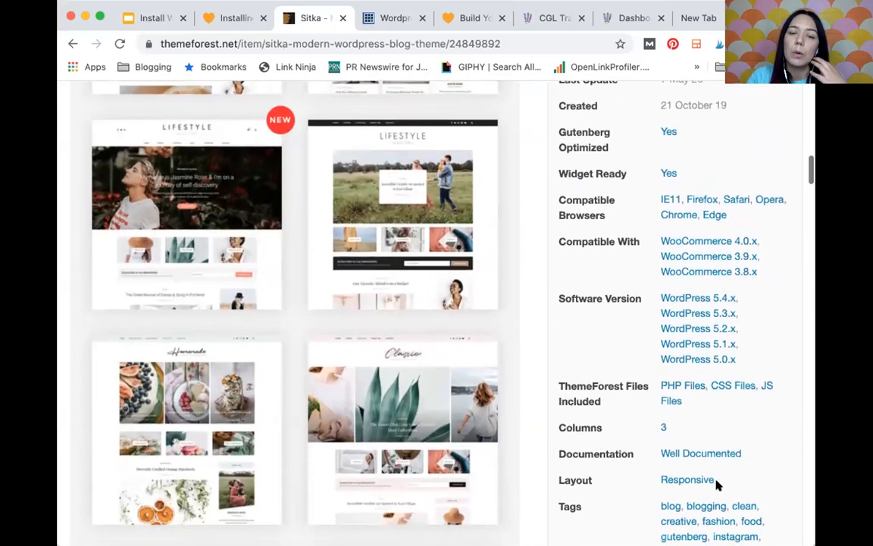
{"action": "left_click_drag", "start_coordinate": [716, 481], "coordinate": [554, 483]}
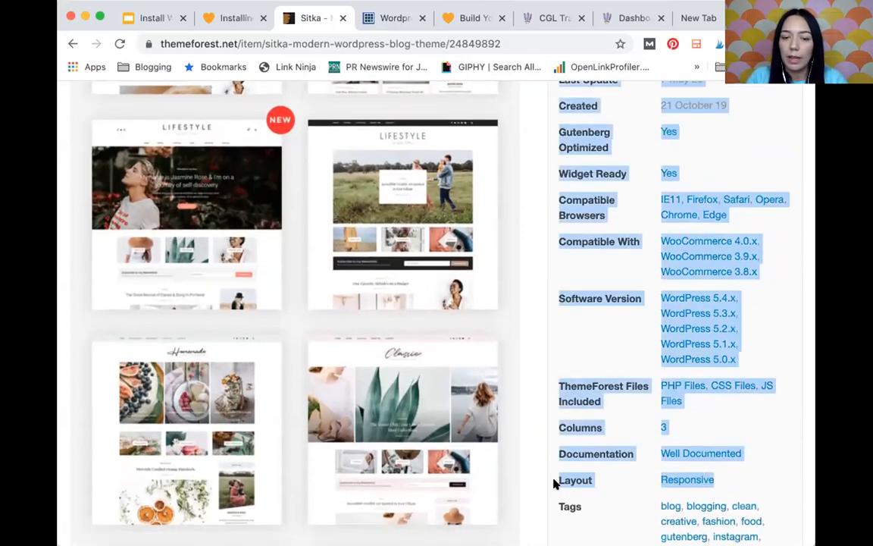
{"action": "left_click", "coordinate": [738, 483]}
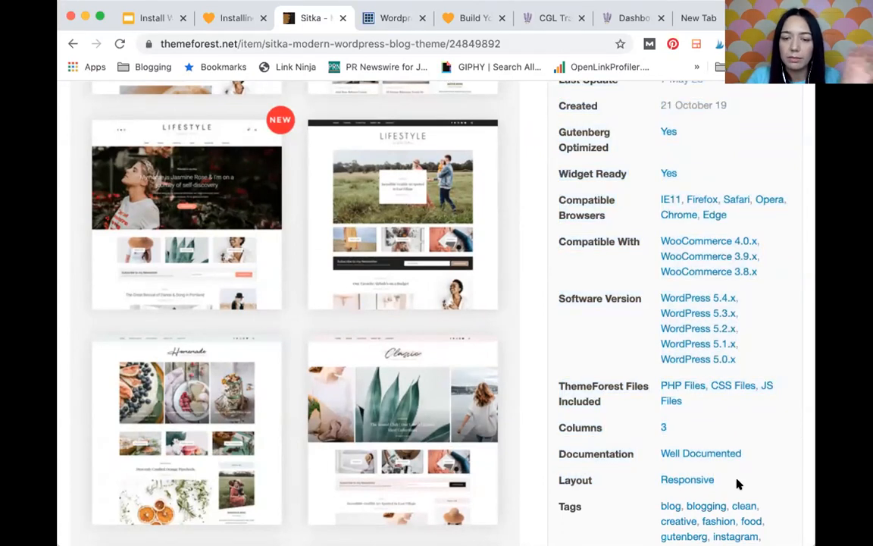
{"action": "scroll", "coordinate": [737, 483], "scroll_direction": "down", "scroll_amount": 3}
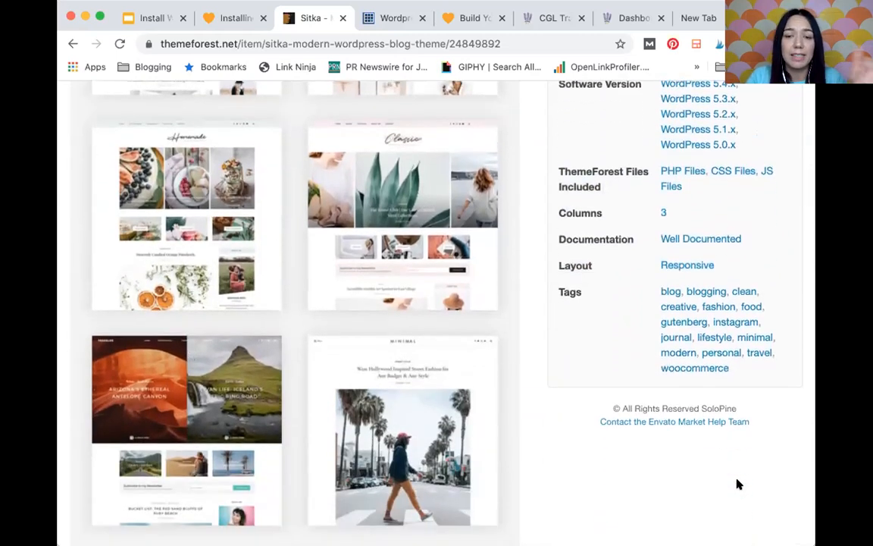
{"action": "left_click_drag", "start_coordinate": [740, 370], "coordinate": [667, 377]}
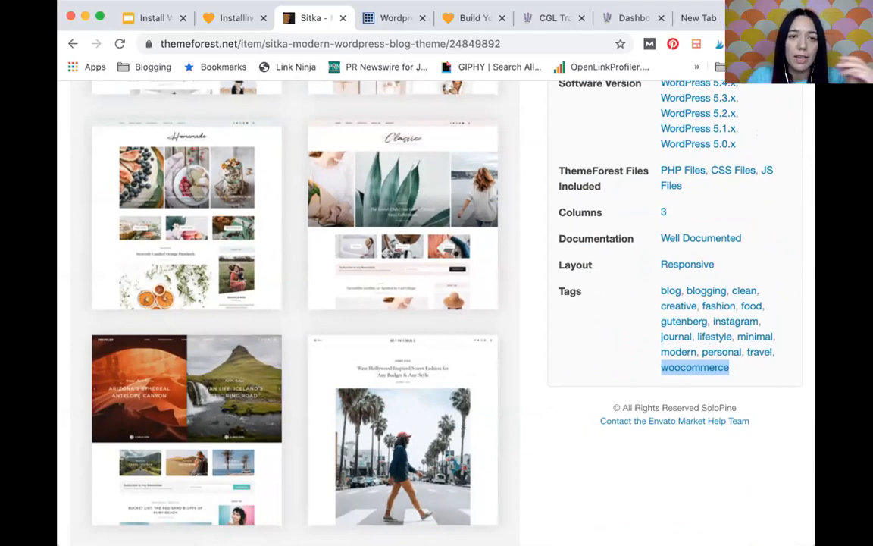
Open the live preview of the Sitka theme from its item page.
{"action": "scroll", "coordinate": [668, 254], "scroll_direction": "up", "scroll_amount": 10}
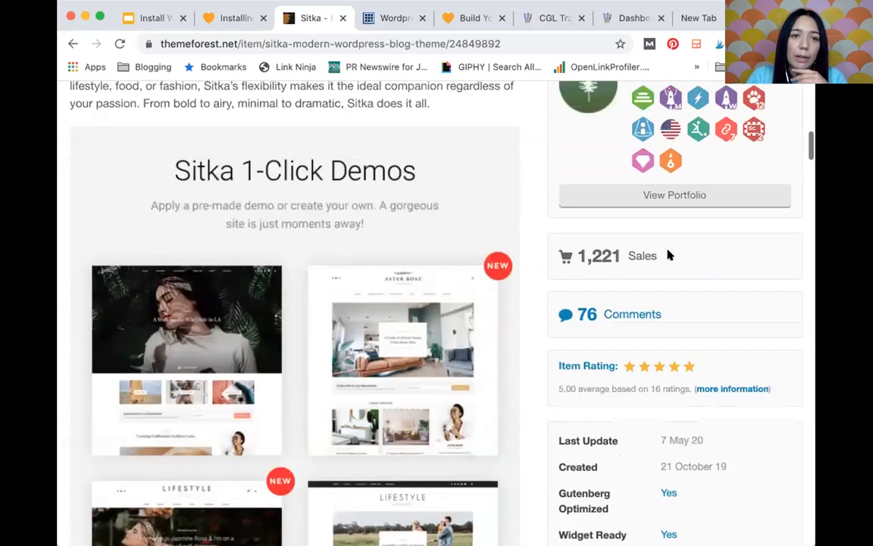
{"action": "scroll", "coordinate": [668, 254], "scroll_direction": "up", "scroll_amount": 5}
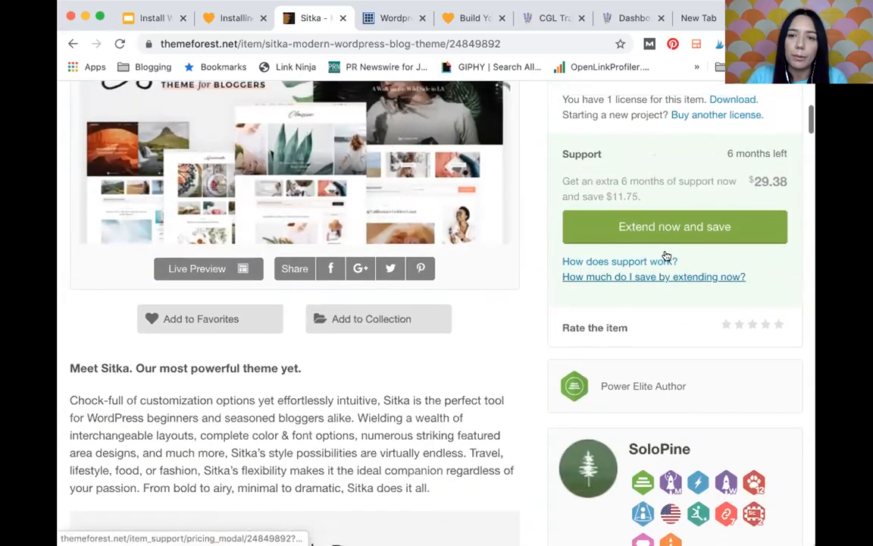
{"action": "scroll", "coordinate": [668, 254], "scroll_direction": "up", "scroll_amount": 2}
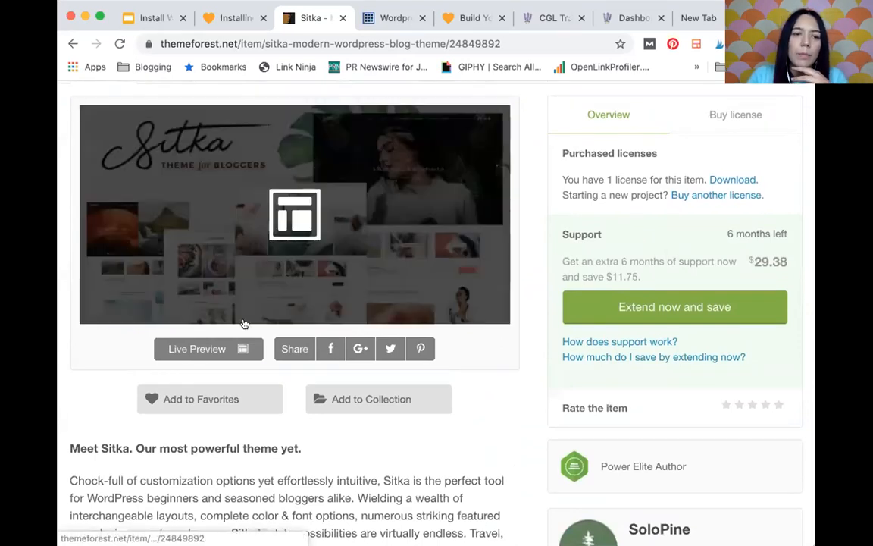
{"action": "left_click", "coordinate": [224, 350]}
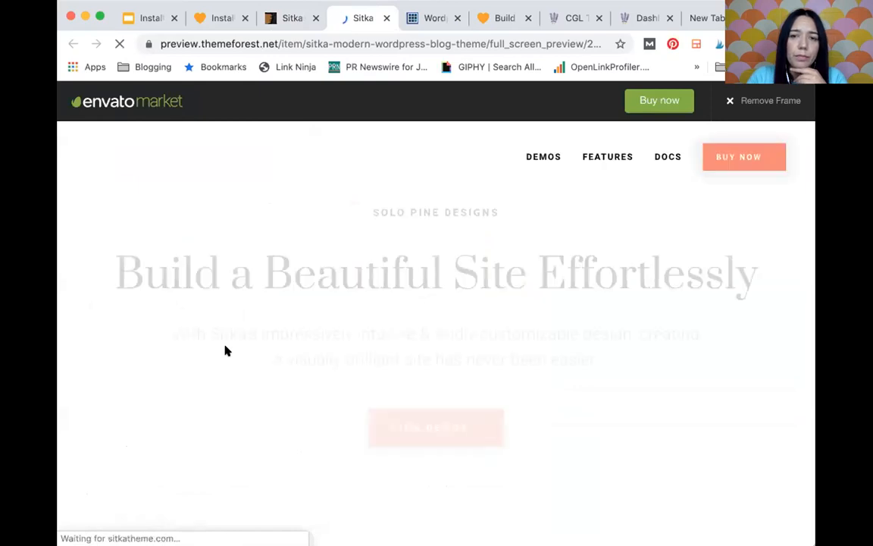
Examine the Sitka 1-Click Demos in the live preview, including the Main, Interior Design and Lifestyle 2 designs.
{"action": "scroll", "coordinate": [661, 426], "scroll_direction": "down", "scroll_amount": 1}
{"action": "scroll", "coordinate": [661, 427], "scroll_direction": "up", "scroll_amount": 1}
{"action": "scroll", "coordinate": [661, 426], "scroll_direction": "down", "scroll_amount": 5}
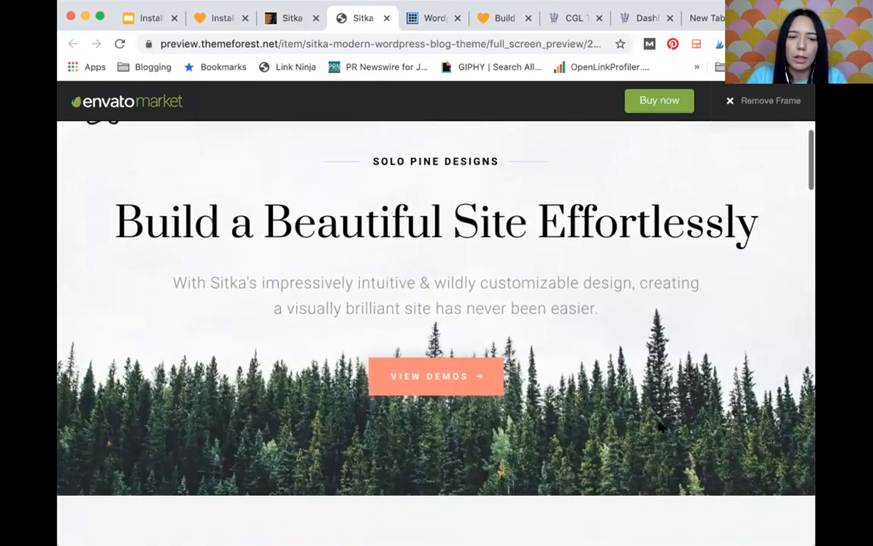
{"action": "scroll", "coordinate": [661, 426], "scroll_direction": "down", "scroll_amount": 3}
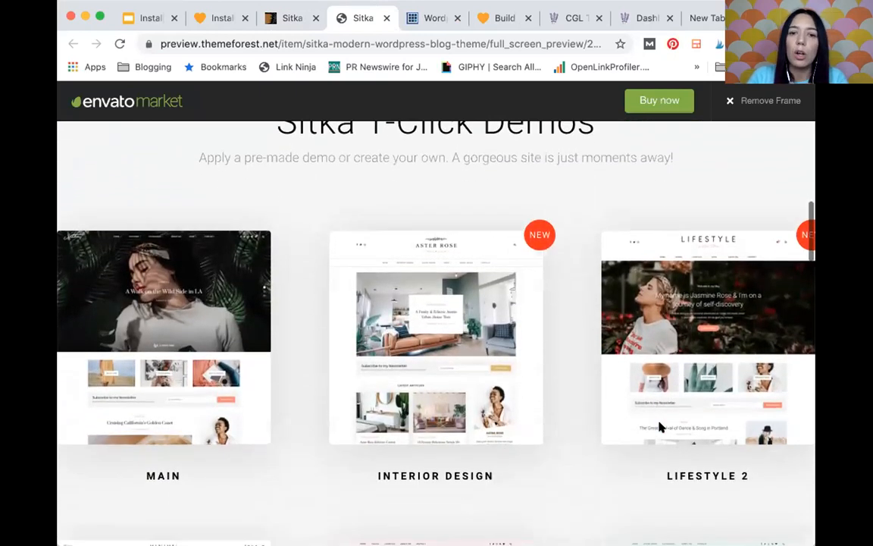
{"action": "scroll", "coordinate": [661, 426], "scroll_direction": "down", "scroll_amount": 1}
{"action": "scroll", "coordinate": [660, 426], "scroll_direction": "down", "scroll_amount": 1}
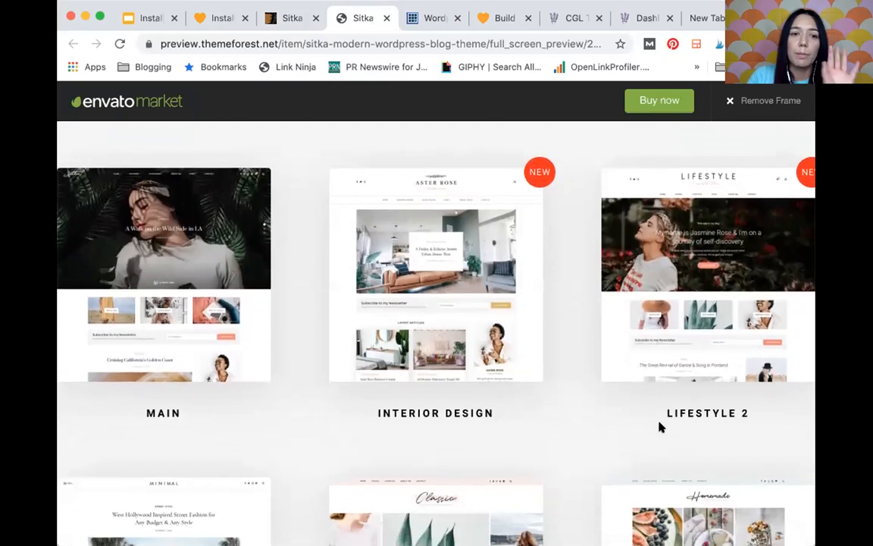
{"action": "scroll", "coordinate": [659, 427], "scroll_direction": "down", "scroll_amount": 3}
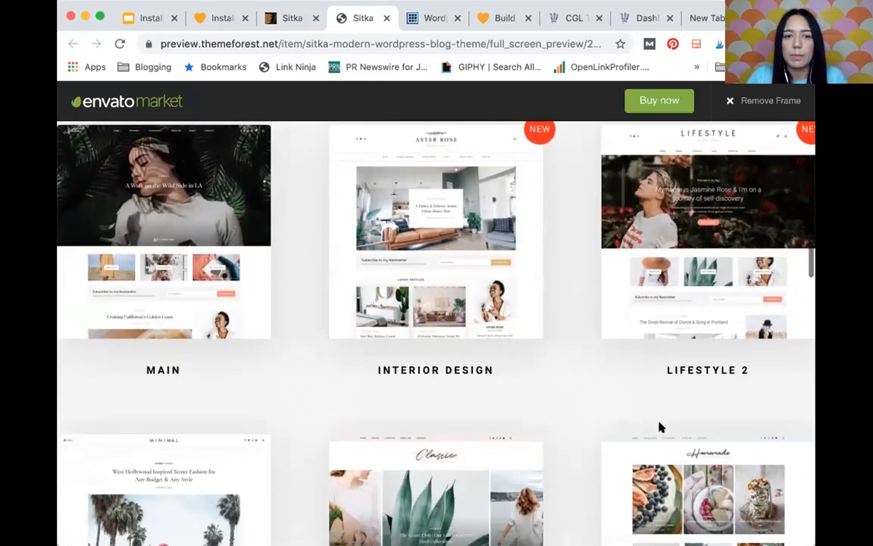
Look through the Minimal, Classic, Food, Travel and Lifestyle demos of Sitka and open the Classic demo.
{"action": "scroll", "coordinate": [661, 427], "scroll_direction": "down", "scroll_amount": 5}
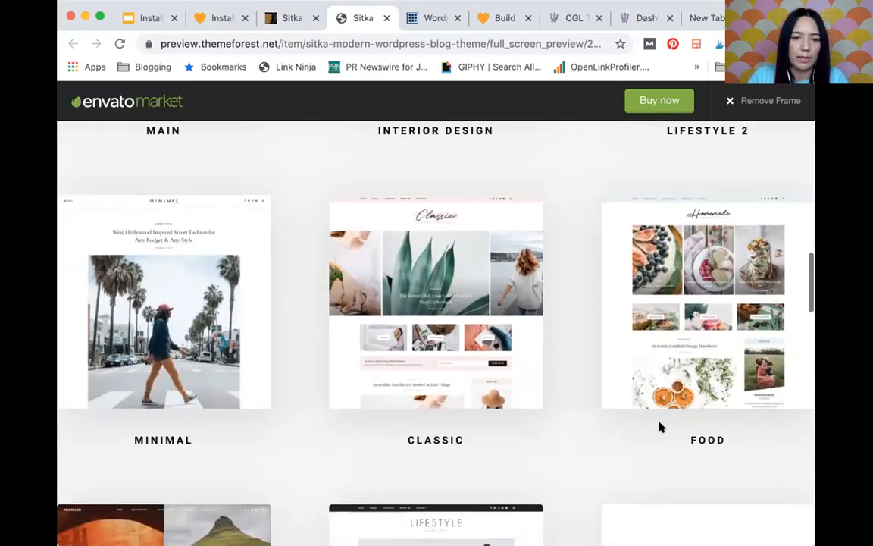
{"action": "scroll", "coordinate": [659, 427], "scroll_direction": "down", "scroll_amount": 4}
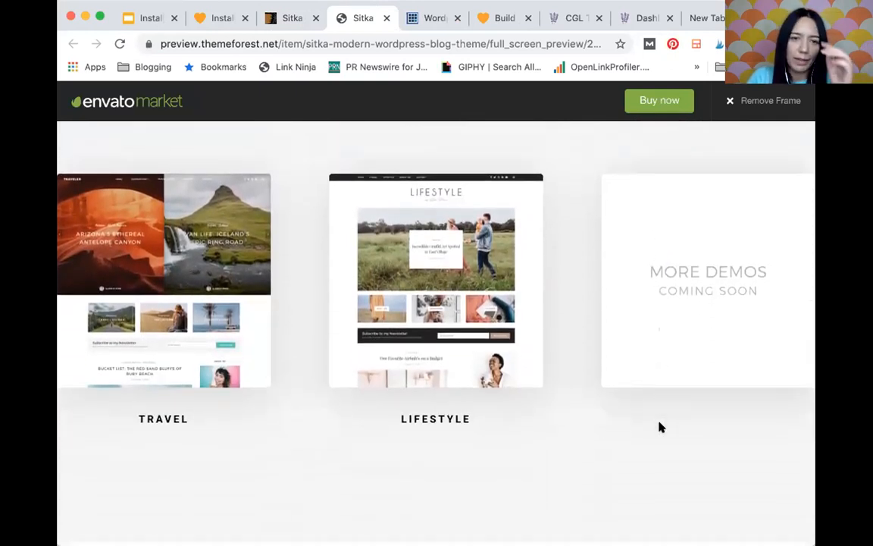
{"action": "scroll", "coordinate": [659, 427], "scroll_direction": "up", "scroll_amount": 5}
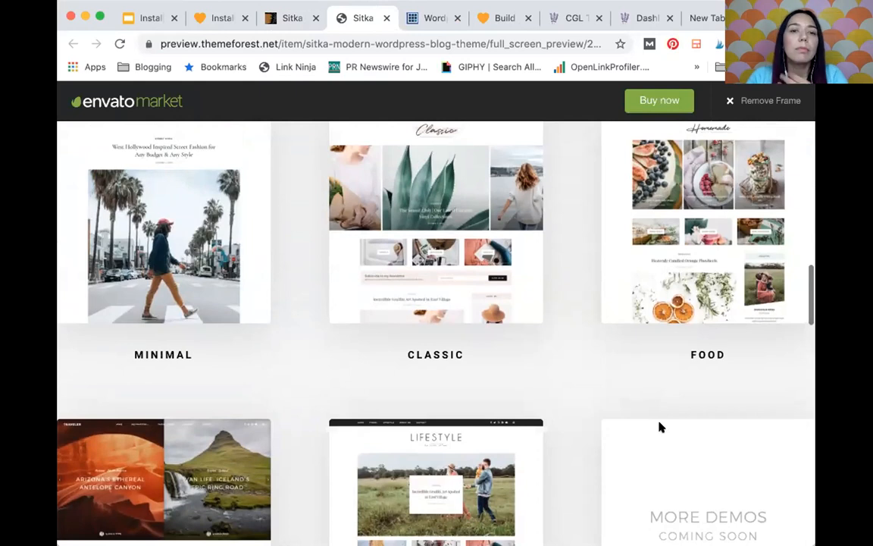
{"action": "scroll", "coordinate": [659, 428], "scroll_direction": "up", "scroll_amount": 3}
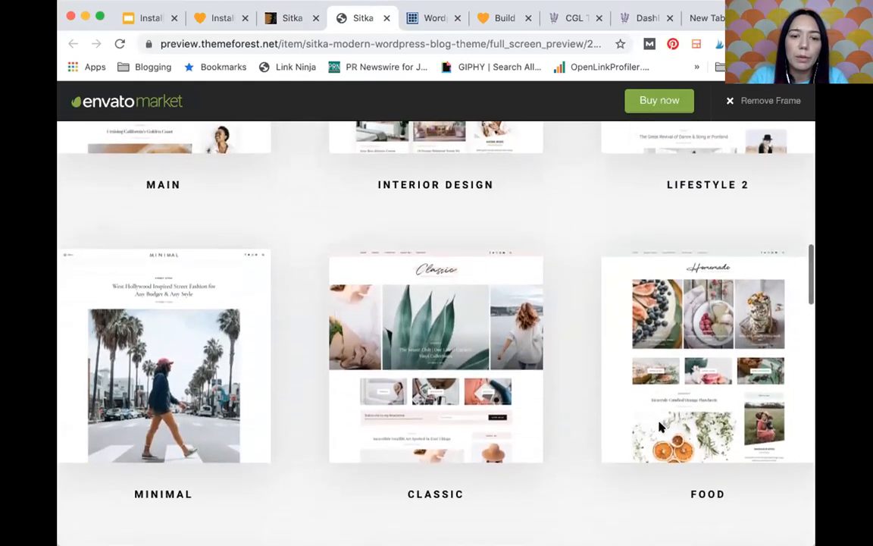
{"action": "scroll", "coordinate": [660, 427], "scroll_direction": "down", "scroll_amount": 1}
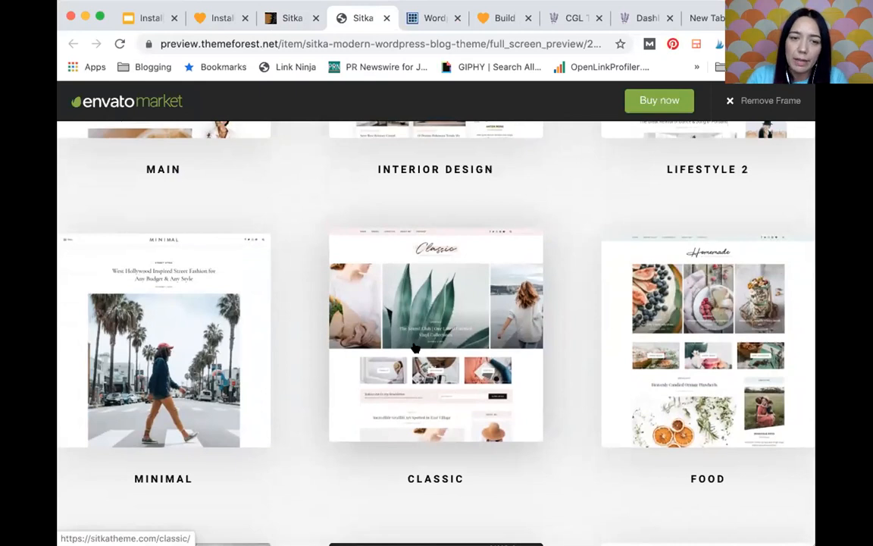
{"action": "left_click", "coordinate": [415, 348]}
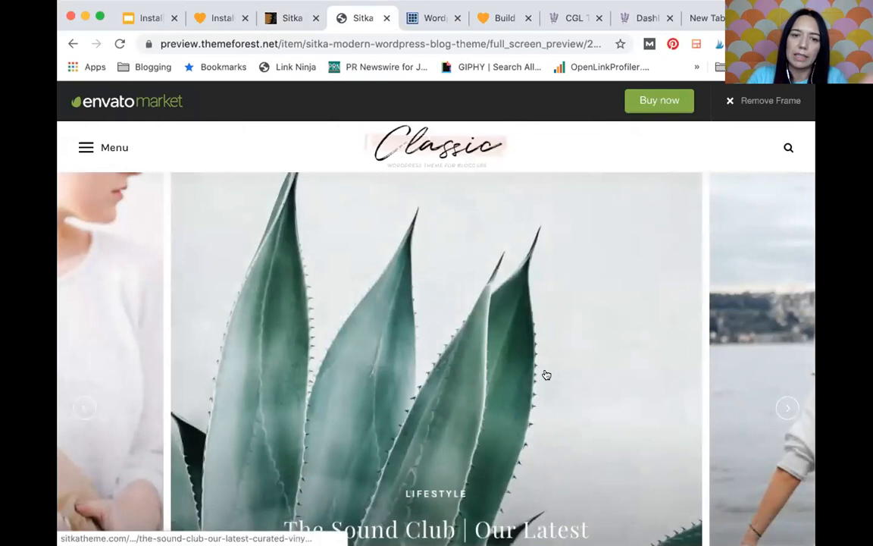
Examine the Classic demo's homepage, including its featured posts, newsletter sign-up, blog post layout and sidebar.
{"action": "scroll", "coordinate": [546, 374], "scroll_direction": "down", "scroll_amount": 5}
{"action": "scroll", "coordinate": [546, 375], "scroll_direction": "down", "scroll_amount": 5}
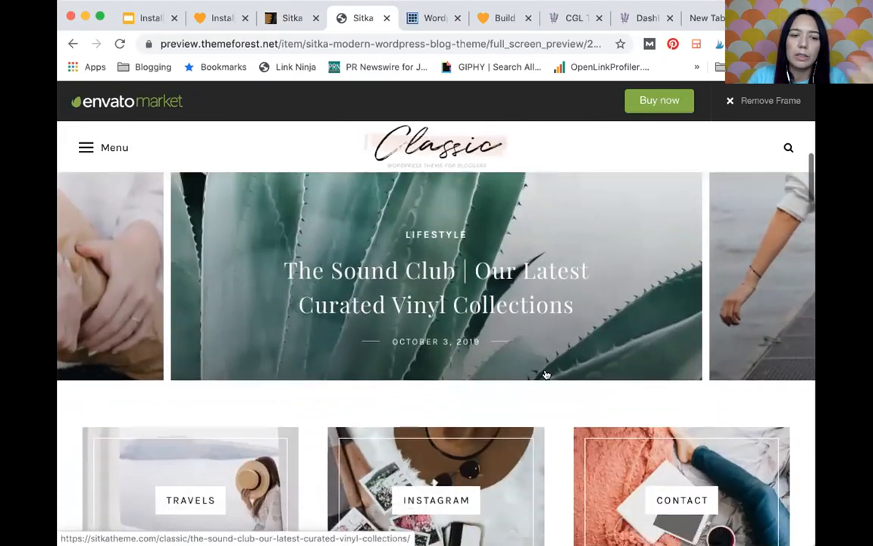
{"action": "scroll", "coordinate": [546, 375], "scroll_direction": "down", "scroll_amount": 8}
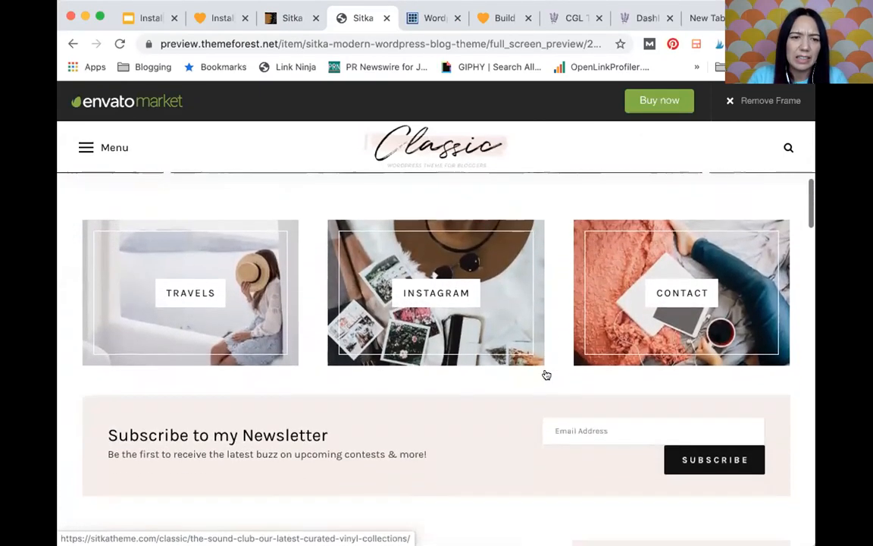
{"action": "scroll", "coordinate": [546, 374], "scroll_direction": "down", "scroll_amount": 3}
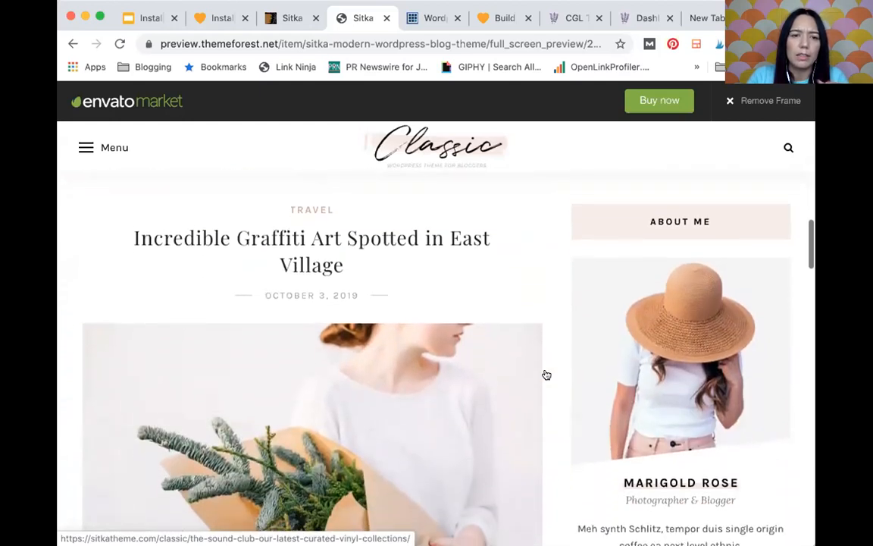
{"action": "scroll", "coordinate": [547, 375], "scroll_direction": "down", "scroll_amount": 6}
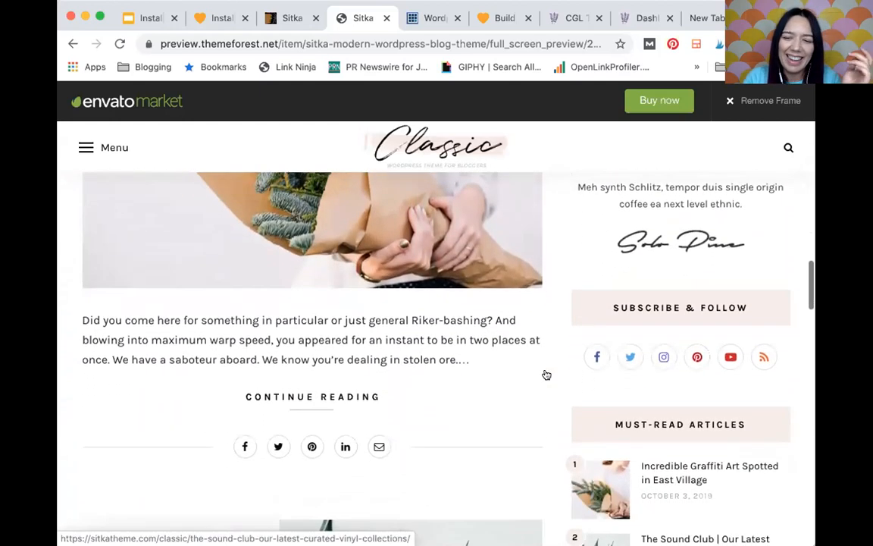
{"action": "scroll", "coordinate": [546, 375], "scroll_direction": "down", "scroll_amount": 2}
{"action": "scroll", "coordinate": [546, 374], "scroll_direction": "down", "scroll_amount": 4}
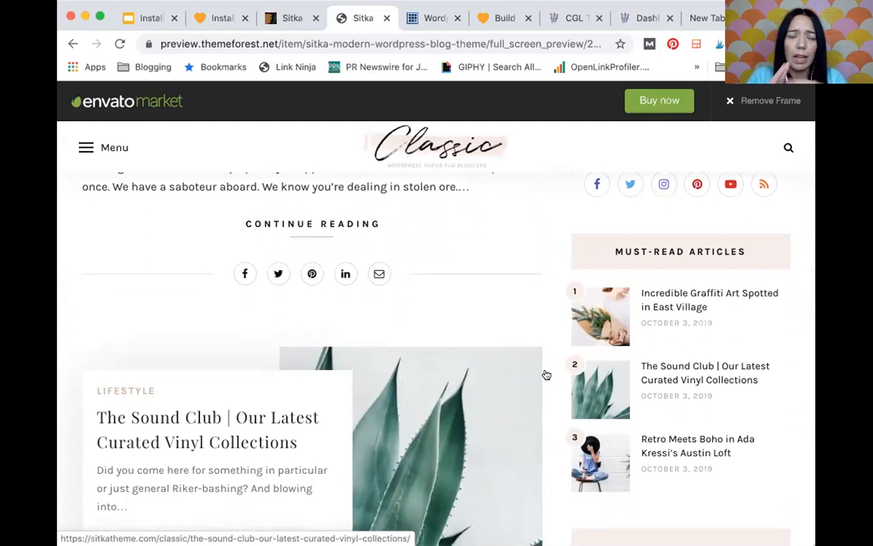
{"action": "scroll", "coordinate": [545, 374], "scroll_direction": "up", "scroll_amount": 15}
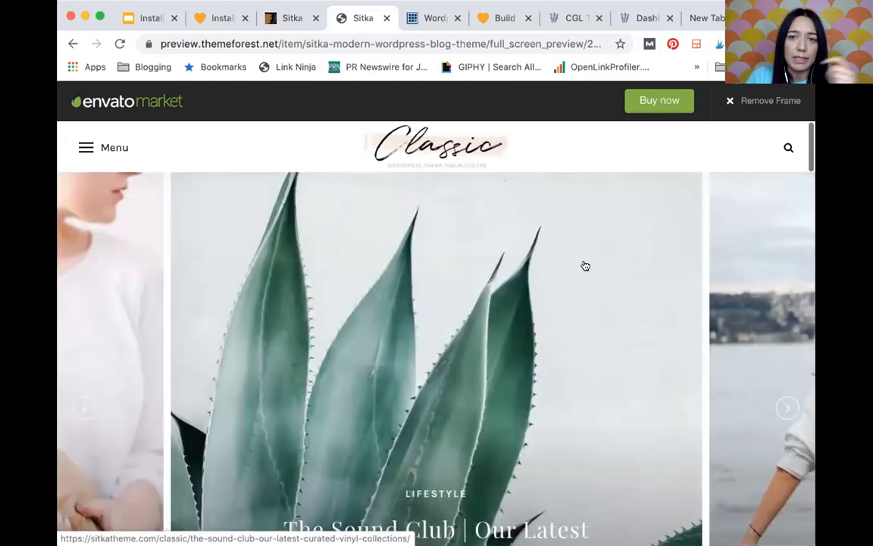
Go from the demo preview to Sitka's purchase page and examine the license and support information.
{"action": "left_click", "coordinate": [650, 100]}
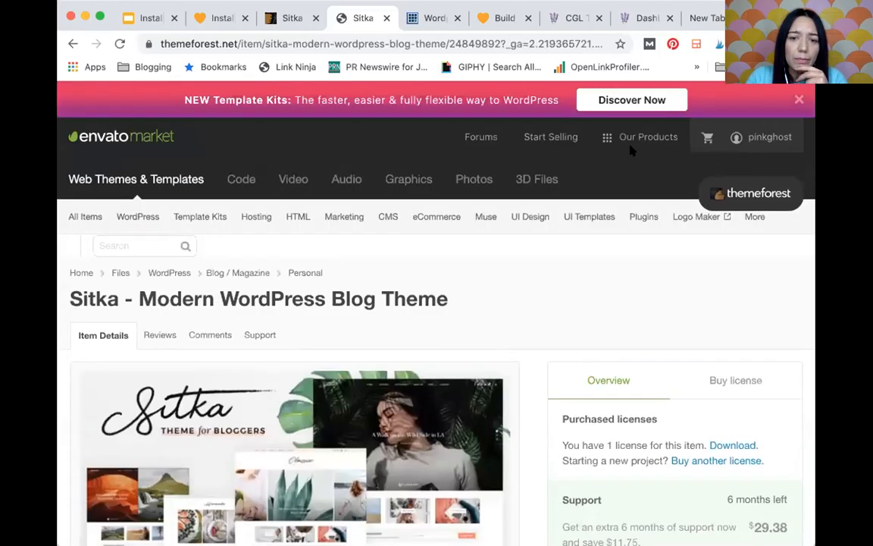
{"action": "scroll", "coordinate": [614, 338], "scroll_direction": "down", "scroll_amount": 1}
{"action": "scroll", "coordinate": [615, 338], "scroll_direction": "down", "scroll_amount": 3}
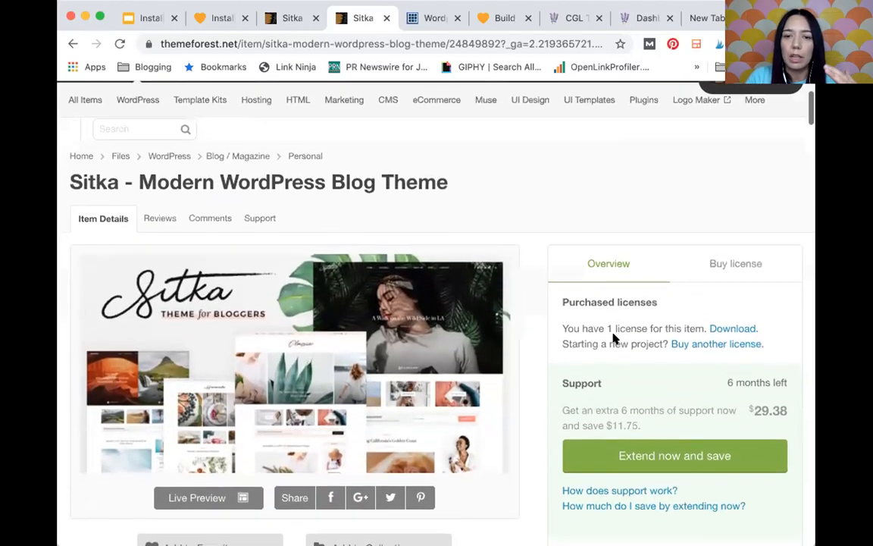
{"action": "scroll", "coordinate": [615, 338], "scroll_direction": "down", "scroll_amount": 1}
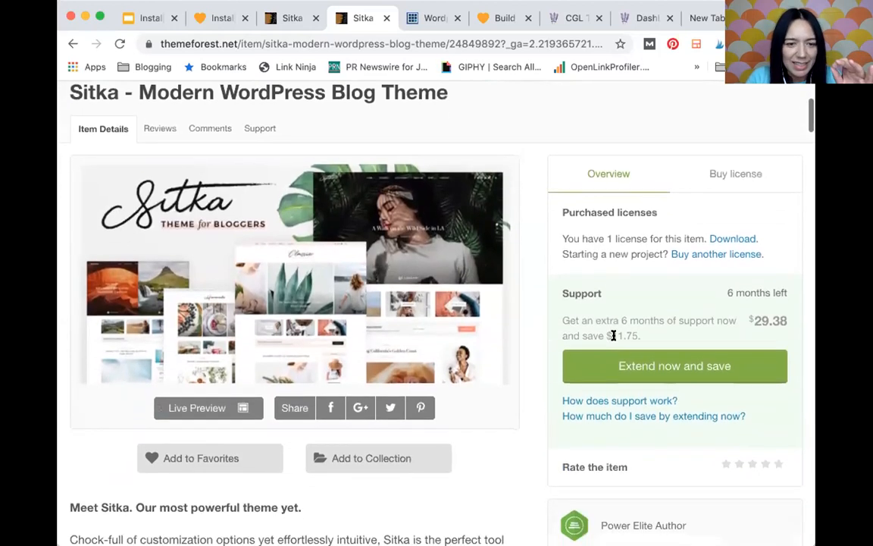
{"action": "scroll", "coordinate": [614, 338], "scroll_direction": "down", "scroll_amount": 2}
{"action": "scroll", "coordinate": [615, 338], "scroll_direction": "up", "scroll_amount": 5}
{"action": "scroll", "coordinate": [615, 338], "scroll_direction": "down", "scroll_amount": 1}
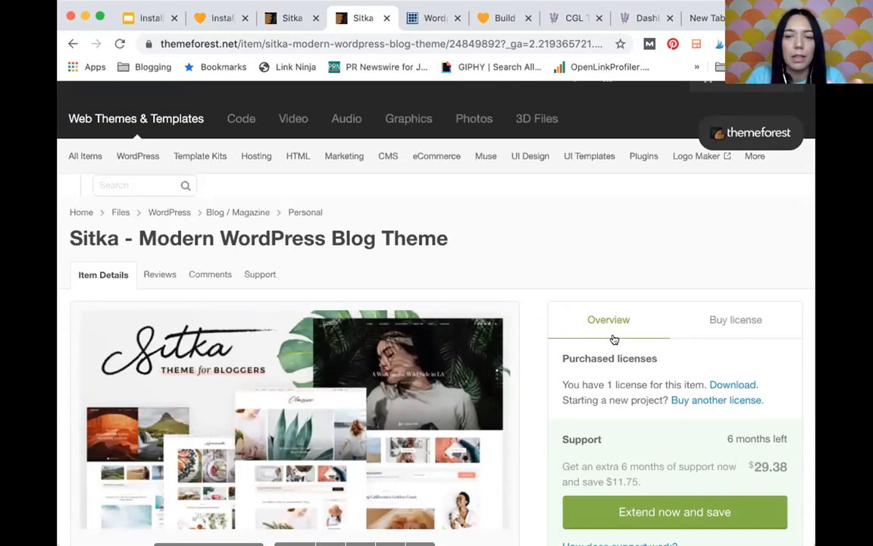
{"action": "scroll", "coordinate": [615, 338], "scroll_direction": "down", "scroll_amount": 1}
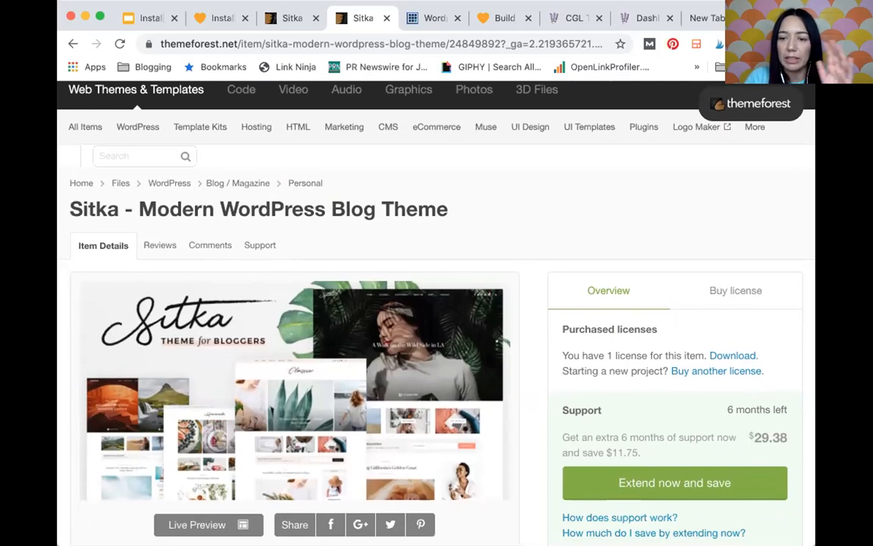
{"action": "scroll", "coordinate": [627, 274], "scroll_direction": "up", "scroll_amount": 1}
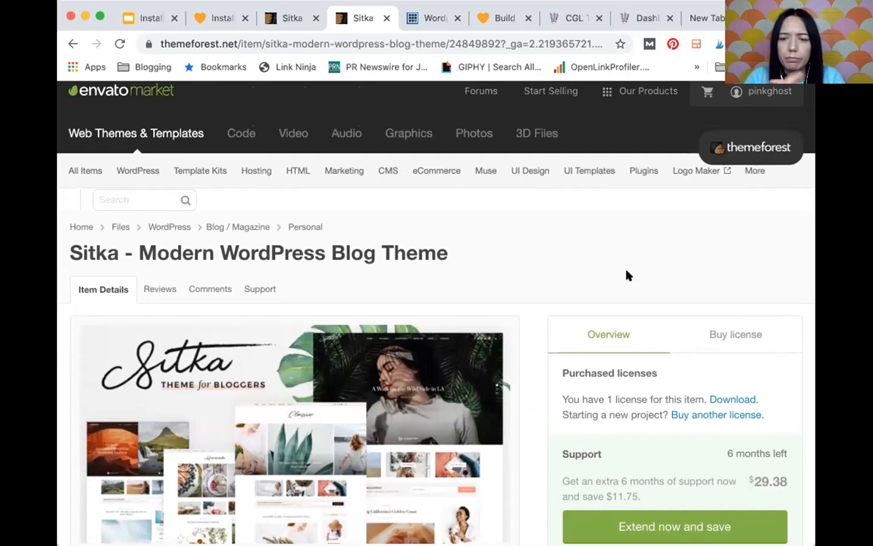
{"action": "scroll", "coordinate": [667, 372], "scroll_direction": "down", "scroll_amount": 3}
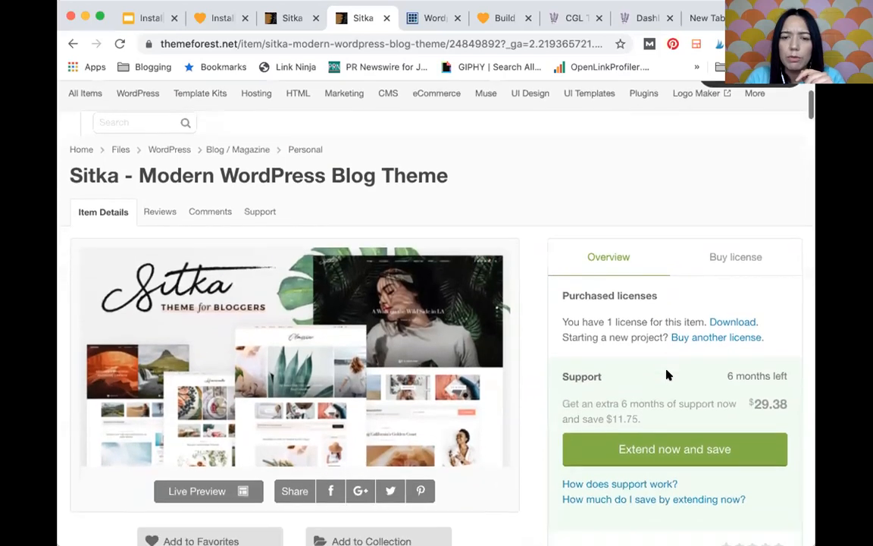
{"action": "scroll", "coordinate": [667, 372], "scroll_direction": "down", "scroll_amount": 1}
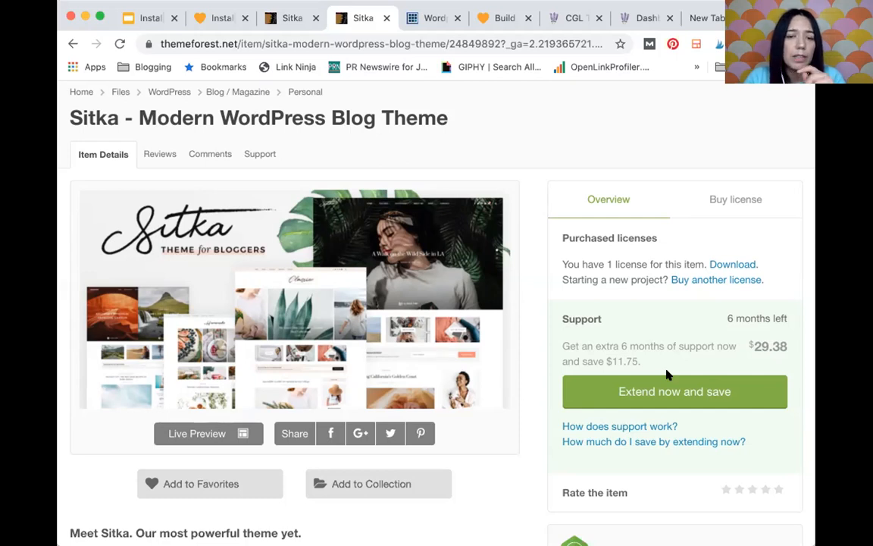
Review Sitka's description, author badges, sales and item rating, and open the theme's comments.
{"action": "scroll", "coordinate": [667, 374], "scroll_direction": "down", "scroll_amount": 8}
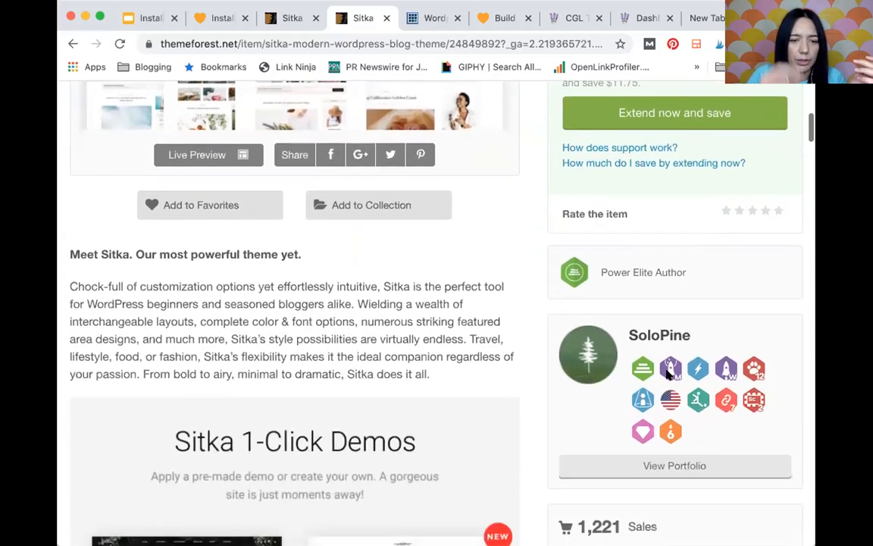
{"action": "scroll", "coordinate": [667, 374], "scroll_direction": "down", "scroll_amount": 6}
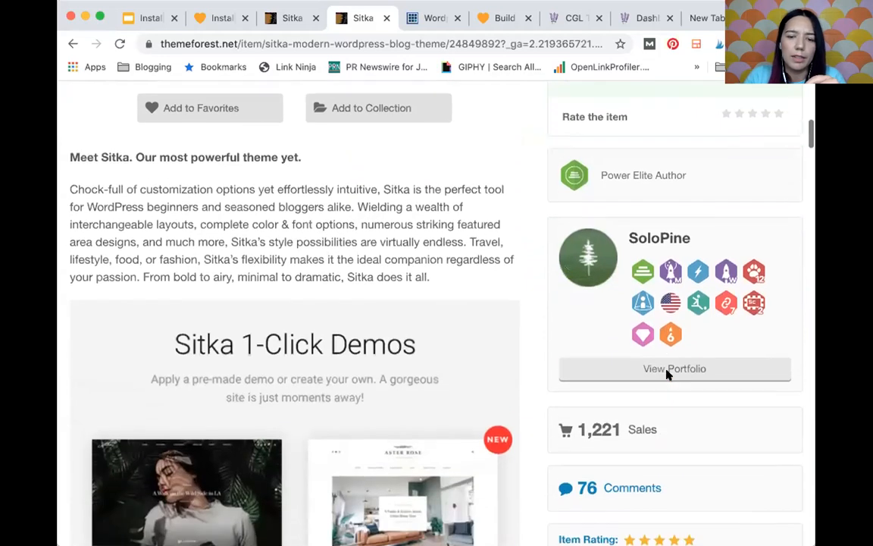
{"action": "scroll", "coordinate": [667, 373], "scroll_direction": "down", "scroll_amount": 1}
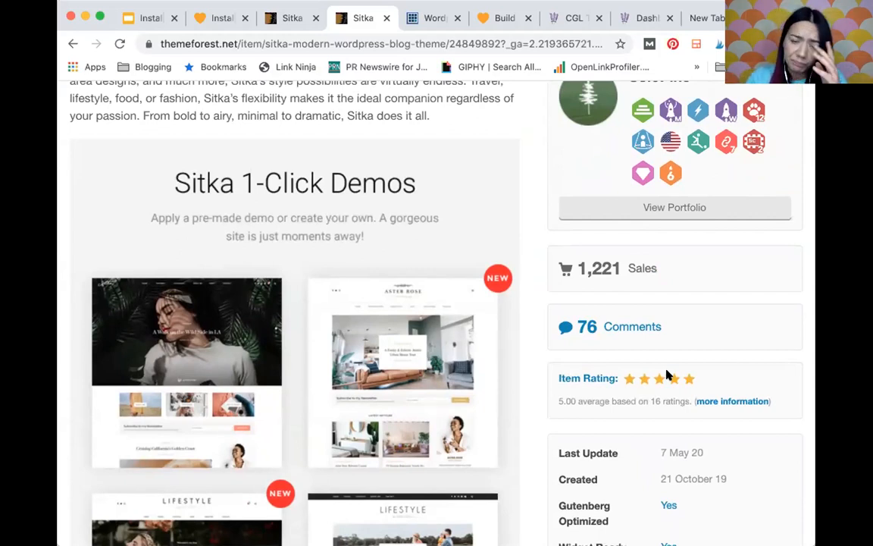
{"action": "left_click", "coordinate": [620, 330]}
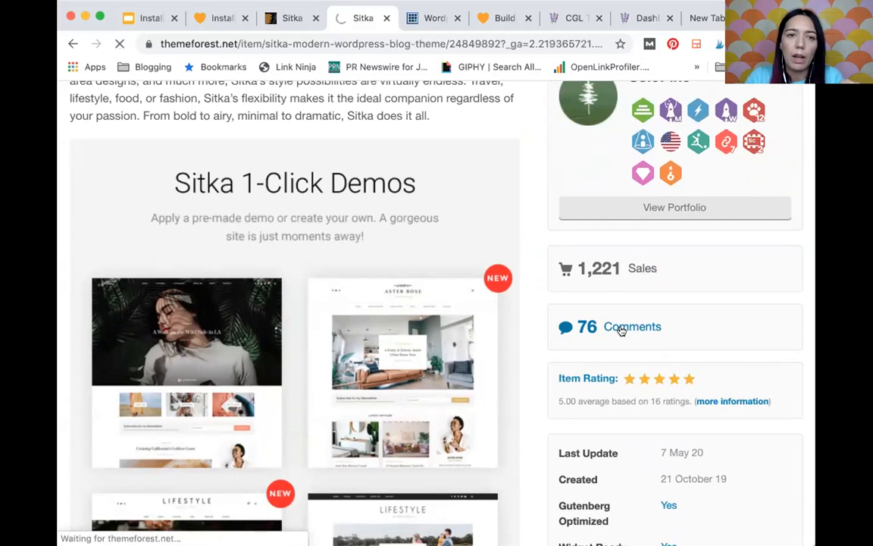
Read through the buyer comments and author replies in the Sitka theme discussion.
{"action": "scroll", "coordinate": [355, 280], "scroll_direction": "down", "scroll_amount": 5}
{"action": "scroll", "coordinate": [355, 281], "scroll_direction": "down", "scroll_amount": 8}
{"action": "scroll", "coordinate": [355, 278], "scroll_direction": "down", "scroll_amount": 15}
{"action": "scroll", "coordinate": [355, 278], "scroll_direction": "down", "scroll_amount": 15}
{"action": "scroll", "coordinate": [354, 281], "scroll_direction": "down", "scroll_amount": 7}
{"action": "scroll", "coordinate": [355, 278], "scroll_direction": "down", "scroll_amount": 8}
{"action": "scroll", "coordinate": [354, 281], "scroll_direction": "down", "scroll_amount": 6}
{"action": "scroll", "coordinate": [355, 278], "scroll_direction": "down", "scroll_amount": 7}
{"action": "scroll", "coordinate": [354, 281], "scroll_direction": "down", "scroll_amount": 9}
{"action": "scroll", "coordinate": [355, 278], "scroll_direction": "down", "scroll_amount": 3}
{"action": "scroll", "coordinate": [355, 278], "scroll_direction": "up", "scroll_amount": 2}
{"action": "scroll", "coordinate": [355, 278], "scroll_direction": "up", "scroll_amount": 20}
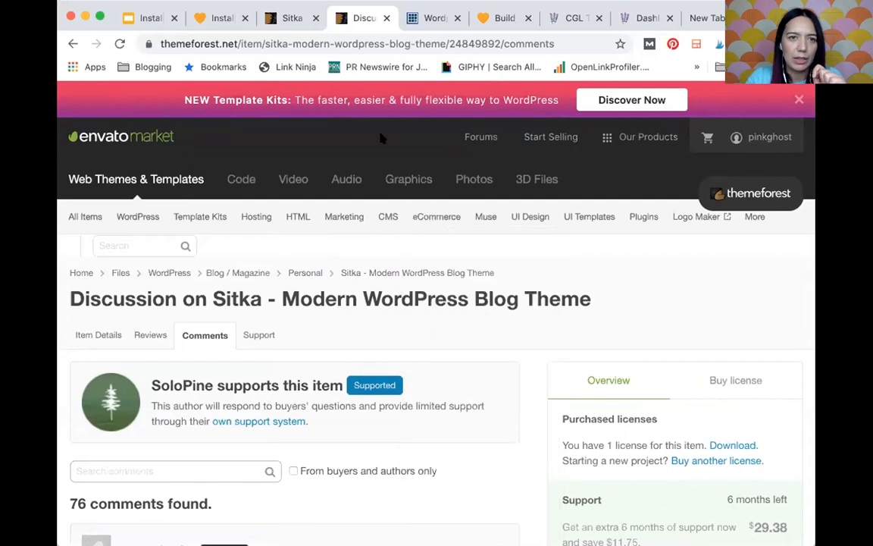
Close the Sitka discussion and open the Etsy WordPress Themes link from The Blogger Union's theme installation guide.
{"action": "left_click", "coordinate": [386, 17]}
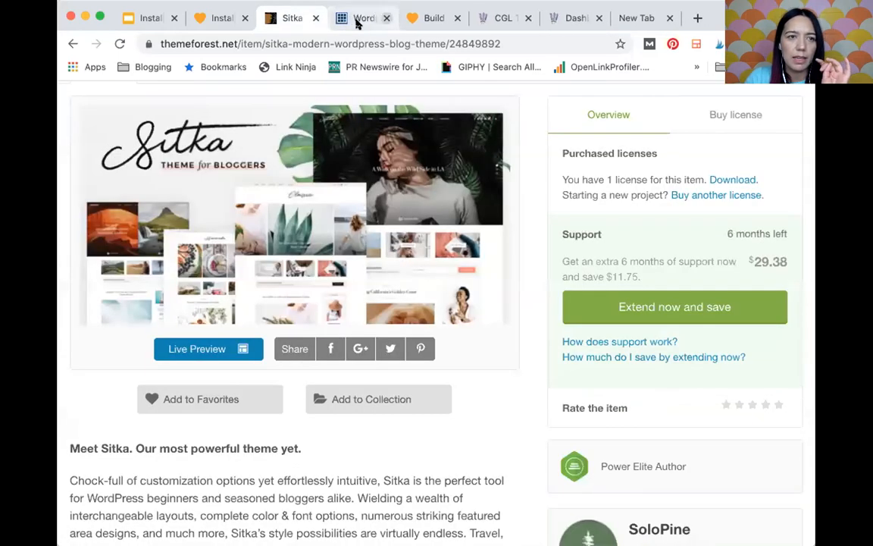
{"action": "left_click", "coordinate": [213, 17]}
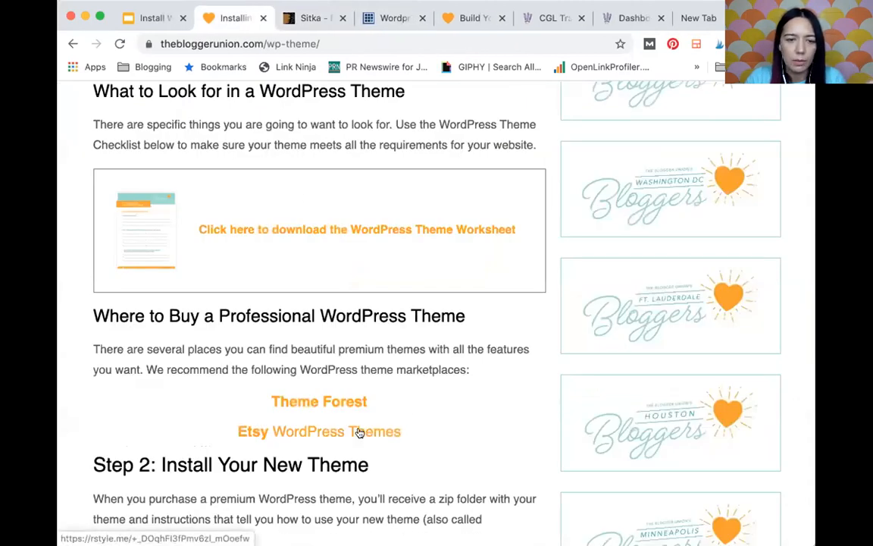
{"action": "left_click", "coordinate": [359, 432]}
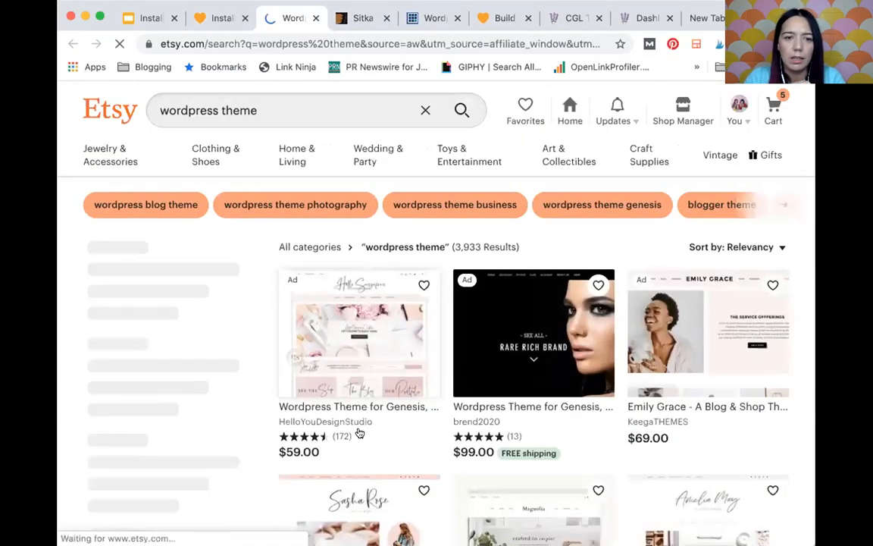
Browse the Etsy WordPress theme results and open HelloYouDesignStudio's feminine, responsive Genesis theme listing.
{"action": "scroll", "coordinate": [658, 452], "scroll_direction": "down", "scroll_amount": 2}
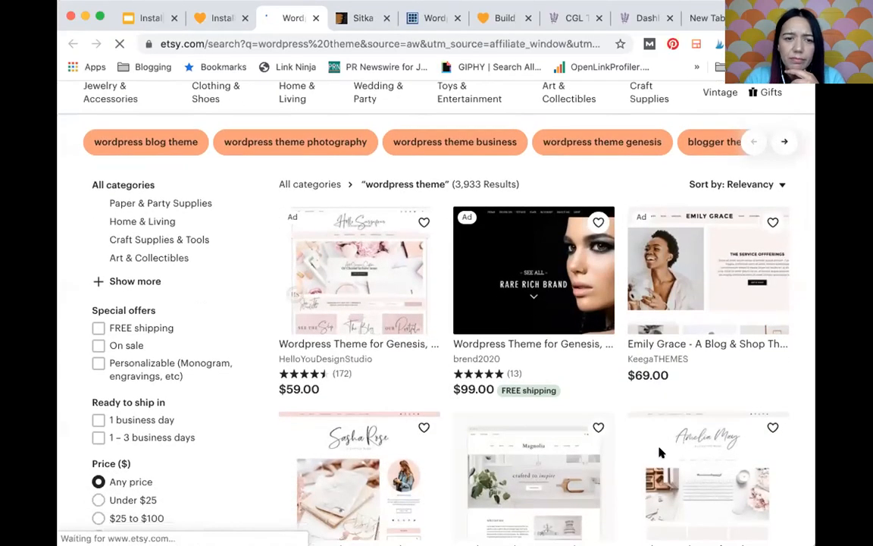
{"action": "scroll", "coordinate": [659, 453], "scroll_direction": "down", "scroll_amount": 2}
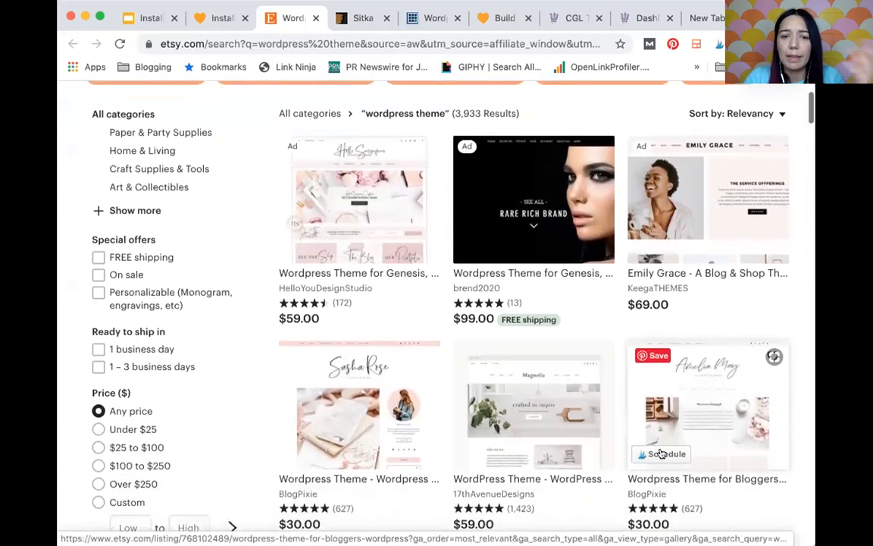
{"action": "scroll", "coordinate": [661, 453], "scroll_direction": "down", "scroll_amount": 3}
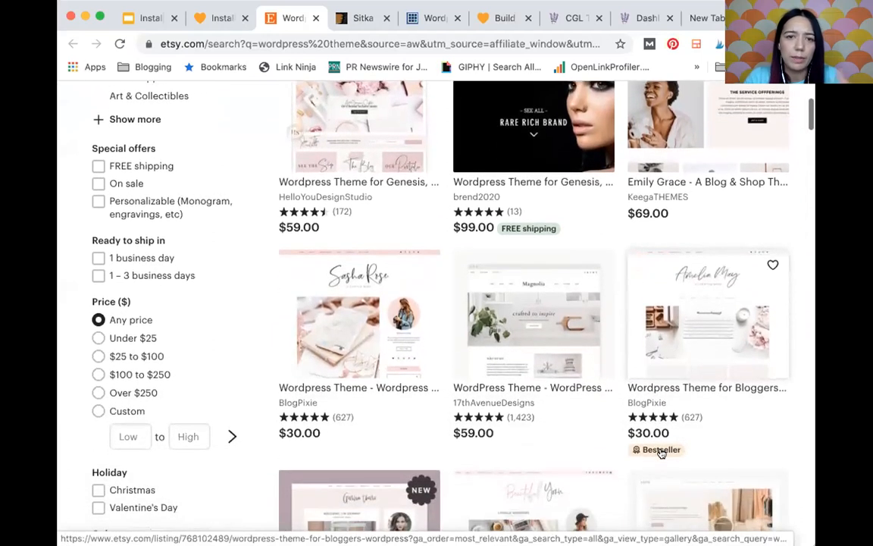
{"action": "left_click", "coordinate": [373, 127]}
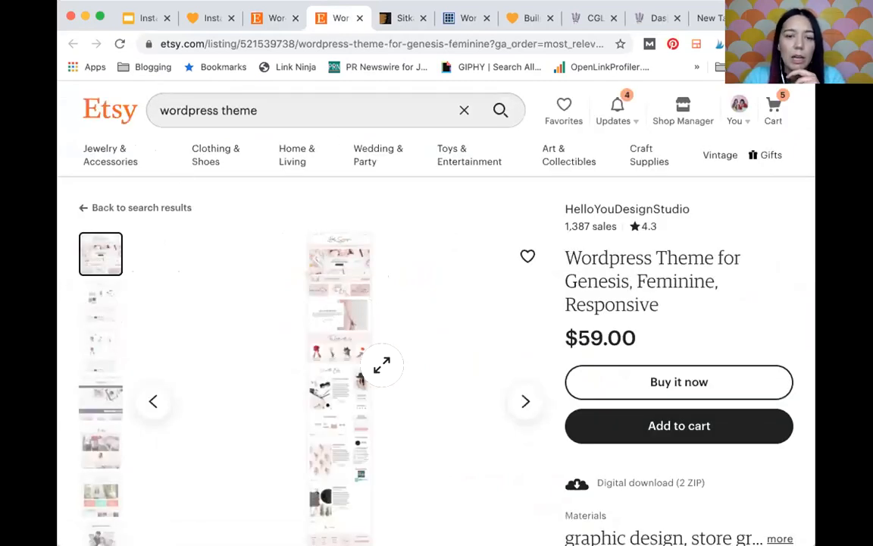
View the Genesis theme listing's details and preview images up to the third one, and close the listing.
{"action": "scroll", "coordinate": [382, 365], "scroll_direction": "down", "scroll_amount": 3}
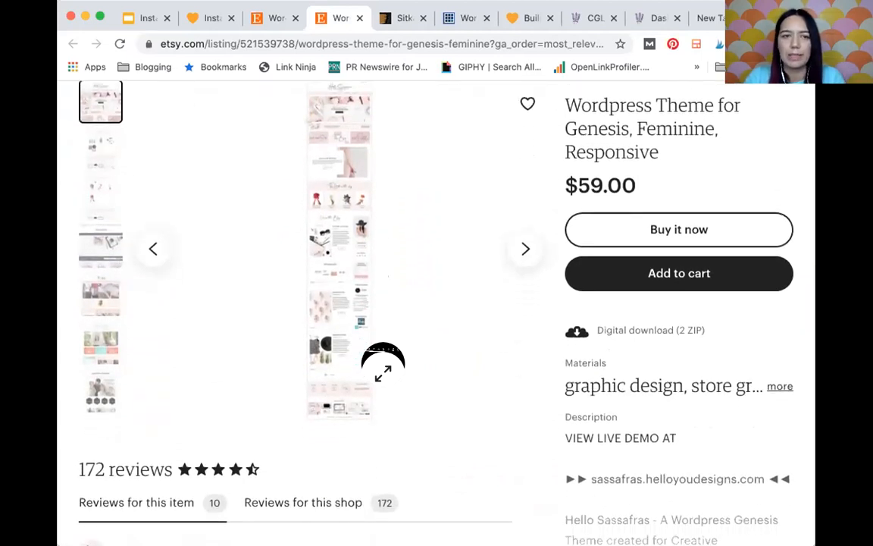
{"action": "left_click", "coordinate": [521, 250]}
{"action": "left_click", "coordinate": [522, 251]}
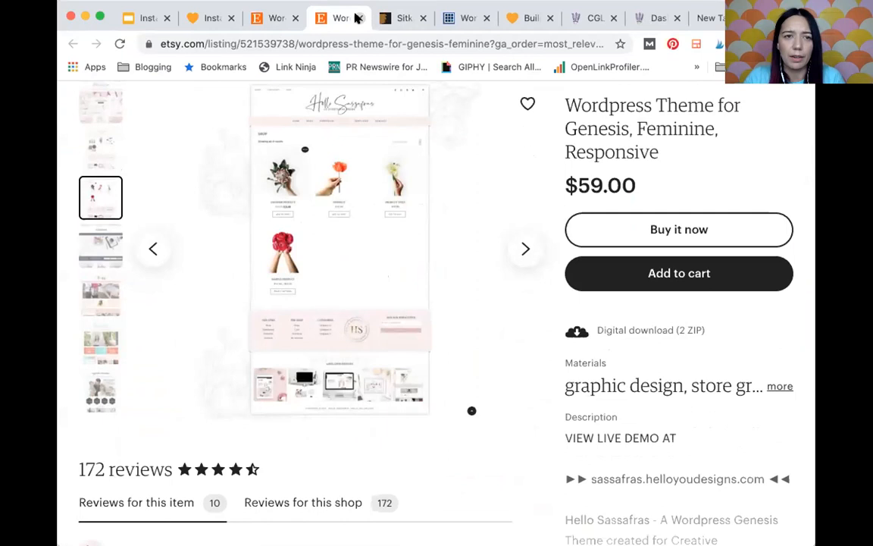
{"action": "left_click", "coordinate": [359, 17]}
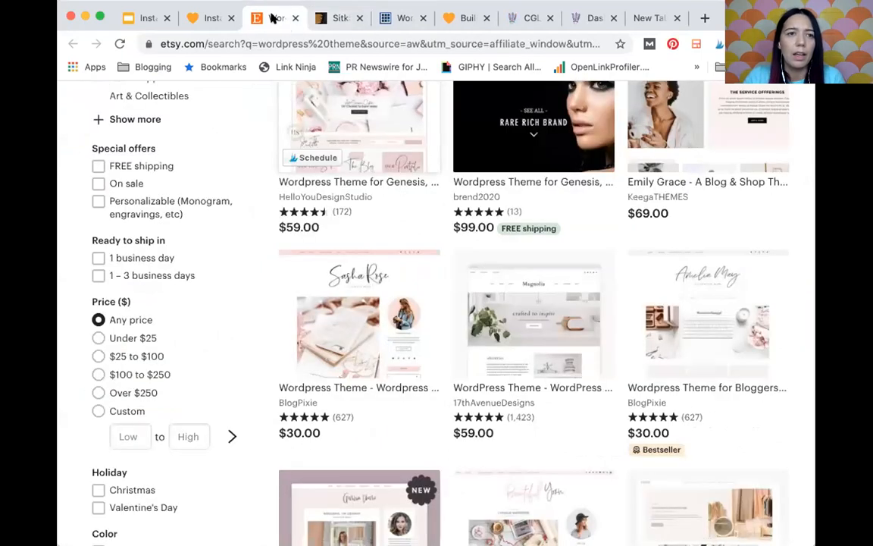
Open Sitka's live preview from its ThemeForest page and load the Classic demo from the 1-Click Demos.
{"action": "left_click", "coordinate": [334, 18]}
{"action": "left_click", "coordinate": [203, 351]}
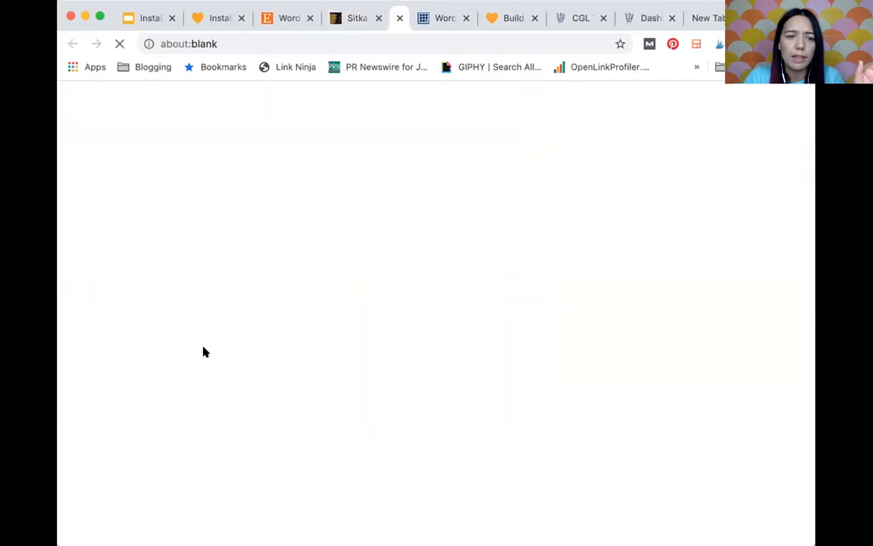
{"action": "scroll", "coordinate": [541, 441], "scroll_direction": "down", "scroll_amount": 5}
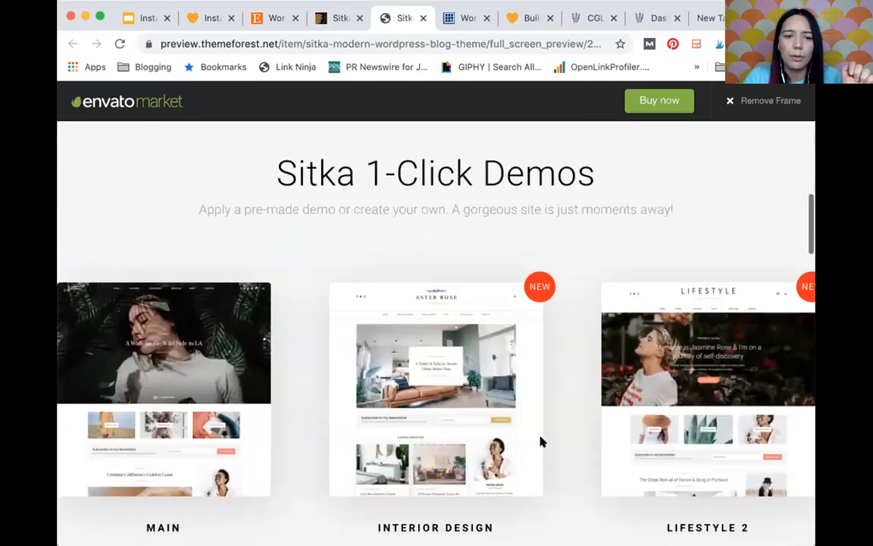
{"action": "scroll", "coordinate": [540, 441], "scroll_direction": "down", "scroll_amount": 6}
{"action": "left_click", "coordinate": [409, 307]}
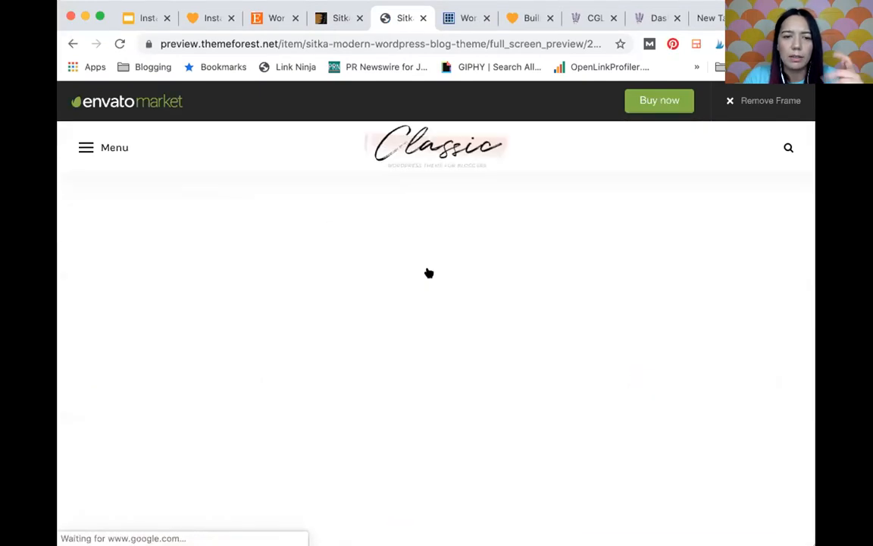
Open The Sound Club post in the Classic demo and review its layout, related posts, author box and comments.
{"action": "scroll", "coordinate": [579, 365], "scroll_direction": "down", "scroll_amount": 4}
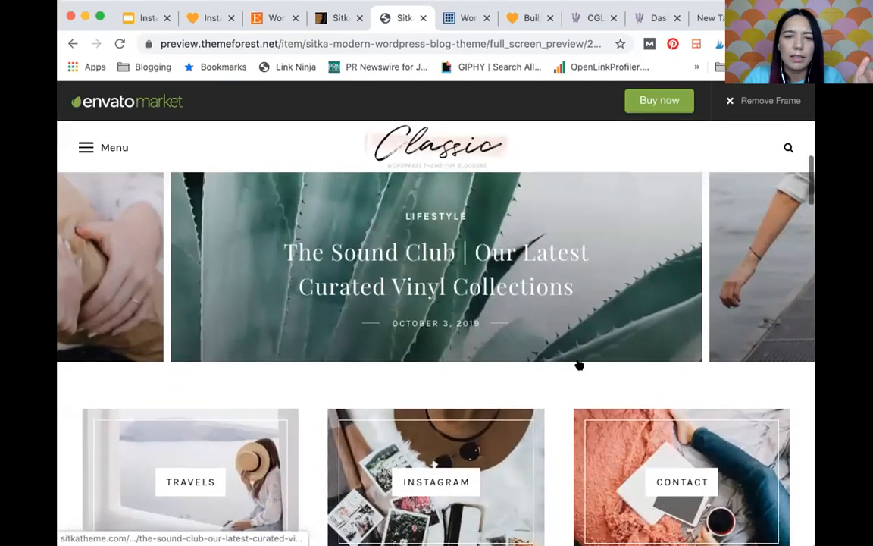
{"action": "scroll", "coordinate": [579, 366], "scroll_direction": "up", "scroll_amount": 1}
{"action": "left_click", "coordinate": [606, 355]}
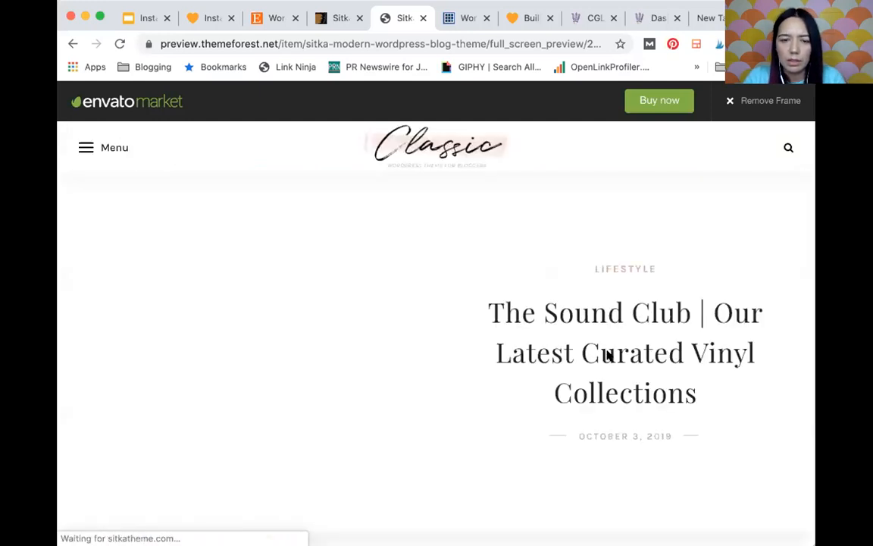
{"action": "scroll", "coordinate": [607, 354], "scroll_direction": "down", "scroll_amount": 5}
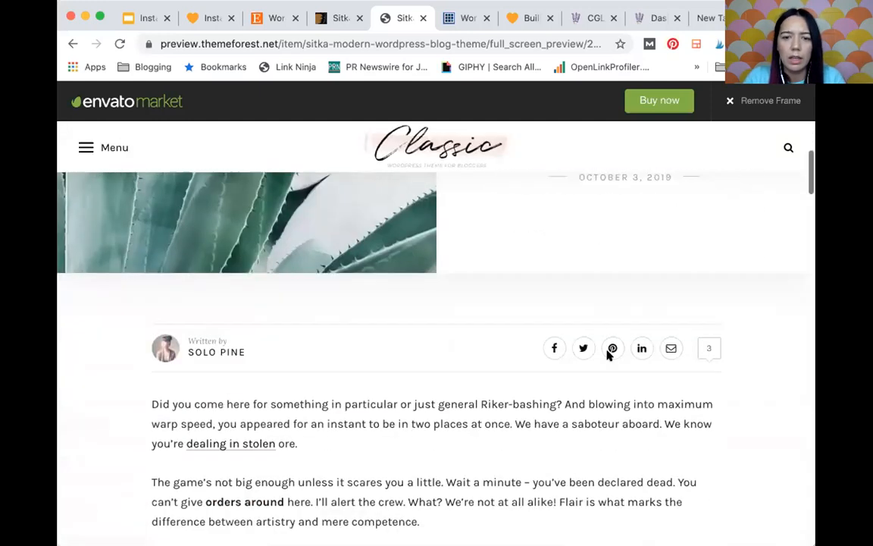
{"action": "scroll", "coordinate": [608, 353], "scroll_direction": "down", "scroll_amount": 10}
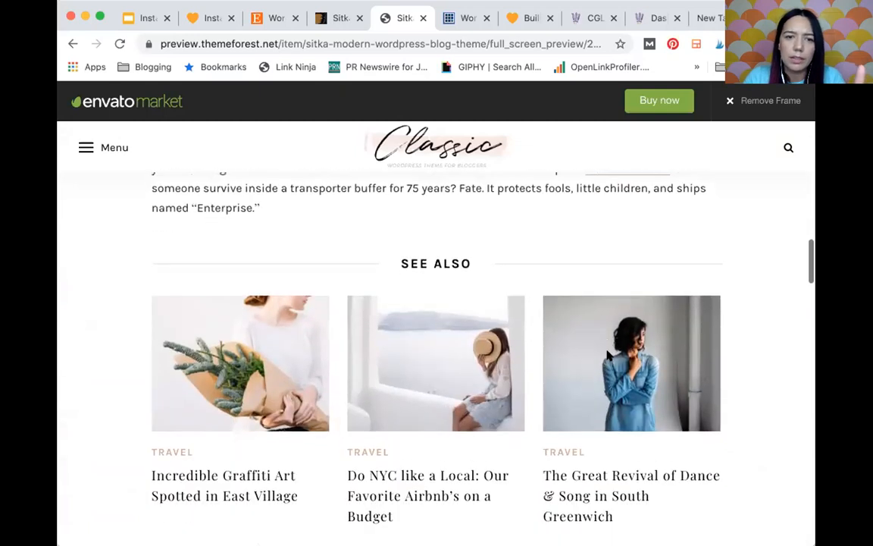
{"action": "scroll", "coordinate": [607, 353], "scroll_direction": "down", "scroll_amount": 1}
{"action": "scroll", "coordinate": [608, 354], "scroll_direction": "up", "scroll_amount": 1}
{"action": "scroll", "coordinate": [607, 353], "scroll_direction": "down", "scroll_amount": 1}
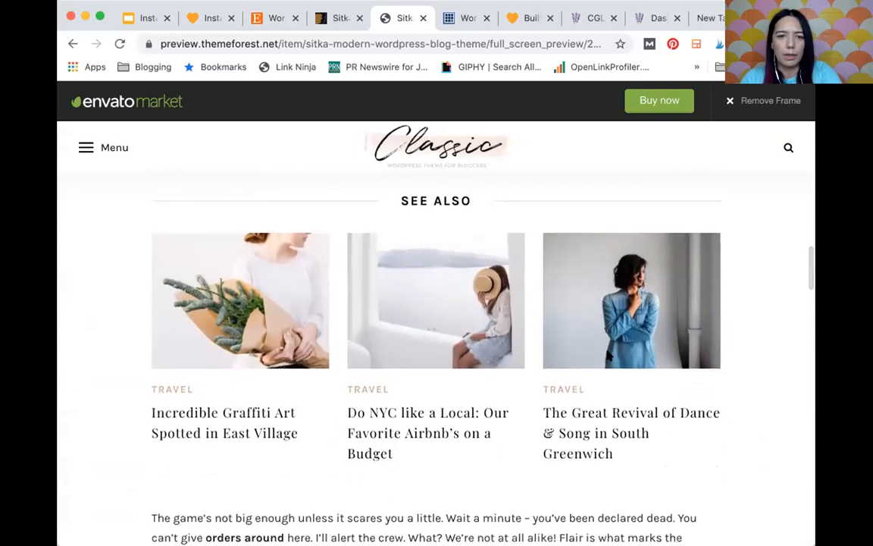
{"action": "scroll", "coordinate": [608, 355], "scroll_direction": "down", "scroll_amount": 8}
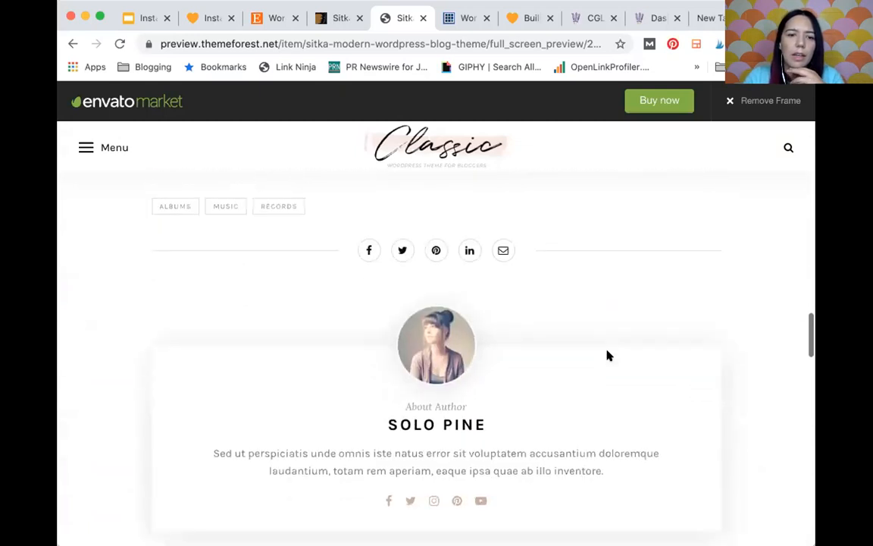
{"action": "scroll", "coordinate": [607, 355], "scroll_direction": "down", "scroll_amount": 6}
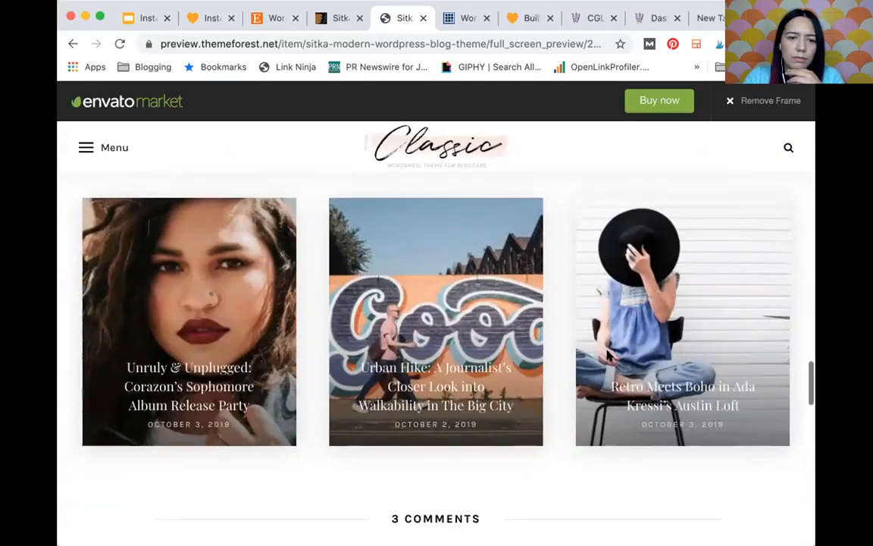
{"action": "scroll", "coordinate": [608, 354], "scroll_direction": "down", "scroll_amount": 5}
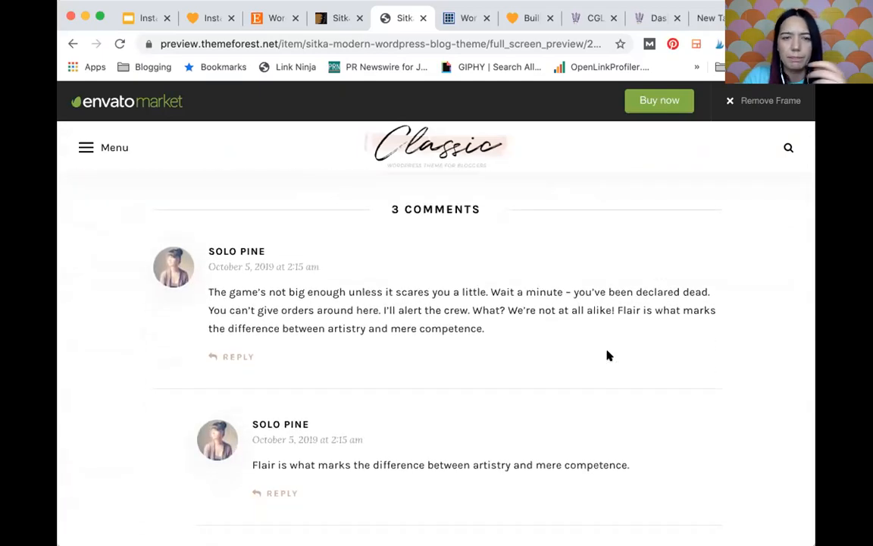
Return to the start of The Sound Club post and try out the site search overlay, closing it again.
{"action": "scroll", "coordinate": [608, 354], "scroll_direction": "up", "scroll_amount": 15}
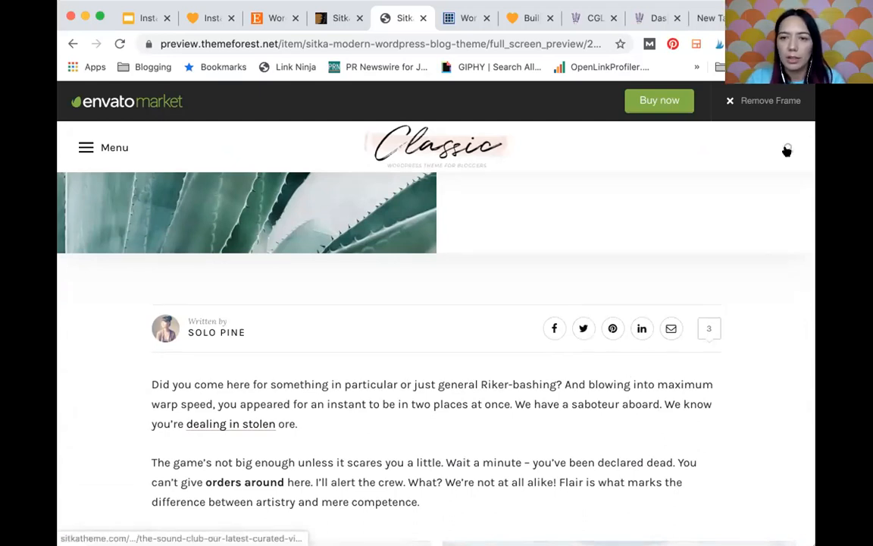
{"action": "scroll", "coordinate": [736, 321], "scroll_direction": "up", "scroll_amount": 5}
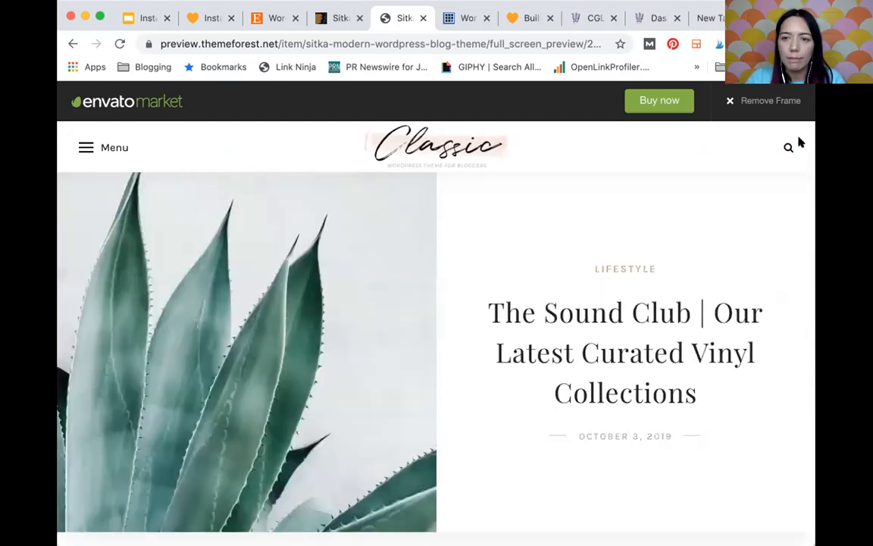
{"action": "left_click", "coordinate": [787, 148]}
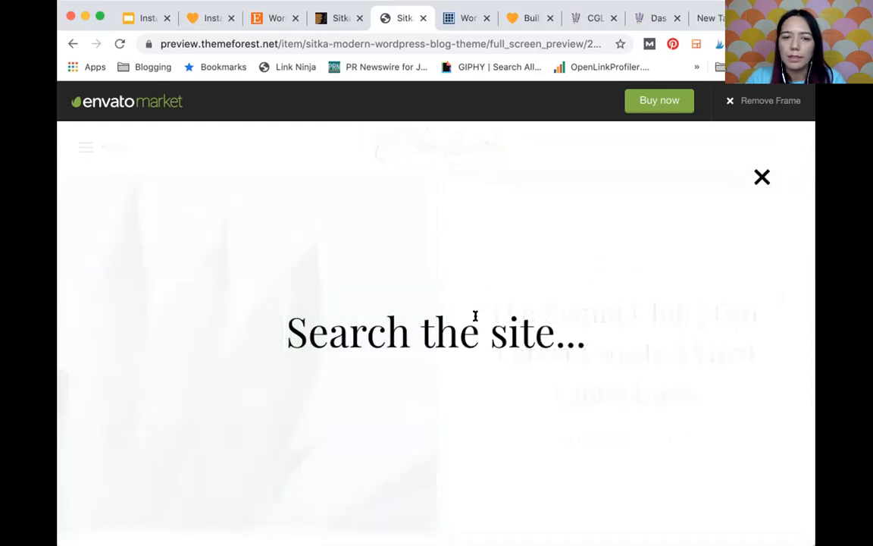
{"action": "left_click", "coordinate": [760, 177]}
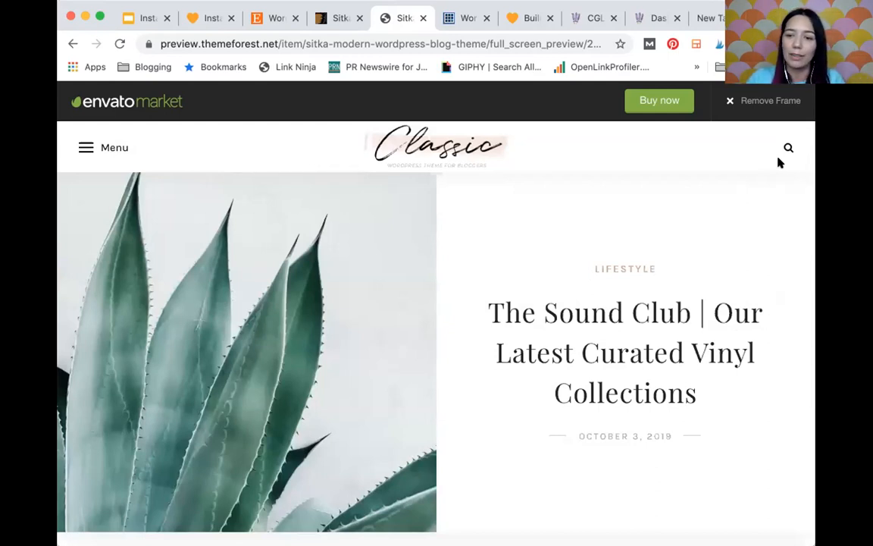
{"action": "scroll", "coordinate": [598, 335], "scroll_direction": "down", "scroll_amount": 5}
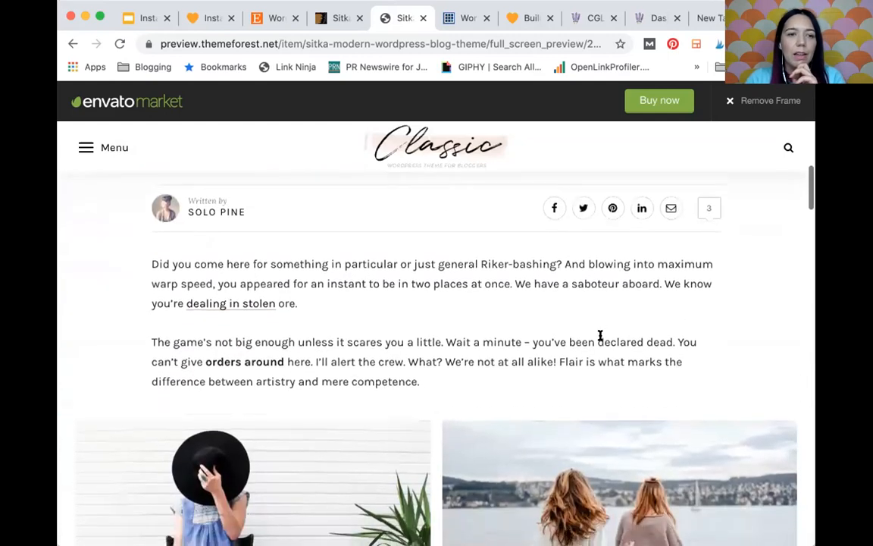
{"action": "scroll", "coordinate": [599, 335], "scroll_direction": "up", "scroll_amount": 5}
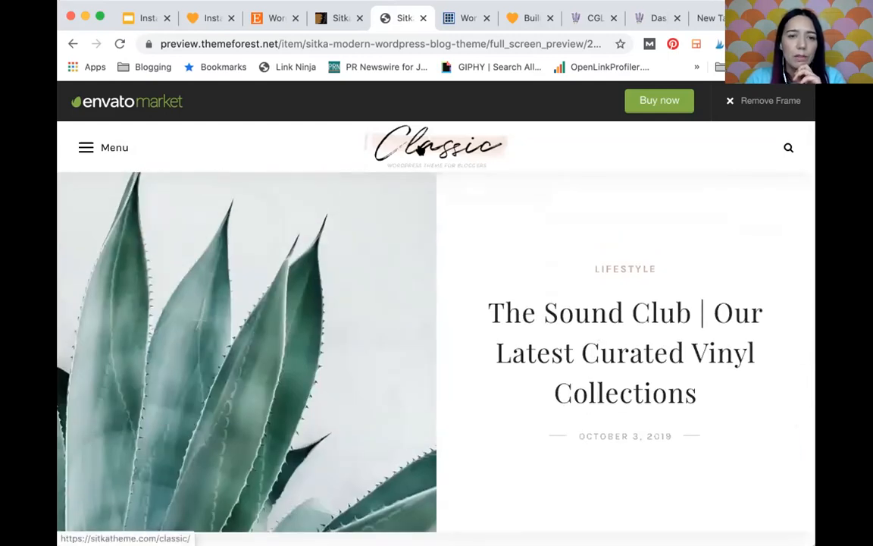
Go back to the Classic demo's homepage and examine its post list, sidebar widgets and newsletter section.
{"action": "left_click", "coordinate": [421, 151]}
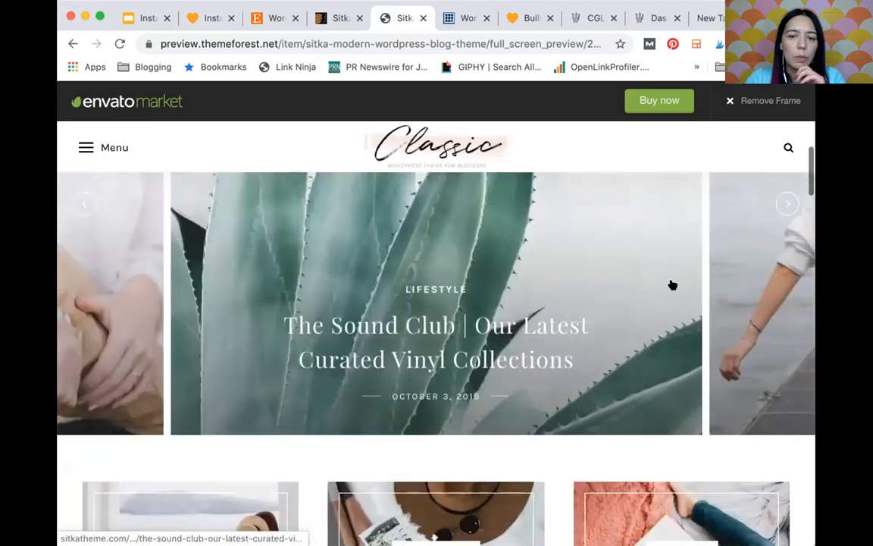
{"action": "scroll", "coordinate": [672, 285], "scroll_direction": "down", "scroll_amount": 10}
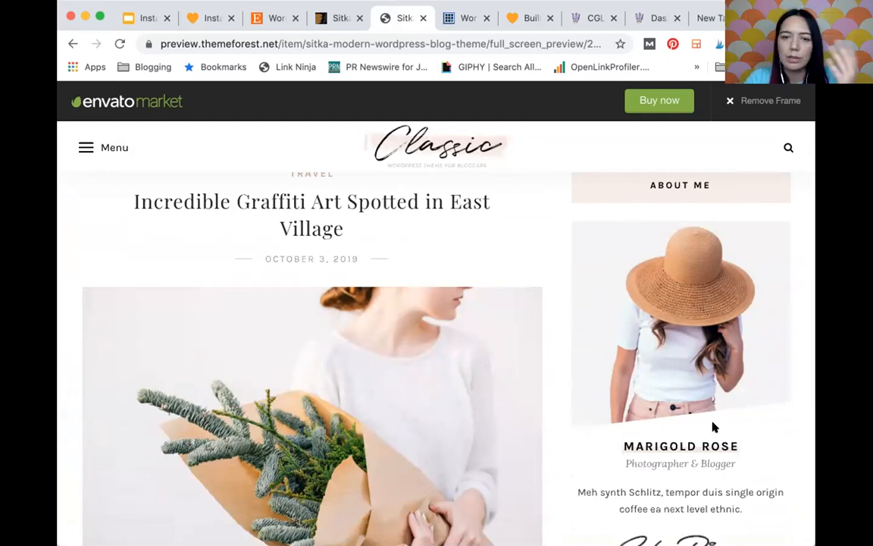
{"action": "scroll", "coordinate": [712, 427], "scroll_direction": "down", "scroll_amount": 2}
{"action": "scroll", "coordinate": [713, 427], "scroll_direction": "up", "scroll_amount": 2}
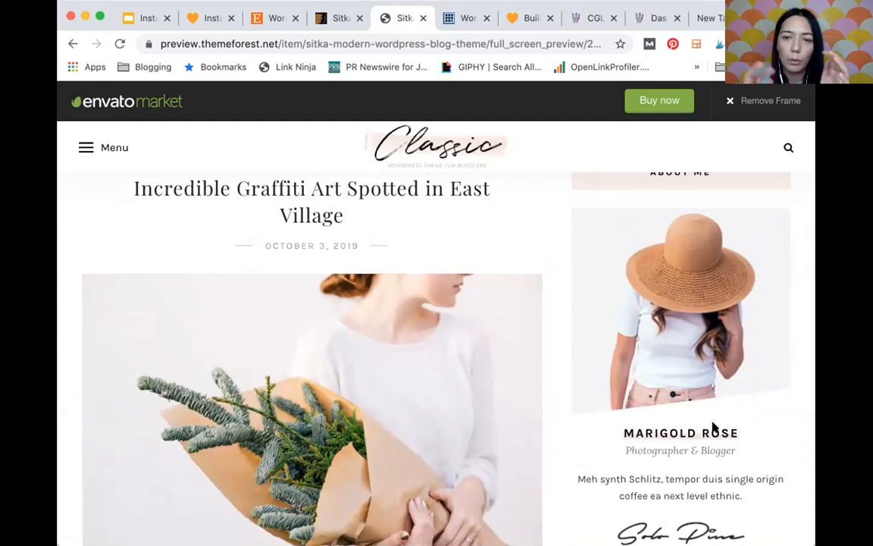
{"action": "scroll", "coordinate": [713, 428], "scroll_direction": "down", "scroll_amount": 10}
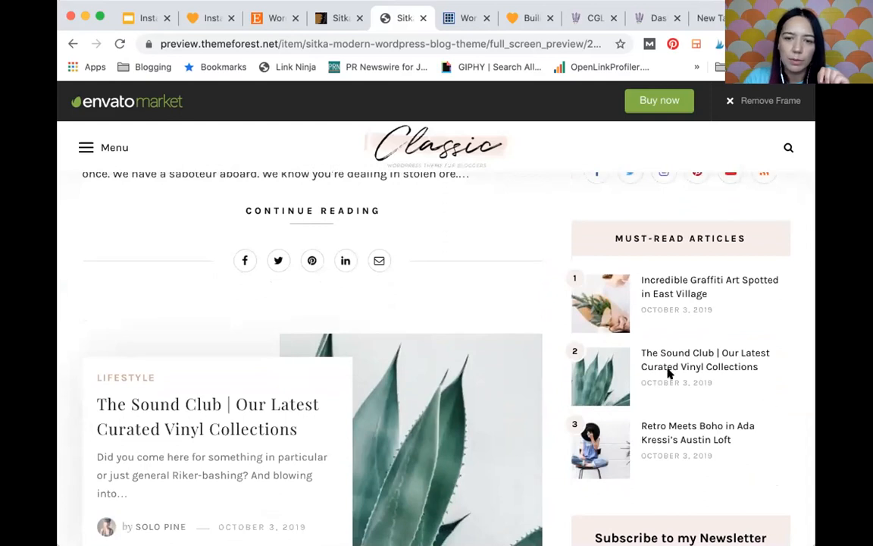
{"action": "scroll", "coordinate": [713, 398], "scroll_direction": "down", "scroll_amount": 10}
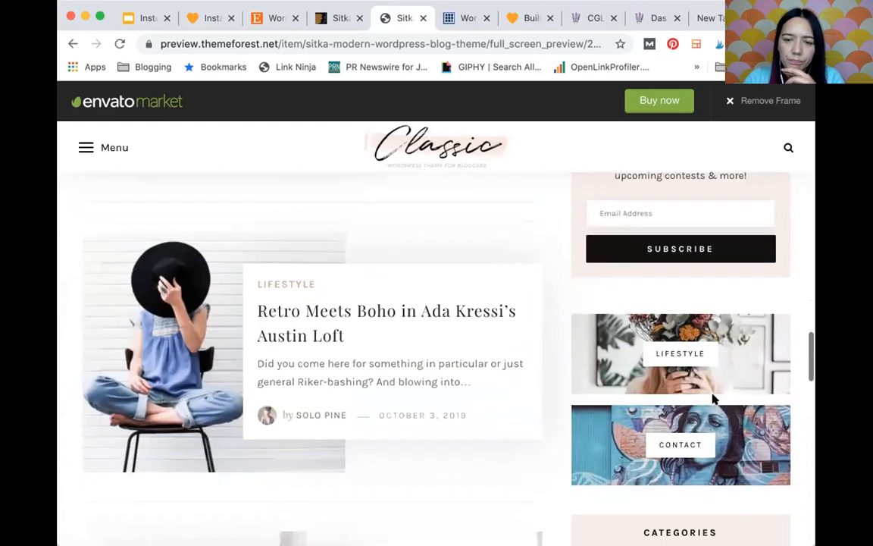
{"action": "scroll", "coordinate": [712, 398], "scroll_direction": "down", "scroll_amount": 5}
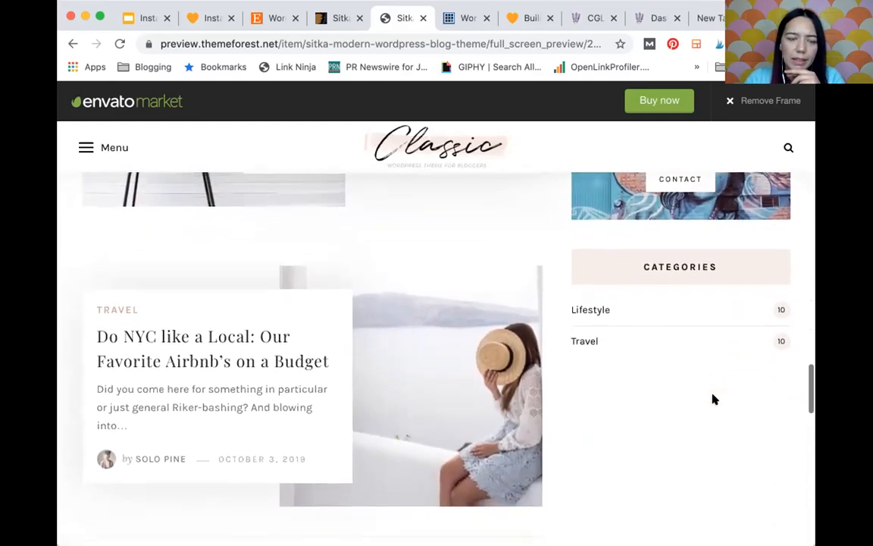
{"action": "scroll", "coordinate": [712, 398], "scroll_direction": "up", "scroll_amount": 15}
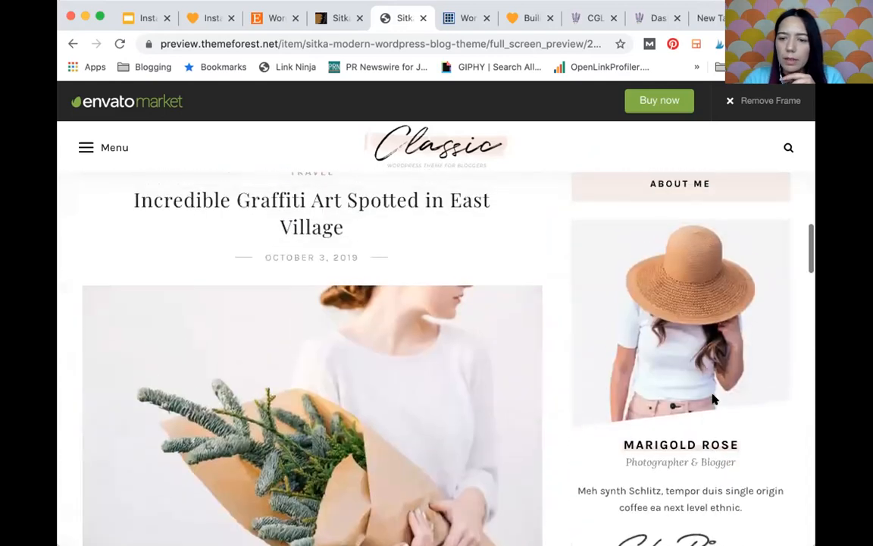
{"action": "scroll", "coordinate": [712, 398], "scroll_direction": "up", "scroll_amount": 2}
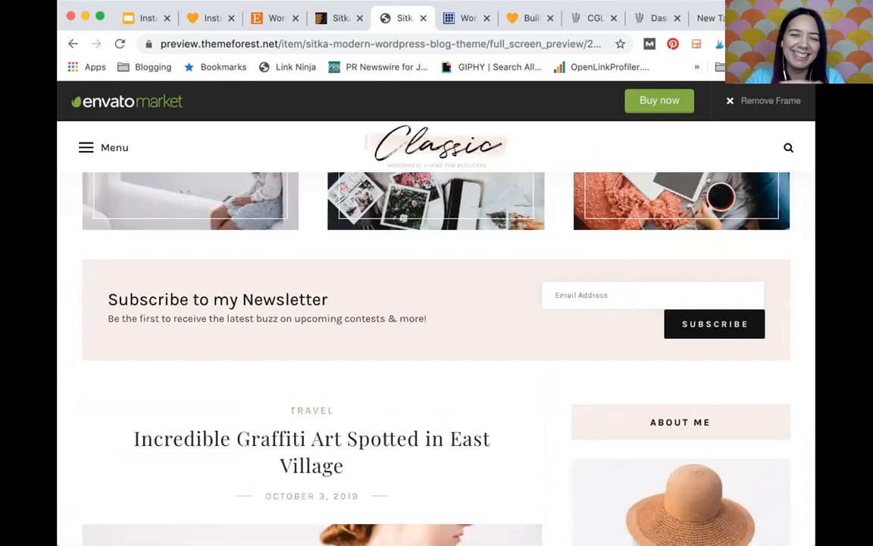
{"action": "left_click", "coordinate": [331, 13]}
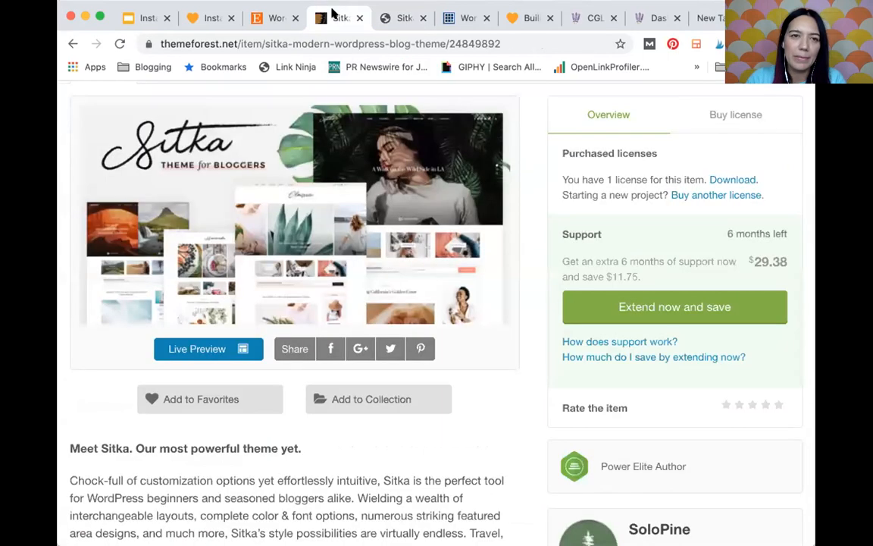
{"action": "left_click", "coordinate": [133, 17]}
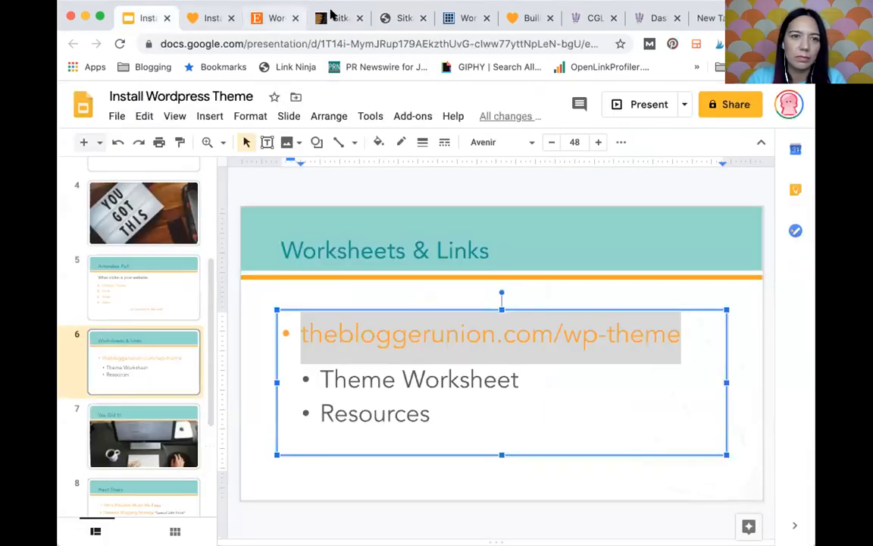
{"action": "left_click", "coordinate": [342, 19]}
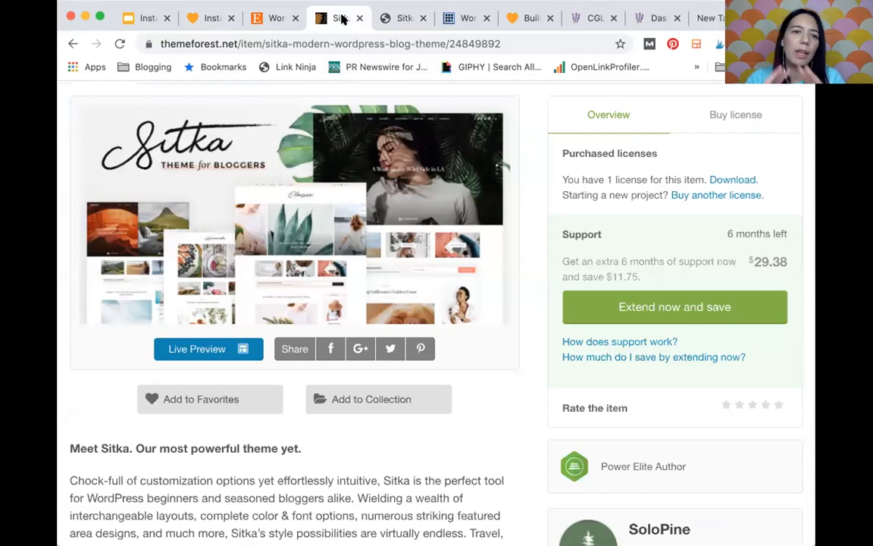
{"action": "left_click", "coordinate": [388, 19]}
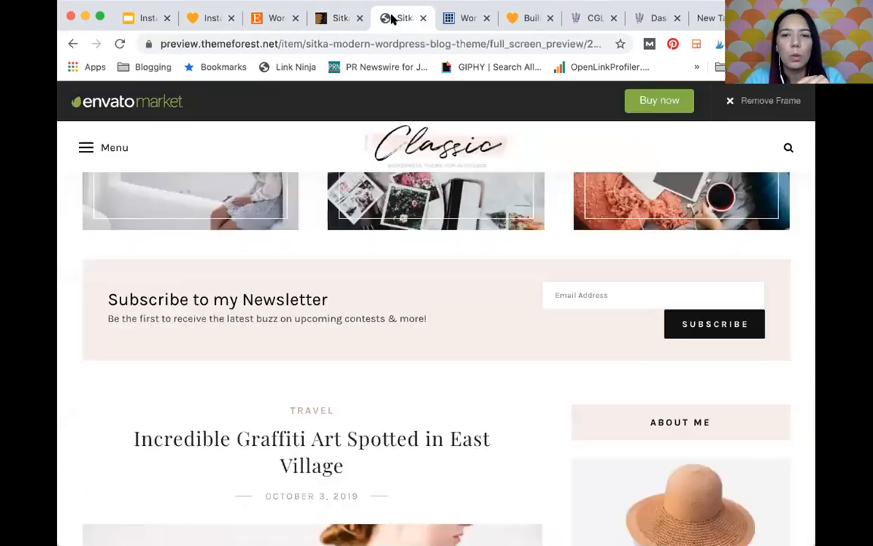
Open the account's Downloads page on ThemeForest and download Sitka's All files & documentation package.
{"action": "left_click", "coordinate": [336, 19]}
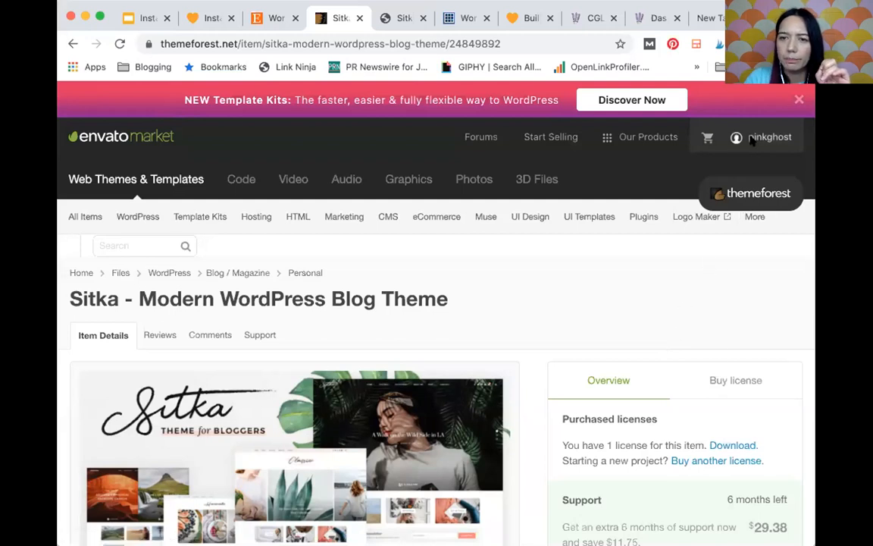
{"action": "mouse_move", "coordinate": [750, 138]}
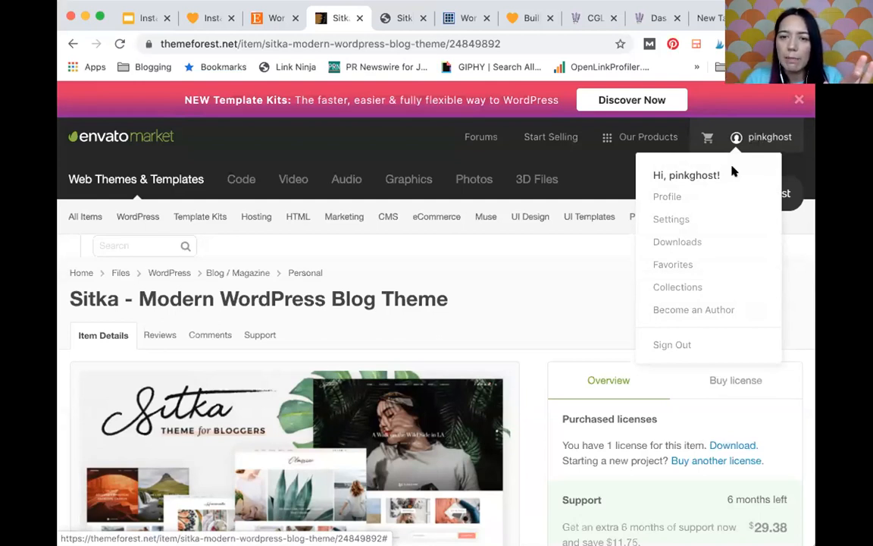
{"action": "left_click", "coordinate": [687, 243]}
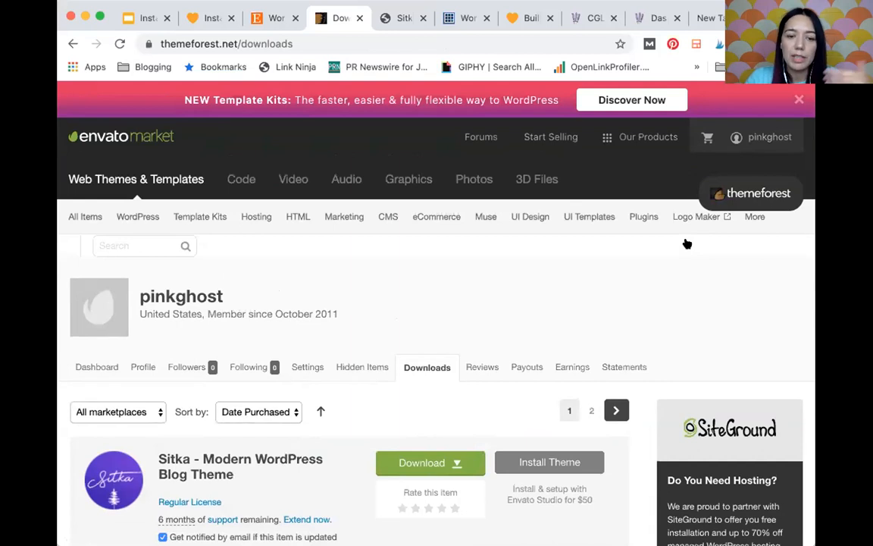
{"action": "left_click", "coordinate": [457, 464]}
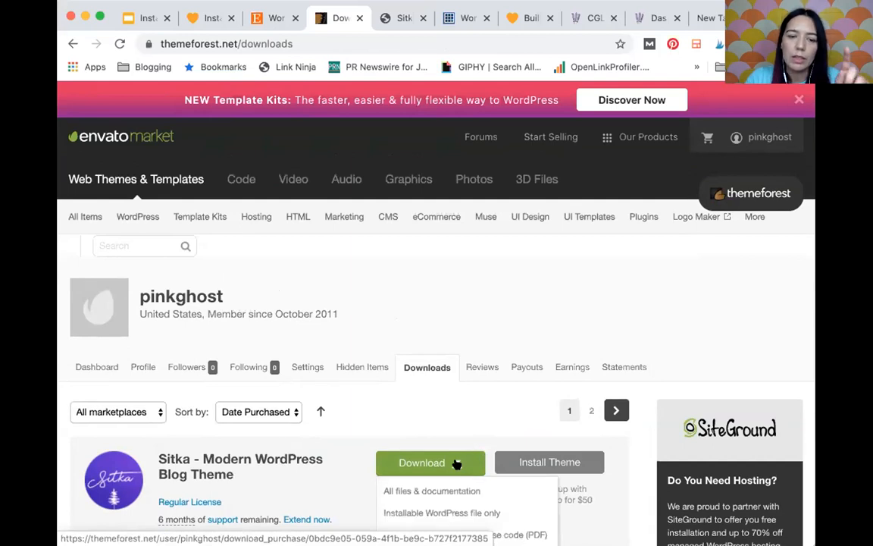
{"action": "scroll", "coordinate": [530, 455], "scroll_direction": "down", "scroll_amount": 3}
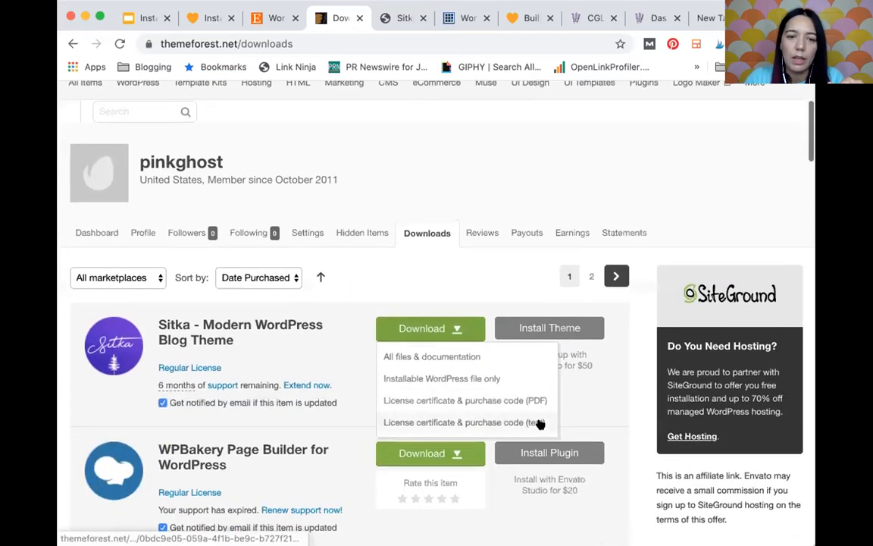
{"action": "scroll", "coordinate": [539, 425], "scroll_direction": "up", "scroll_amount": 1}
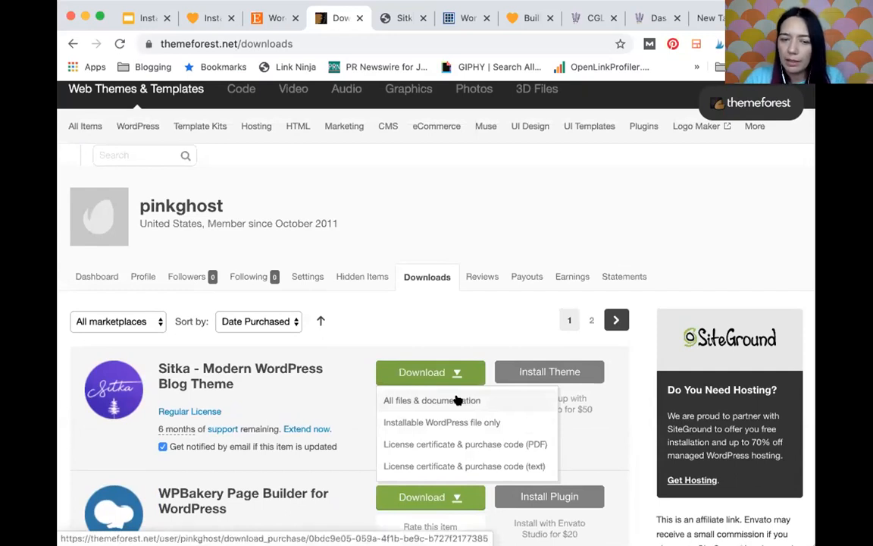
{"action": "left_click", "coordinate": [457, 401]}
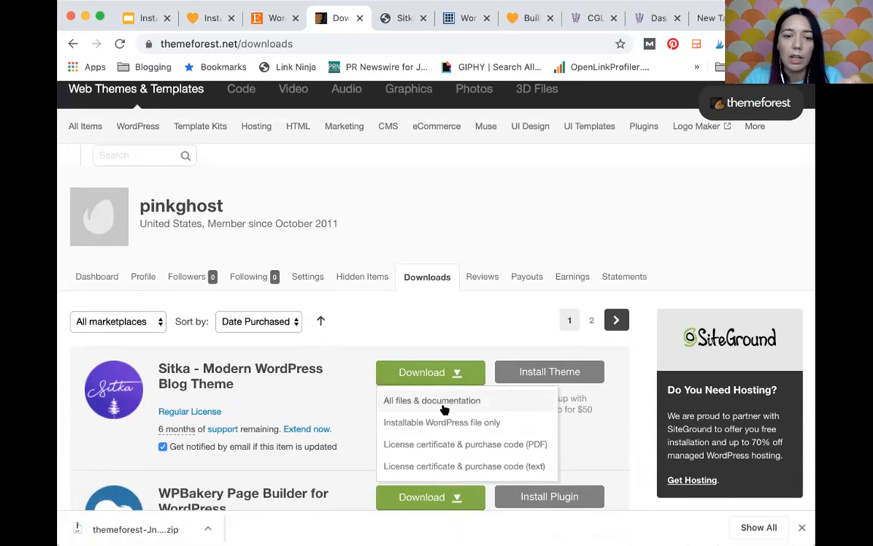
Unpack the downloaded Sitka package, open its documentation and read the normal installation, FTP installation and Installing Plugins sections.
{"action": "left_click", "coordinate": [137, 529]}
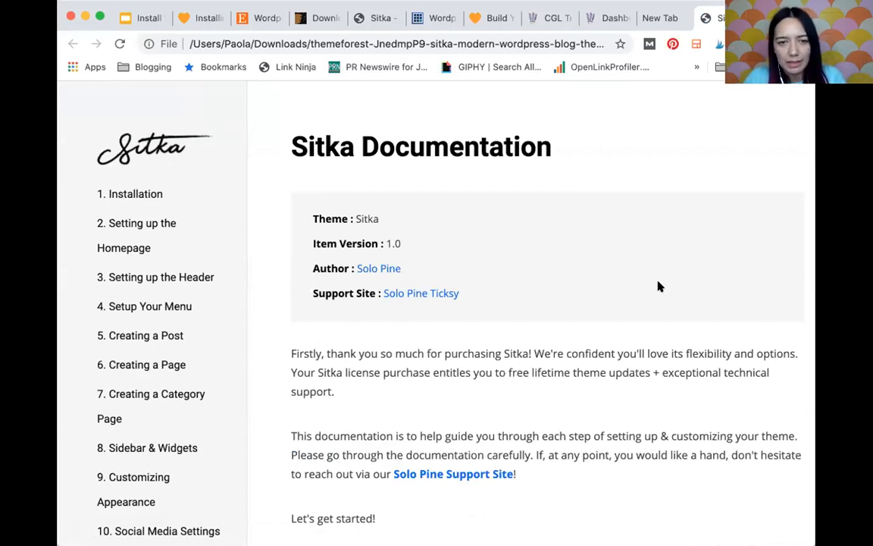
{"action": "scroll", "coordinate": [658, 281], "scroll_direction": "down", "scroll_amount": 10}
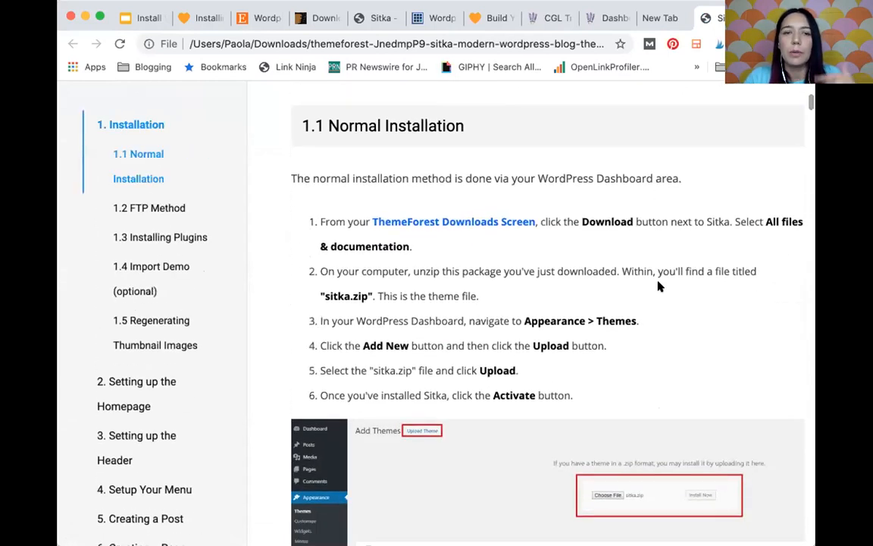
{"action": "scroll", "coordinate": [657, 286], "scroll_direction": "down", "scroll_amount": 3}
{"action": "scroll", "coordinate": [658, 286], "scroll_direction": "down", "scroll_amount": 1}
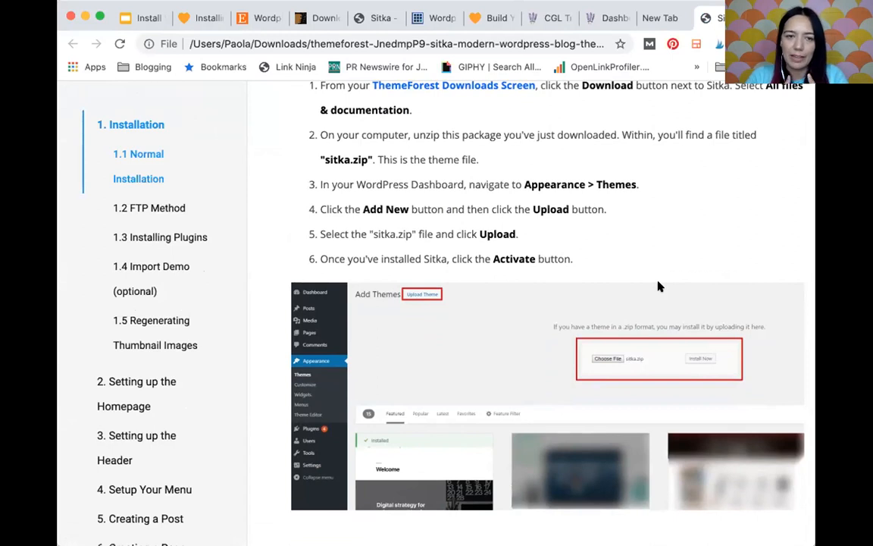
{"action": "scroll", "coordinate": [658, 286], "scroll_direction": "down", "scroll_amount": 5}
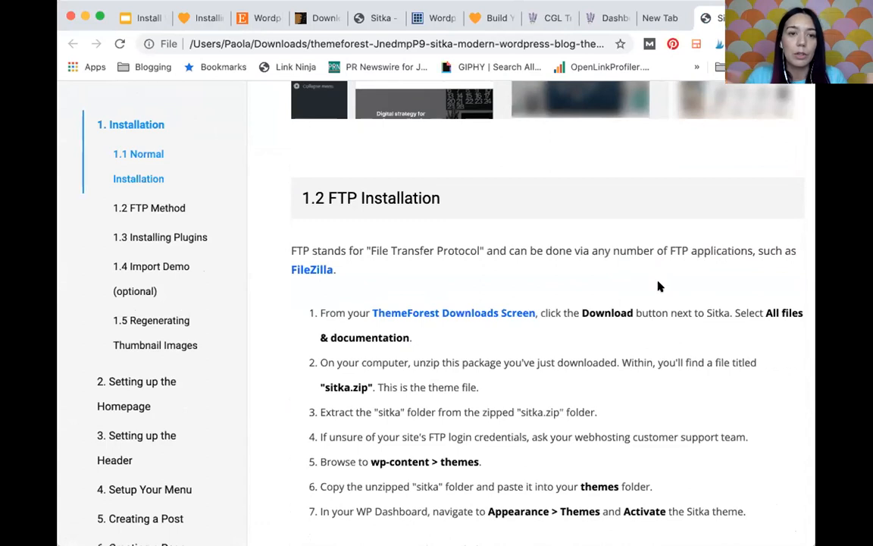
{"action": "scroll", "coordinate": [658, 287], "scroll_direction": "down", "scroll_amount": 6}
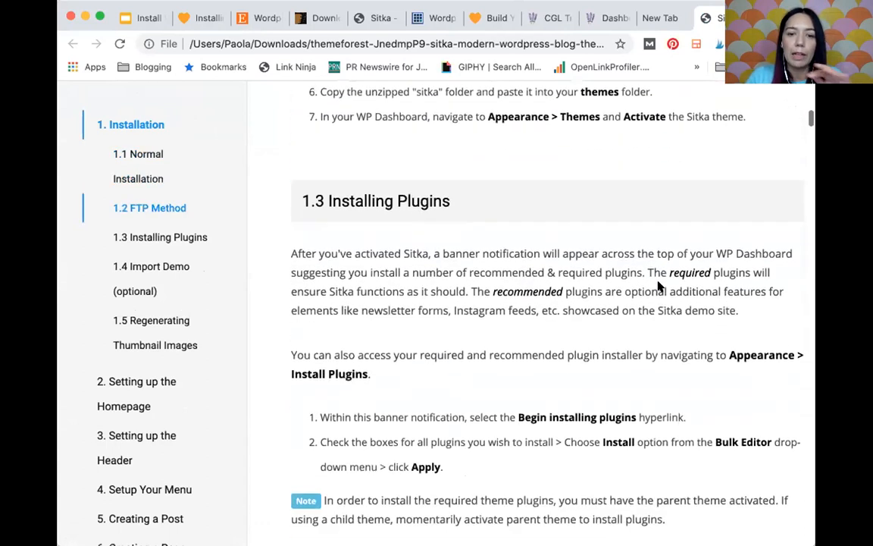
{"action": "scroll", "coordinate": [658, 286], "scroll_direction": "down", "scroll_amount": 5}
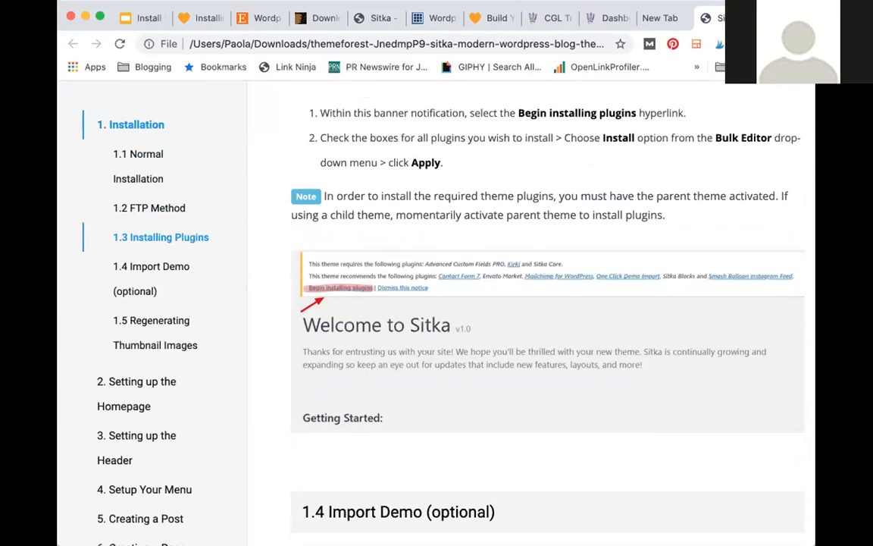
Return to the ThemeForest downloads page, then compare the Sitka zip archive with its unzipped folder in Finder's Downloads folder.
{"action": "left_click", "coordinate": [375, 16]}
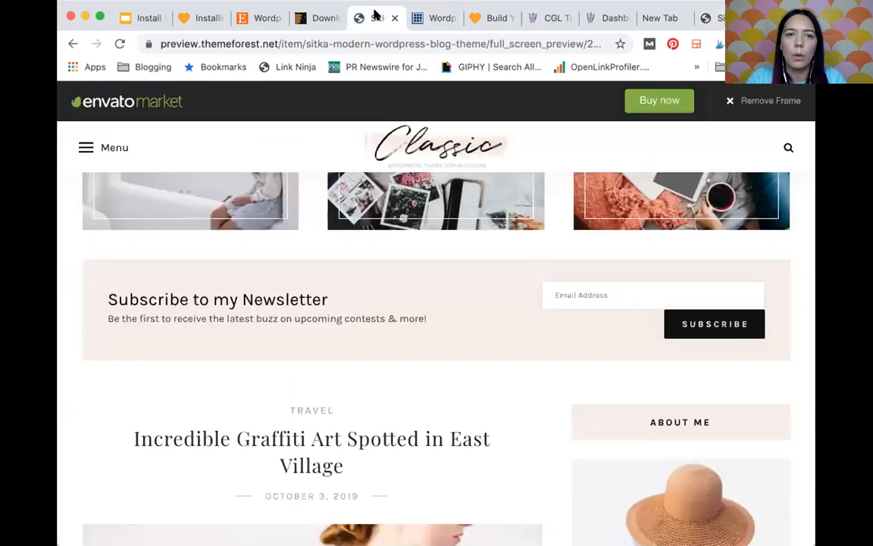
{"action": "left_click", "coordinate": [325, 17]}
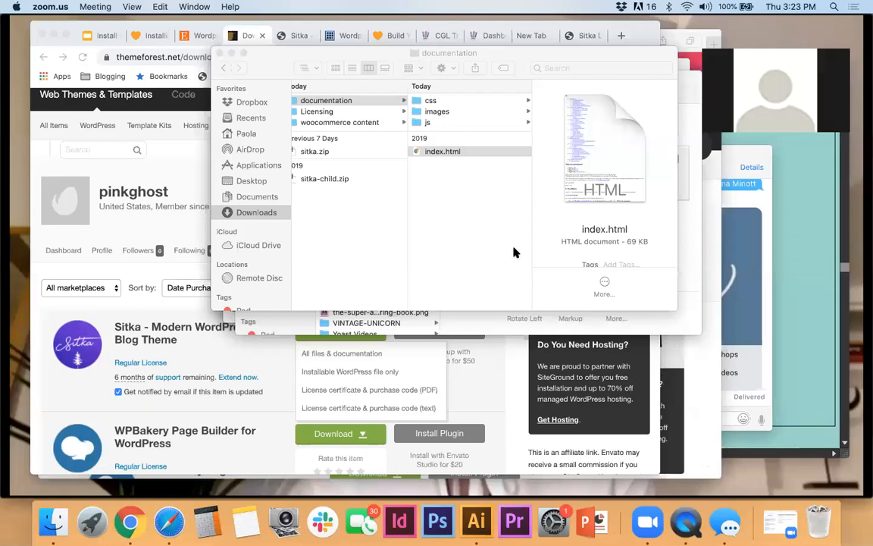
{"action": "scroll", "coordinate": [426, 254], "scroll_direction": "left", "scroll_amount": 3}
{"action": "scroll", "coordinate": [426, 253], "scroll_direction": "left", "scroll_amount": 2}
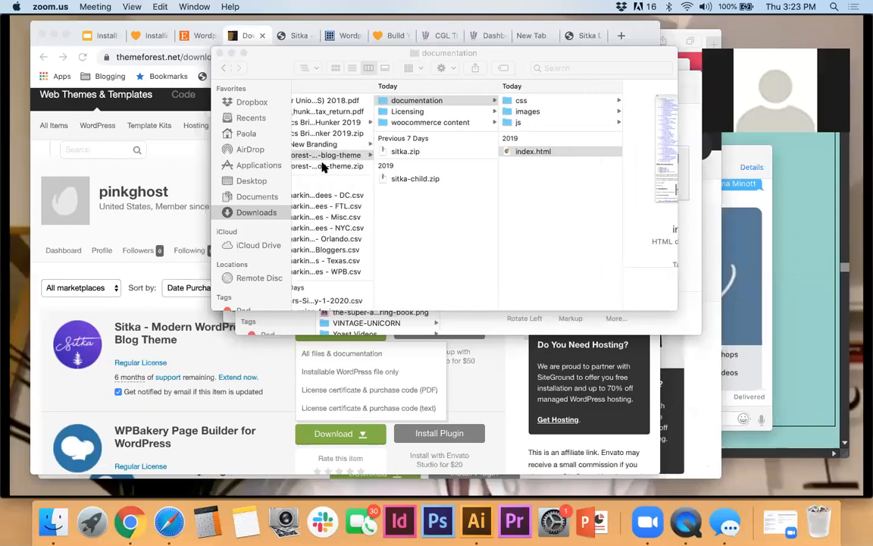
{"action": "left_click", "coordinate": [395, 191]}
{"action": "scroll", "coordinate": [348, 171], "scroll_direction": "left", "scroll_amount": 2}
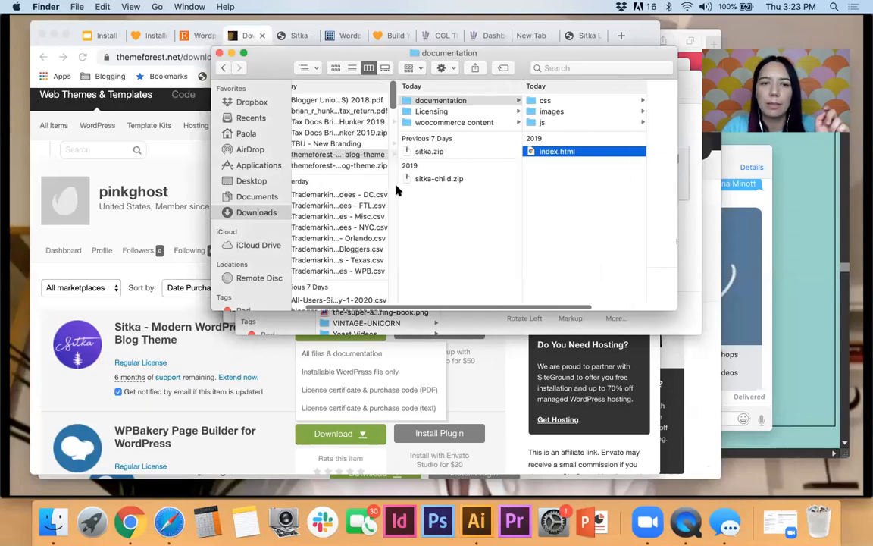
{"action": "left_click", "coordinate": [341, 166]}
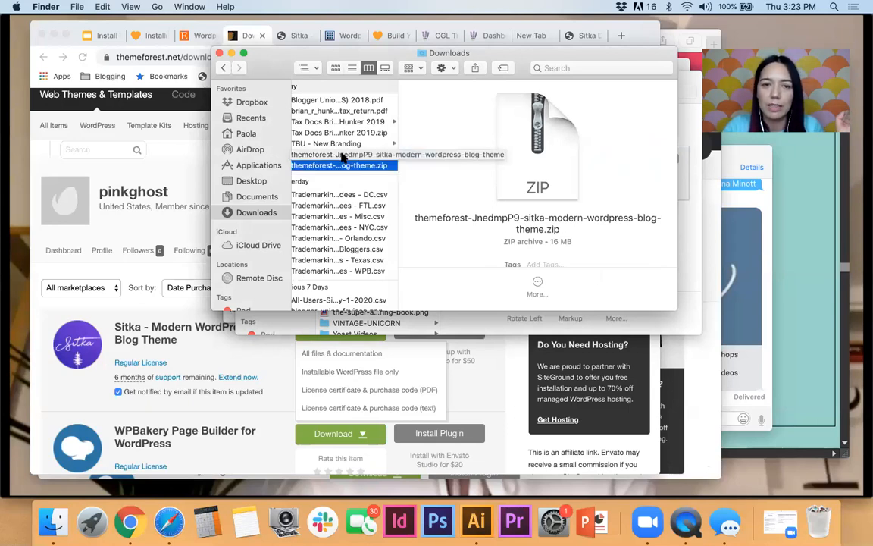
{"action": "left_click", "coordinate": [341, 155]}
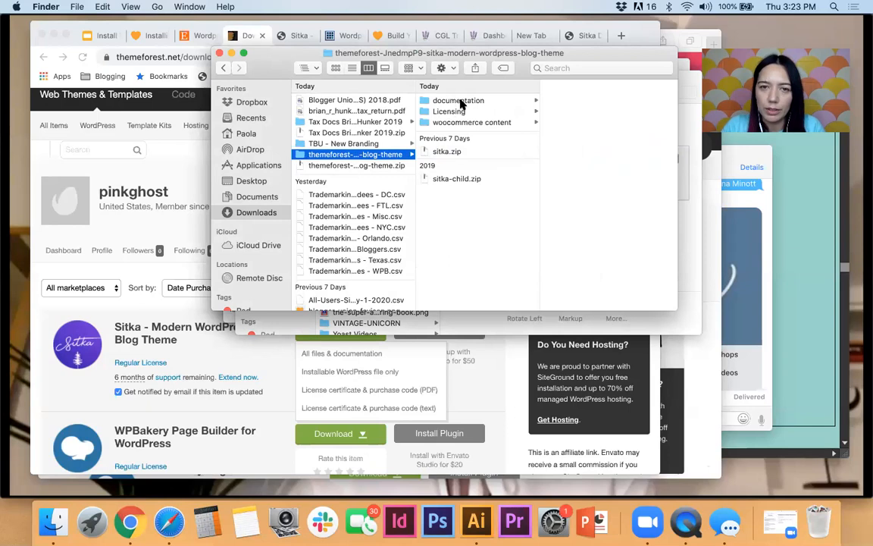
Locate index.html in the Sitka package's documentation folder and review the package's other contents.
{"action": "left_click", "coordinate": [458, 100]}
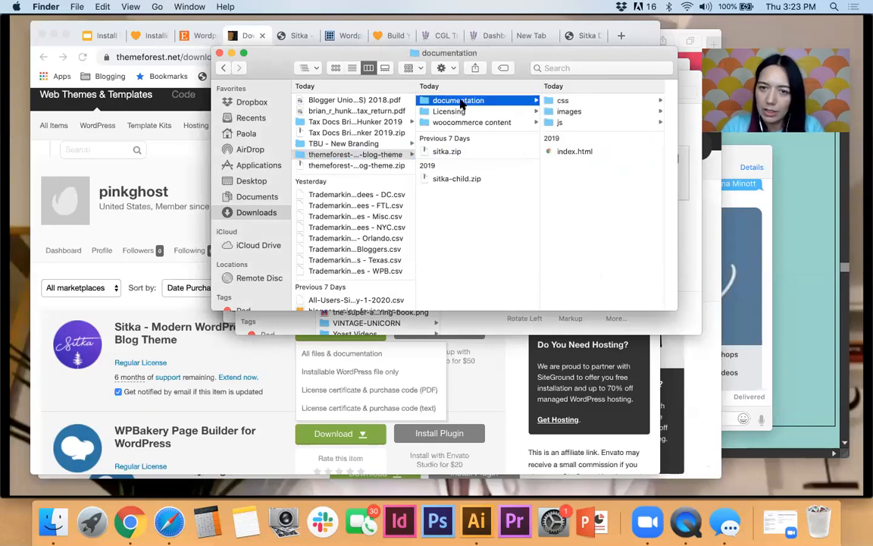
{"action": "left_click", "coordinate": [574, 152]}
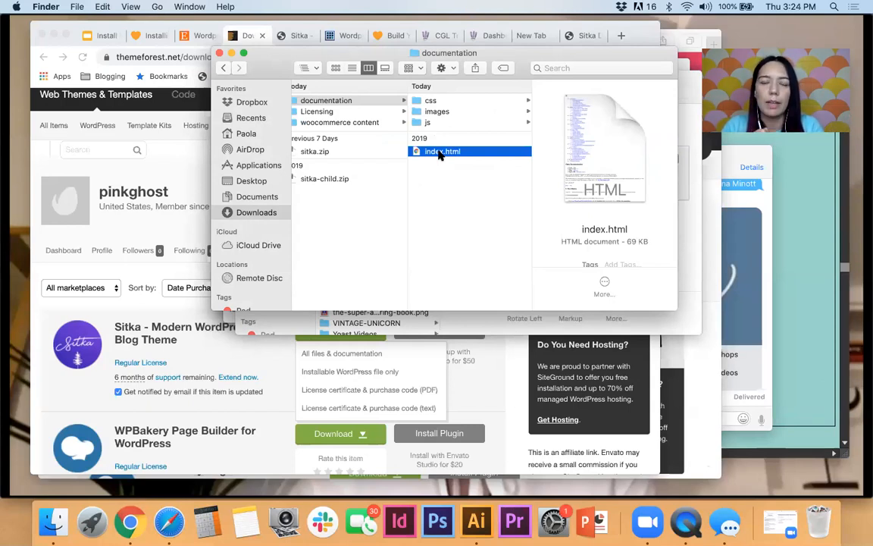
{"action": "scroll", "coordinate": [440, 154], "scroll_direction": "left", "scroll_amount": 5}
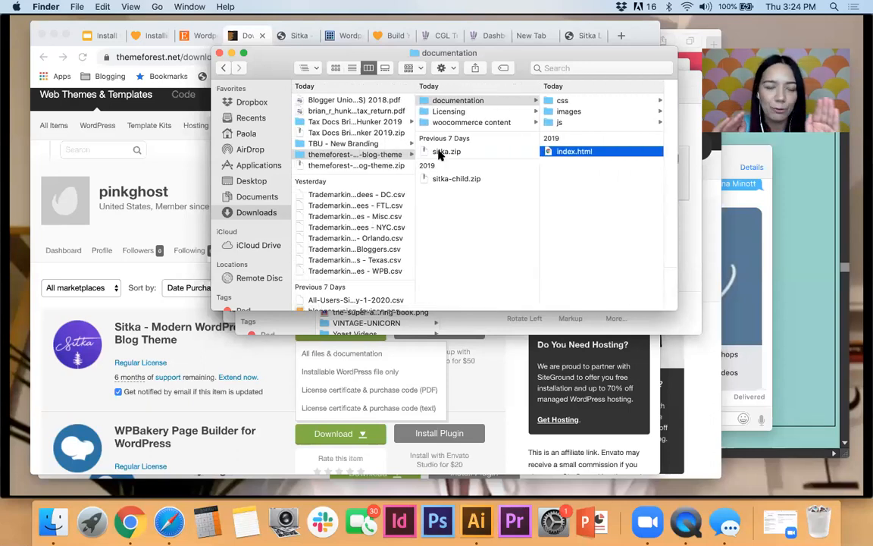
Move the full Sitka package's zip archive from the Downloads folder to the Trash, keeping the unzipped folder.
{"action": "left_click", "coordinate": [188, 188]}
{"action": "left_click", "coordinate": [53, 522]}
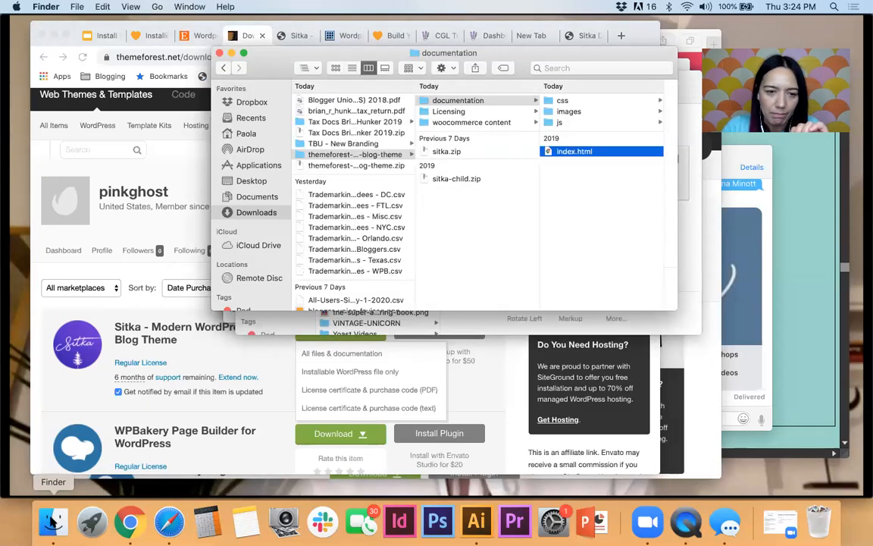
{"action": "left_click", "coordinate": [376, 166]}
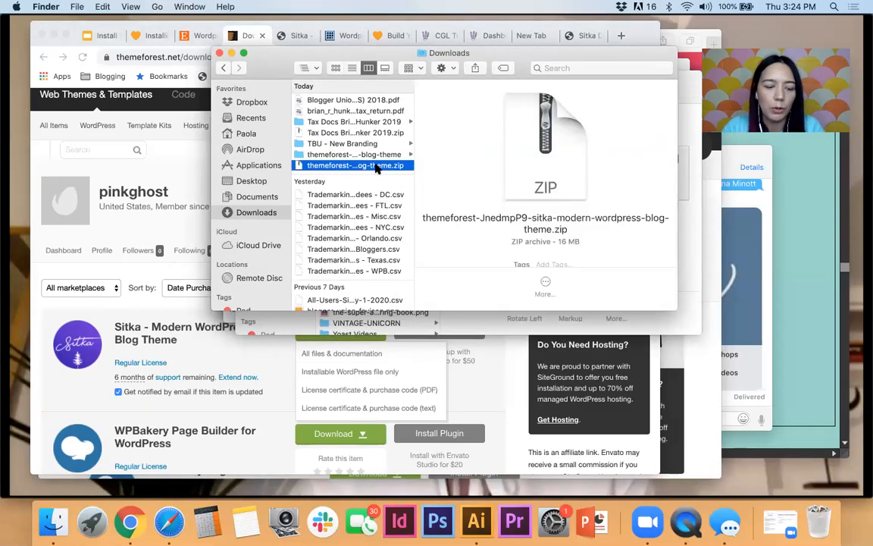
{"action": "right_click", "coordinate": [376, 166]}
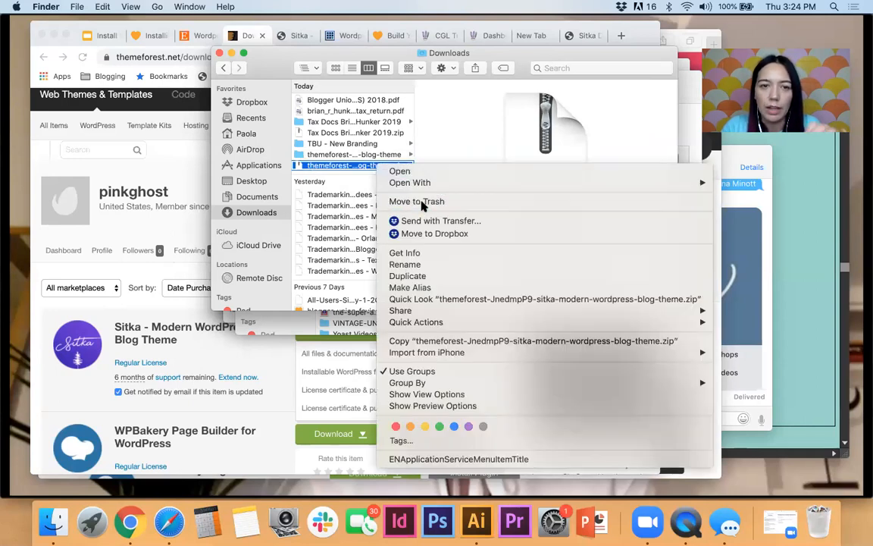
{"action": "left_click", "coordinate": [419, 202]}
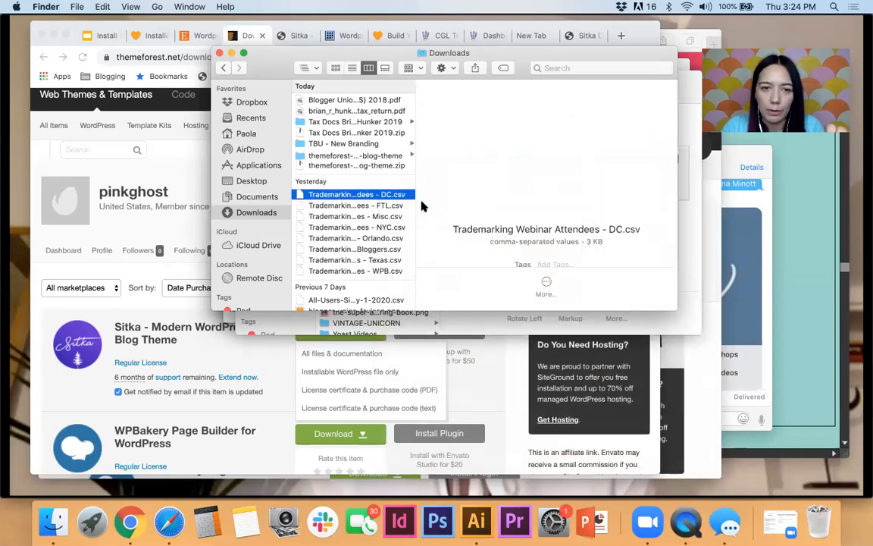
Download Sitka's Installable WordPress file only from ThemeForest and select the new zip in Finder's Downloads folder.
{"action": "left_click", "coordinate": [178, 223]}
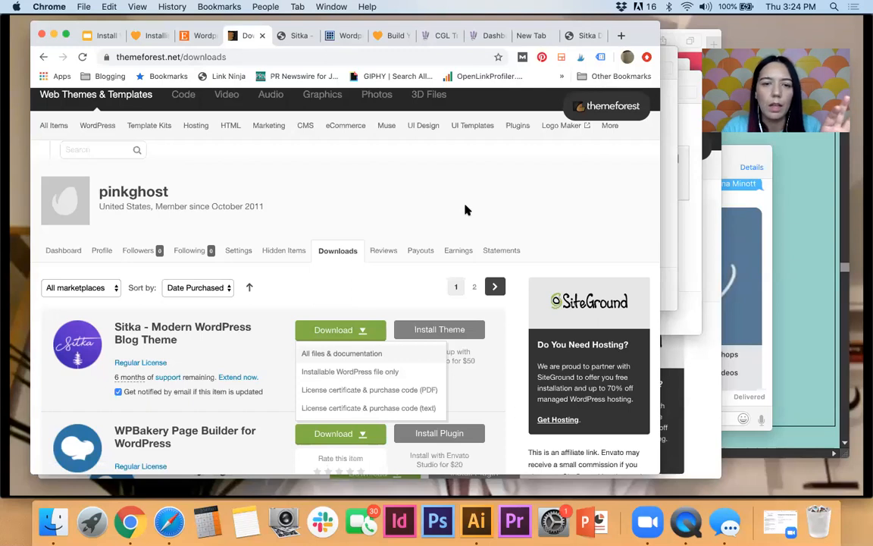
{"action": "scroll", "coordinate": [416, 197], "scroll_direction": "down", "scroll_amount": 2}
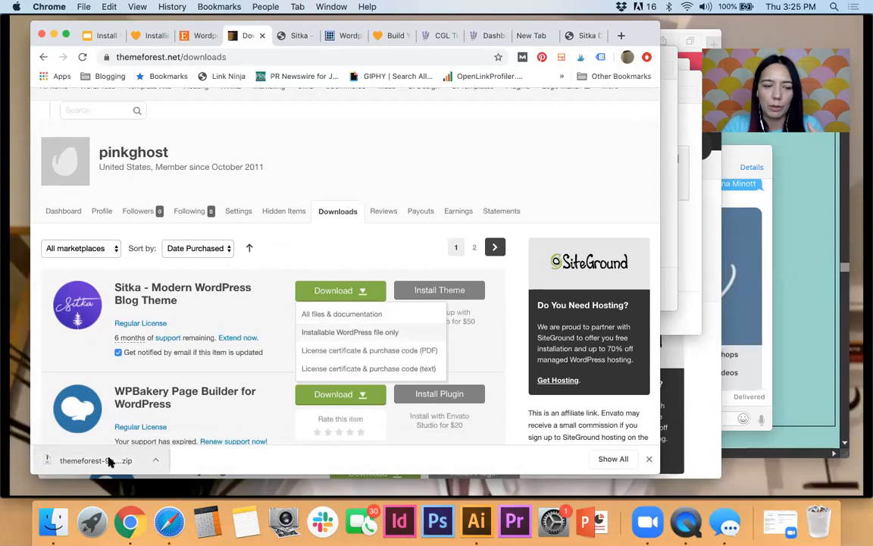
{"action": "left_click", "coordinate": [54, 521]}
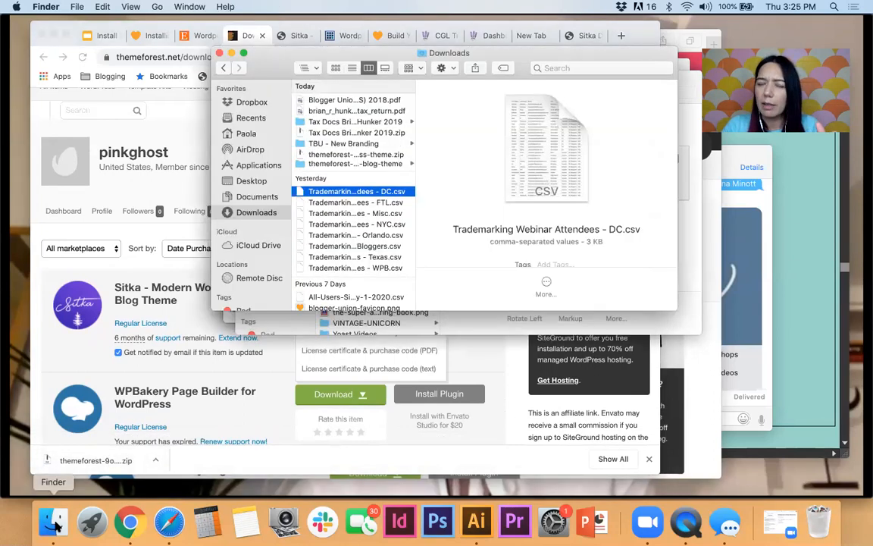
{"action": "left_click", "coordinate": [387, 155]}
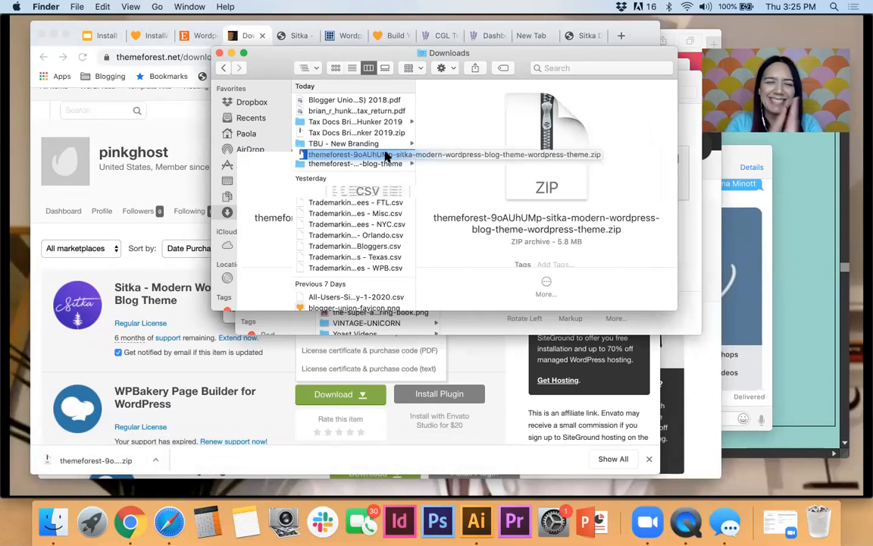
Switch to the CGL Travel site's WordPress dashboard in Chrome and highlight the wp-admin/ part of its address.
{"action": "left_click", "coordinate": [188, 114]}
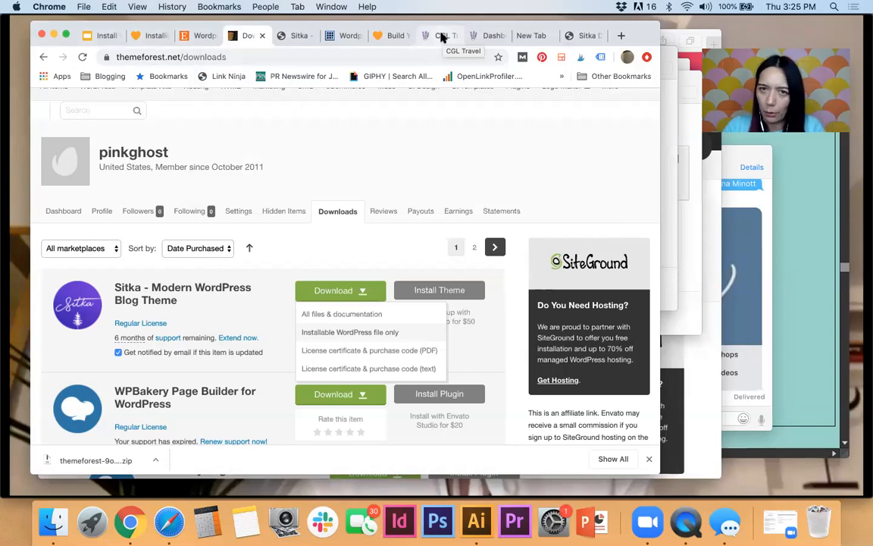
{"action": "left_click", "coordinate": [482, 38]}
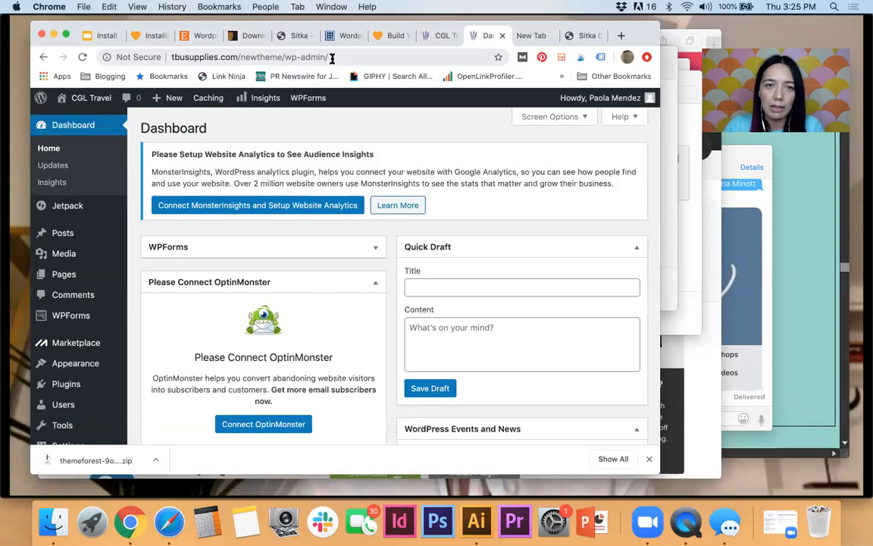
{"action": "left_click_drag", "start_coordinate": [331, 58], "coordinate": [286, 59]}
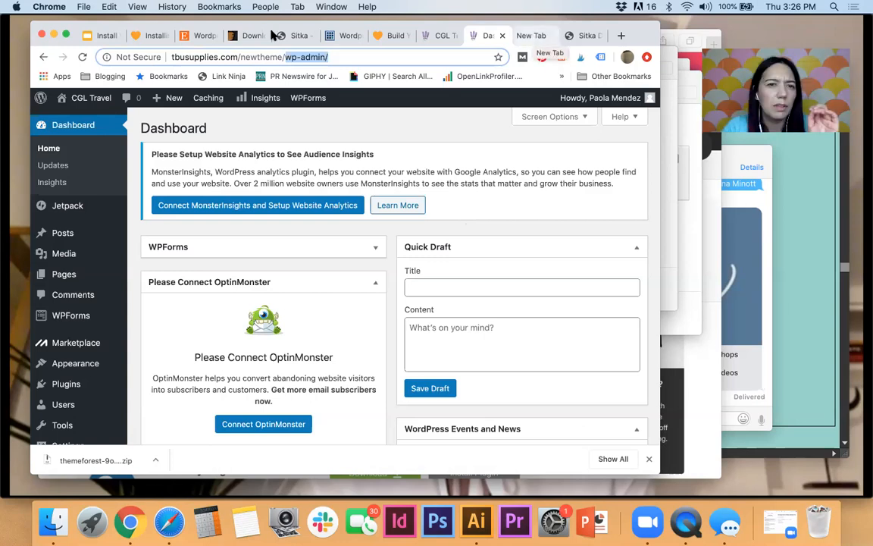
Return to the Sitka theme's live preview, go back to its demo gallery and open the Main demo.
{"action": "left_click", "coordinate": [297, 37]}
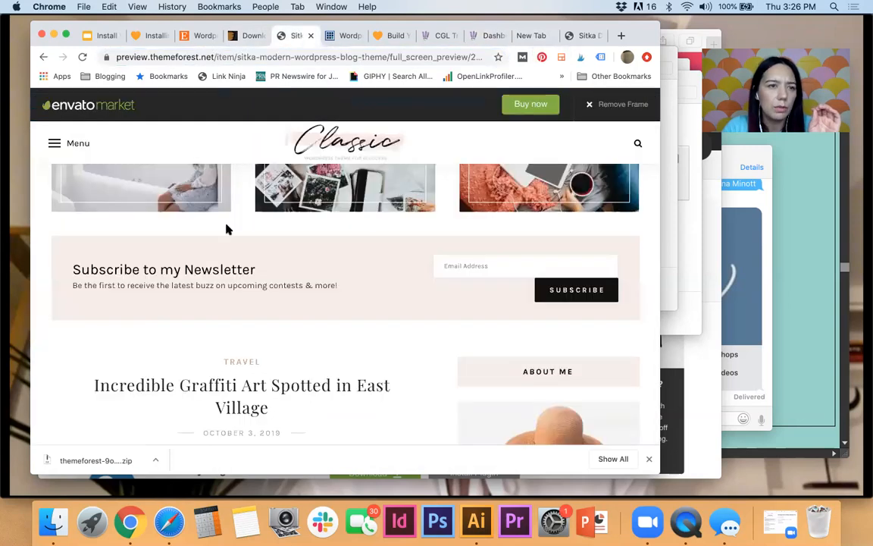
{"action": "left_click", "coordinate": [43, 58]}
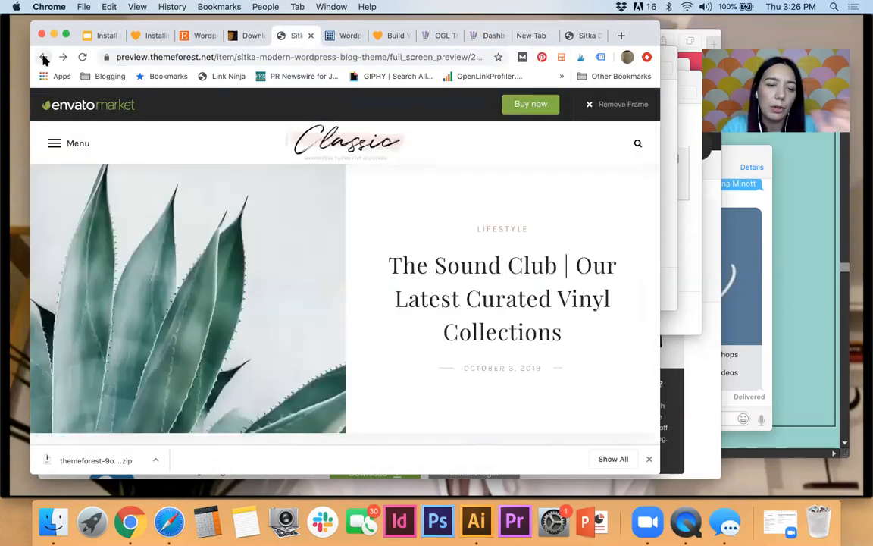
{"action": "left_click", "coordinate": [44, 57]}
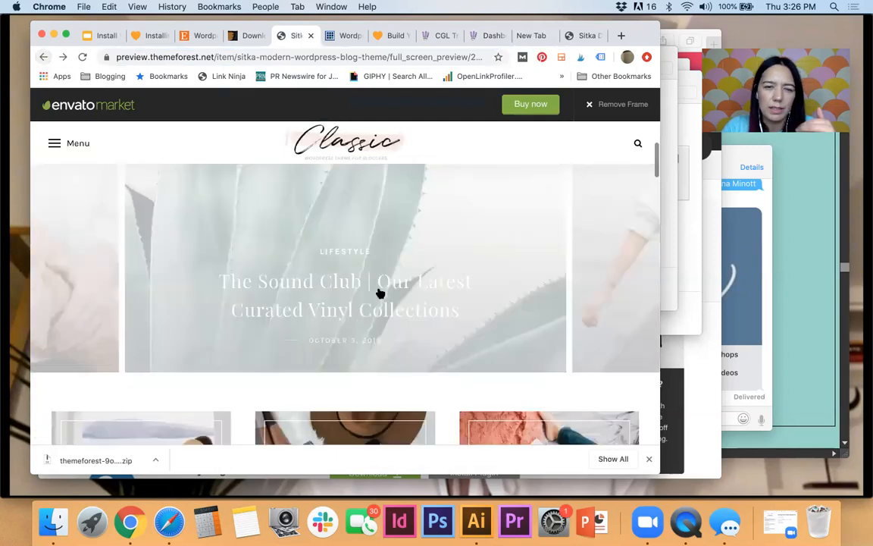
{"action": "left_click", "coordinate": [43, 58]}
{"action": "scroll", "coordinate": [379, 333], "scroll_direction": "down", "scroll_amount": 2}
{"action": "scroll", "coordinate": [378, 333], "scroll_direction": "up", "scroll_amount": 5}
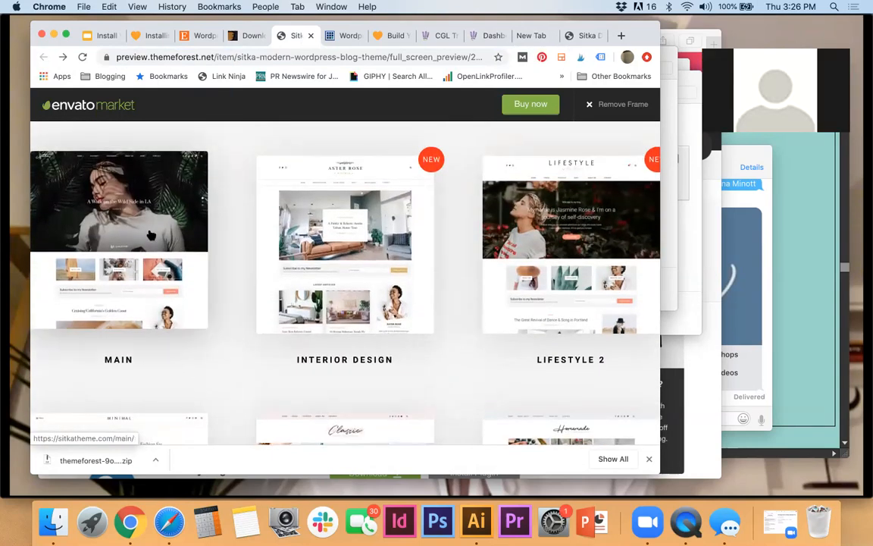
{"action": "left_click", "coordinate": [150, 236]}
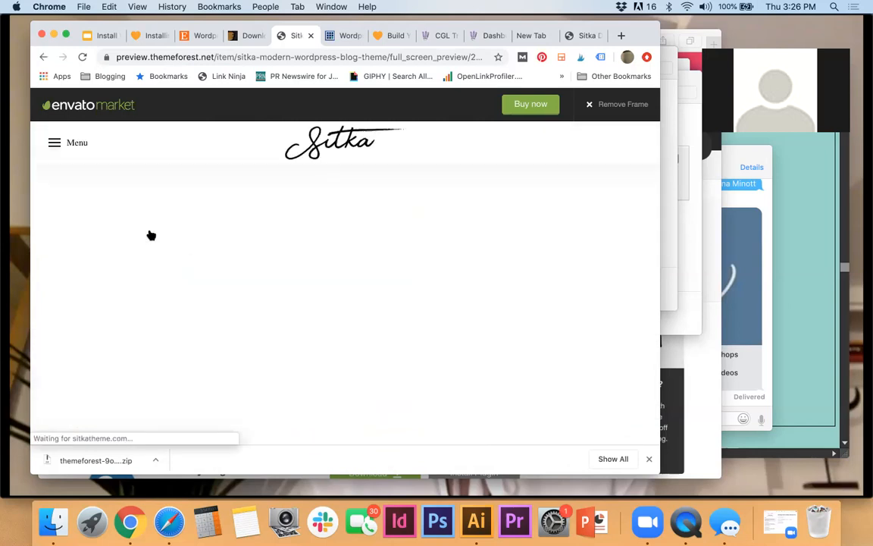
Examine the Main demo's homepage layout, including its promo boxes, newsletter sign-up, post grid and sidebar.
{"action": "scroll", "coordinate": [383, 382], "scroll_direction": "down", "scroll_amount": 5}
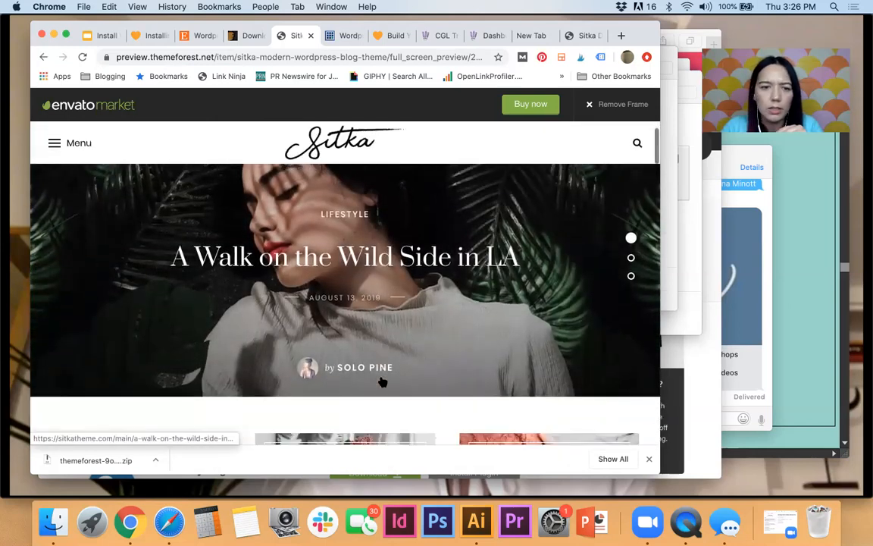
{"action": "scroll", "coordinate": [383, 382], "scroll_direction": "down", "scroll_amount": 2}
{"action": "scroll", "coordinate": [383, 382], "scroll_direction": "up", "scroll_amount": 7}
{"action": "scroll", "coordinate": [383, 382], "scroll_direction": "down", "scroll_amount": 3}
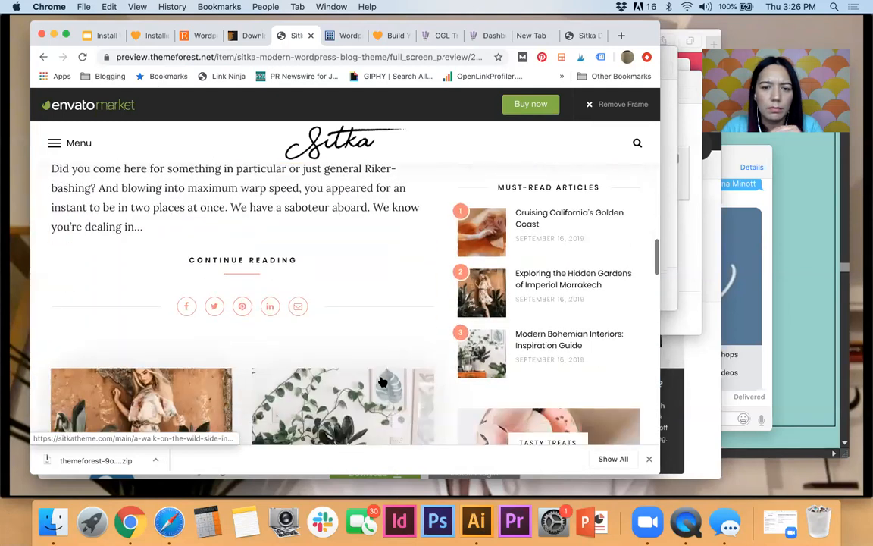
{"action": "scroll", "coordinate": [383, 382], "scroll_direction": "down", "scroll_amount": 5}
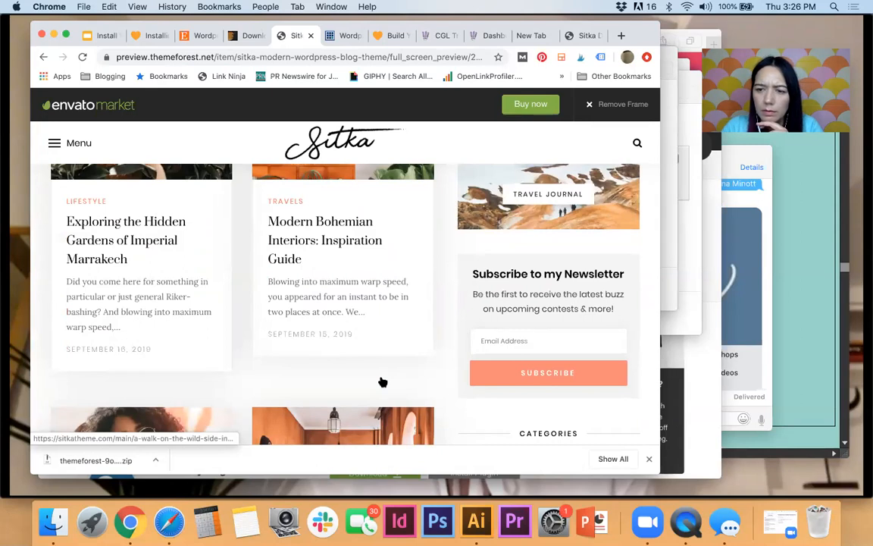
{"action": "scroll", "coordinate": [382, 382], "scroll_direction": "up", "scroll_amount": 8}
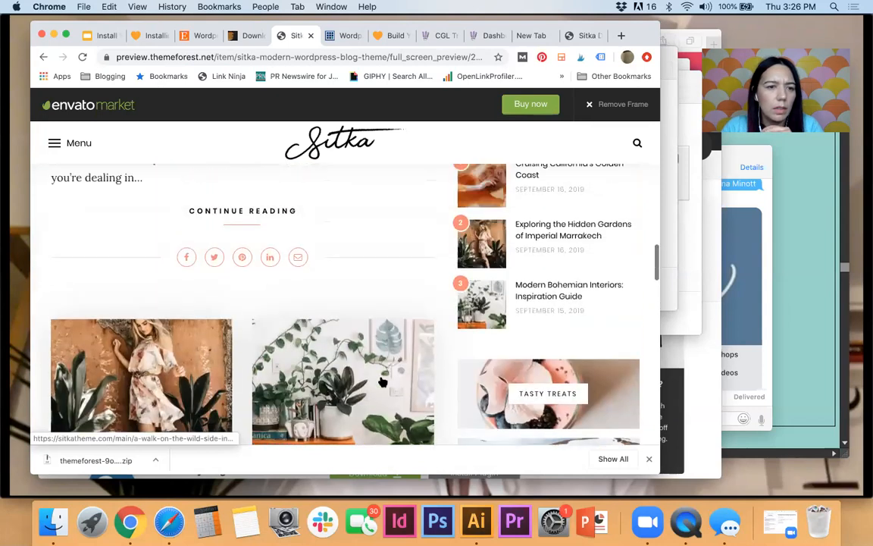
{"action": "scroll", "coordinate": [383, 382], "scroll_direction": "up", "scroll_amount": 15}
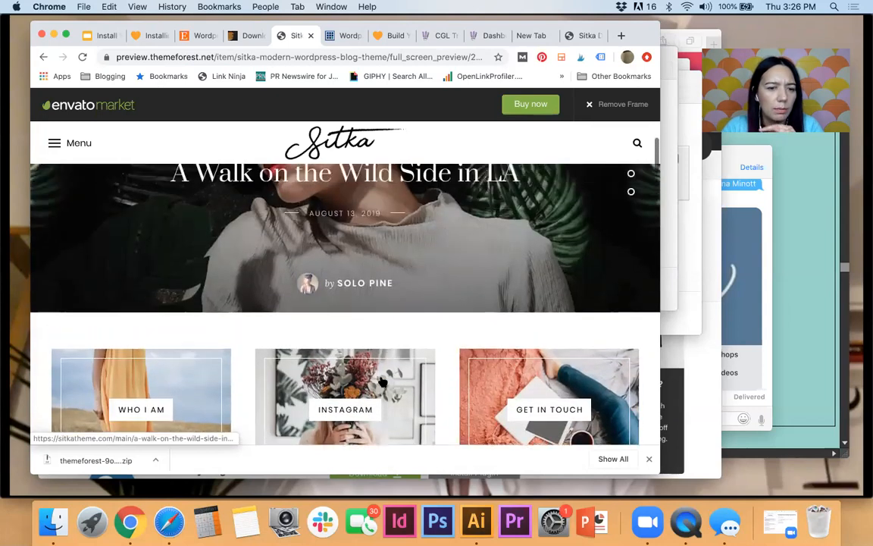
{"action": "scroll", "coordinate": [383, 382], "scroll_direction": "down", "scroll_amount": 15}
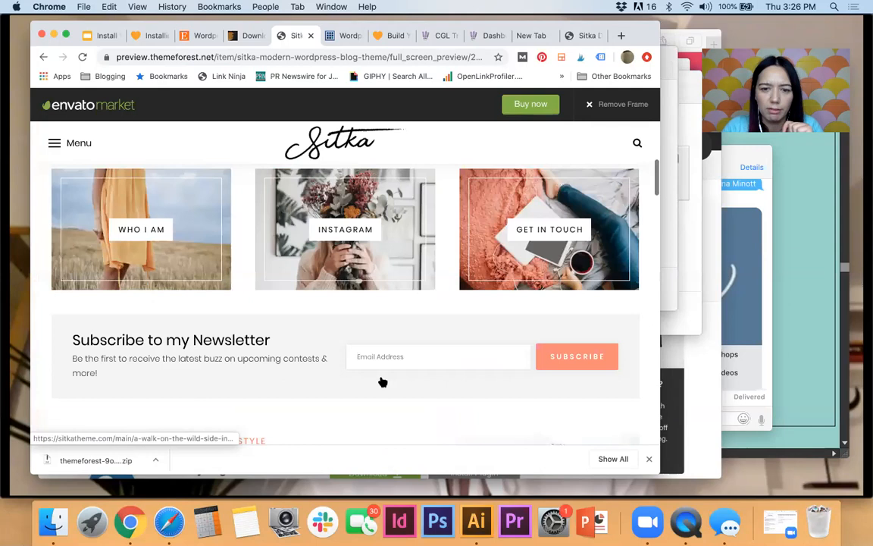
{"action": "scroll", "coordinate": [383, 382], "scroll_direction": "down", "scroll_amount": 12}
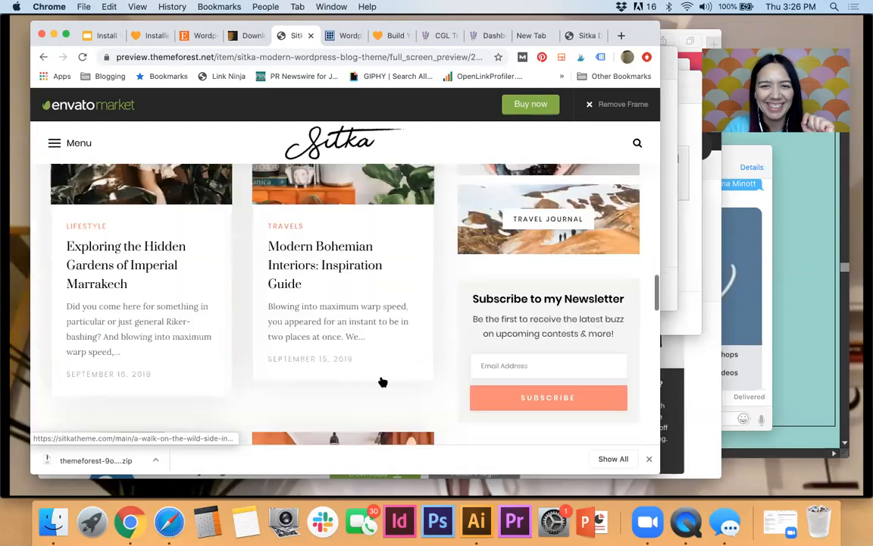
{"action": "scroll", "coordinate": [383, 382], "scroll_direction": "down", "scroll_amount": 4}
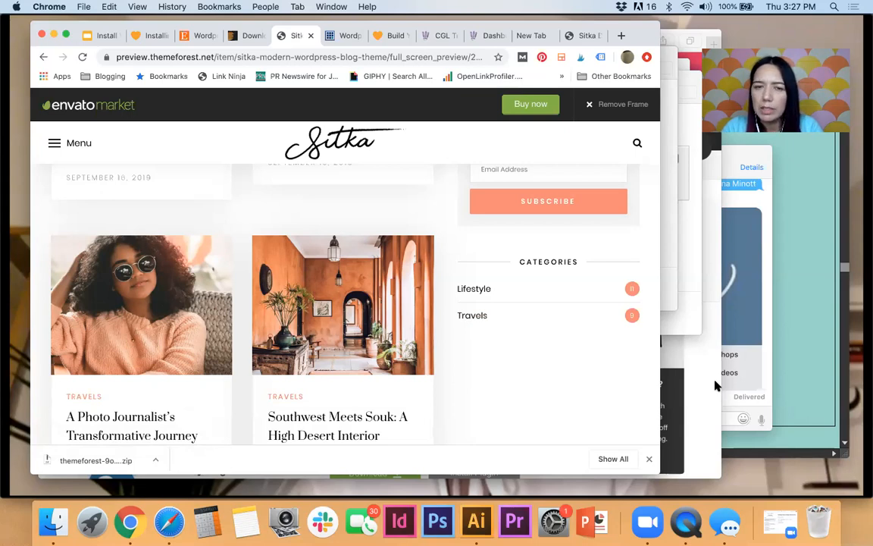
View the second and third slides of the Main demo's featured post slider.
{"action": "scroll", "coordinate": [588, 286], "scroll_direction": "up", "scroll_amount": 10}
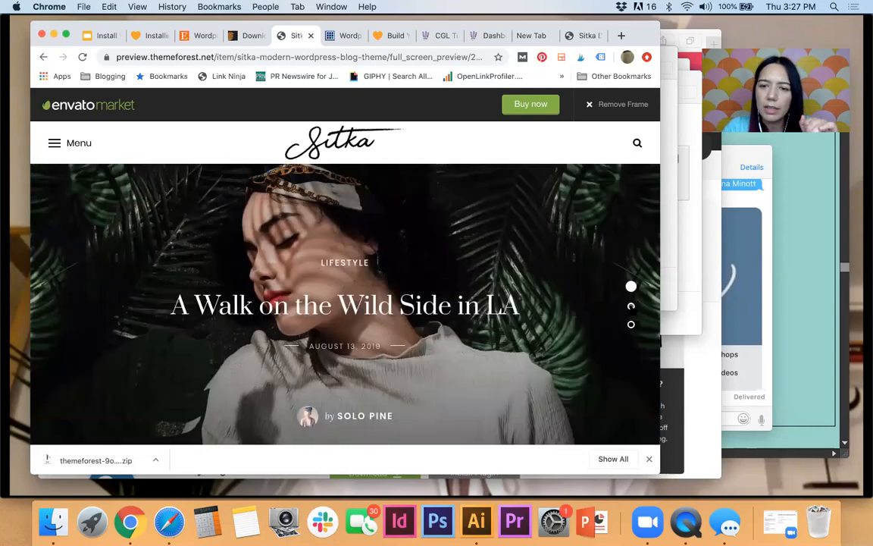
{"action": "left_click", "coordinate": [631, 305]}
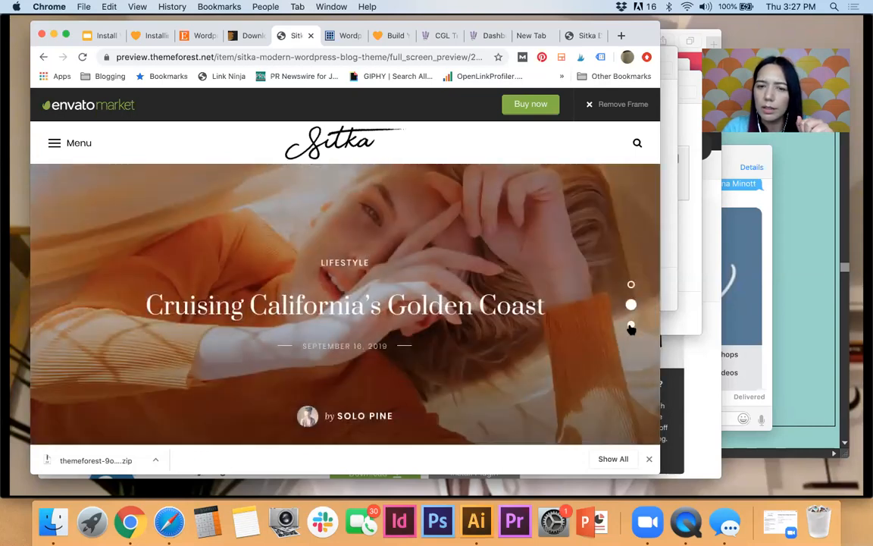
{"action": "left_click", "coordinate": [631, 324]}
{"action": "scroll", "coordinate": [575, 318], "scroll_direction": "down", "scroll_amount": 3}
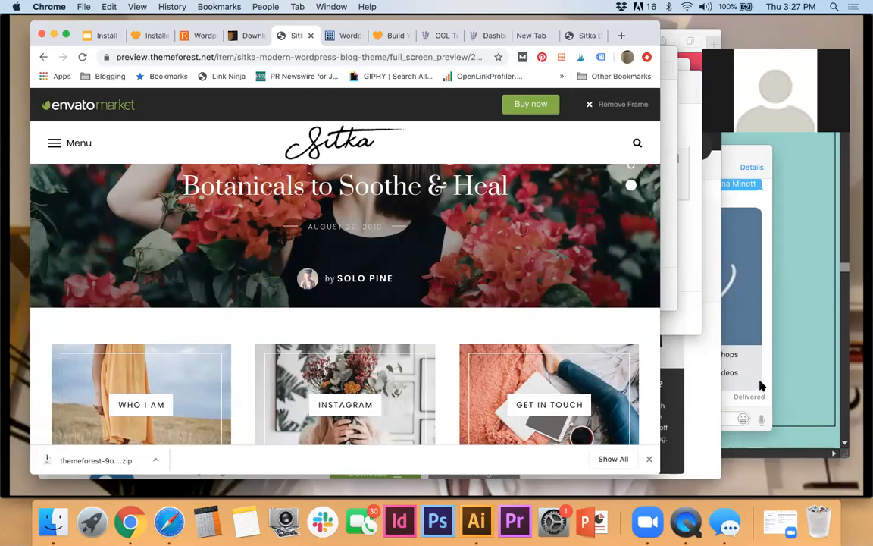
{"action": "scroll", "coordinate": [569, 314], "scroll_direction": "up", "scroll_amount": 4}
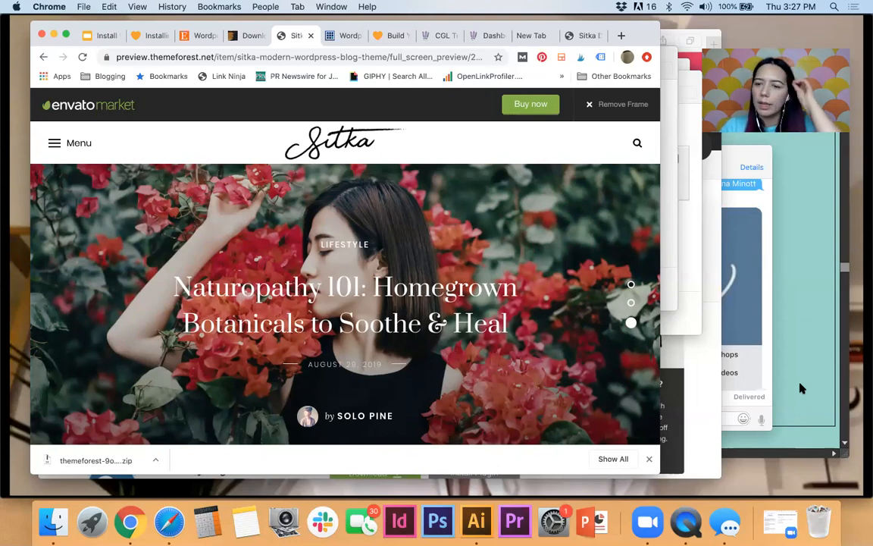
Switch to the live CGL Travel site and examine how its homepage displays the header and blog posts under the current theme.
{"action": "left_click", "coordinate": [485, 38]}
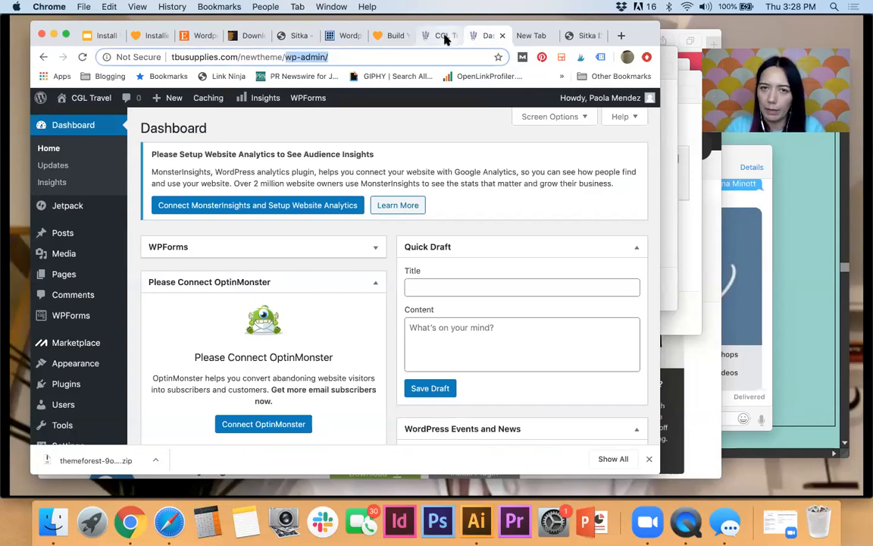
{"action": "left_click", "coordinate": [446, 38]}
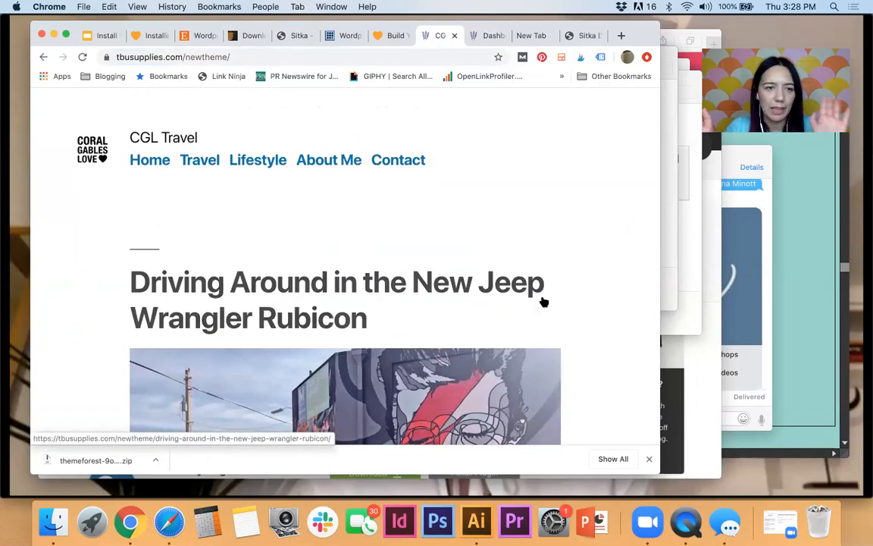
{"action": "scroll", "coordinate": [544, 301], "scroll_direction": "down", "scroll_amount": 1}
{"action": "scroll", "coordinate": [544, 302], "scroll_direction": "down", "scroll_amount": 10}
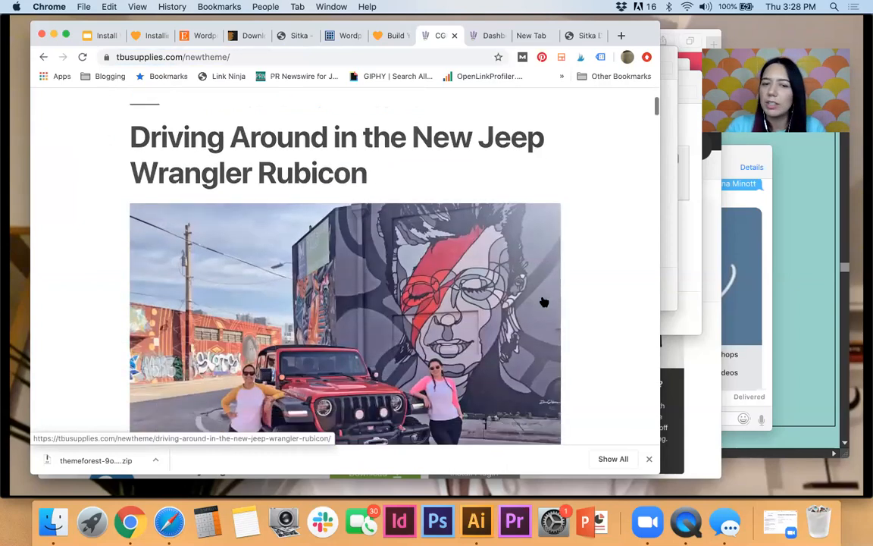
{"action": "scroll", "coordinate": [544, 302], "scroll_direction": "down", "scroll_amount": 10}
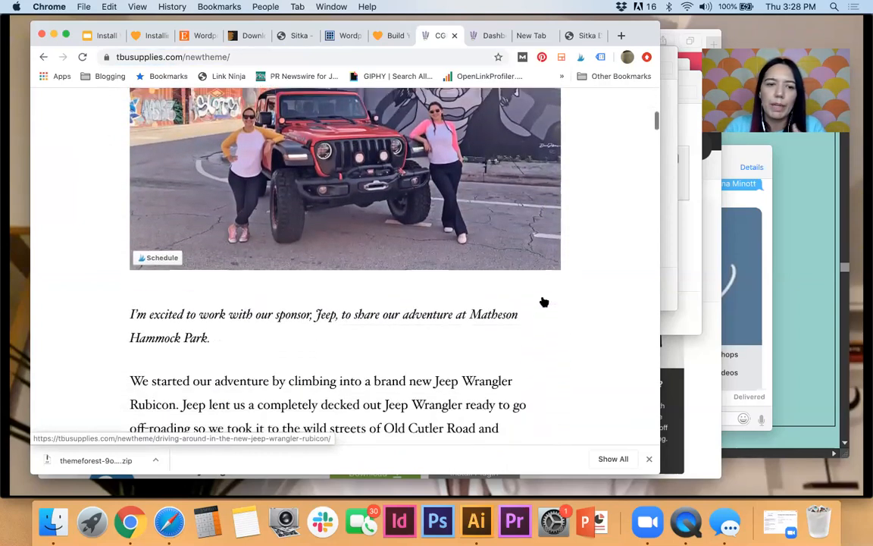
{"action": "scroll", "coordinate": [544, 302], "scroll_direction": "down", "scroll_amount": 8}
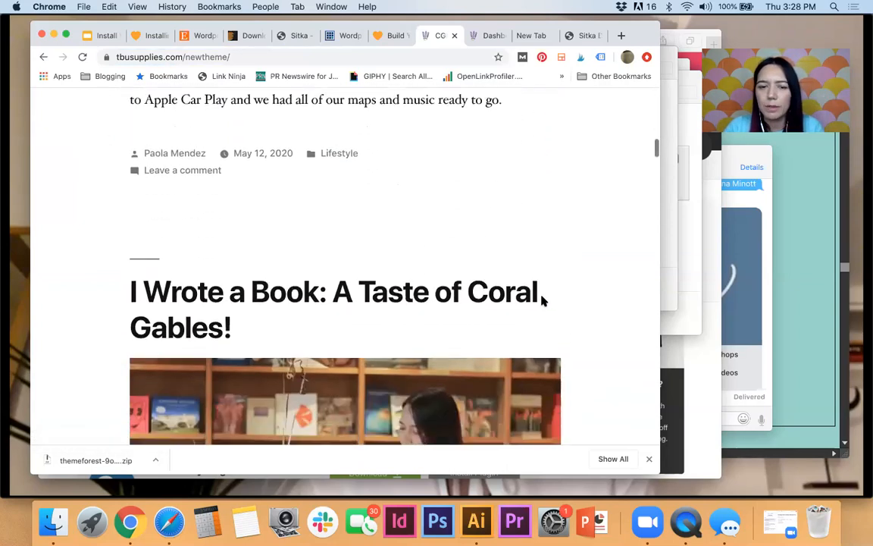
{"action": "scroll", "coordinate": [544, 302], "scroll_direction": "down", "scroll_amount": 10}
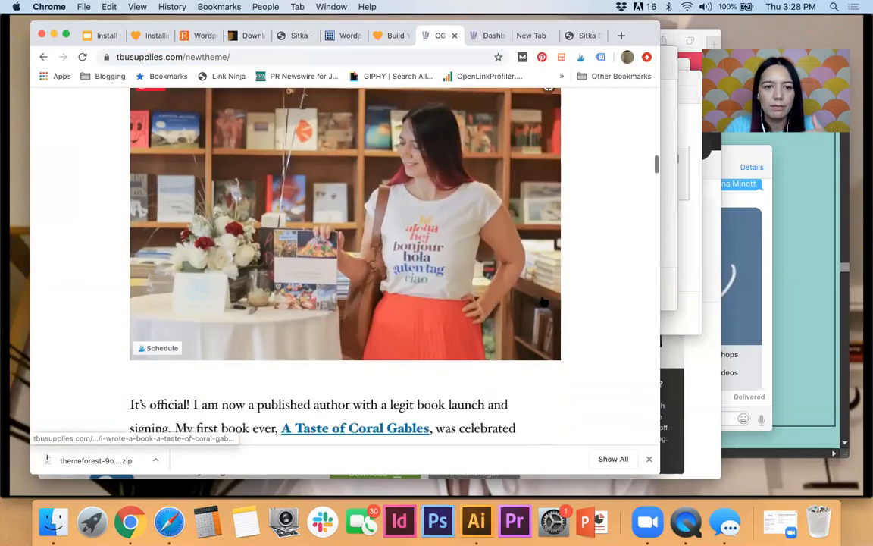
{"action": "scroll", "coordinate": [543, 301], "scroll_direction": "down", "scroll_amount": 10}
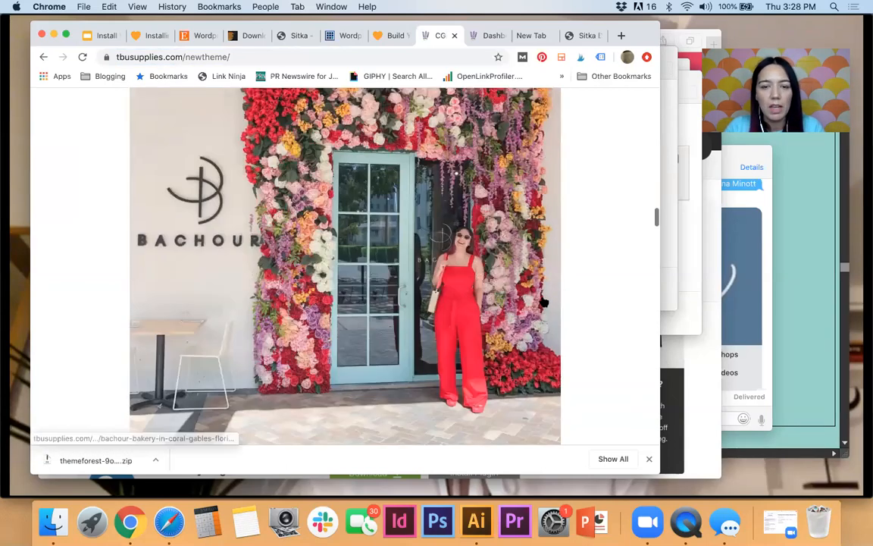
{"action": "scroll", "coordinate": [544, 301], "scroll_direction": "down", "scroll_amount": 10}
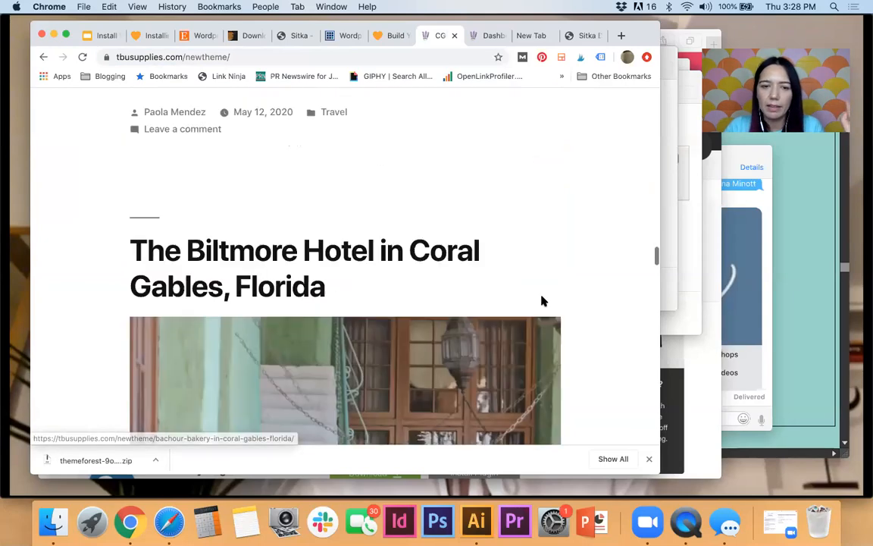
{"action": "scroll", "coordinate": [543, 302], "scroll_direction": "up", "scroll_amount": 15}
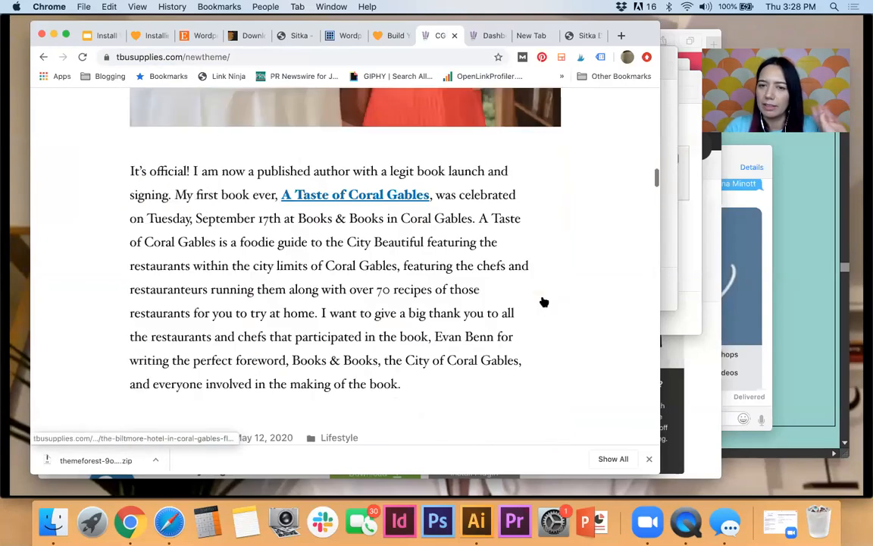
{"action": "scroll", "coordinate": [544, 302], "scroll_direction": "up", "scroll_amount": 8}
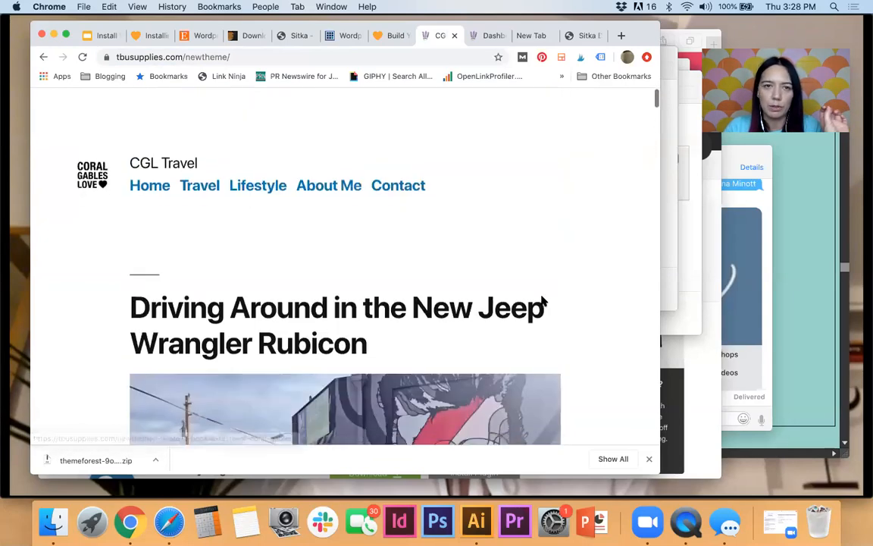
Return to the CGL Travel dashboard, open the Themes page under Appearance and go to the Add Themes page.
{"action": "left_click", "coordinate": [492, 35]}
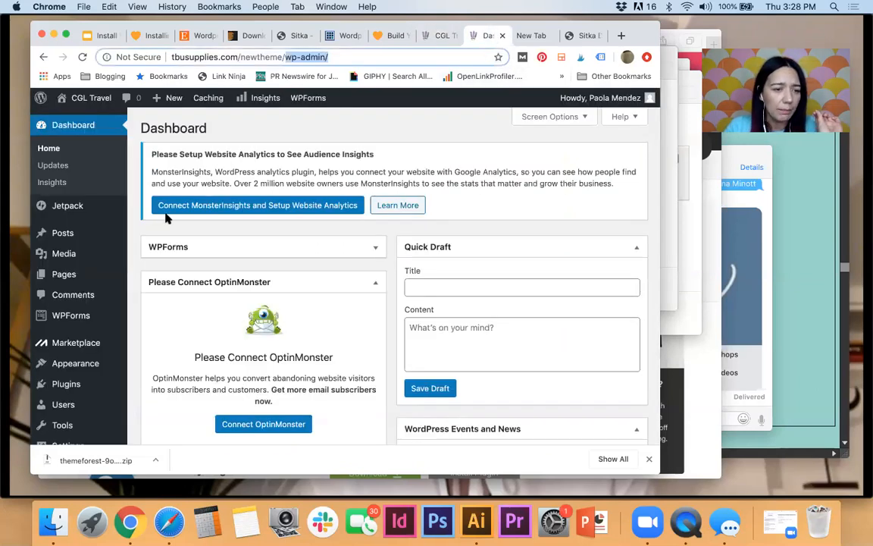
{"action": "mouse_move", "coordinate": [72, 366]}
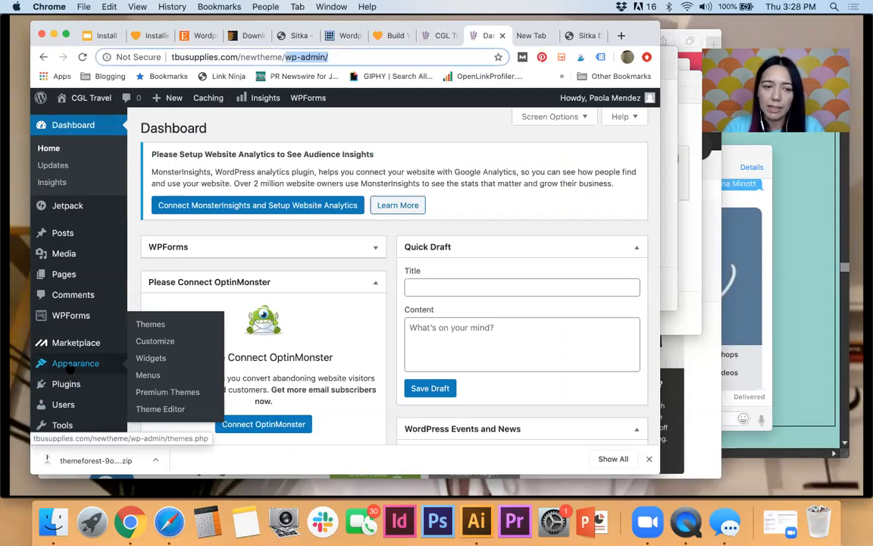
{"action": "left_click", "coordinate": [151, 324]}
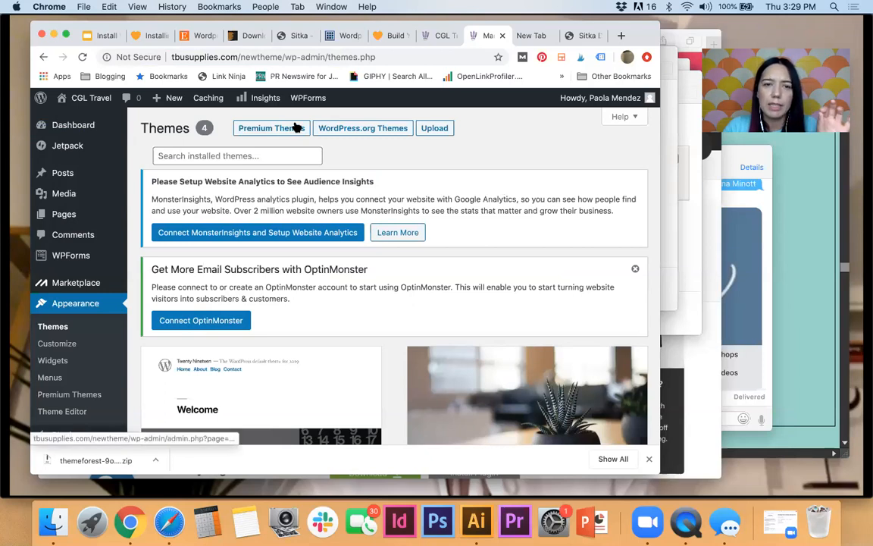
{"action": "left_click", "coordinate": [435, 128]}
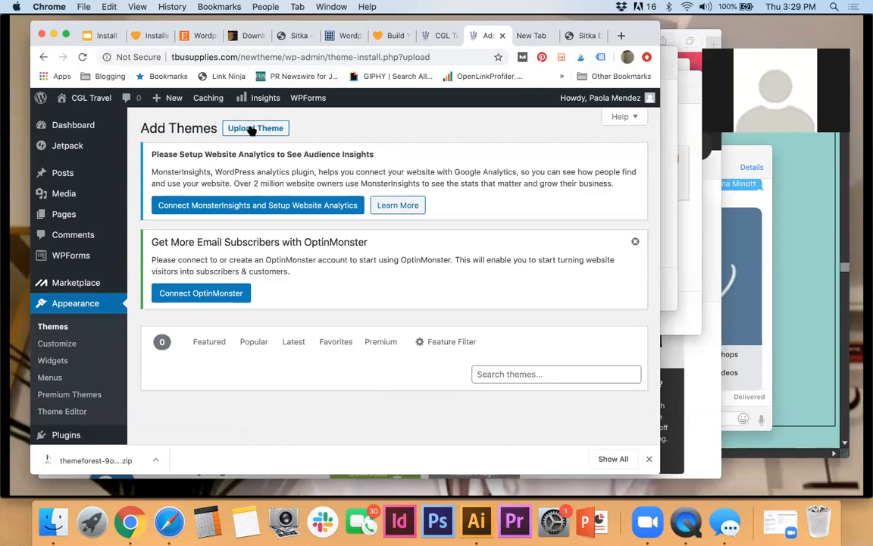
Revisit the installed themes list, return to Add Themes and open the form for uploading a theme in .zip format.
{"action": "left_click", "coordinate": [55, 327]}
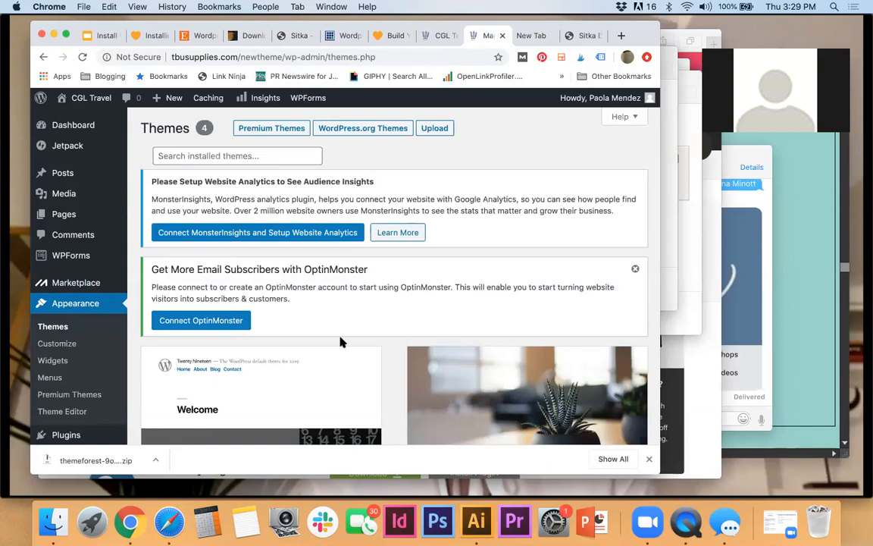
{"action": "scroll", "coordinate": [341, 341], "scroll_direction": "down", "scroll_amount": 5}
{"action": "scroll", "coordinate": [341, 341], "scroll_direction": "up", "scroll_amount": 5}
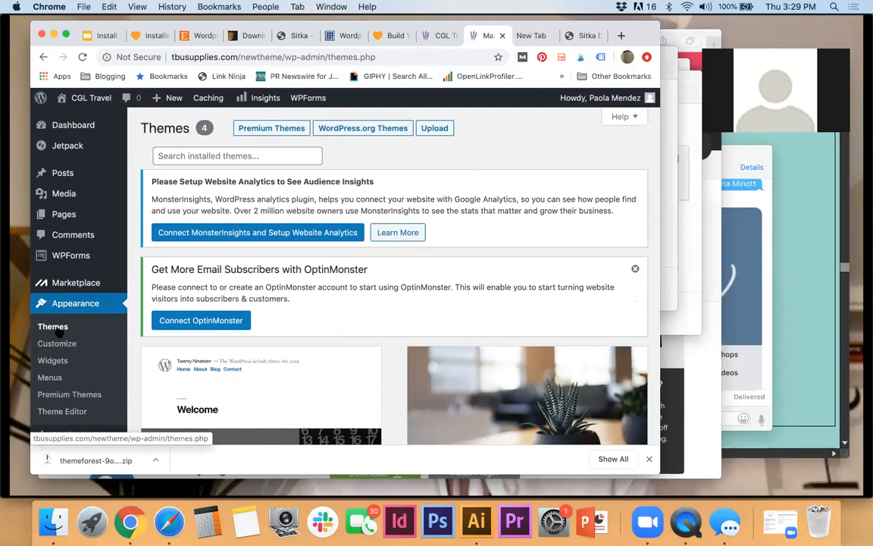
{"action": "left_click", "coordinate": [435, 129]}
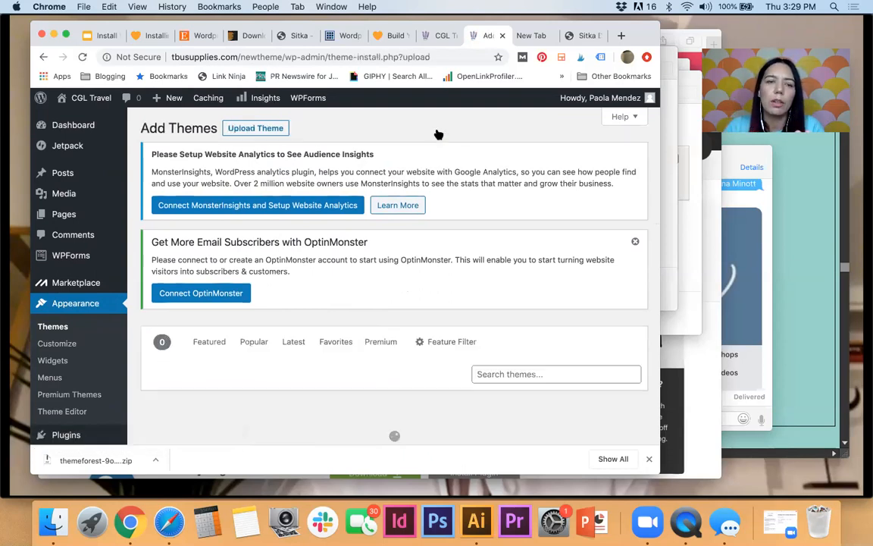
{"action": "left_click", "coordinate": [257, 130]}
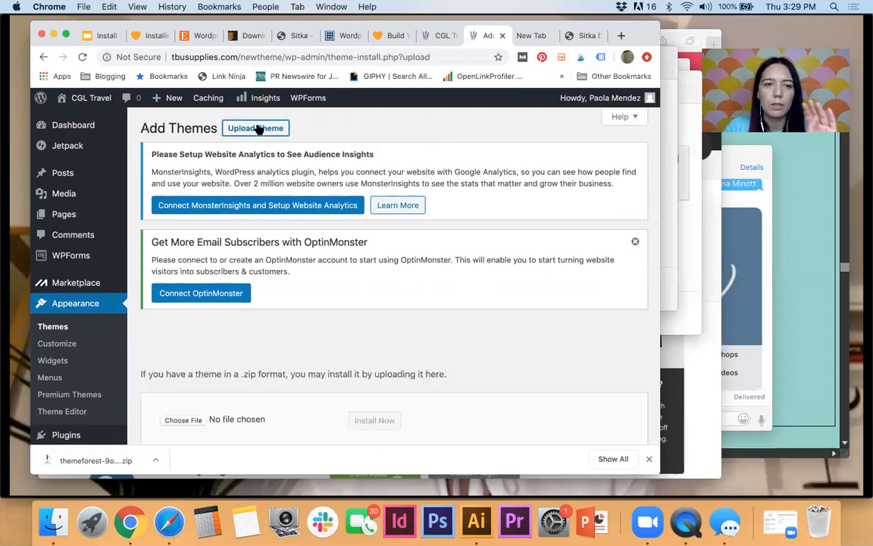
Choose themeforest-9oAUhUMp-sitka-modern-wordpress-blog-theme-wordpress-theme.zip from the Downloads folder as the theme file to upload.
{"action": "scroll", "coordinate": [437, 238], "scroll_direction": "down", "scroll_amount": 2}
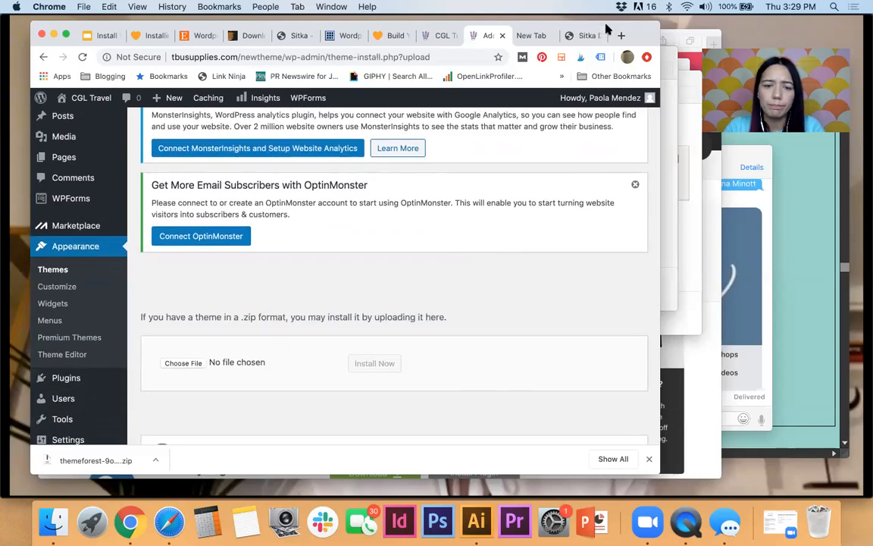
{"action": "left_click_drag", "start_coordinate": [606, 29], "coordinate": [596, 25]}
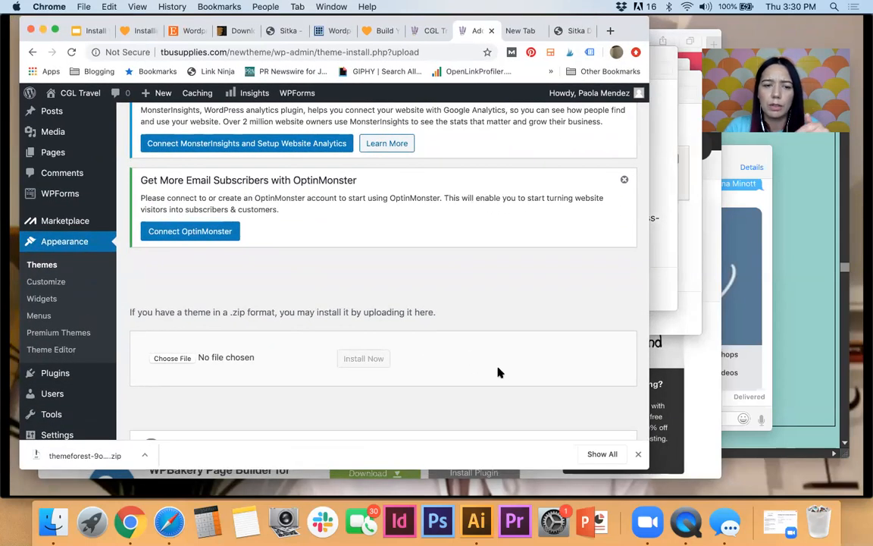
{"action": "left_click", "coordinate": [179, 362]}
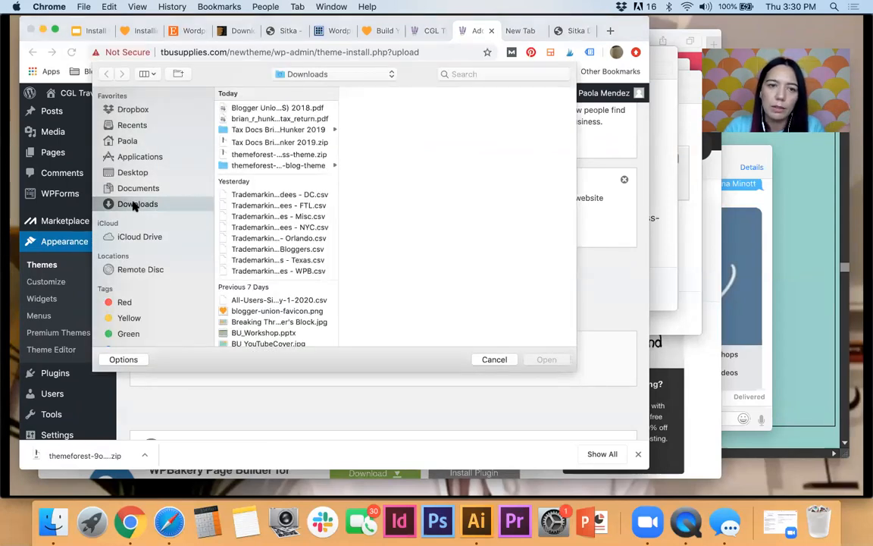
{"action": "left_click", "coordinate": [300, 155]}
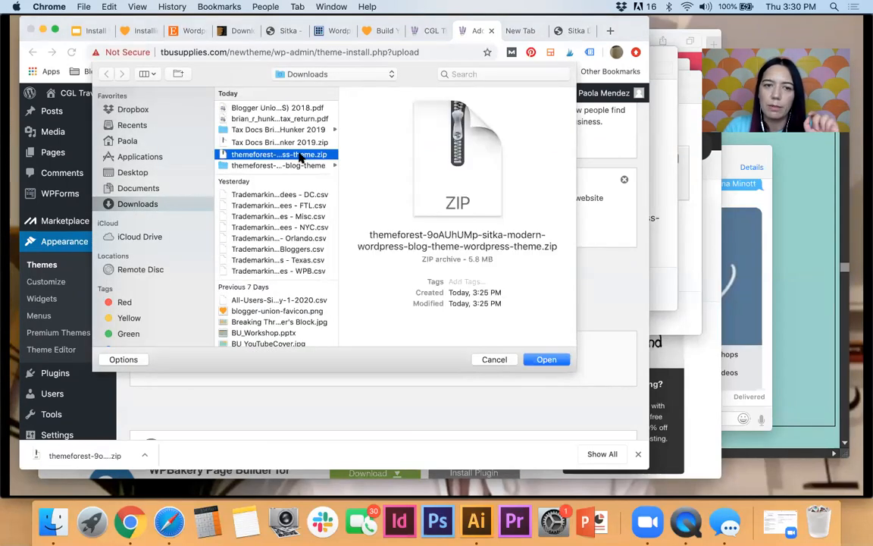
{"action": "left_click", "coordinate": [547, 360]}
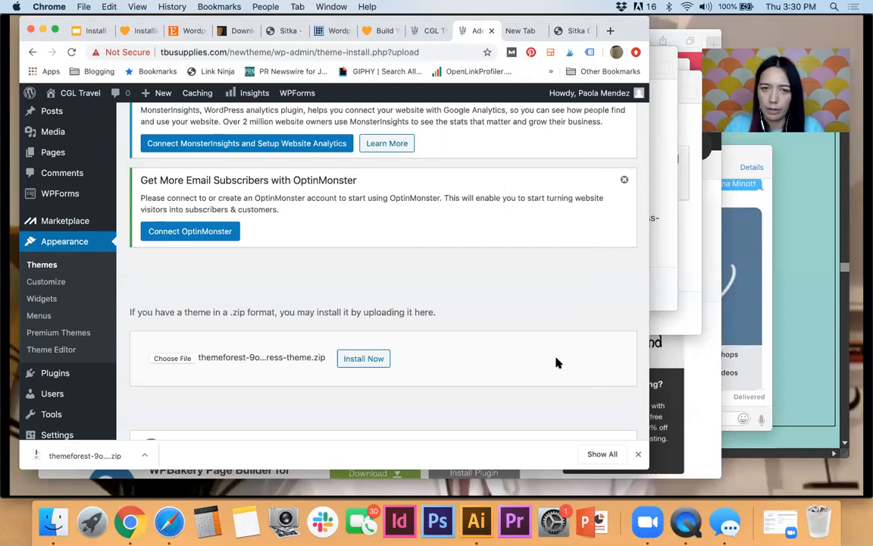
{"action": "scroll", "coordinate": [556, 363], "scroll_direction": "down", "scroll_amount": 3}
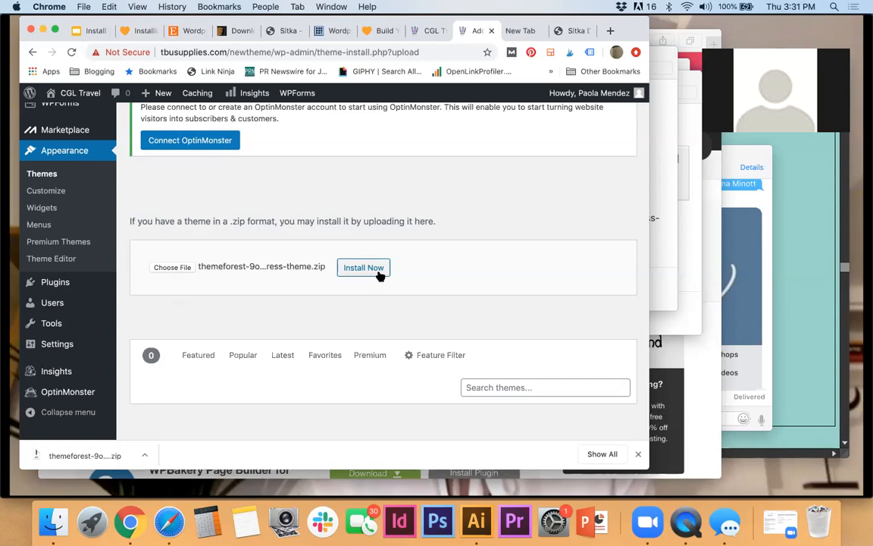
{"action": "left_click", "coordinate": [173, 268]}
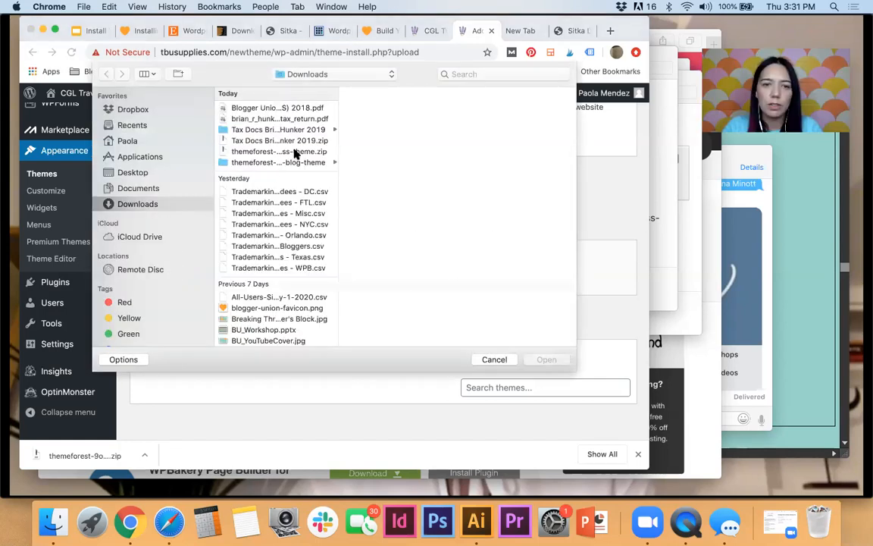
{"action": "left_click", "coordinate": [310, 151]}
{"action": "left_click", "coordinate": [541, 362]}
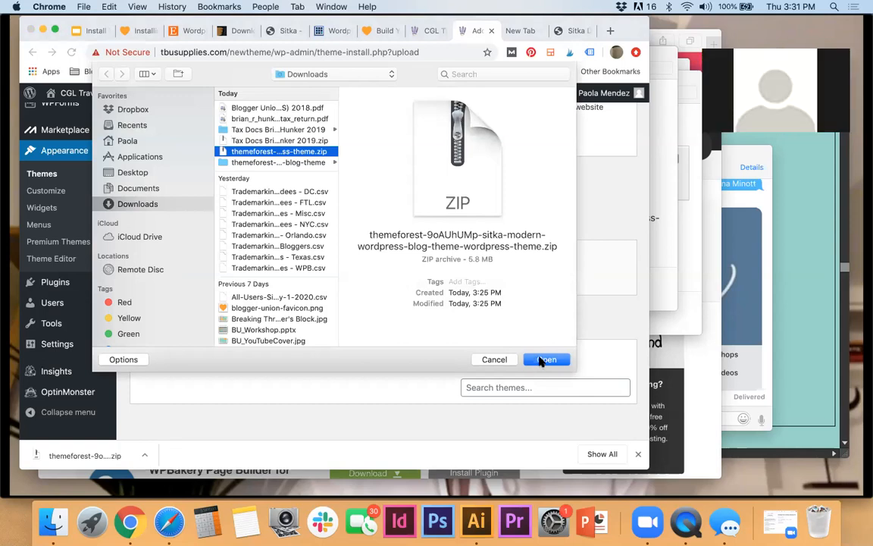
{"action": "left_click", "coordinate": [493, 361]}
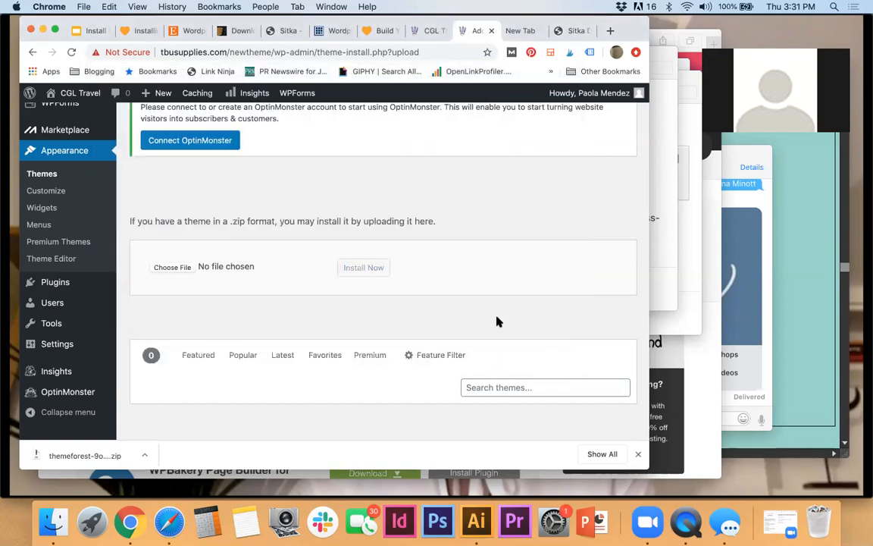
Select the Sitka WordPress theme .zip from the Downloads folder for upload and install it.
{"action": "left_click", "coordinate": [174, 268]}
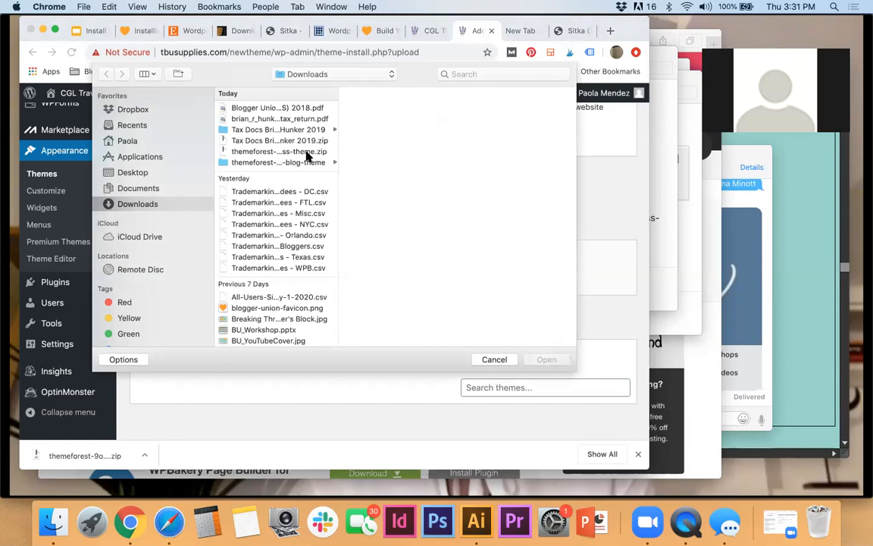
{"action": "left_click", "coordinate": [306, 151]}
{"action": "left_click", "coordinate": [545, 360]}
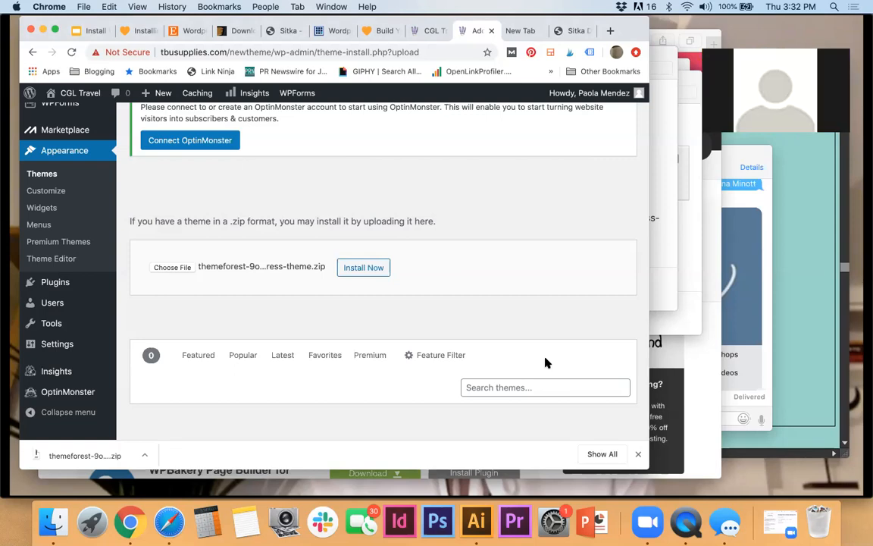
{"action": "left_click", "coordinate": [364, 269]}
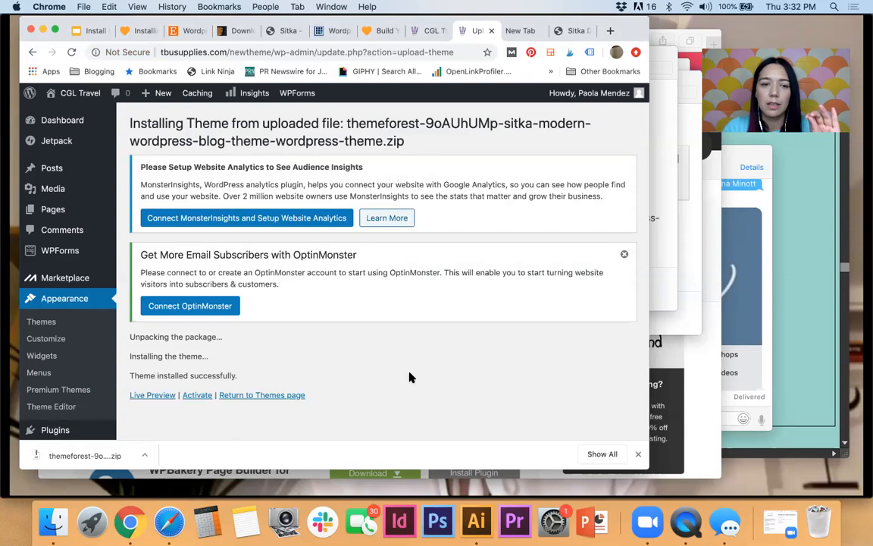
{"action": "scroll", "coordinate": [409, 377], "scroll_direction": "down", "scroll_amount": 3}
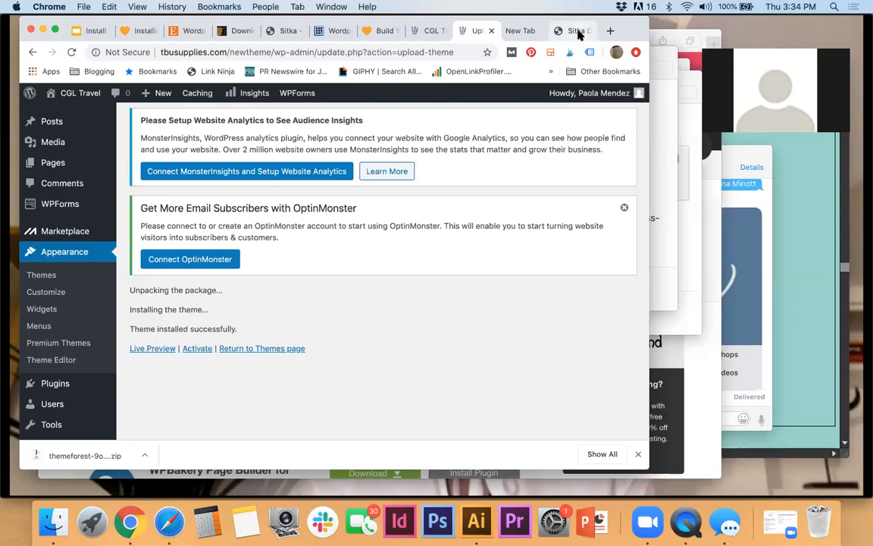
Look at the plugin installation section of the Sitka documentation and the theme's download options on the ThemeForest downloads page.
{"action": "left_click", "coordinate": [577, 32]}
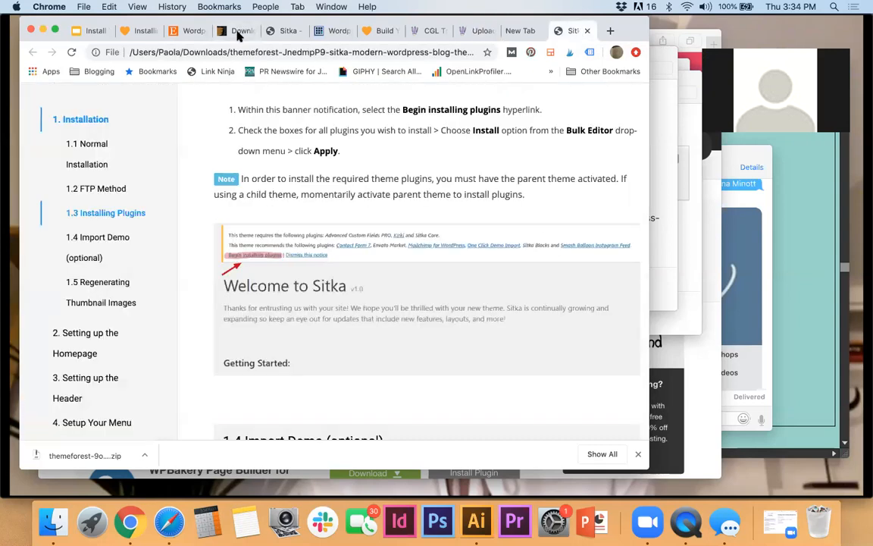
{"action": "left_click_drag", "start_coordinate": [159, 21], "coordinate": [157, 50]}
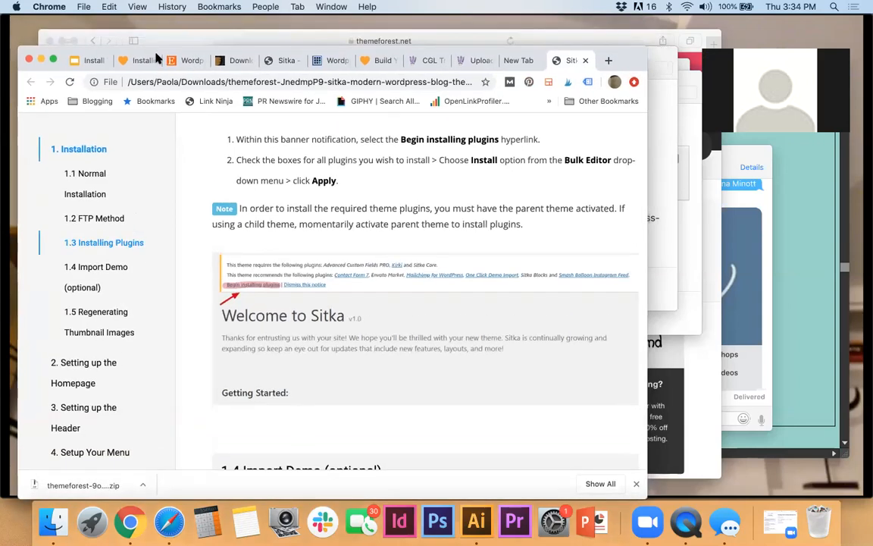
{"action": "left_click", "coordinate": [241, 64]}
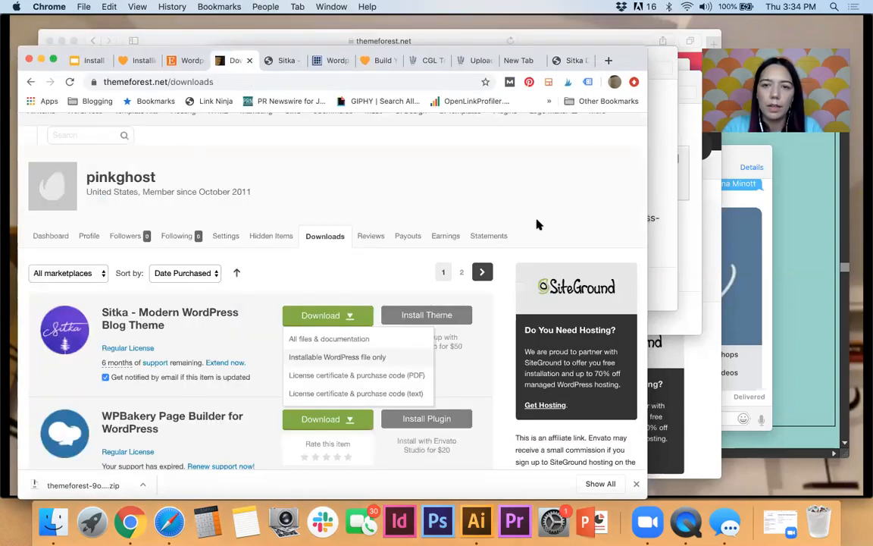
{"action": "scroll", "coordinate": [537, 225], "scroll_direction": "up", "scroll_amount": 2}
{"action": "scroll", "coordinate": [527, 230], "scroll_direction": "down", "scroll_amount": 3}
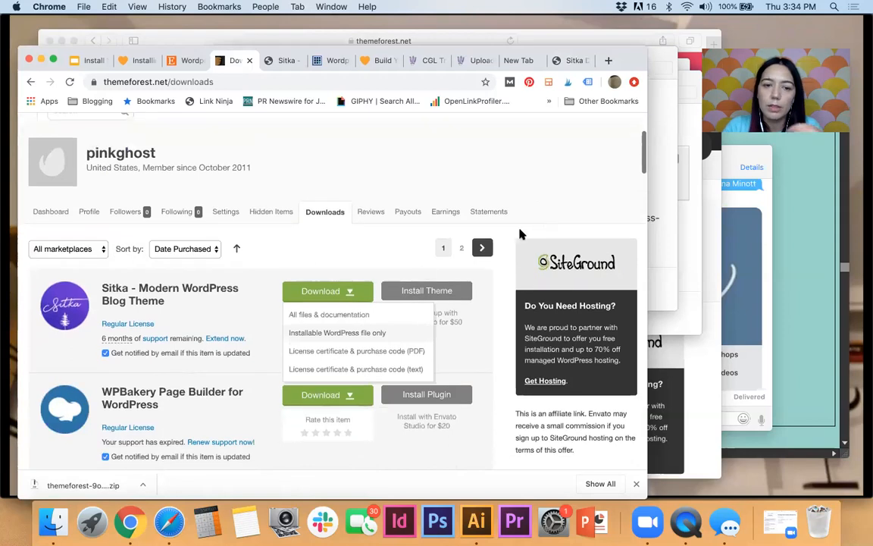
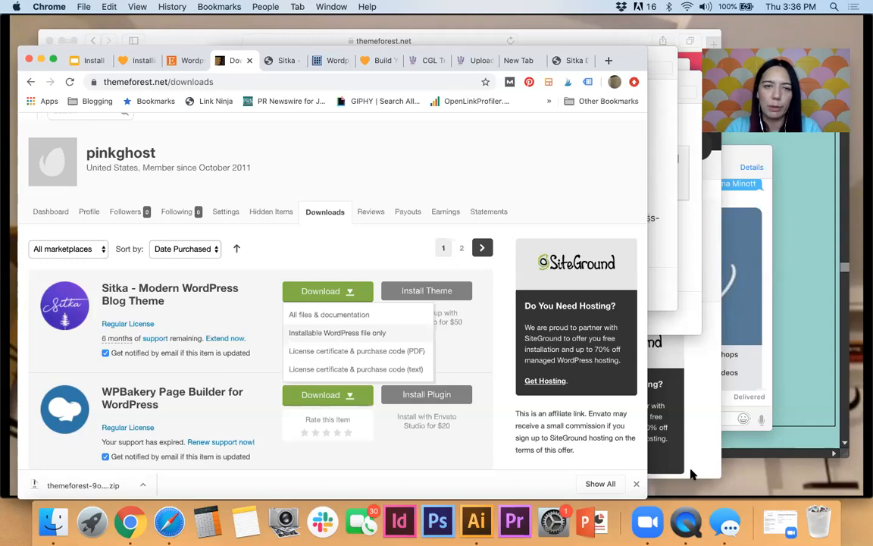
Return to the CGL Travel dashboard and activate the newly installed Sitka theme.
{"action": "left_click", "coordinate": [287, 62]}
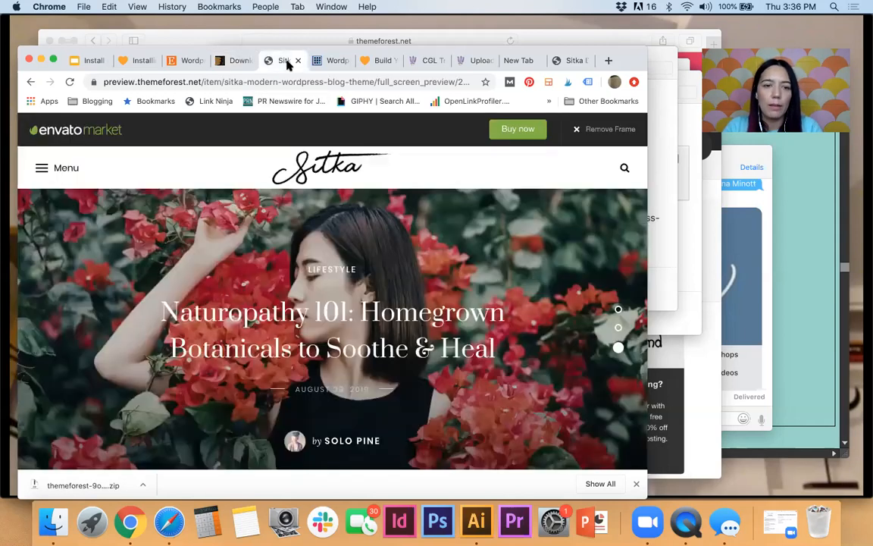
{"action": "left_click", "coordinate": [470, 60]}
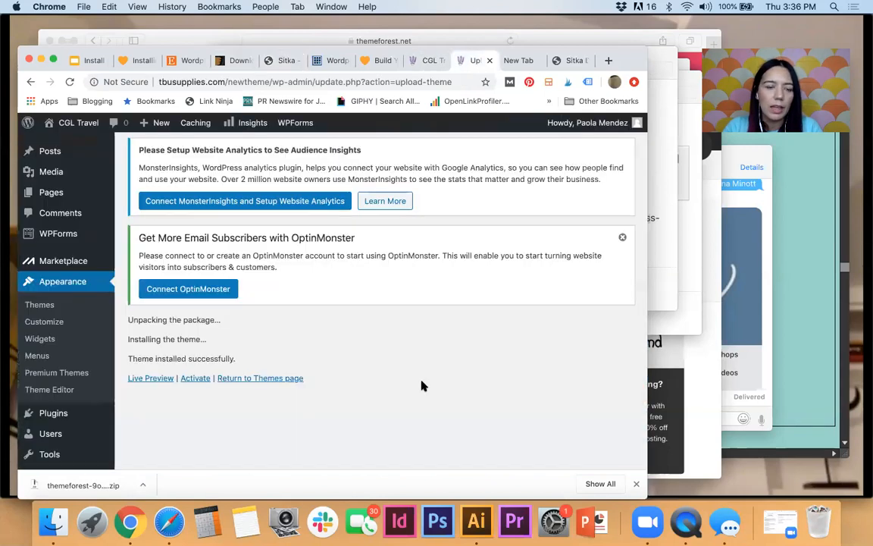
{"action": "scroll", "coordinate": [413, 386], "scroll_direction": "down", "scroll_amount": 2}
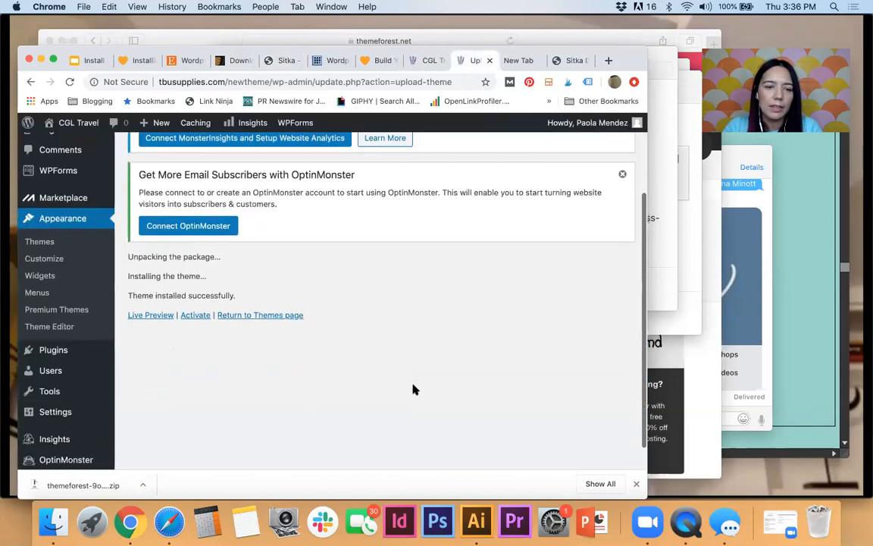
{"action": "left_click", "coordinate": [194, 316]}
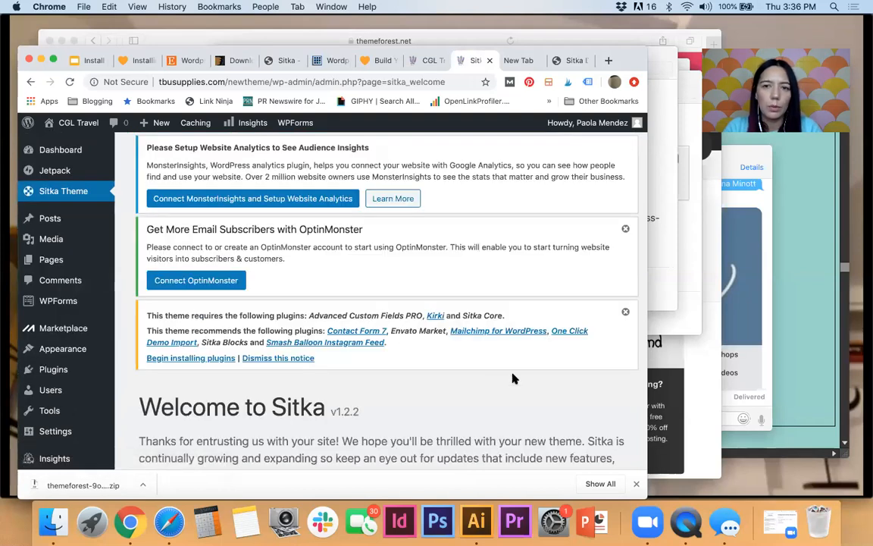
Examine the Sitka welcome page, including its Getting Started instructions and the notice about required and recommended plugins.
{"action": "scroll", "coordinate": [513, 377], "scroll_direction": "down", "scroll_amount": 2}
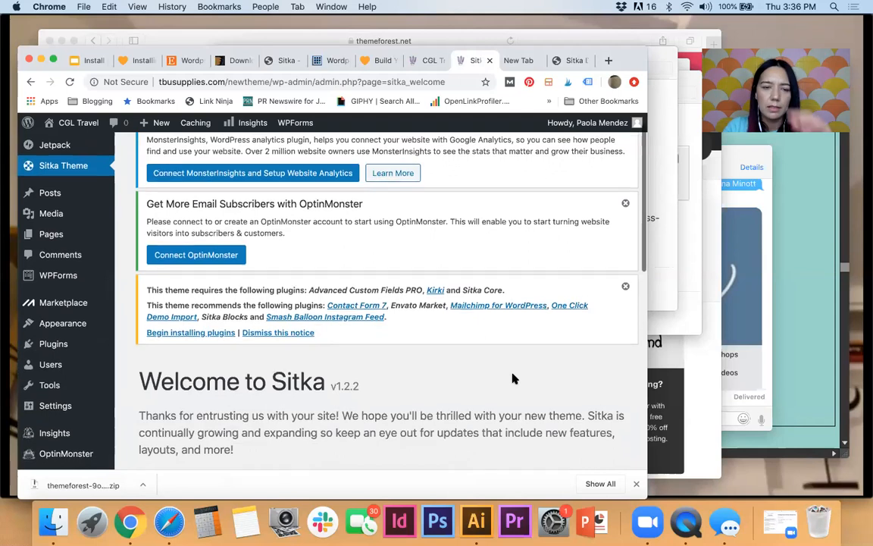
{"action": "scroll", "coordinate": [512, 378], "scroll_direction": "down", "scroll_amount": 3}
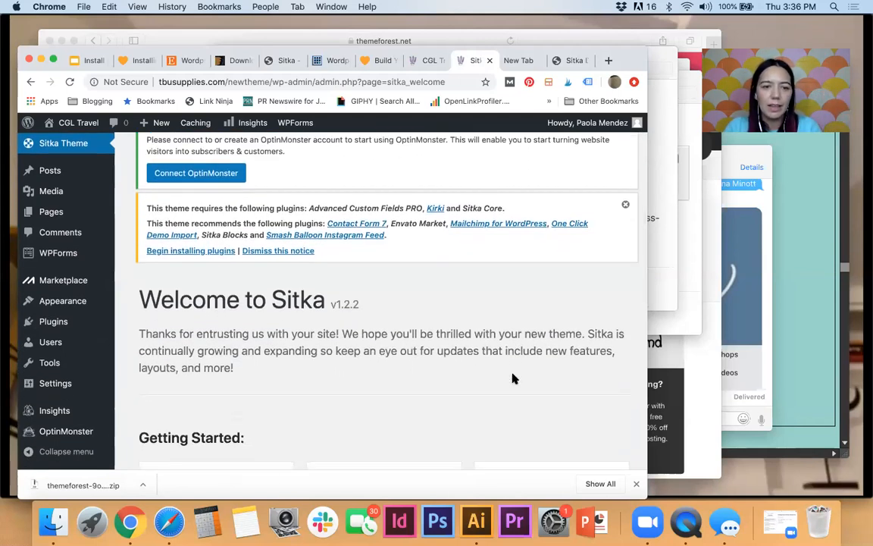
{"action": "scroll", "coordinate": [512, 377], "scroll_direction": "down", "scroll_amount": 4}
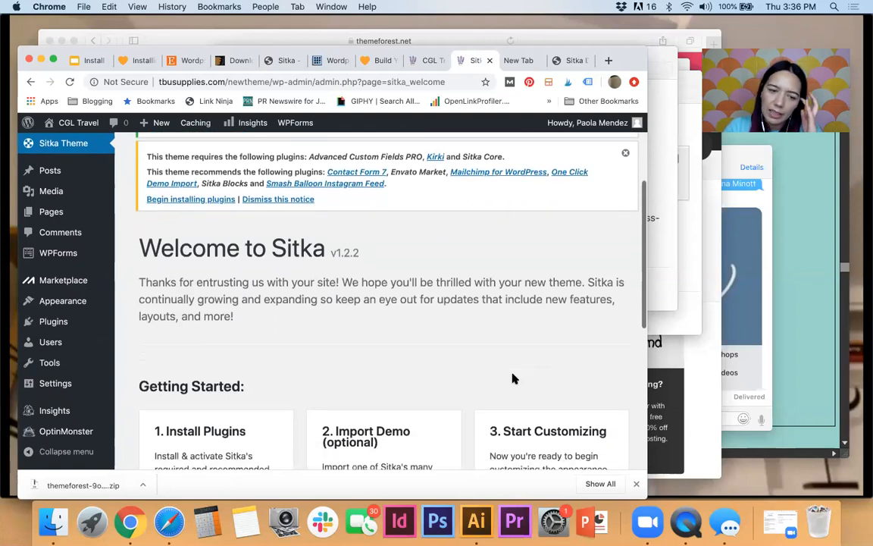
{"action": "scroll", "coordinate": [512, 377], "scroll_direction": "down", "scroll_amount": 4}
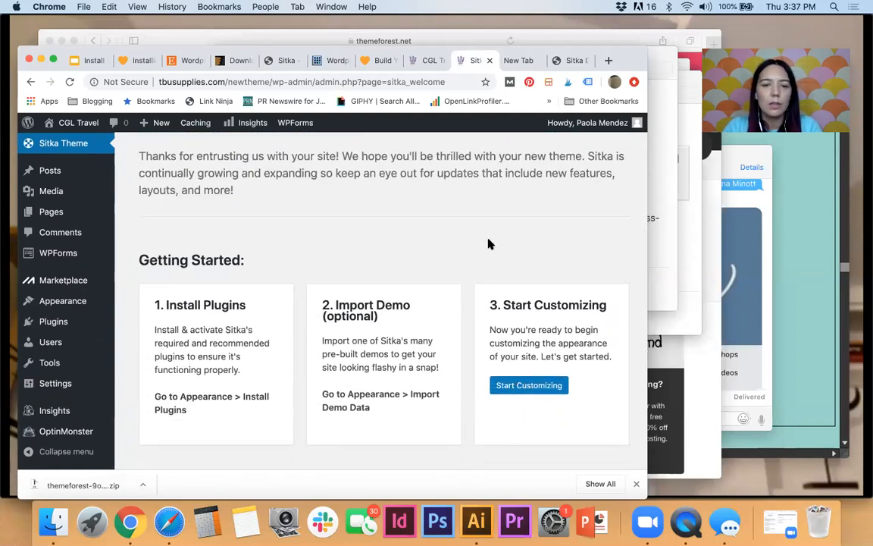
{"action": "scroll", "coordinate": [489, 243], "scroll_direction": "up", "scroll_amount": 3}
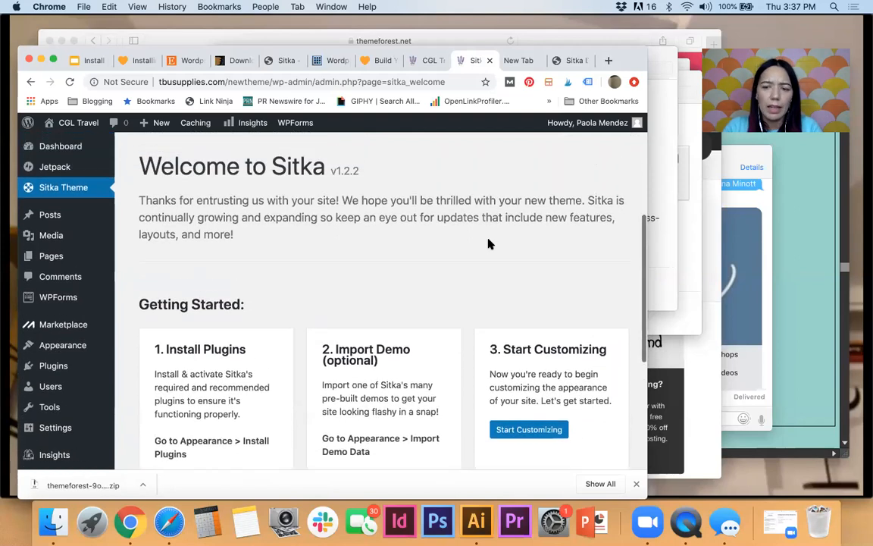
{"action": "scroll", "coordinate": [489, 243], "scroll_direction": "up", "scroll_amount": 2}
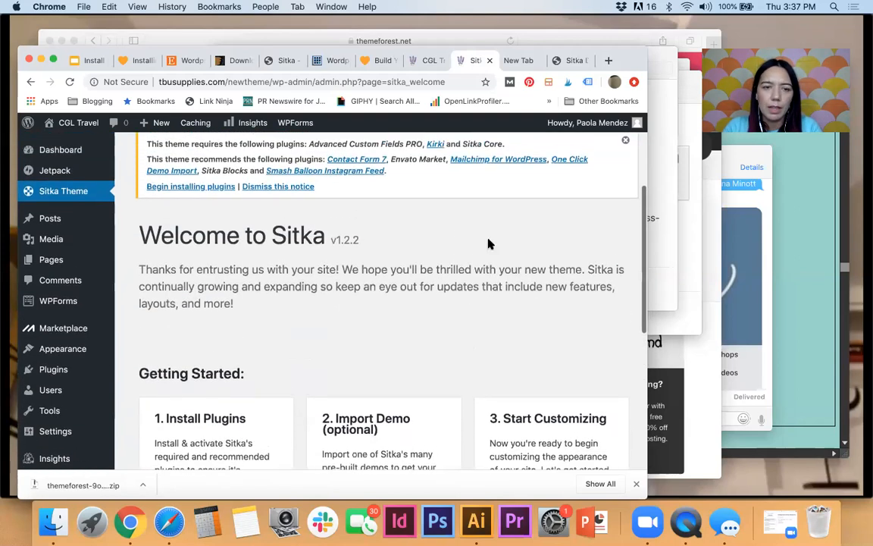
{"action": "scroll", "coordinate": [488, 244], "scroll_direction": "down", "scroll_amount": 2}
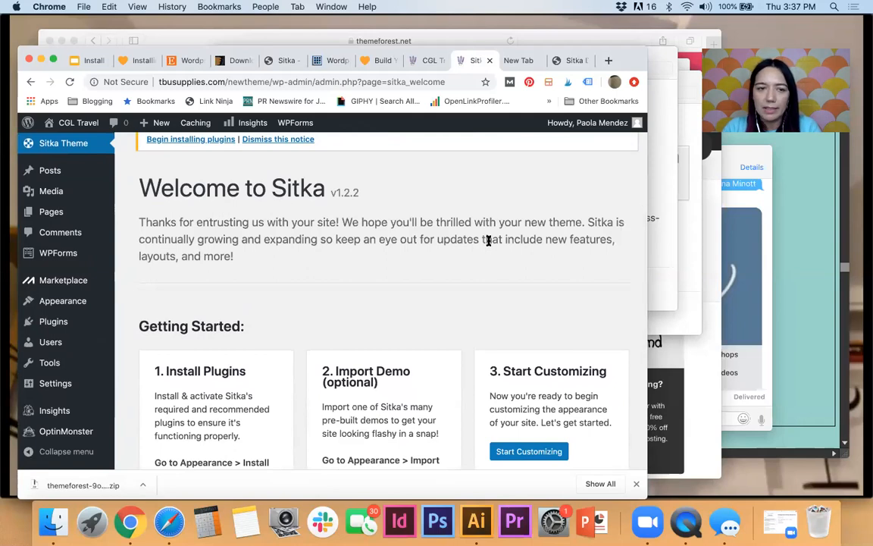
{"action": "scroll", "coordinate": [489, 242], "scroll_direction": "up", "scroll_amount": 4}
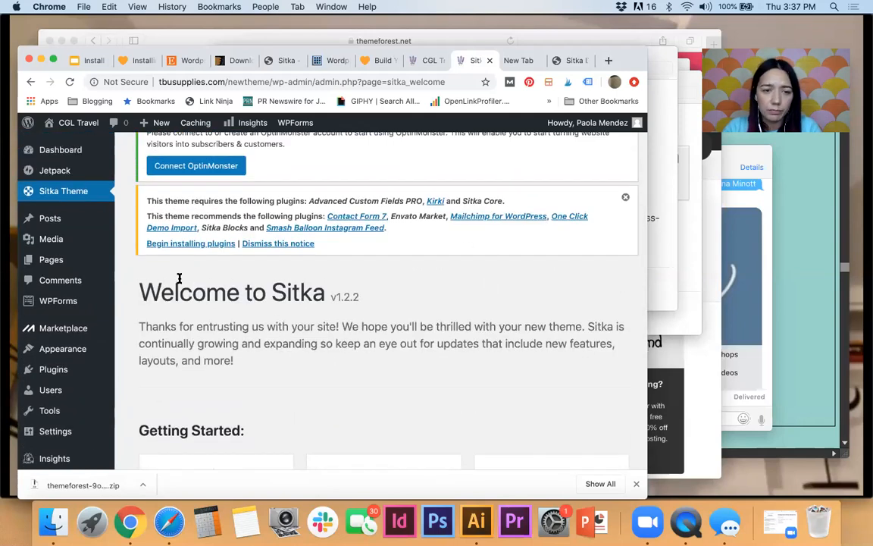
{"action": "scroll", "coordinate": [403, 325], "scroll_direction": "up", "scroll_amount": 1}
{"action": "scroll", "coordinate": [402, 324], "scroll_direction": "up", "scroll_amount": 1}
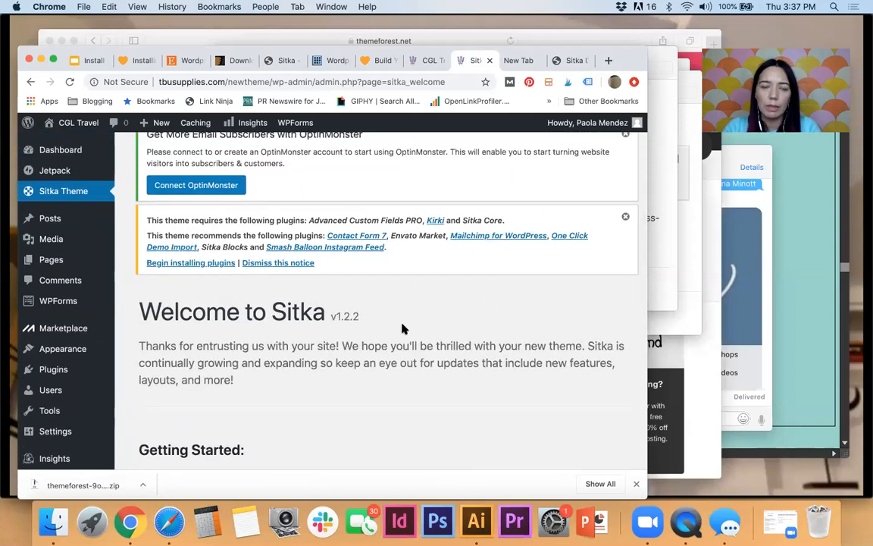
{"action": "left_click_drag", "start_coordinate": [144, 221], "coordinate": [585, 263]}
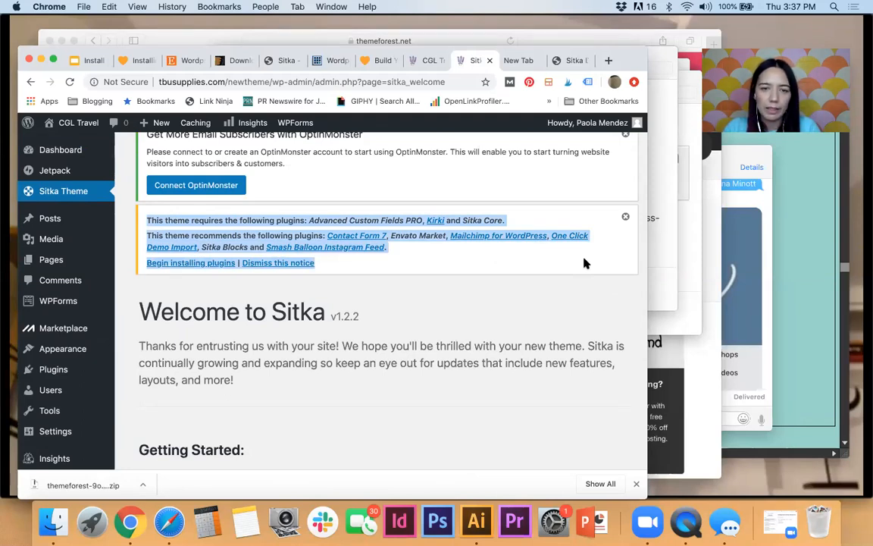
{"action": "left_click", "coordinate": [553, 303]}
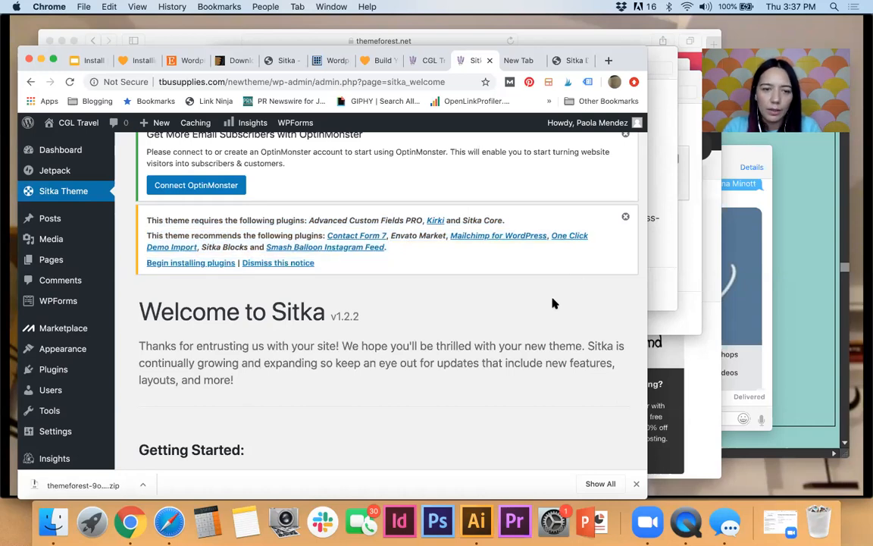
Begin installing Sitka's plugins from the theme notice and look through the list of required and recommended plugins.
{"action": "left_click", "coordinate": [178, 264]}
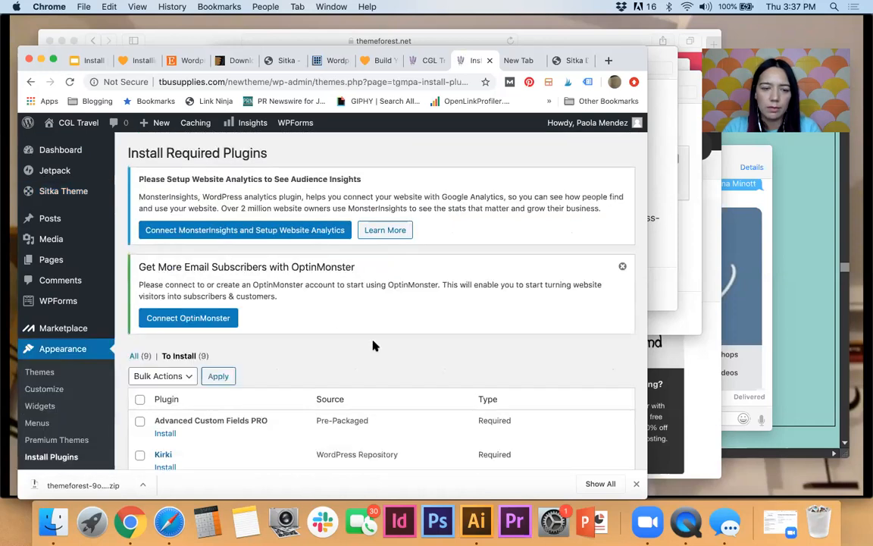
{"action": "scroll", "coordinate": [373, 346], "scroll_direction": "down", "scroll_amount": 5}
{"action": "scroll", "coordinate": [373, 343], "scroll_direction": "down", "scroll_amount": 3}
{"action": "scroll", "coordinate": [373, 345], "scroll_direction": "up", "scroll_amount": 6}
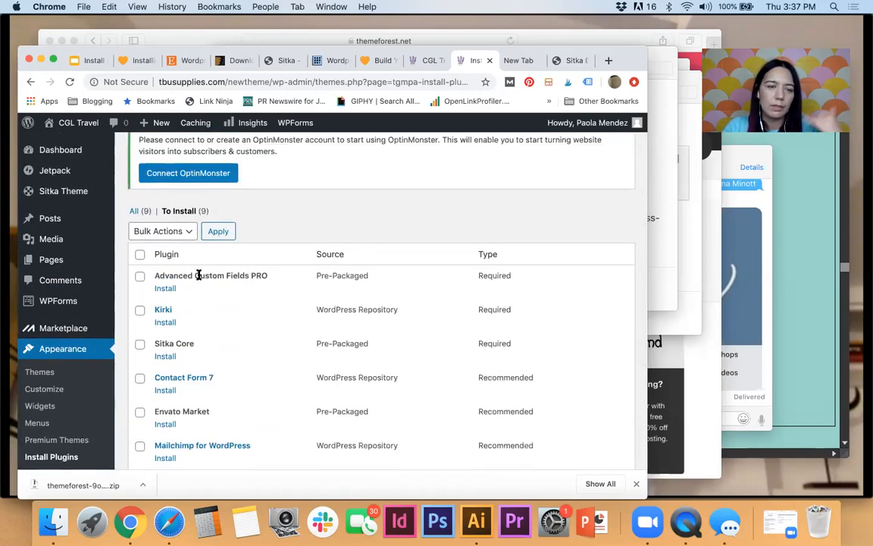
Bulk-install all of Sitka's required and recommended plugins from the theme's plugin list.
{"action": "left_click", "coordinate": [141, 255]}
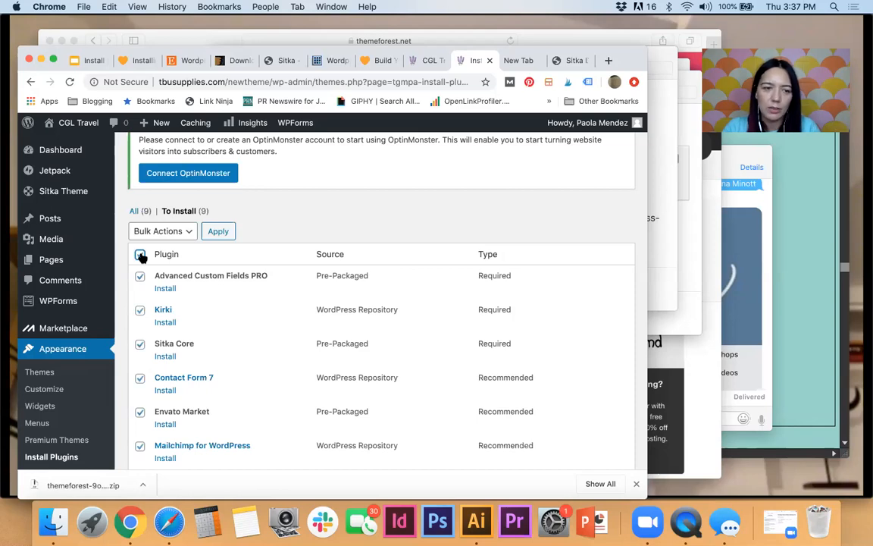
{"action": "scroll", "coordinate": [206, 287], "scroll_direction": "down", "scroll_amount": 1}
{"action": "scroll", "coordinate": [194, 273], "scroll_direction": "up", "scroll_amount": 1}
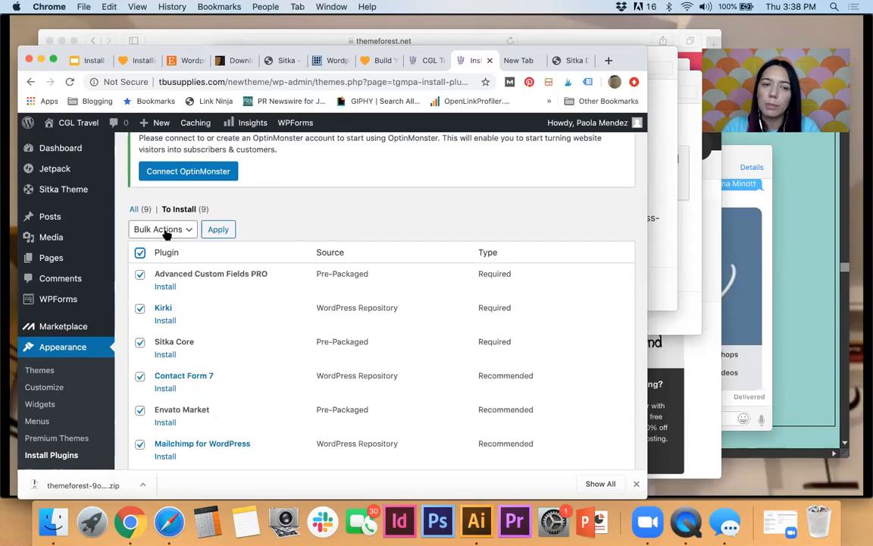
{"action": "left_click", "coordinate": [167, 233]}
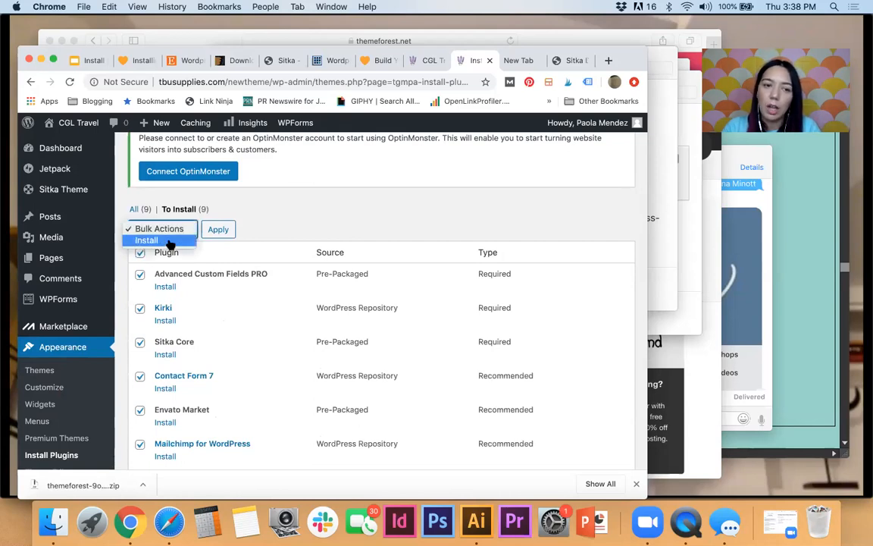
{"action": "left_click", "coordinate": [170, 241]}
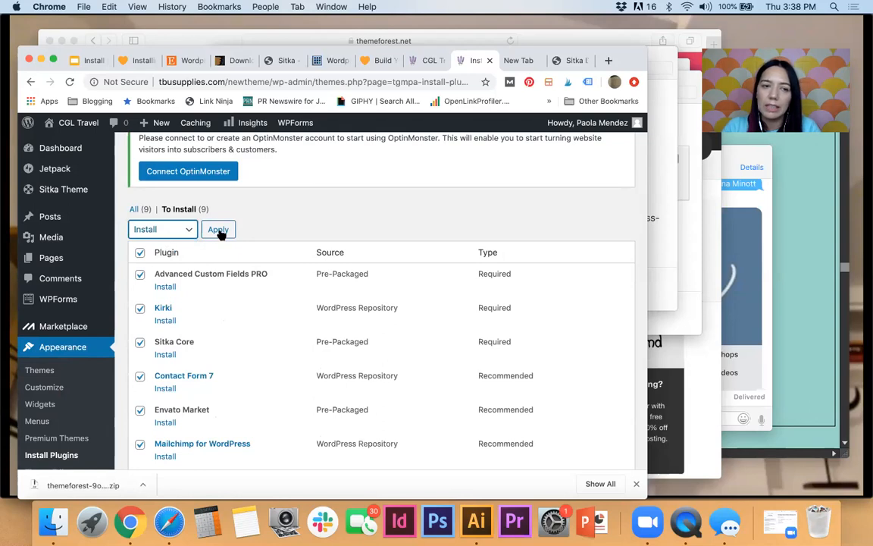
{"action": "scroll", "coordinate": [221, 234], "scroll_direction": "down", "scroll_amount": 3}
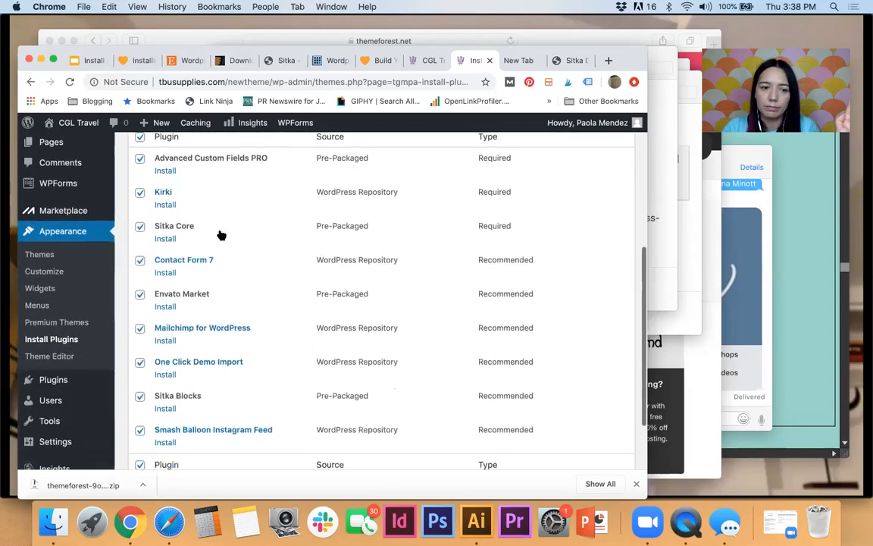
{"action": "scroll", "coordinate": [221, 234], "scroll_direction": "up", "scroll_amount": 3}
{"action": "left_click", "coordinate": [219, 221]}
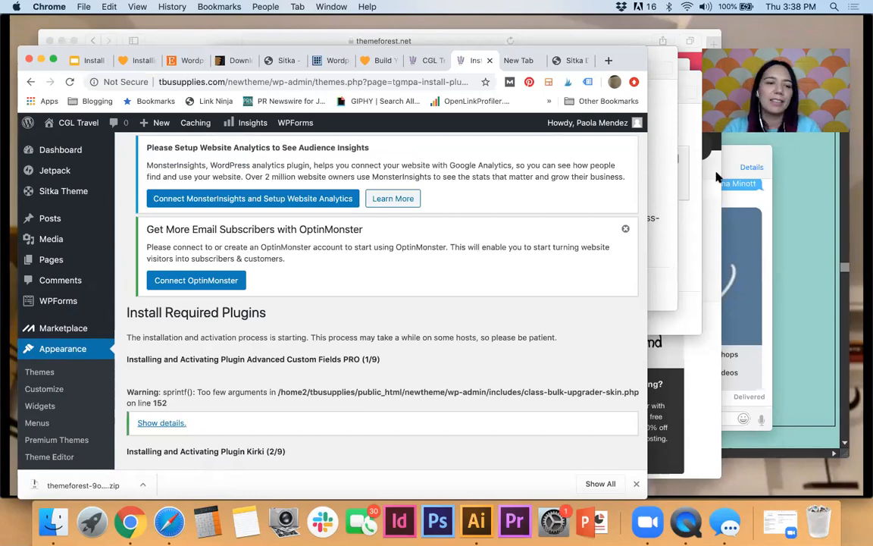
Follow the plugin installation and activation log to its end and return to the WordPress dashboard.
{"action": "scroll", "coordinate": [514, 331], "scroll_direction": "down", "scroll_amount": 1}
{"action": "scroll", "coordinate": [514, 332], "scroll_direction": "down", "scroll_amount": 5}
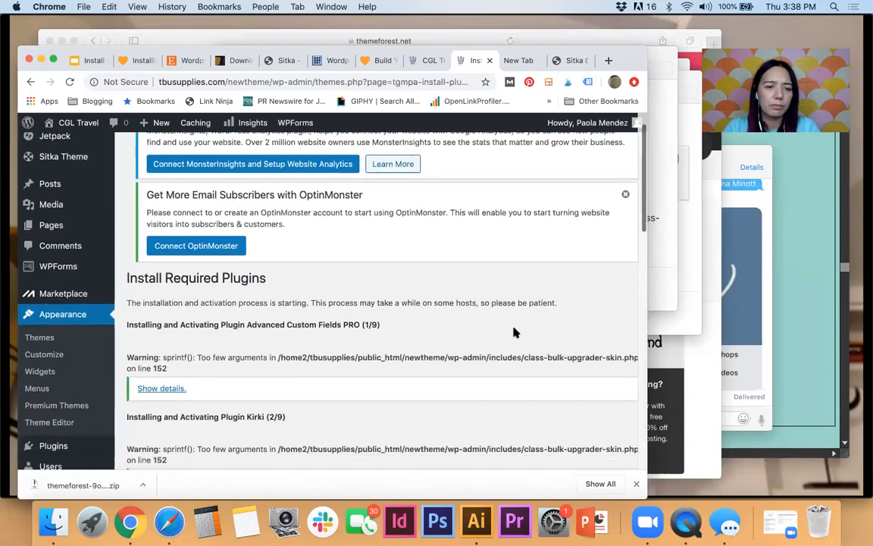
{"action": "scroll", "coordinate": [514, 331], "scroll_direction": "down", "scroll_amount": 5}
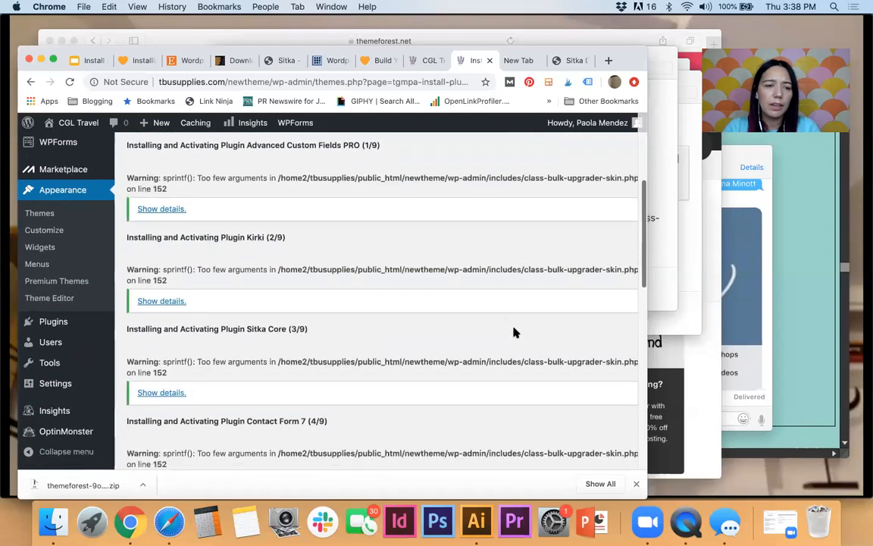
{"action": "scroll", "coordinate": [514, 331], "scroll_direction": "down", "scroll_amount": 14}
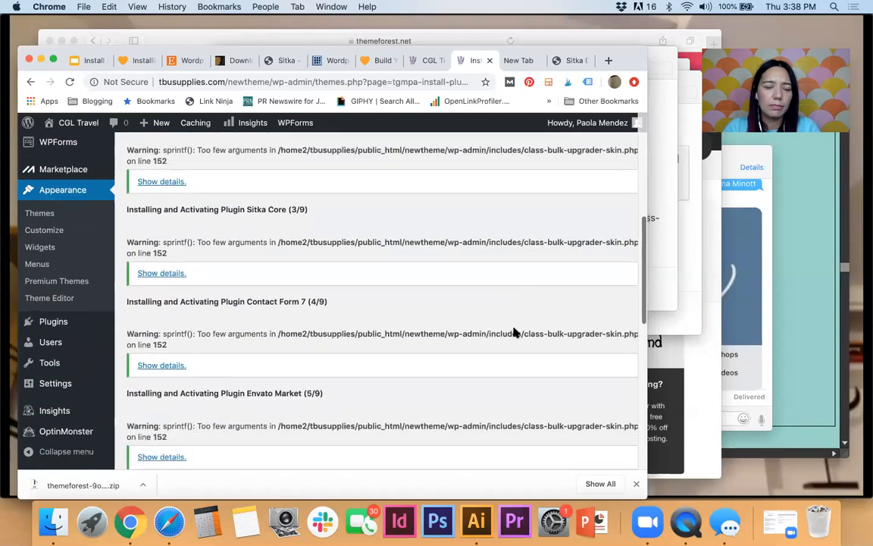
{"action": "scroll", "coordinate": [514, 331], "scroll_direction": "down", "scroll_amount": 4}
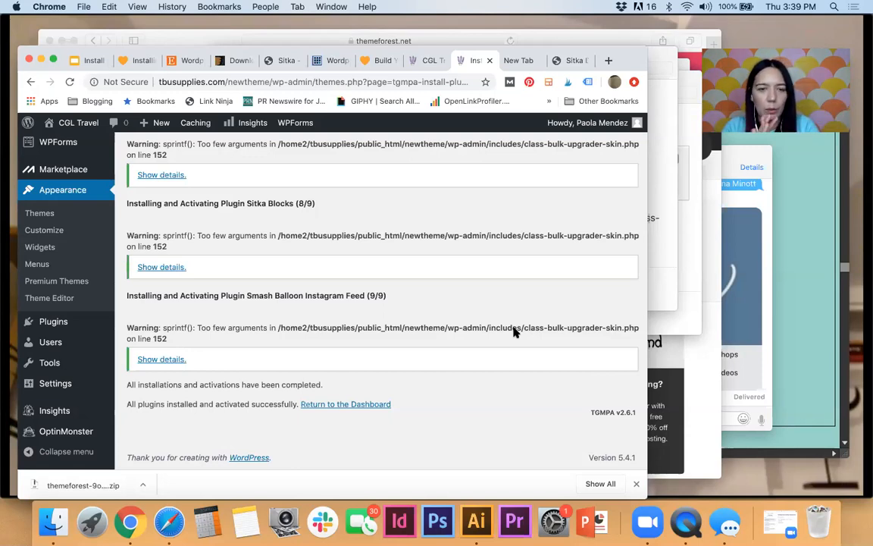
{"action": "scroll", "coordinate": [513, 331], "scroll_direction": "down", "scroll_amount": 1}
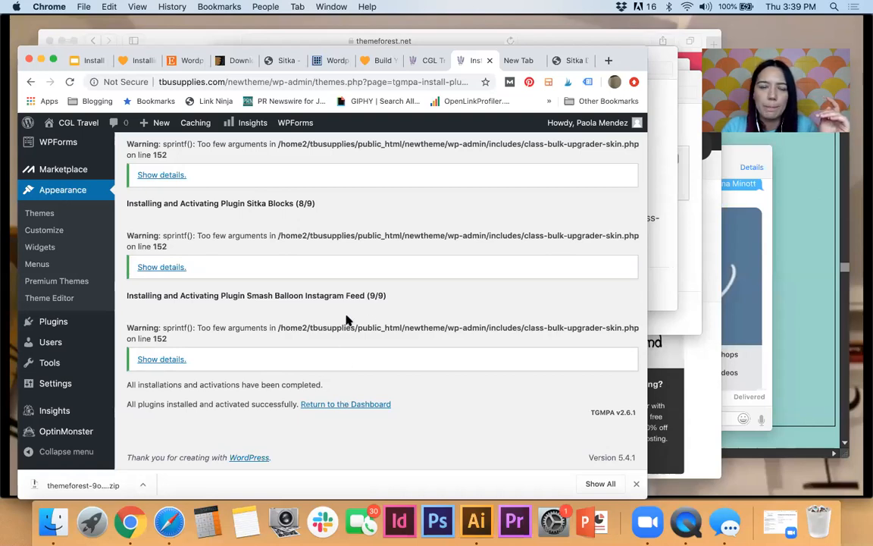
{"action": "left_click", "coordinate": [341, 408]}
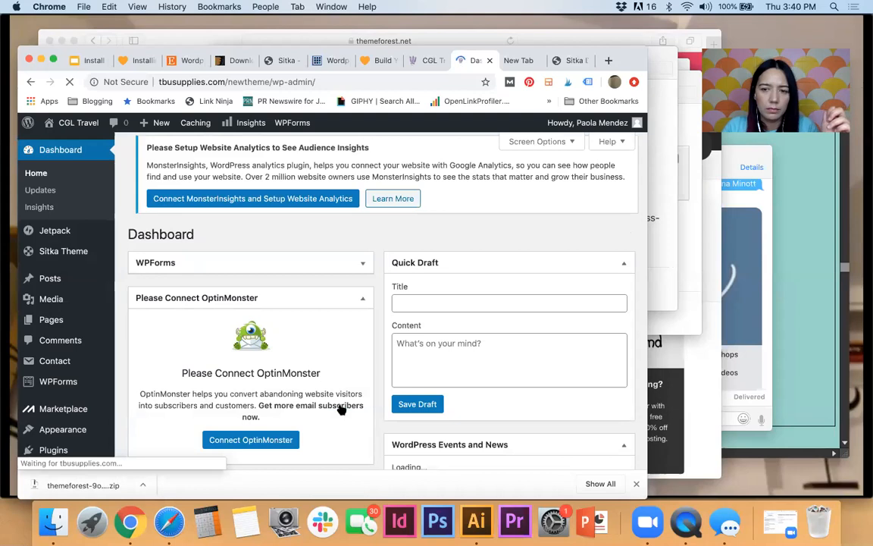
Reload the live CGL Travel site and look through its homepage posts and sidebar in the Sitka design.
{"action": "left_click", "coordinate": [424, 63]}
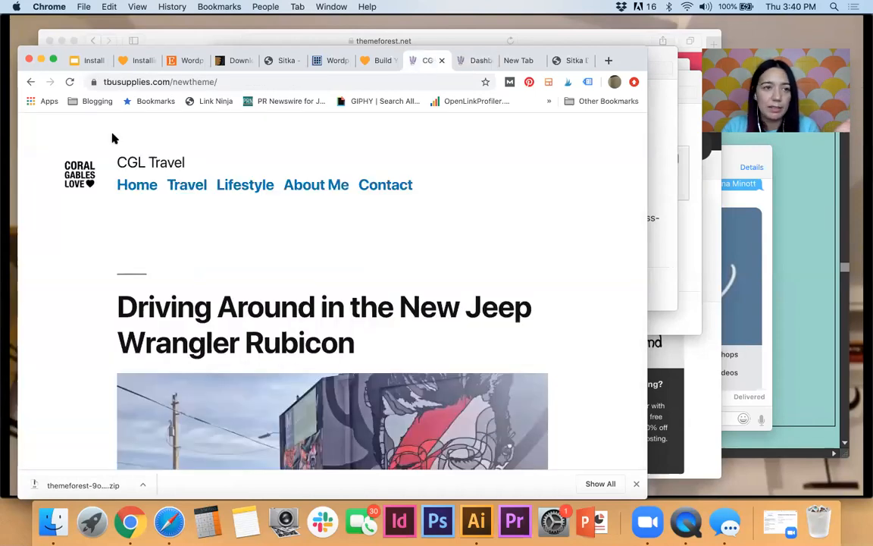
{"action": "left_click", "coordinate": [69, 81]}
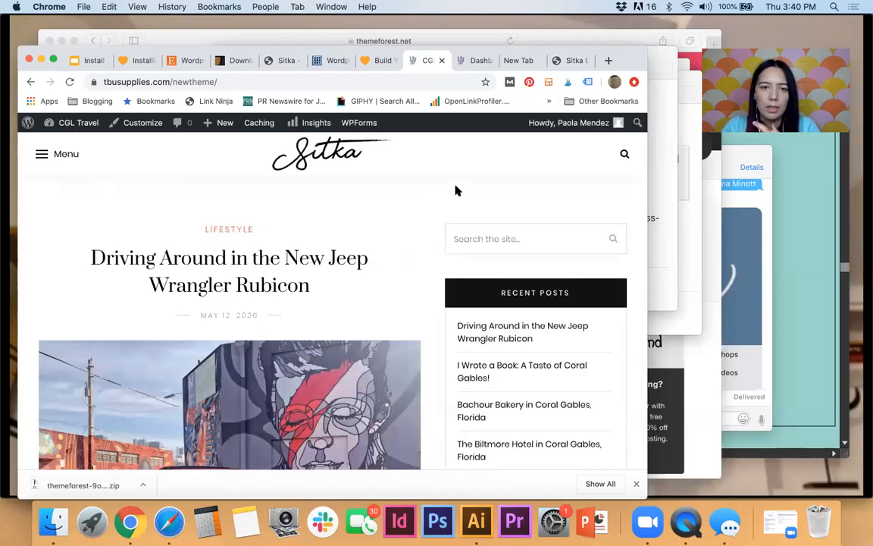
{"action": "scroll", "coordinate": [506, 327], "scroll_direction": "down", "scroll_amount": 10}
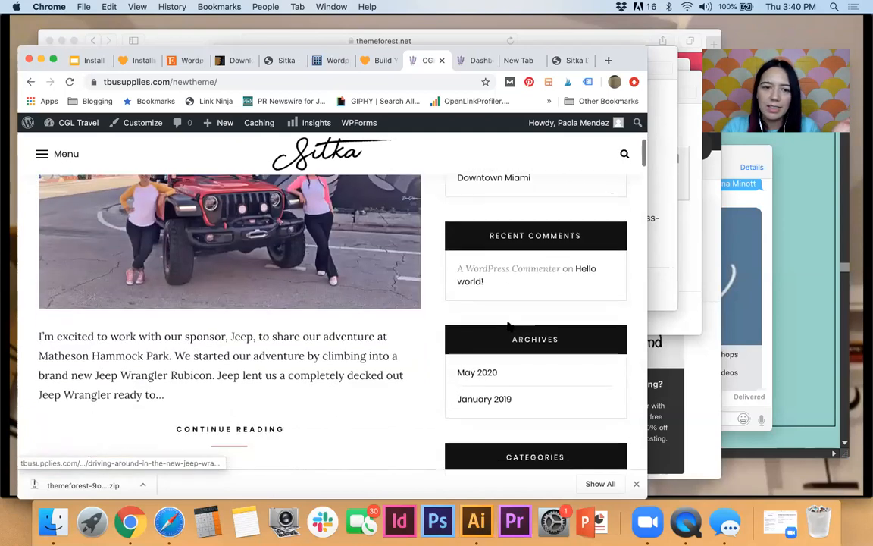
{"action": "scroll", "coordinate": [508, 326], "scroll_direction": "down", "scroll_amount": 15}
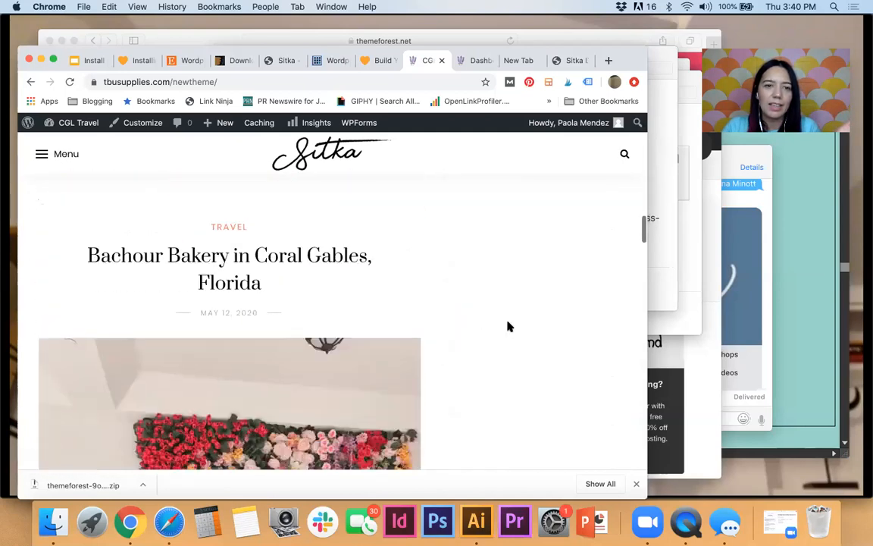
{"action": "scroll", "coordinate": [507, 327], "scroll_direction": "down", "scroll_amount": 2}
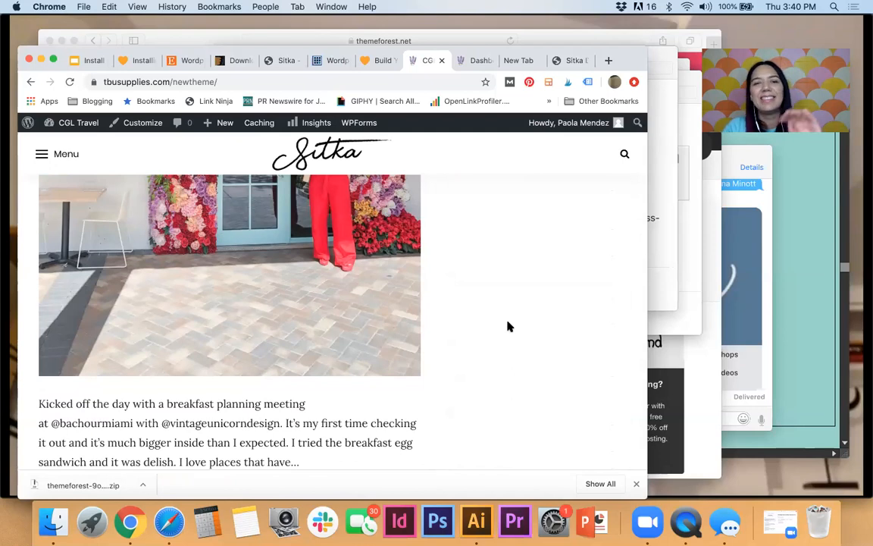
Return to the dashboard, open the Sitka theme's welcome page and read its Getting Started instructions.
{"action": "left_click", "coordinate": [478, 63]}
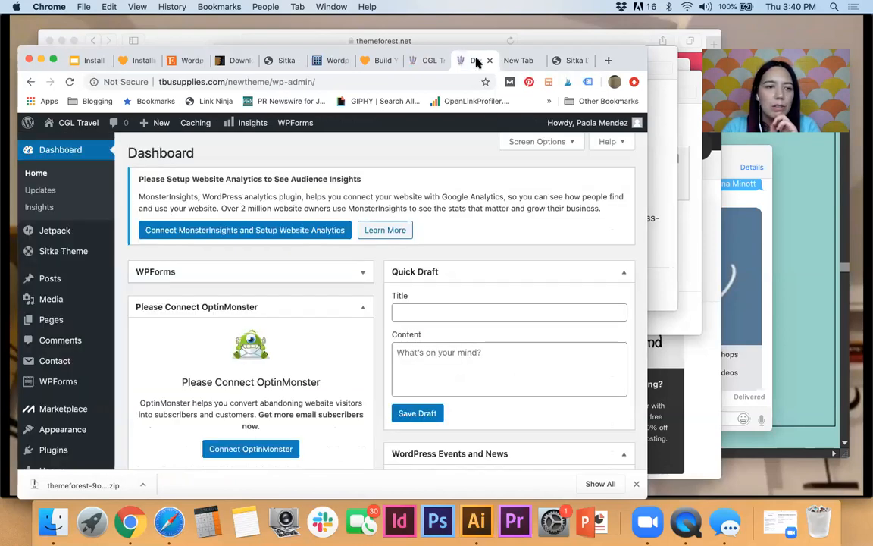
{"action": "scroll", "coordinate": [516, 376], "scroll_direction": "down", "scroll_amount": 2}
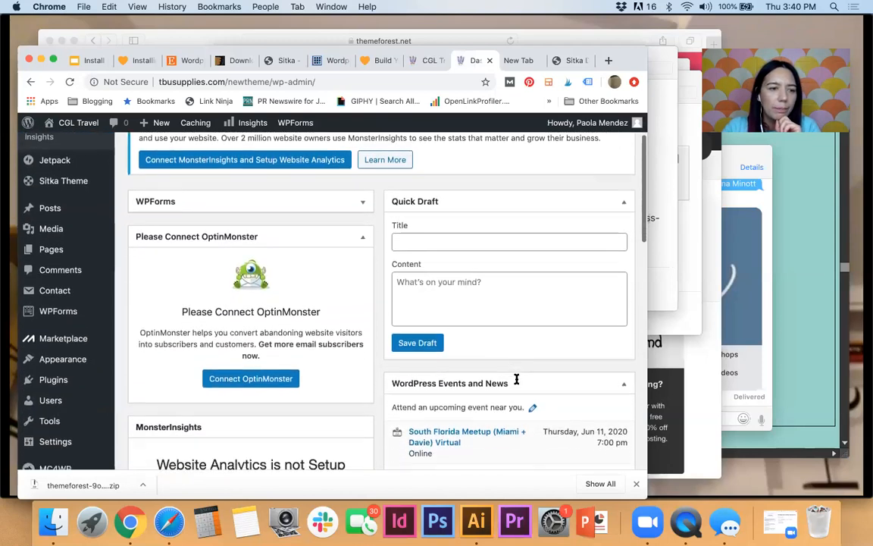
{"action": "scroll", "coordinate": [516, 379], "scroll_direction": "up", "scroll_amount": 3}
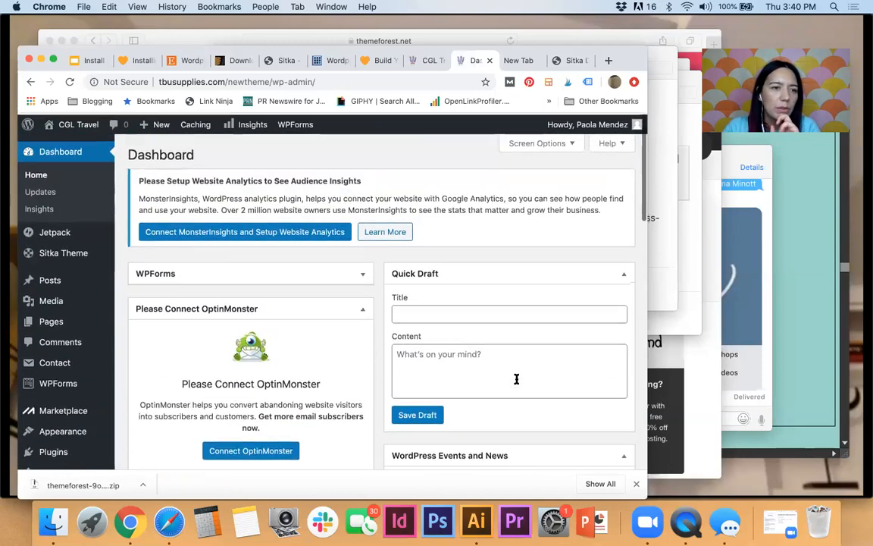
{"action": "left_click", "coordinate": [73, 253]}
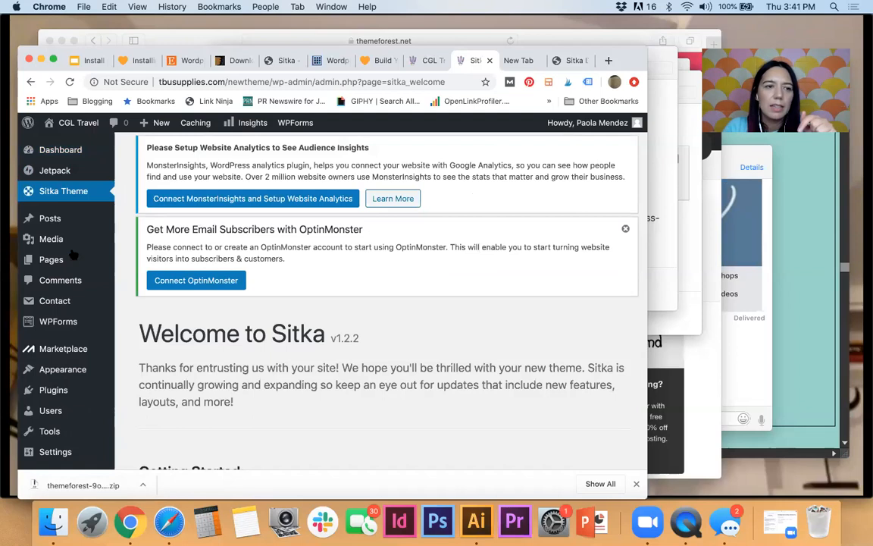
{"action": "scroll", "coordinate": [441, 364], "scroll_direction": "down", "scroll_amount": 6}
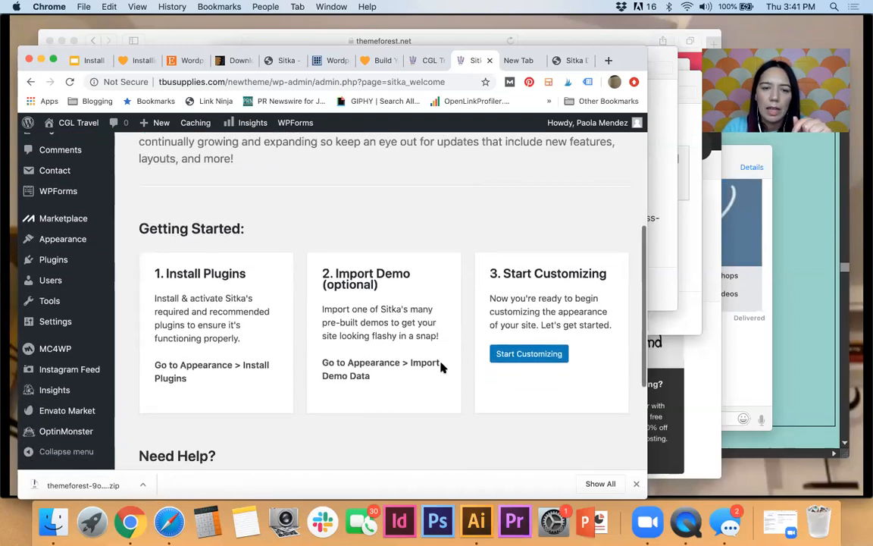
{"action": "scroll", "coordinate": [441, 367], "scroll_direction": "down", "scroll_amount": 1}
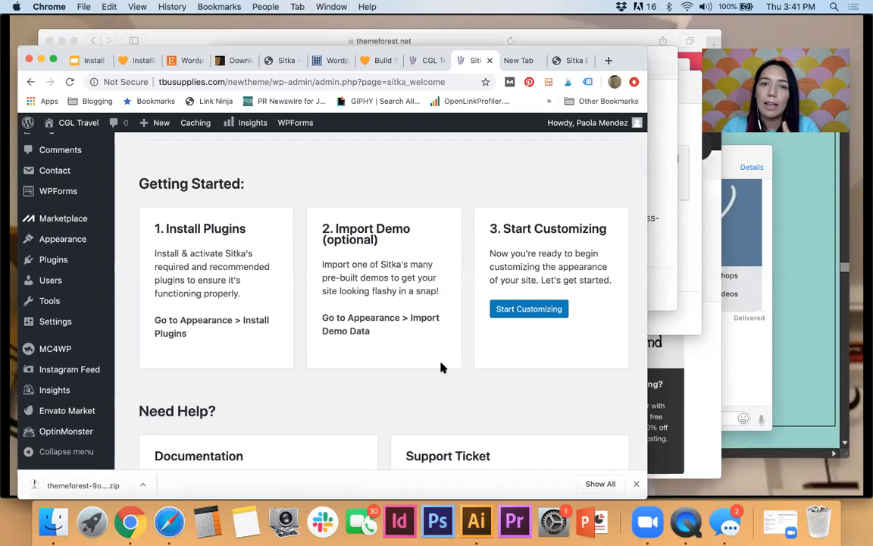
Go back to the live CGL Travel homepage and review its header, latest post and sidebar widgets.
{"action": "left_click", "coordinate": [429, 59]}
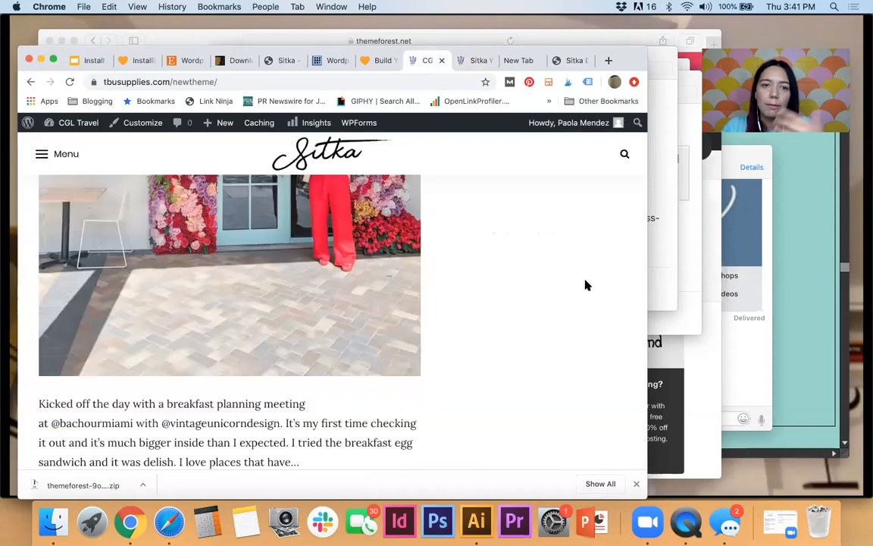
{"action": "scroll", "coordinate": [585, 285], "scroll_direction": "down", "scroll_amount": 5}
{"action": "scroll", "coordinate": [586, 285], "scroll_direction": "up", "scroll_amount": 10}
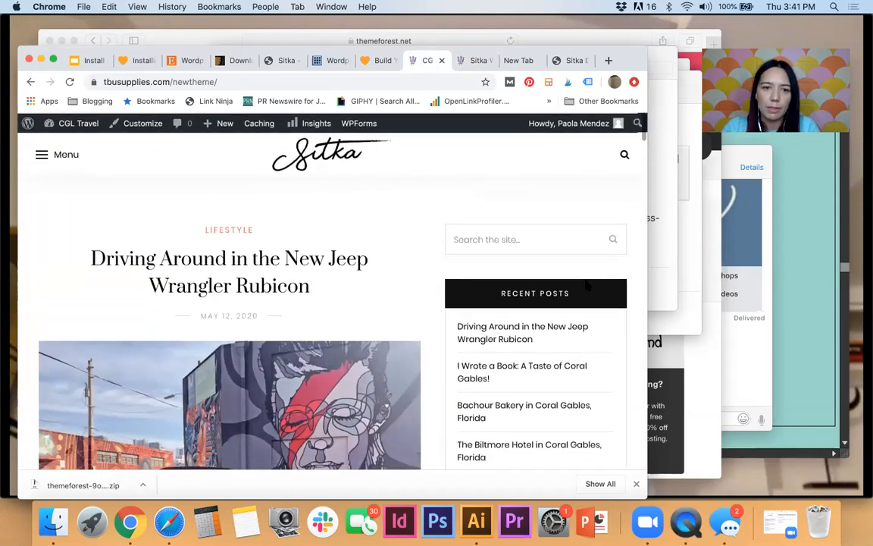
{"action": "scroll", "coordinate": [586, 285], "scroll_direction": "down", "scroll_amount": 4}
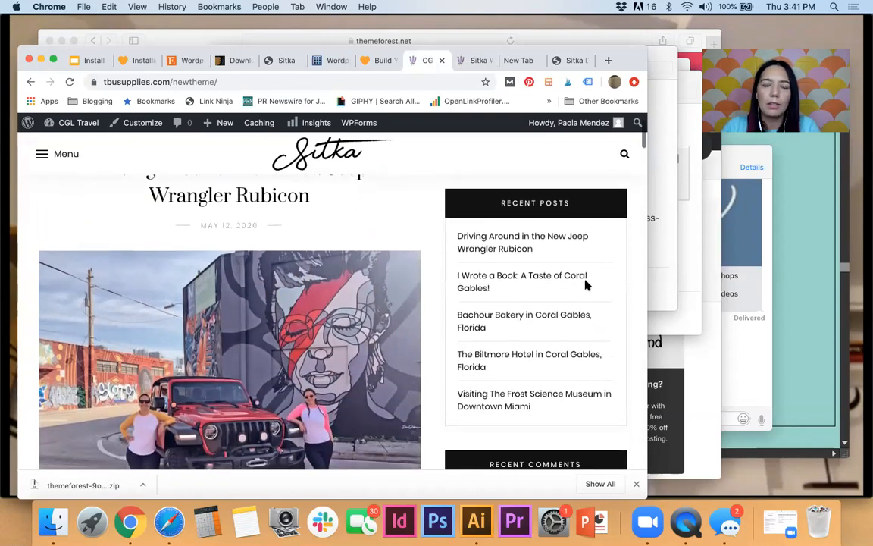
{"action": "scroll", "coordinate": [586, 285], "scroll_direction": "down", "scroll_amount": 5}
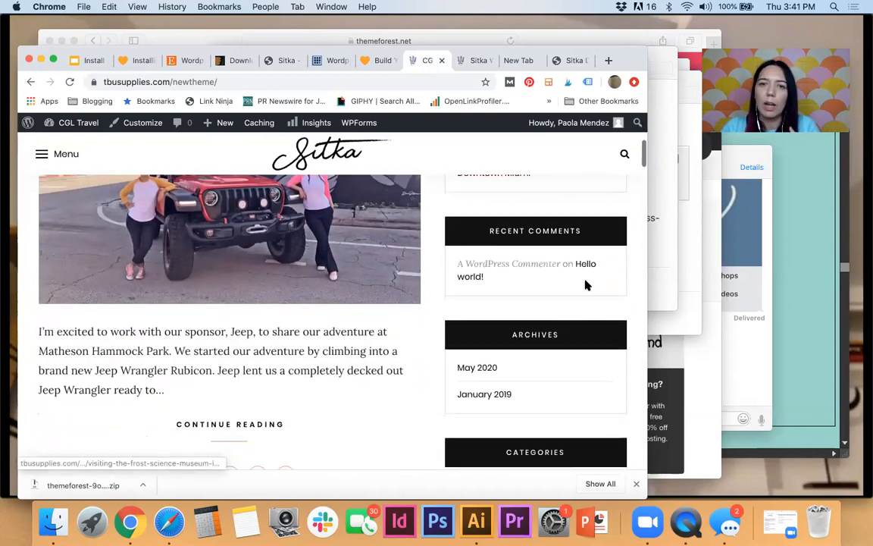
Open the theme customizer from Sitka's Getting Started section and check the live site for its own Customize link.
{"action": "left_click", "coordinate": [477, 60]}
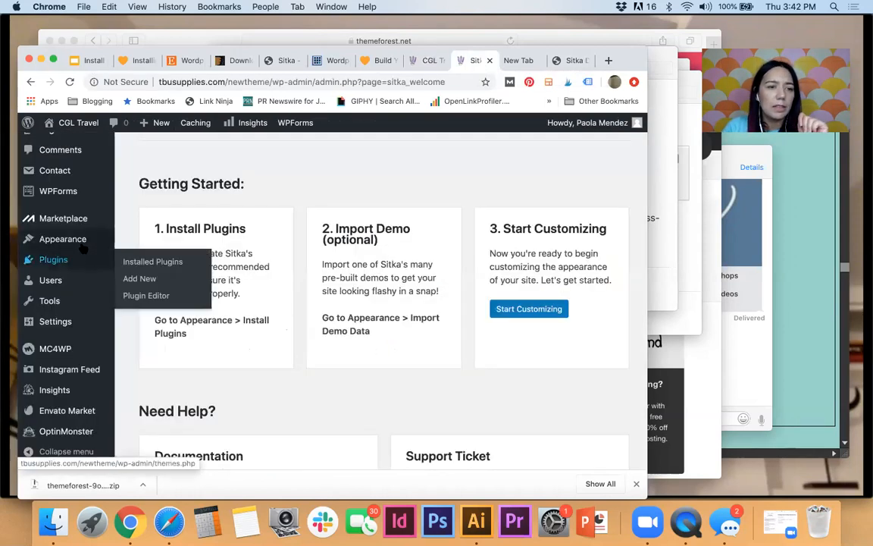
{"action": "mouse_move", "coordinate": [81, 248]}
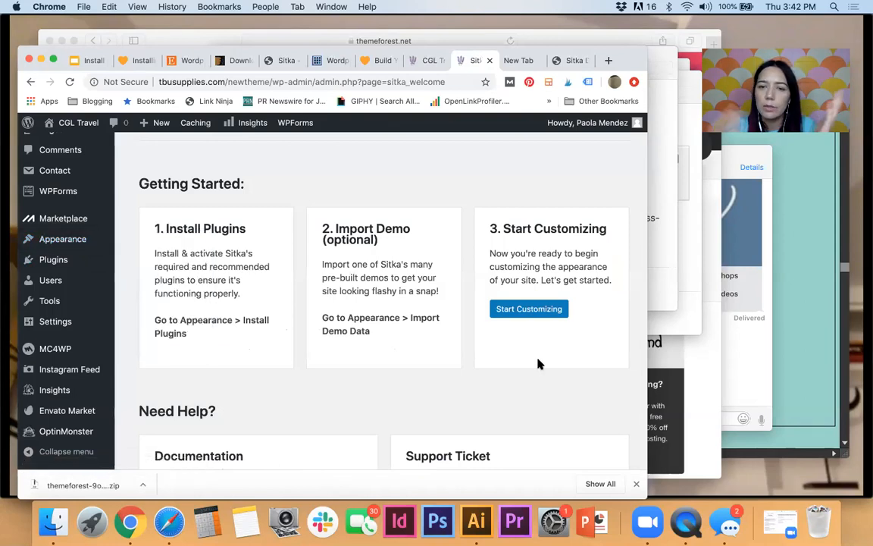
{"action": "left_click", "coordinate": [529, 311]}
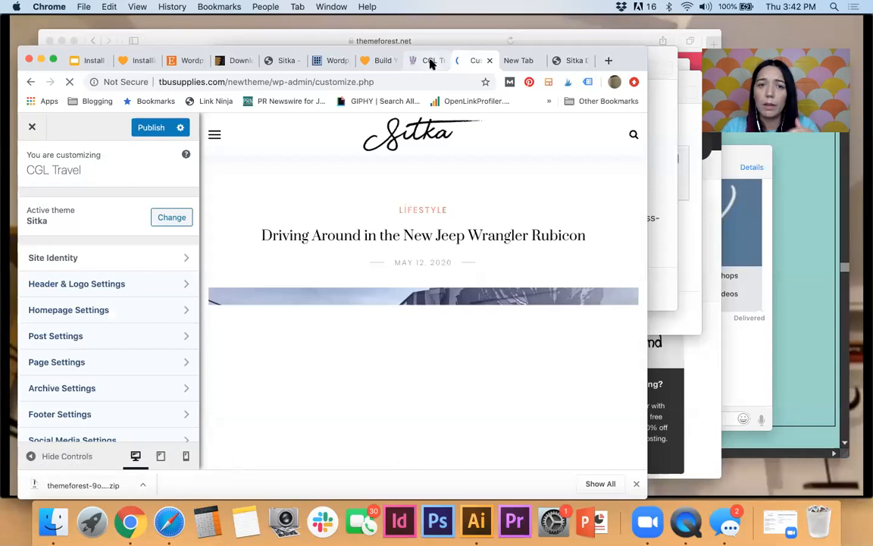
{"action": "left_click", "coordinate": [429, 64]}
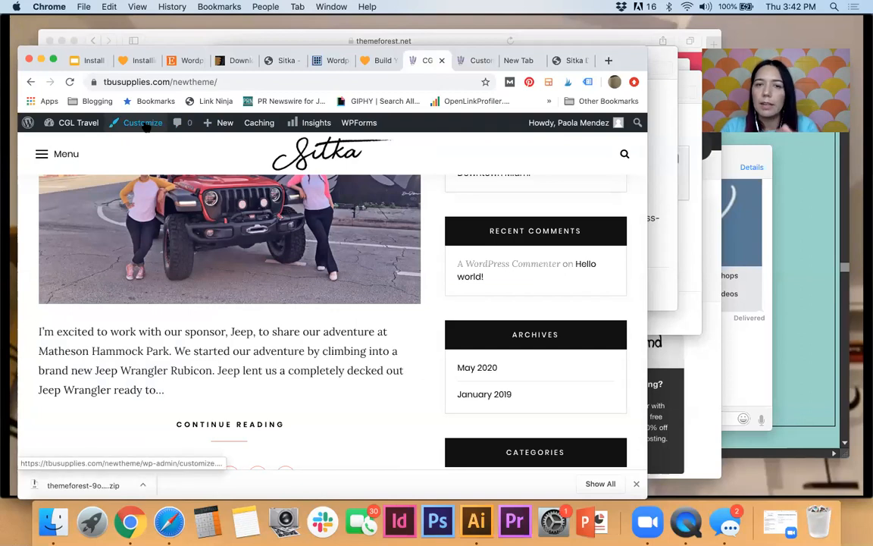
Return to the theme customizer and open the Site Identity settings to view the site title, tagline and icon.
{"action": "left_click", "coordinate": [478, 60]}
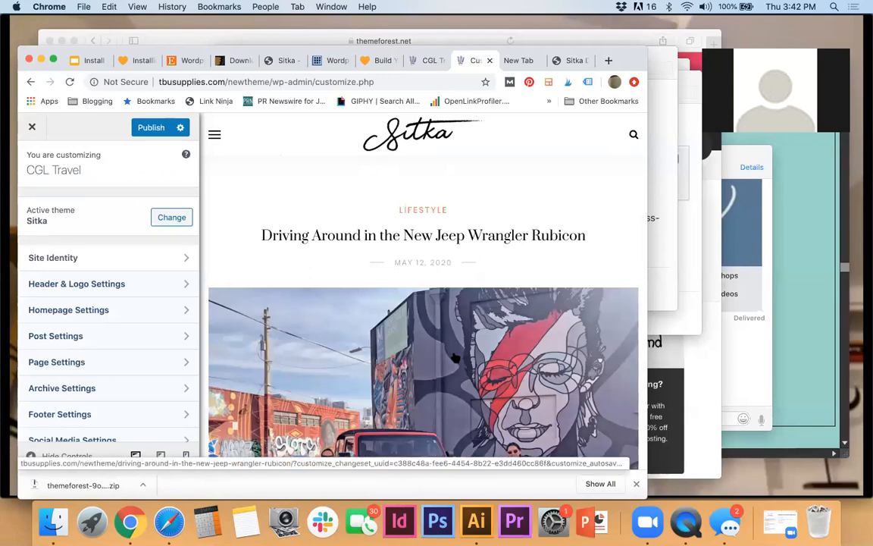
{"action": "scroll", "coordinate": [454, 357], "scroll_direction": "down", "scroll_amount": 1}
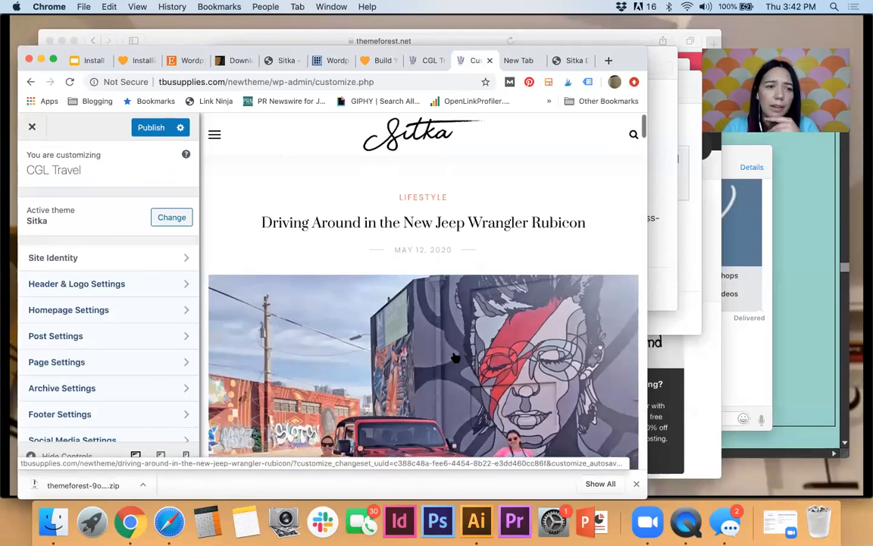
{"action": "left_click", "coordinate": [182, 260]}
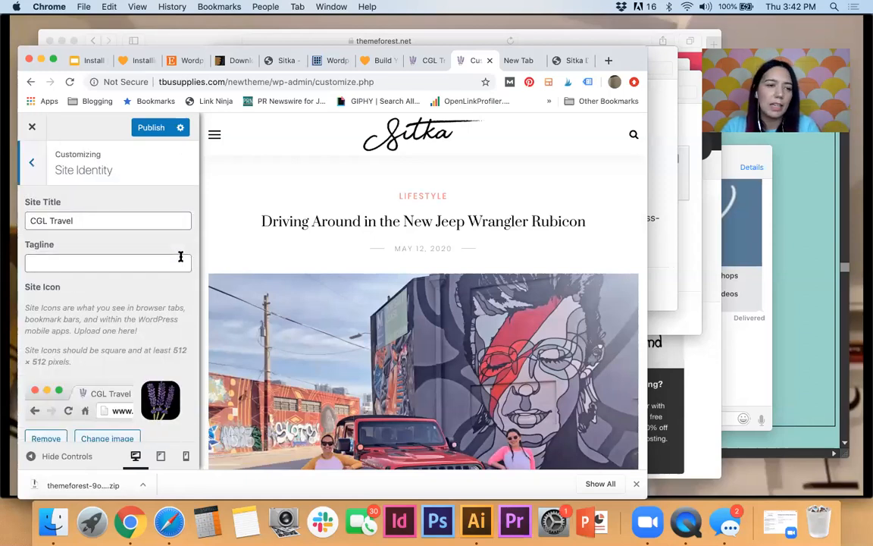
{"action": "scroll", "coordinate": [172, 250], "scroll_direction": "down", "scroll_amount": 2}
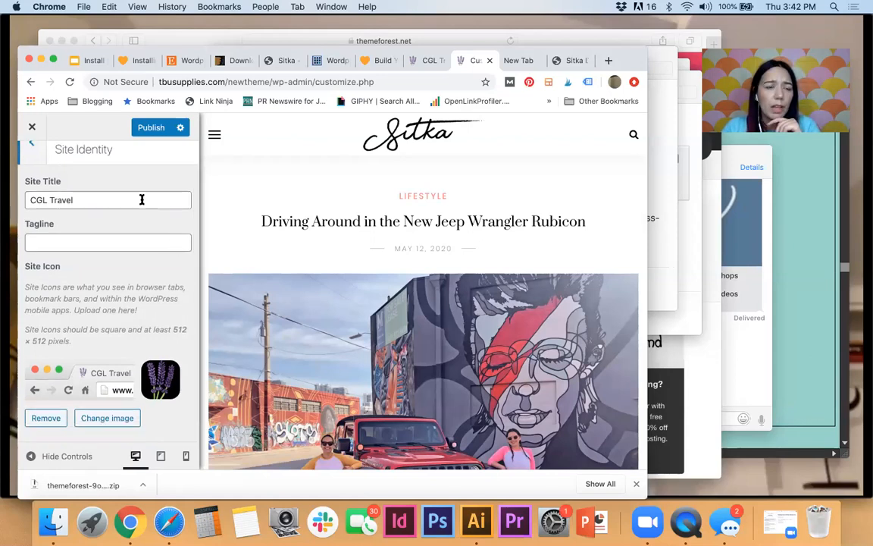
Check the site title and tagline fields, and inspect lavender-icon-3.png in the media library as a site icon without applying it.
{"action": "left_click_drag", "start_coordinate": [137, 201], "coordinate": [25, 201]}
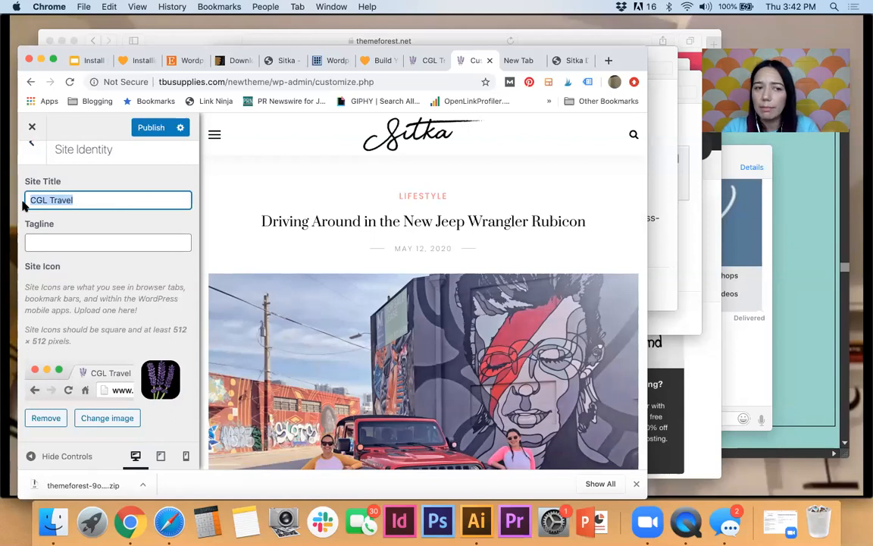
{"action": "left_click", "coordinate": [69, 242]}
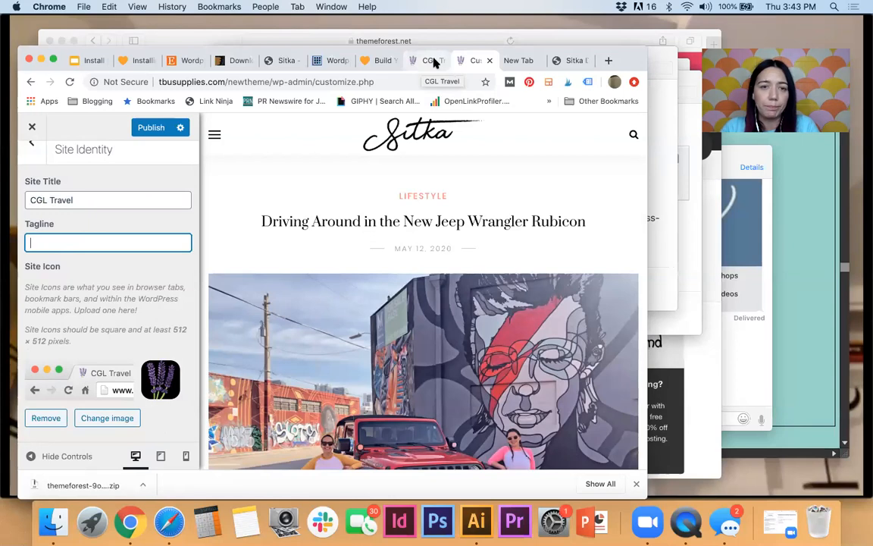
{"action": "left_click", "coordinate": [102, 421]}
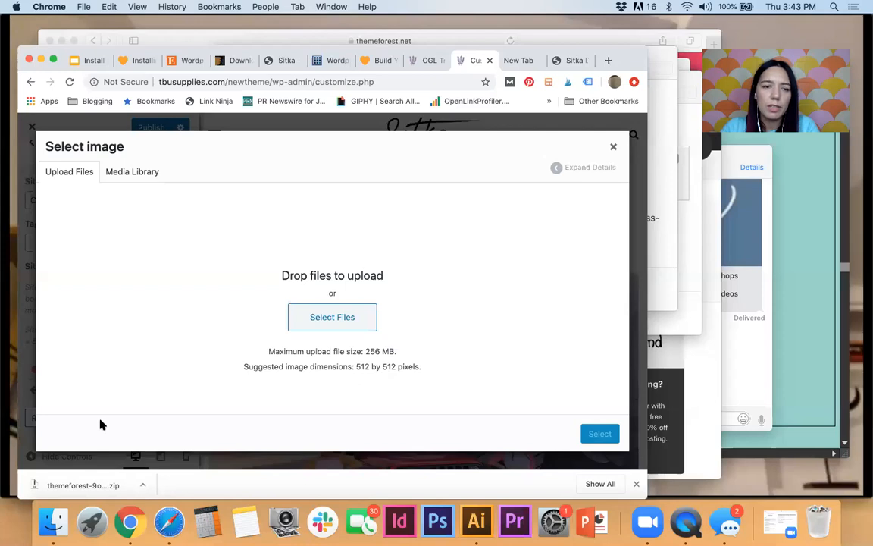
{"action": "left_click", "coordinate": [126, 175]}
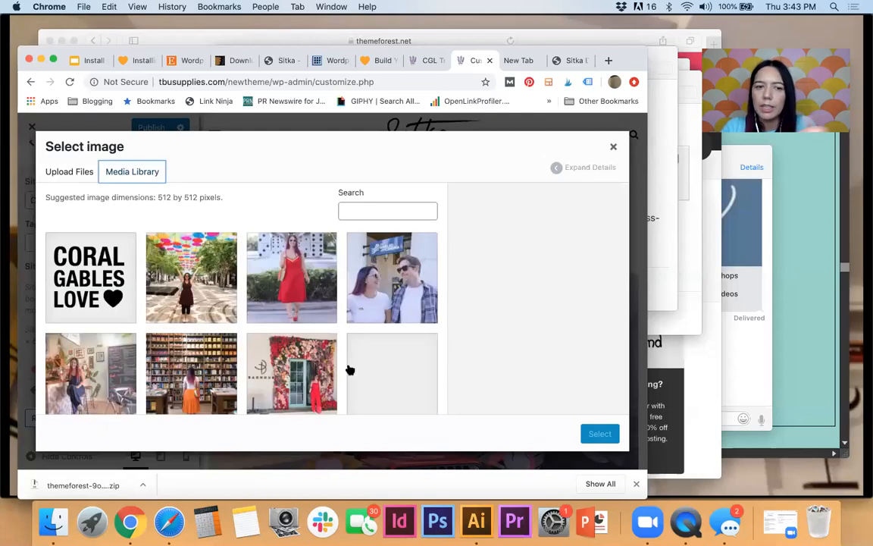
{"action": "scroll", "coordinate": [349, 368], "scroll_direction": "down", "scroll_amount": 5}
{"action": "scroll", "coordinate": [349, 368], "scroll_direction": "down", "scroll_amount": 5}
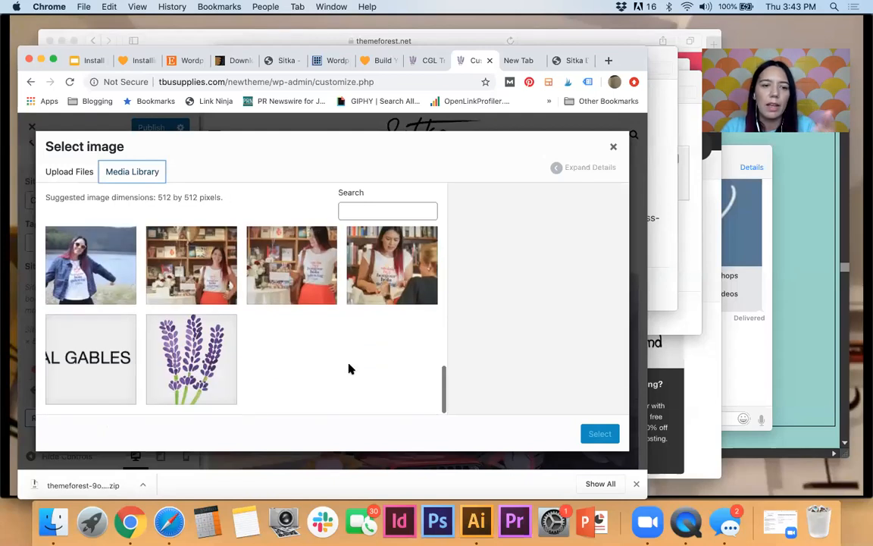
{"action": "left_click", "coordinate": [163, 328]}
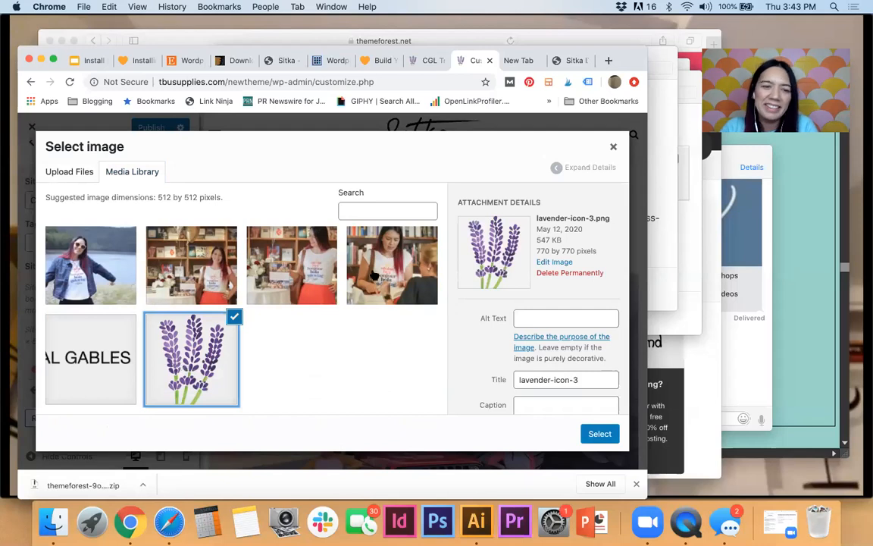
{"action": "left_click", "coordinate": [613, 146]}
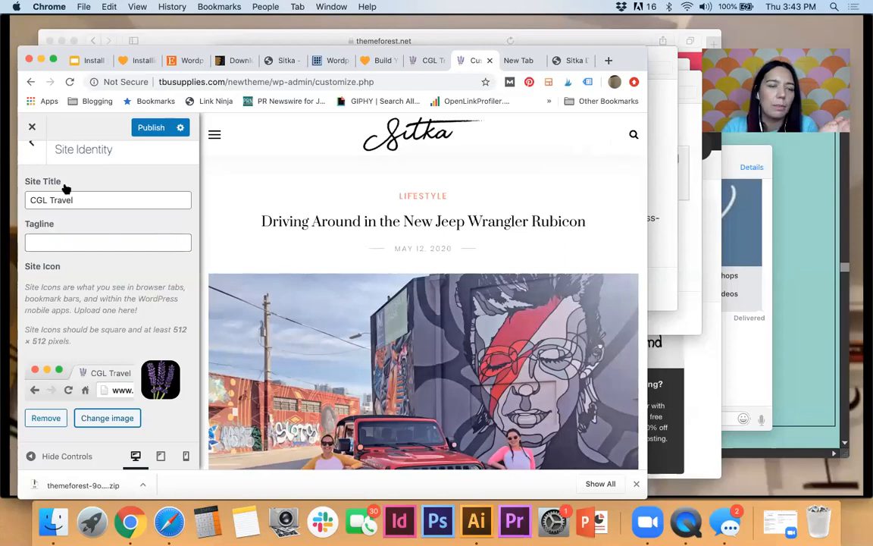
Replace the image logo in the Header & Logo Settings with coral-gables-love-logo-long-3.png from the media library.
{"action": "scroll", "coordinate": [38, 189], "scroll_direction": "up", "scroll_amount": 1}
{"action": "left_click", "coordinate": [34, 166]}
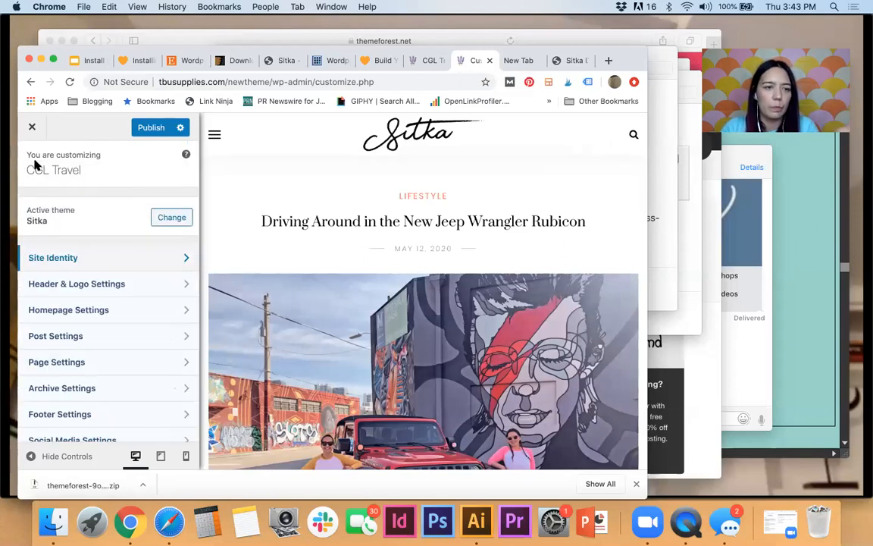
{"action": "left_click", "coordinate": [101, 286]}
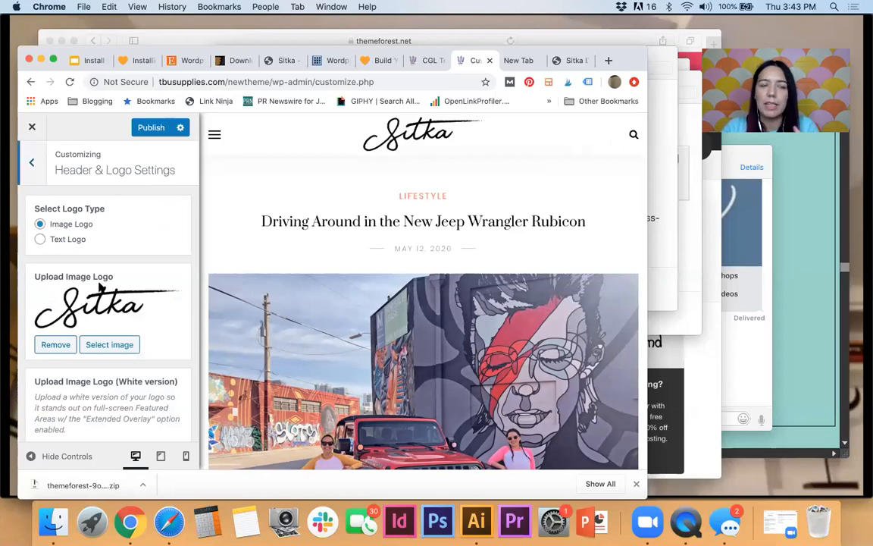
{"action": "scroll", "coordinate": [143, 303], "scroll_direction": "down", "scroll_amount": 1}
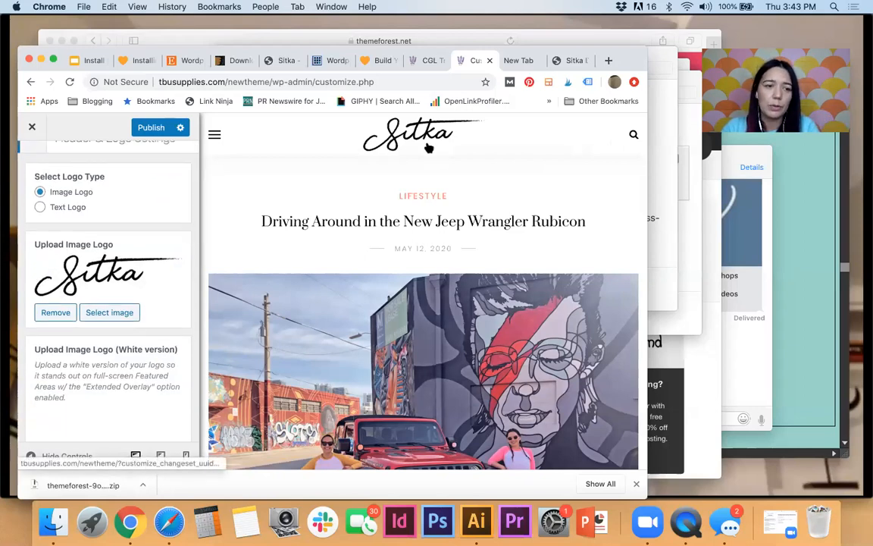
{"action": "left_click", "coordinate": [107, 313]}
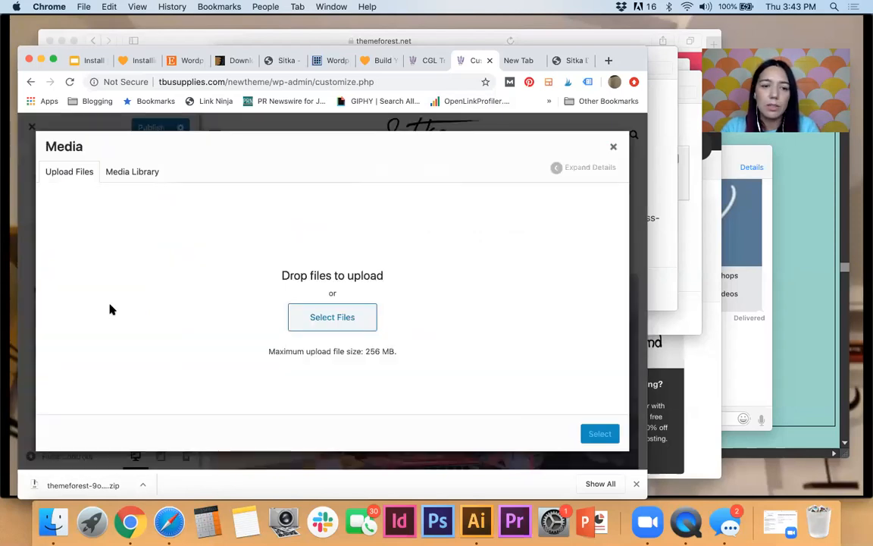
{"action": "left_click", "coordinate": [138, 172]}
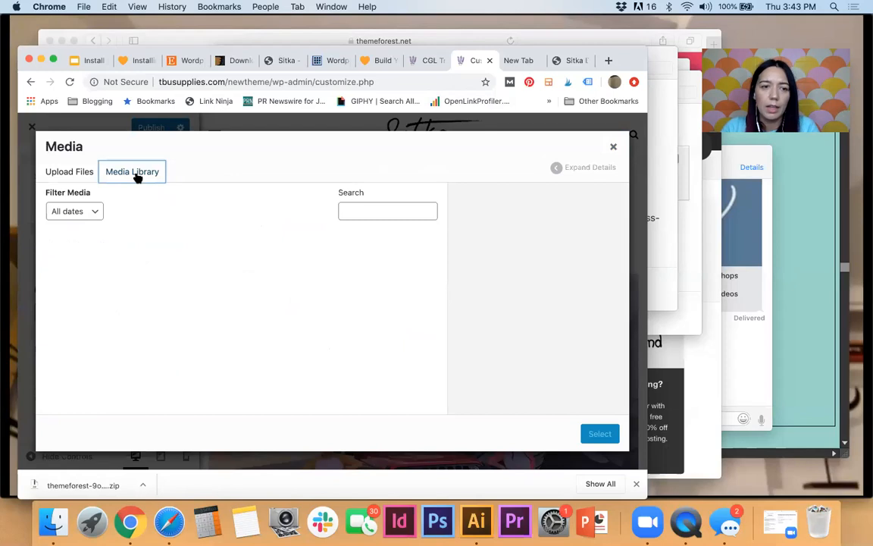
{"action": "scroll", "coordinate": [360, 365], "scroll_direction": "down", "scroll_amount": 5}
{"action": "scroll", "coordinate": [360, 365], "scroll_direction": "down", "scroll_amount": 5}
{"action": "left_click", "coordinate": [70, 361]}
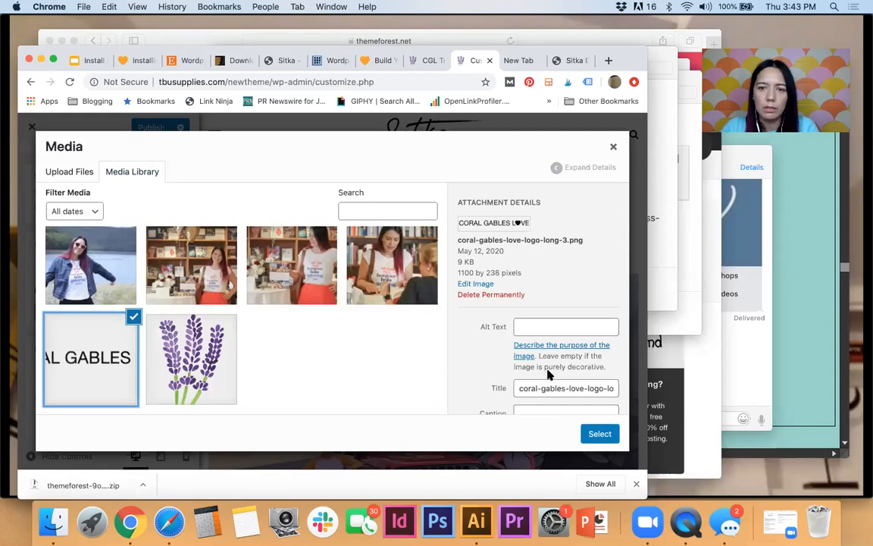
{"action": "left_click", "coordinate": [599, 433]}
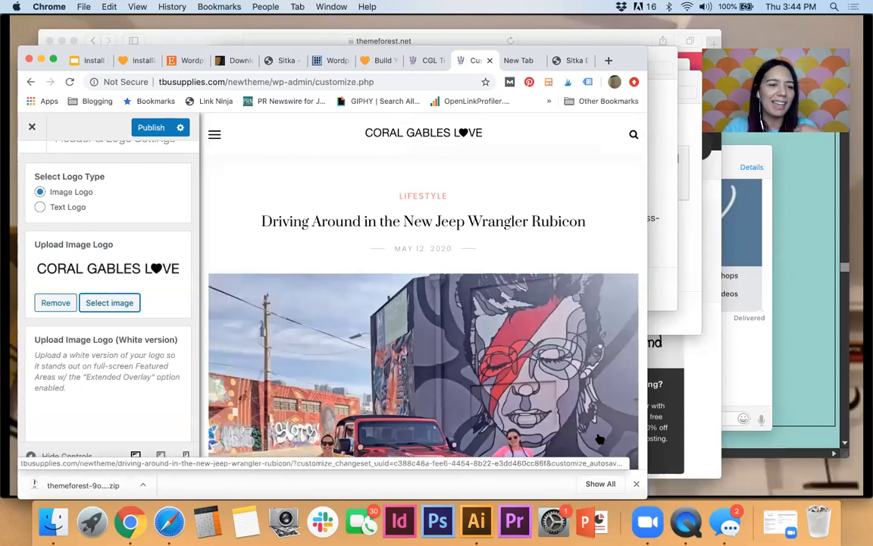
Review the remaining Header & Logo options, such as header layout and logo heights, and publish the logo change.
{"action": "scroll", "coordinate": [140, 398], "scroll_direction": "down", "scroll_amount": 3}
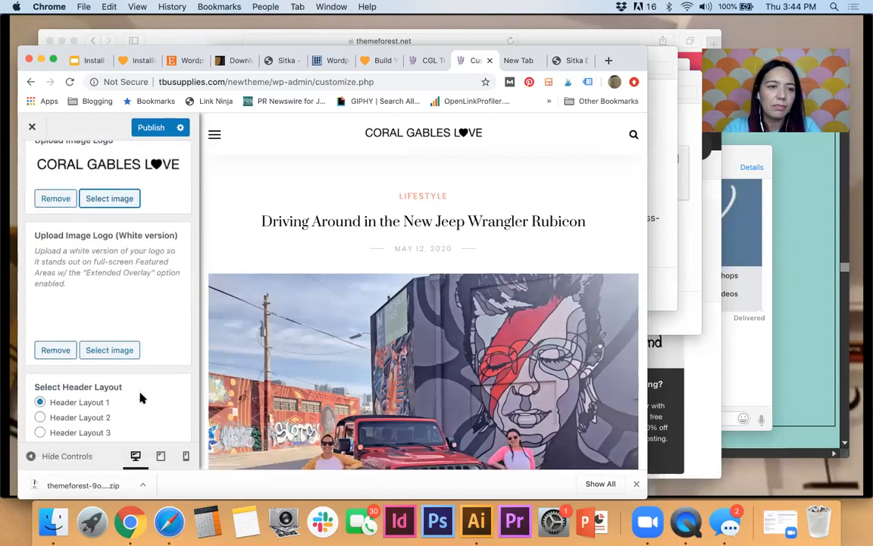
{"action": "scroll", "coordinate": [140, 398], "scroll_direction": "down", "scroll_amount": 8}
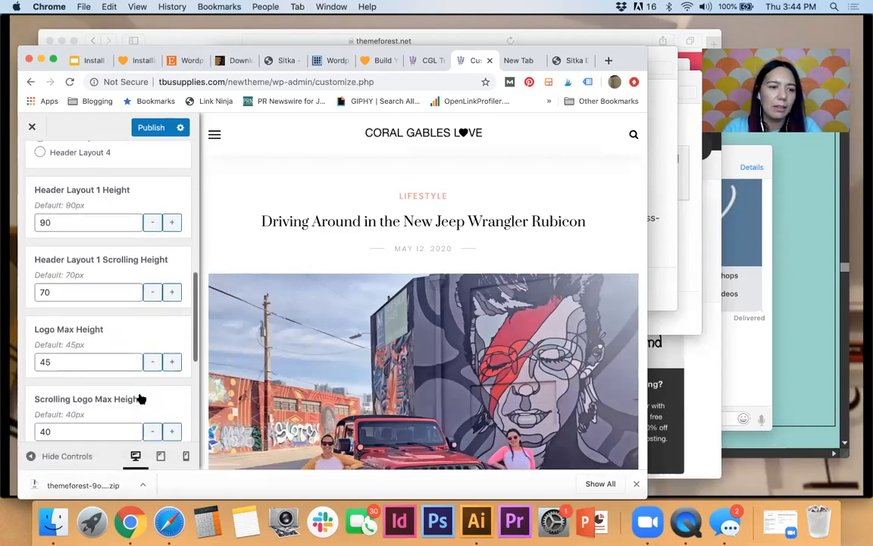
{"action": "scroll", "coordinate": [140, 399], "scroll_direction": "down", "scroll_amount": 7}
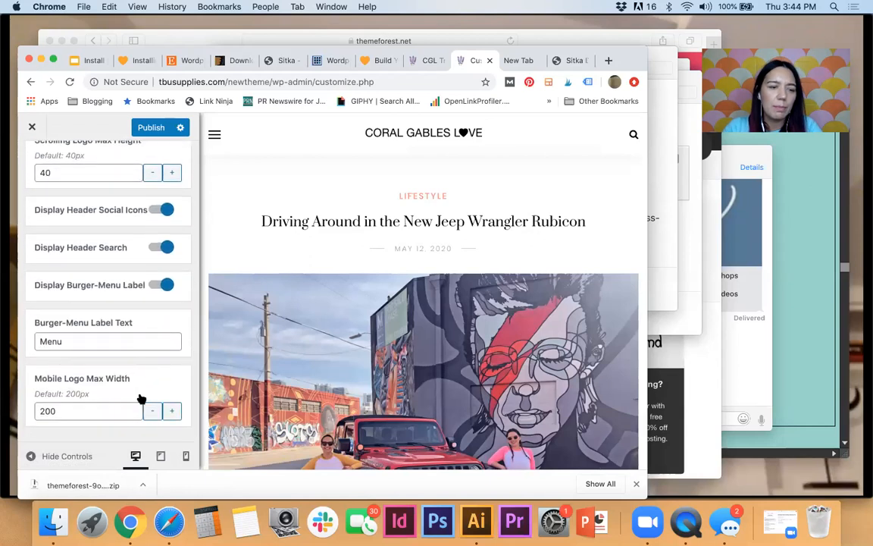
{"action": "scroll", "coordinate": [140, 398], "scroll_direction": "up", "scroll_amount": 15}
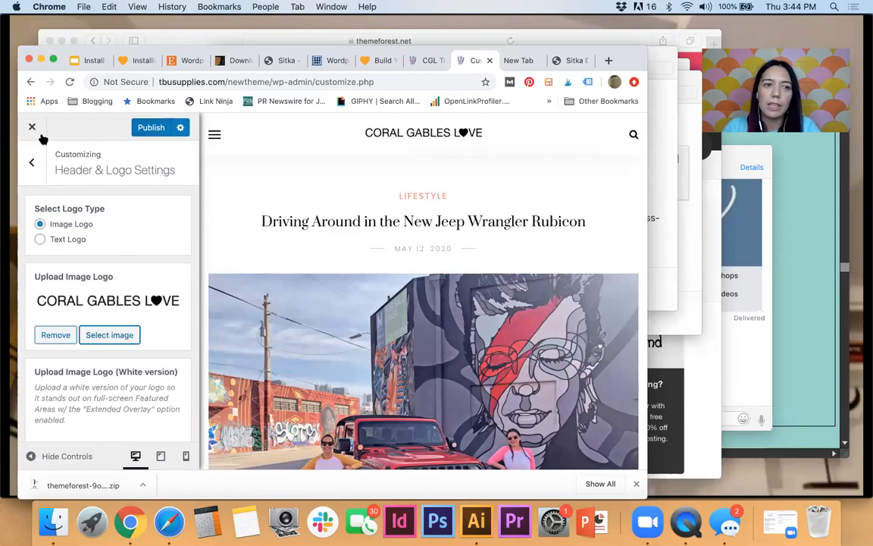
{"action": "left_click", "coordinate": [152, 128]}
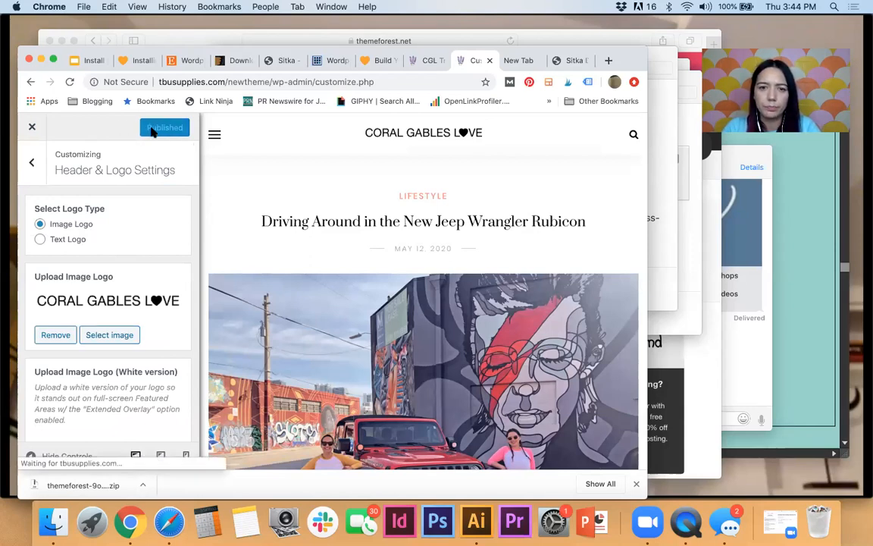
Open the Homepage Settings and examine the content layout, homepage layout and post feed options.
{"action": "left_click", "coordinate": [32, 165]}
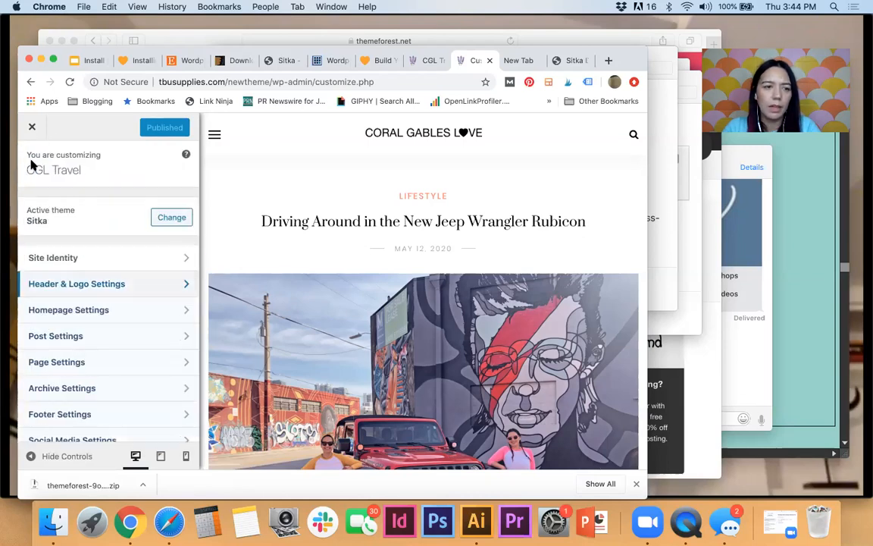
{"action": "left_click", "coordinate": [140, 312]}
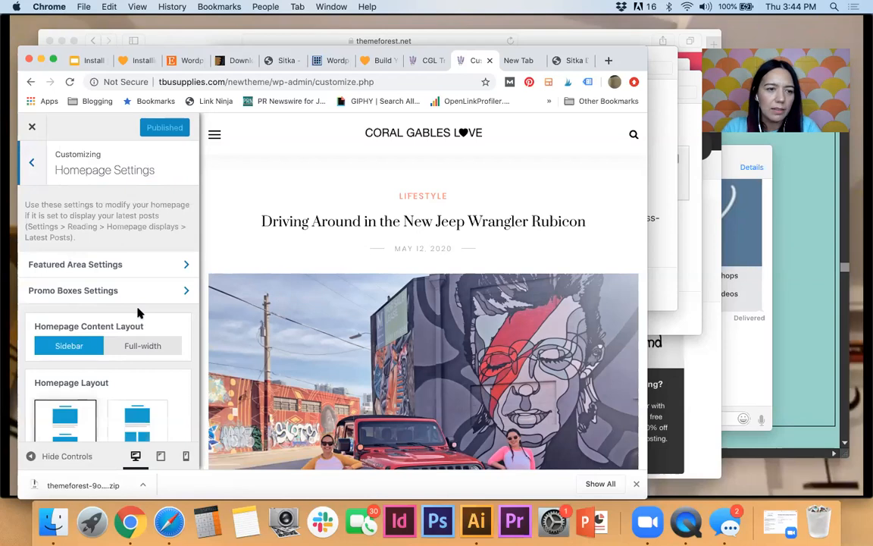
{"action": "scroll", "coordinate": [138, 311], "scroll_direction": "down", "scroll_amount": 3}
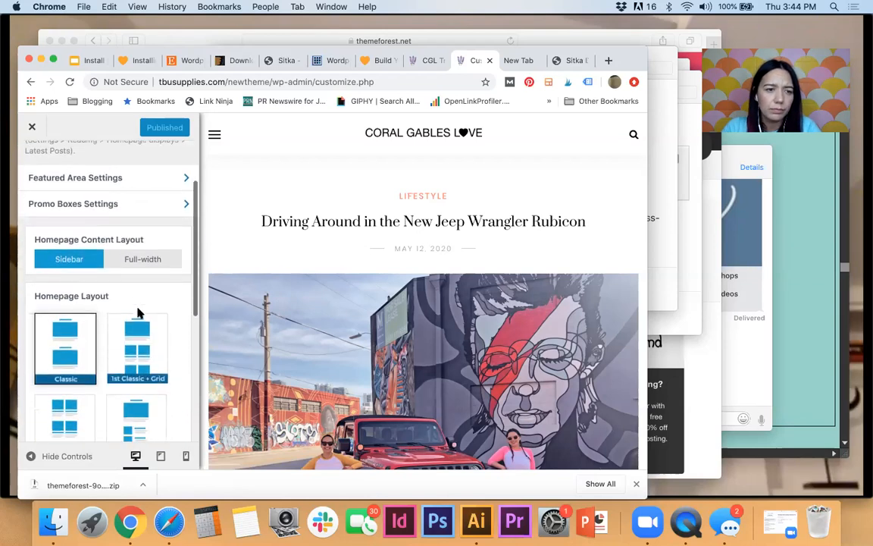
{"action": "scroll", "coordinate": [138, 312], "scroll_direction": "down", "scroll_amount": 2}
{"action": "scroll", "coordinate": [138, 311], "scroll_direction": "up", "scroll_amount": 4}
{"action": "scroll", "coordinate": [138, 312], "scroll_direction": "down", "scroll_amount": 7}
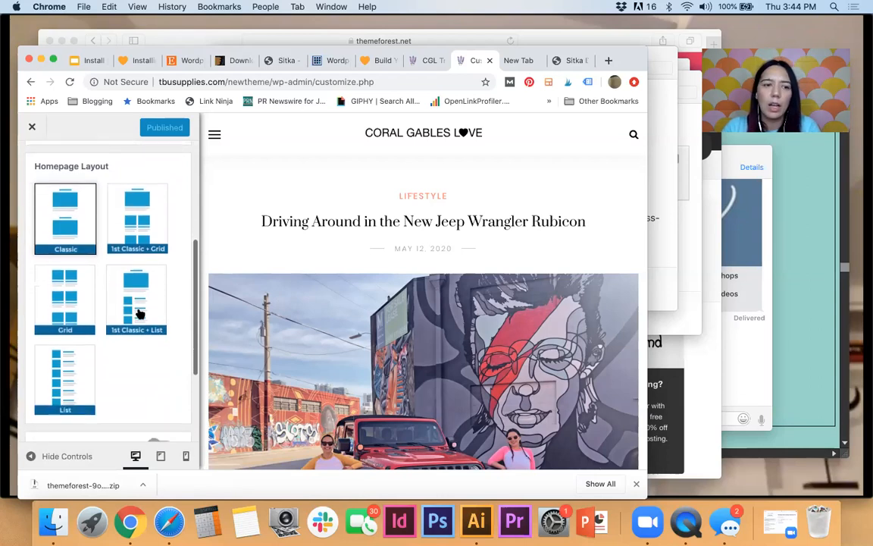
{"action": "scroll", "coordinate": [140, 313], "scroll_direction": "up", "scroll_amount": 5}
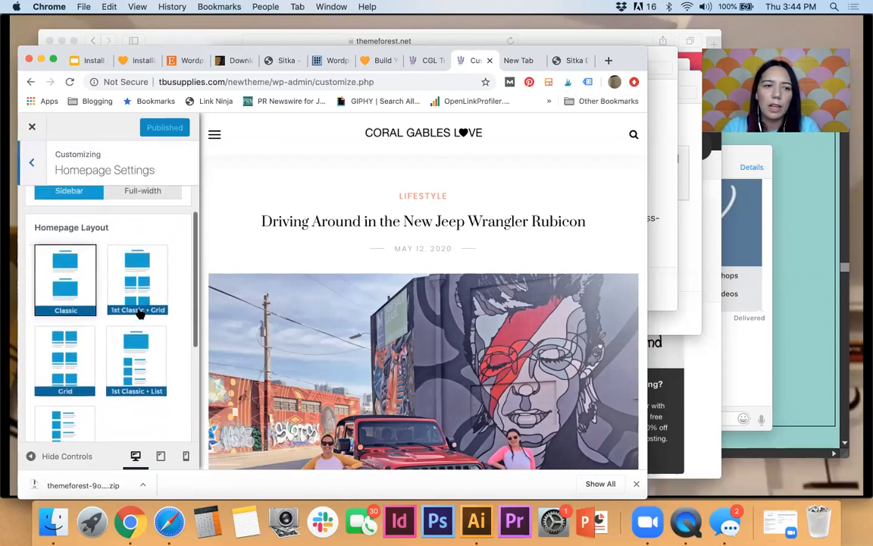
{"action": "scroll", "coordinate": [139, 313], "scroll_direction": "up", "scroll_amount": 3}
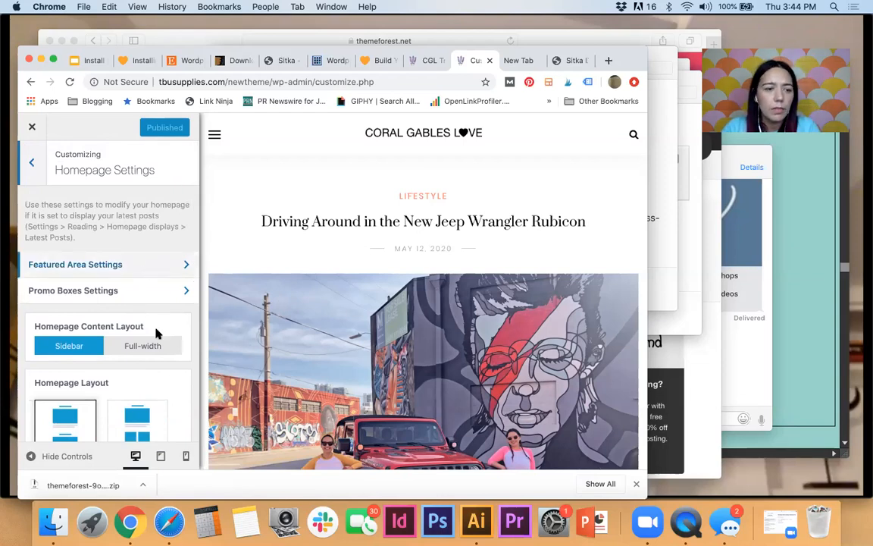
{"action": "scroll", "coordinate": [166, 376], "scroll_direction": "down", "scroll_amount": 8}
{"action": "scroll", "coordinate": [166, 379], "scroll_direction": "up", "scroll_amount": 5}
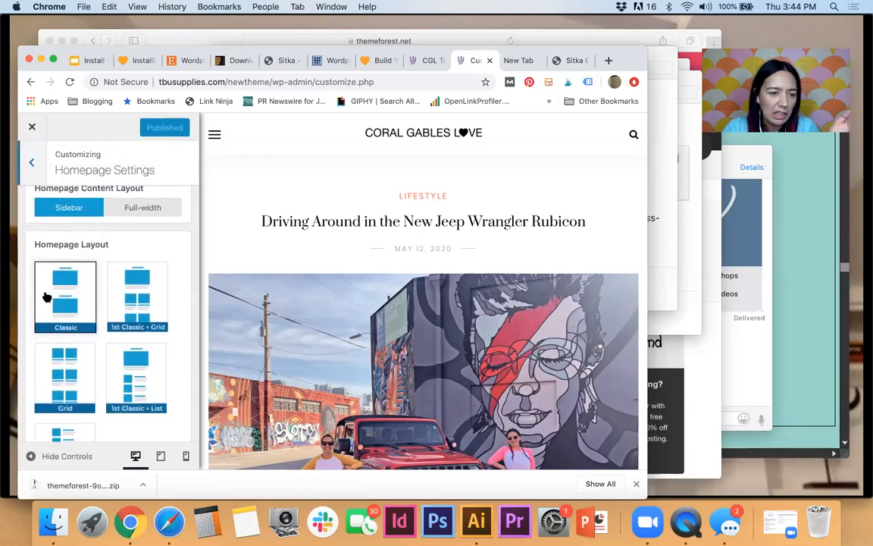
{"action": "scroll", "coordinate": [175, 406], "scroll_direction": "down", "scroll_amount": 1}
{"action": "scroll", "coordinate": [176, 408], "scroll_direction": "down", "scroll_amount": 3}
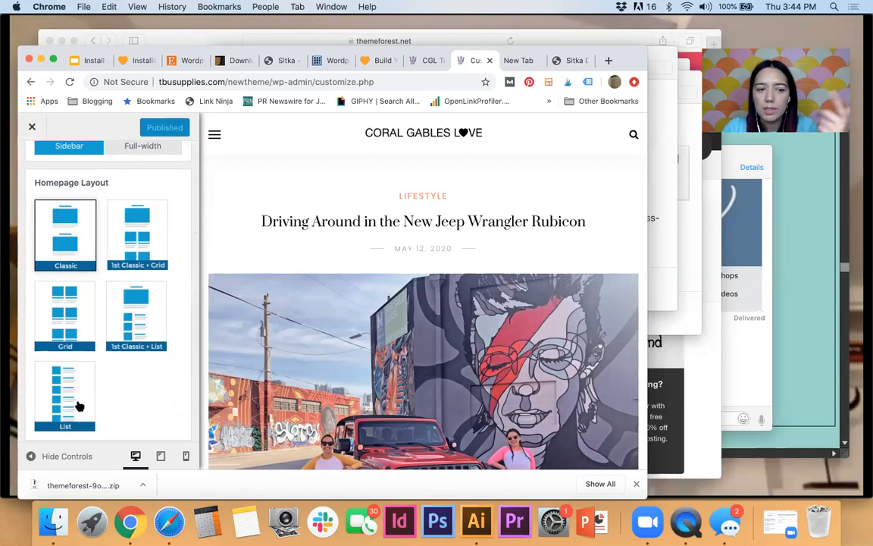
{"action": "scroll", "coordinate": [114, 416], "scroll_direction": "down", "scroll_amount": 4}
{"action": "scroll", "coordinate": [118, 419], "scroll_direction": "down", "scroll_amount": 1}
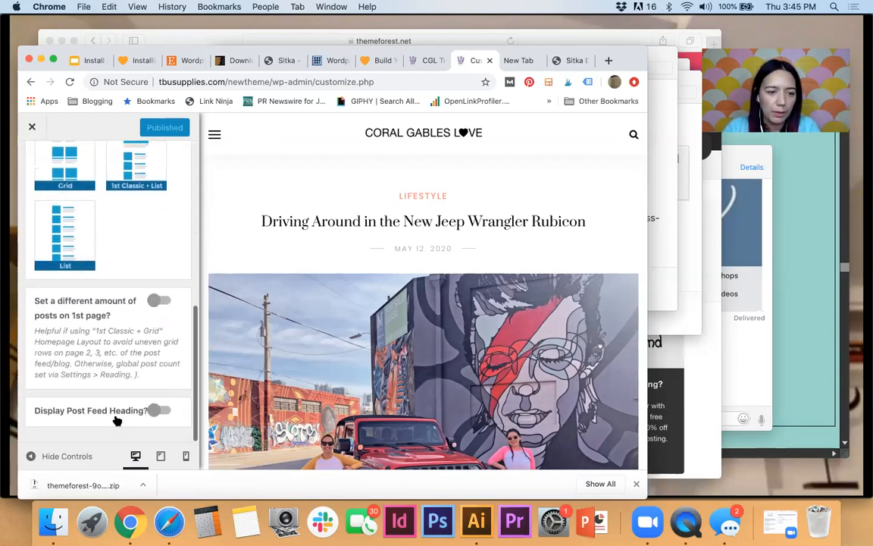
Enable the Featured Area for the homepage in the Featured Area Settings.
{"action": "scroll", "coordinate": [148, 299], "scroll_direction": "up", "scroll_amount": 10}
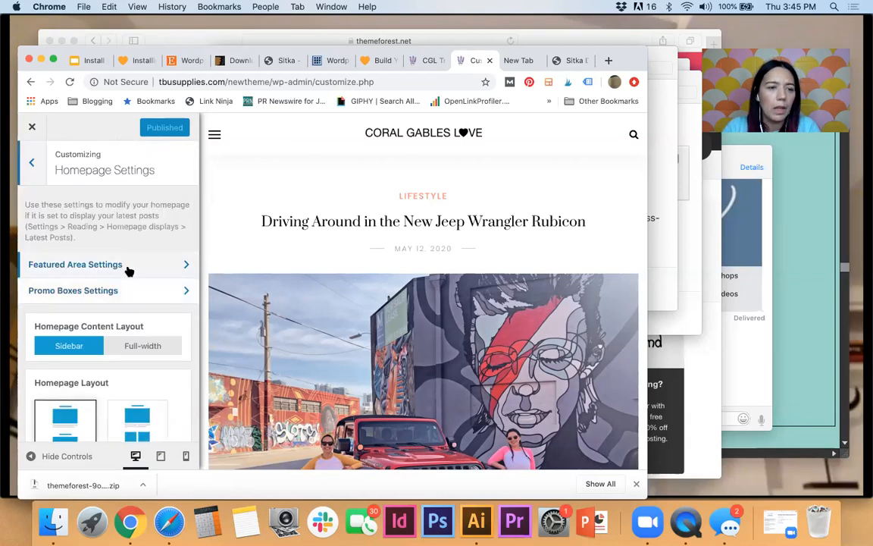
{"action": "left_click", "coordinate": [129, 267]}
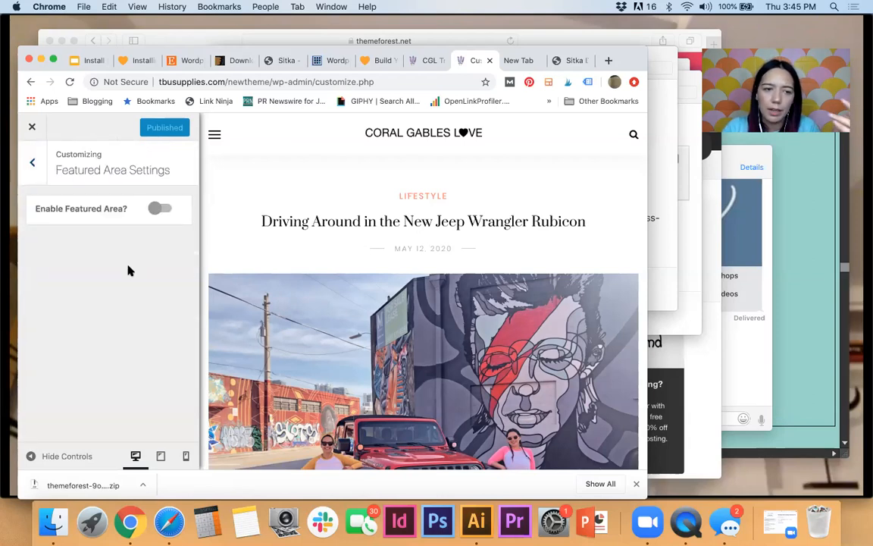
{"action": "left_click", "coordinate": [161, 209]}
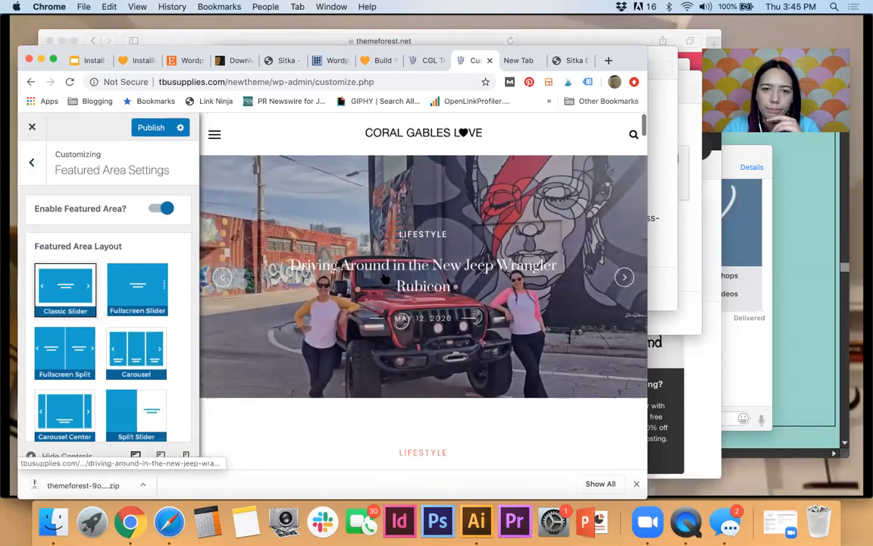
Look at the featured area of Sitka's Classic demo in the ThemeForest preview and return to the theme customizer.
{"action": "left_click", "coordinate": [280, 61]}
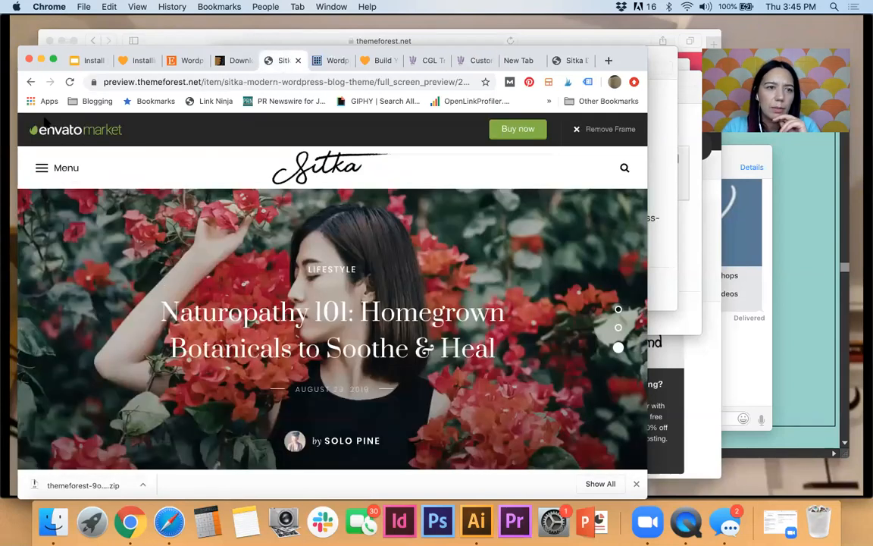
{"action": "left_click", "coordinate": [30, 82]}
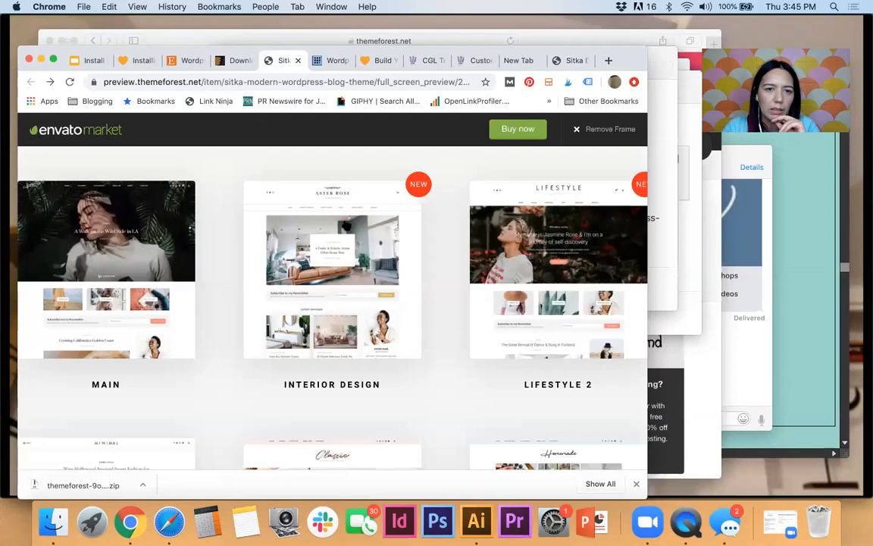
{"action": "scroll", "coordinate": [345, 262], "scroll_direction": "down", "scroll_amount": 5}
{"action": "left_click", "coordinate": [342, 266]}
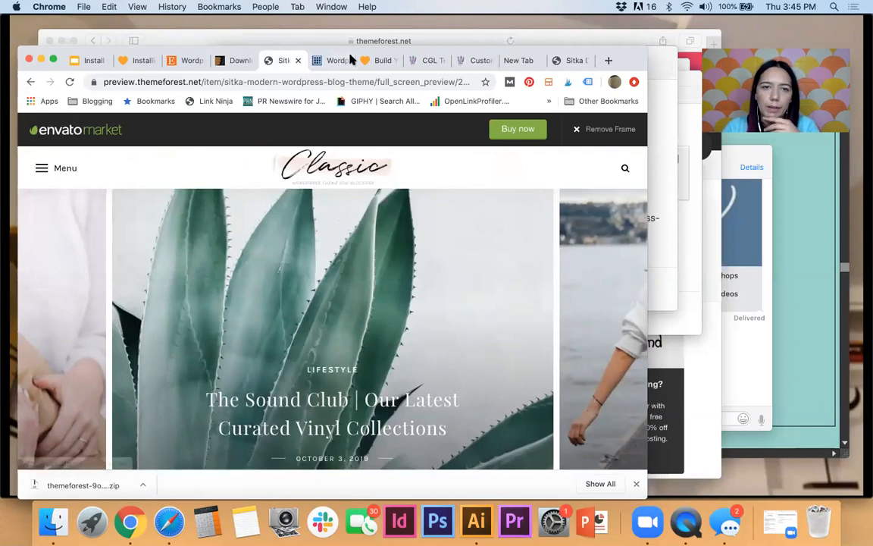
{"action": "left_click", "coordinate": [478, 61]}
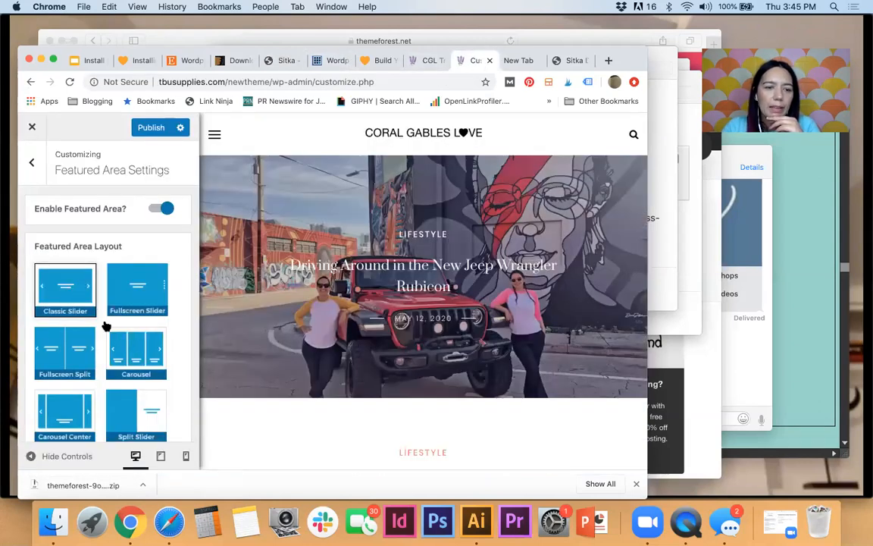
Set the featured area layout to Carousel and look through the slider width, carousel column and content type options.
{"action": "left_click", "coordinate": [144, 362]}
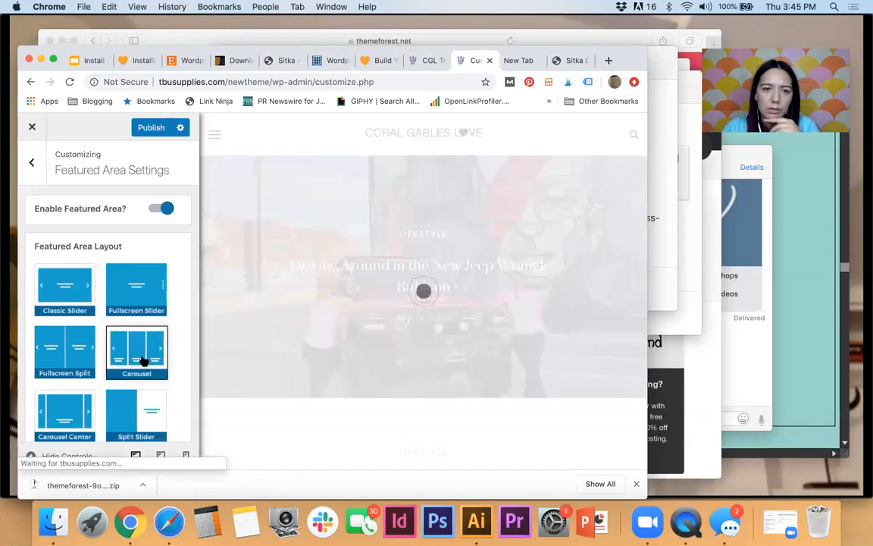
{"action": "scroll", "coordinate": [144, 361], "scroll_direction": "down", "scroll_amount": 5}
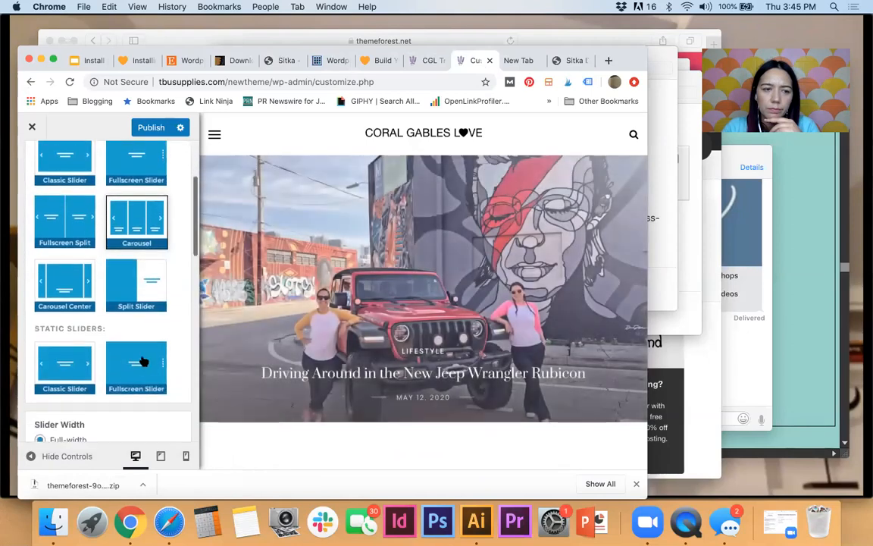
{"action": "scroll", "coordinate": [144, 362], "scroll_direction": "down", "scroll_amount": 5}
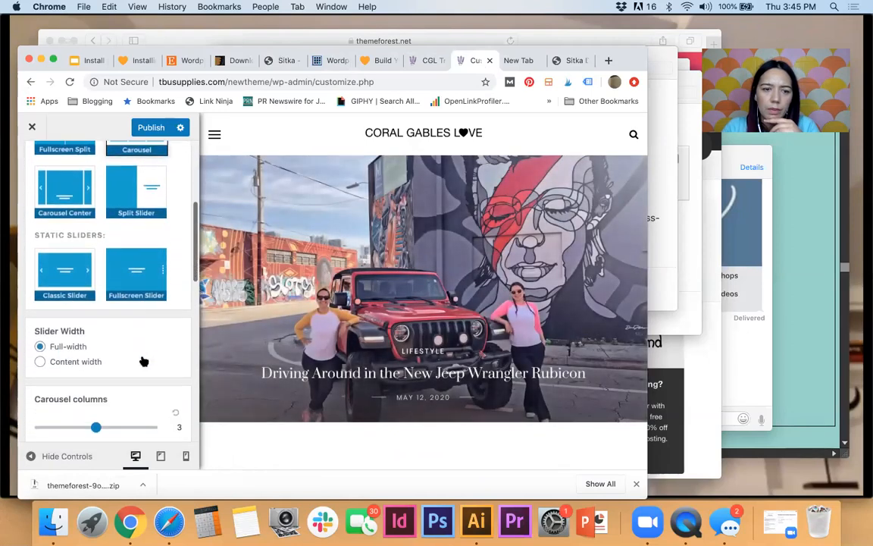
{"action": "scroll", "coordinate": [144, 361], "scroll_direction": "down", "scroll_amount": 5}
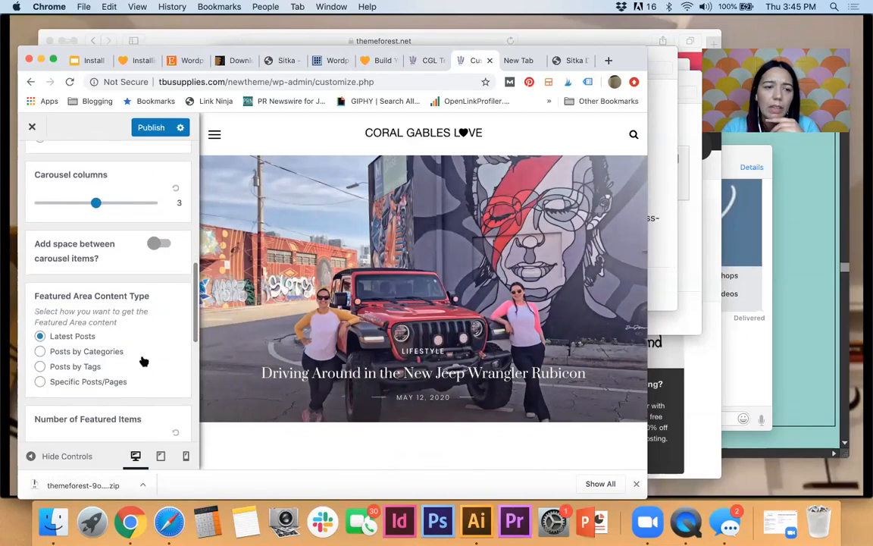
{"action": "scroll", "coordinate": [143, 358], "scroll_direction": "up", "scroll_amount": 6}
{"action": "scroll", "coordinate": [141, 356], "scroll_direction": "down", "scroll_amount": 5}
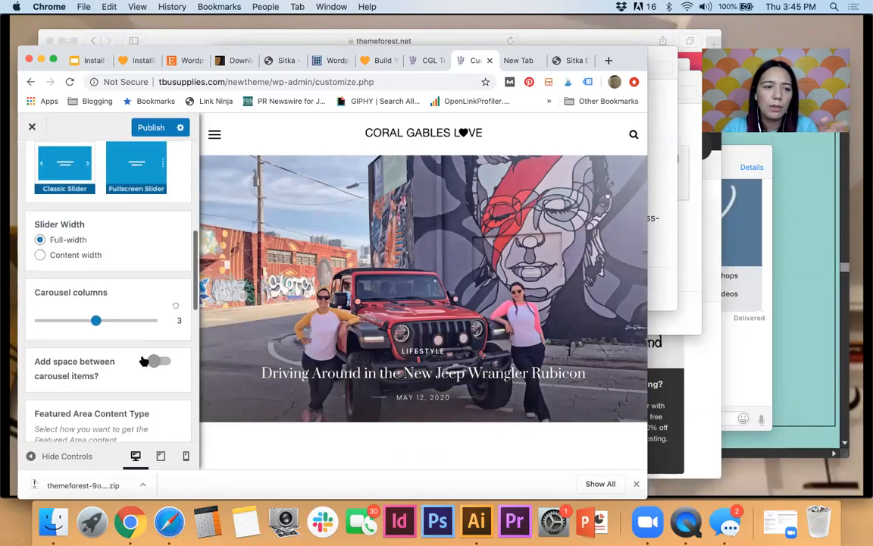
{"action": "scroll", "coordinate": [141, 356], "scroll_direction": "down", "scroll_amount": 3}
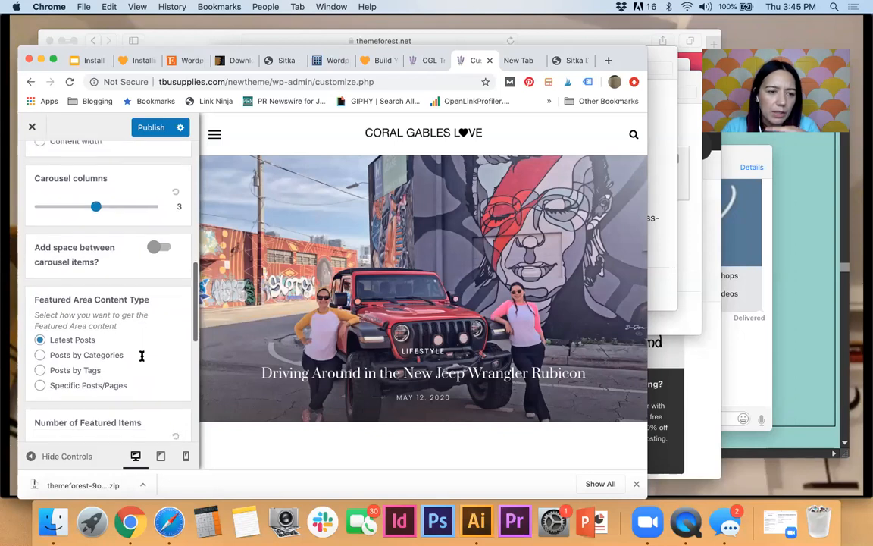
{"action": "scroll", "coordinate": [143, 361], "scroll_direction": "down", "scroll_amount": 1}
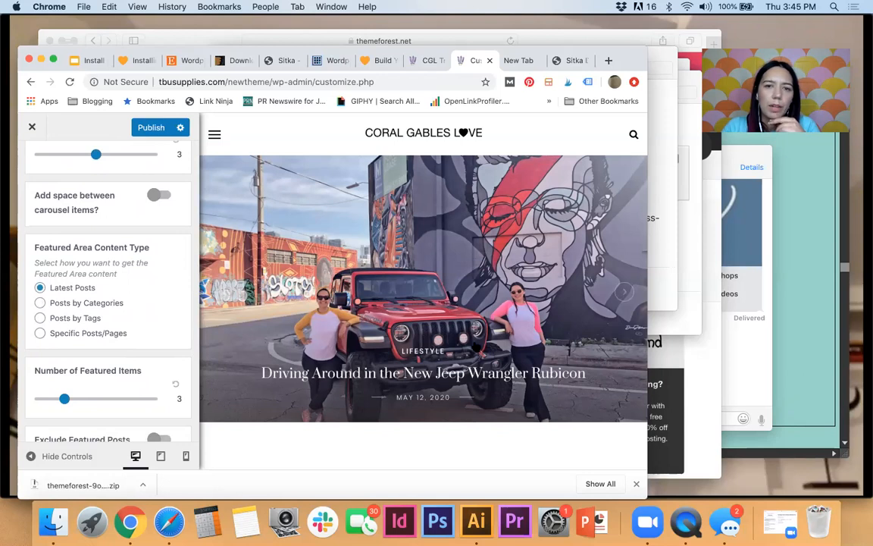
Set the featured area content type to Posts by Categories and choose the Travel category.
{"action": "left_click", "coordinate": [39, 302]}
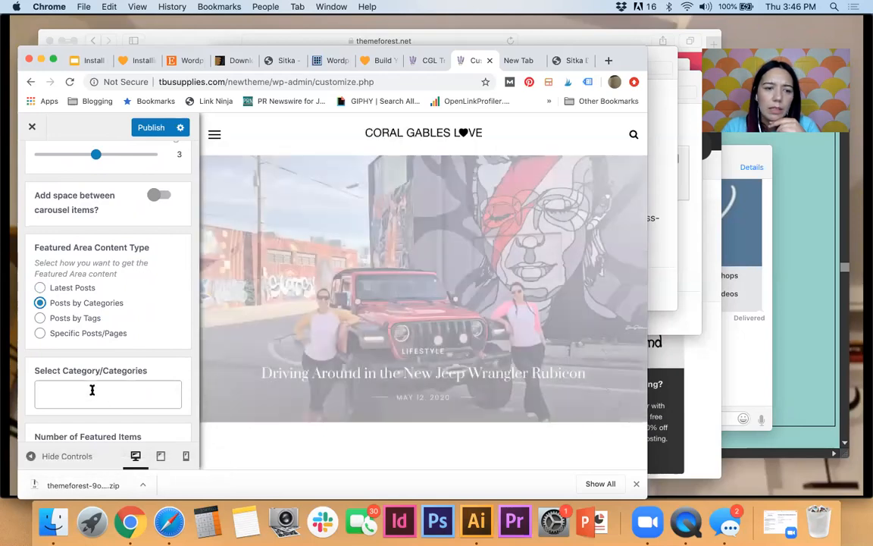
{"action": "left_click", "coordinate": [92, 389]}
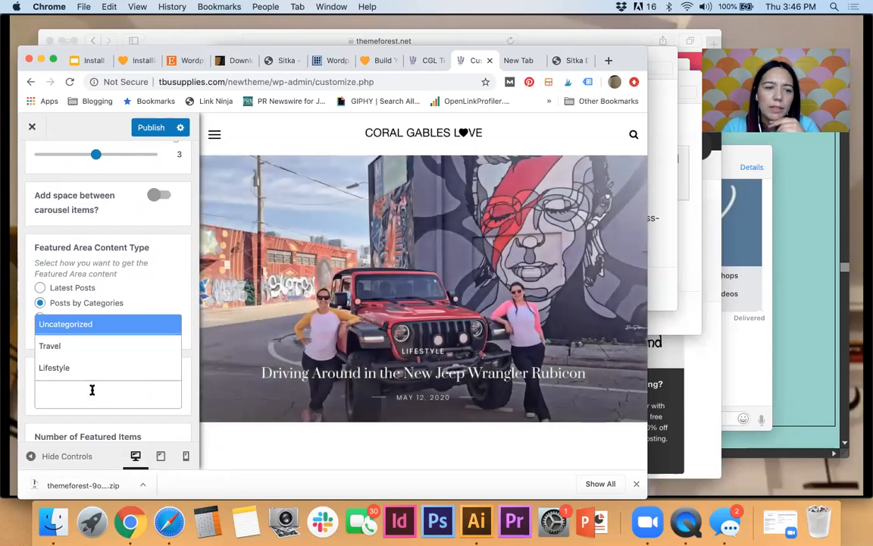
{"action": "left_click", "coordinate": [96, 348]}
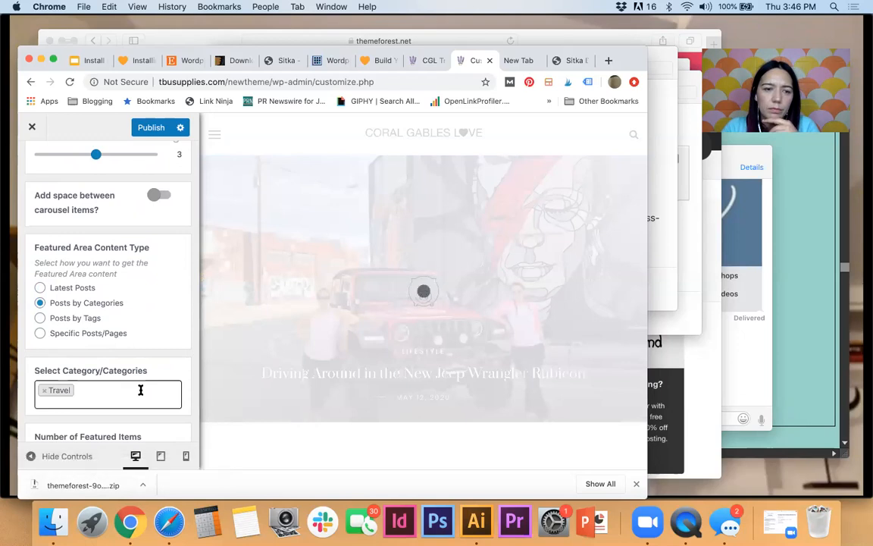
Review the remaining featured area options, such as the number of items and display toggles, and publish the changes.
{"action": "scroll", "coordinate": [140, 389], "scroll_direction": "down", "scroll_amount": 5}
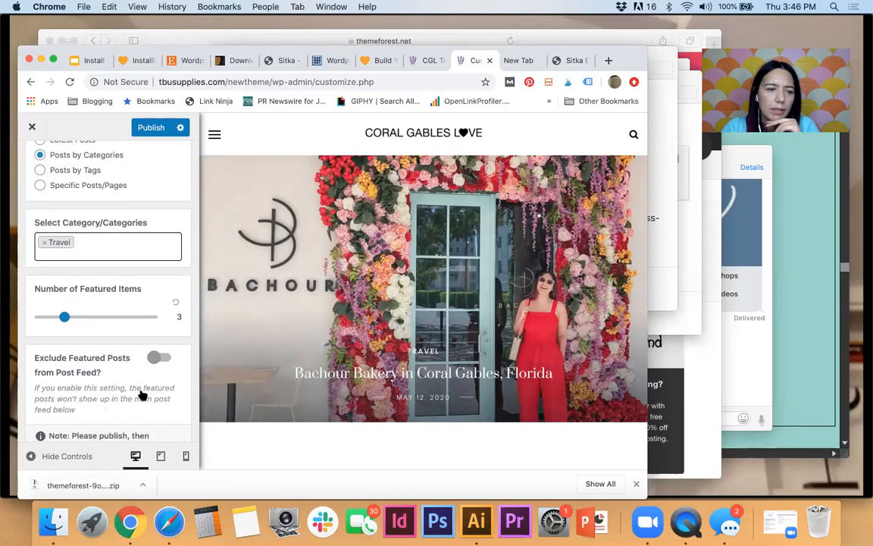
{"action": "scroll", "coordinate": [142, 395], "scroll_direction": "down", "scroll_amount": 6}
{"action": "scroll", "coordinate": [143, 395], "scroll_direction": "down", "scroll_amount": 2}
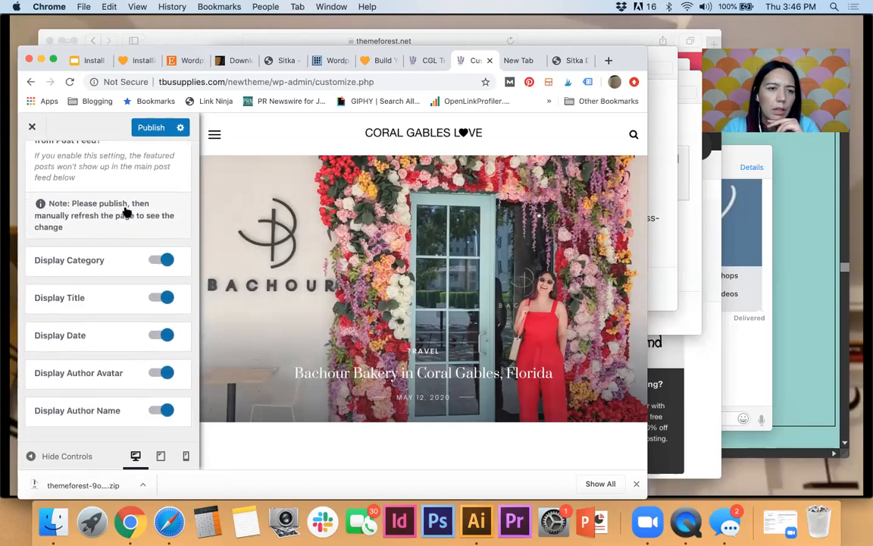
{"action": "scroll", "coordinate": [126, 213], "scroll_direction": "up", "scroll_amount": 3}
{"action": "left_click", "coordinate": [152, 127]}
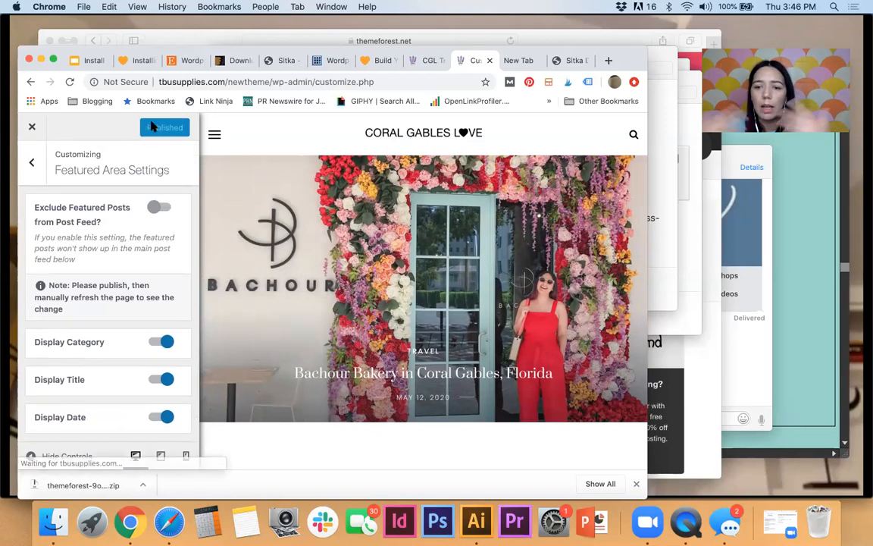
Close the customizer and check the new logo, carousel and post feed on the live CGL Travel homepage.
{"action": "left_click", "coordinate": [33, 130]}
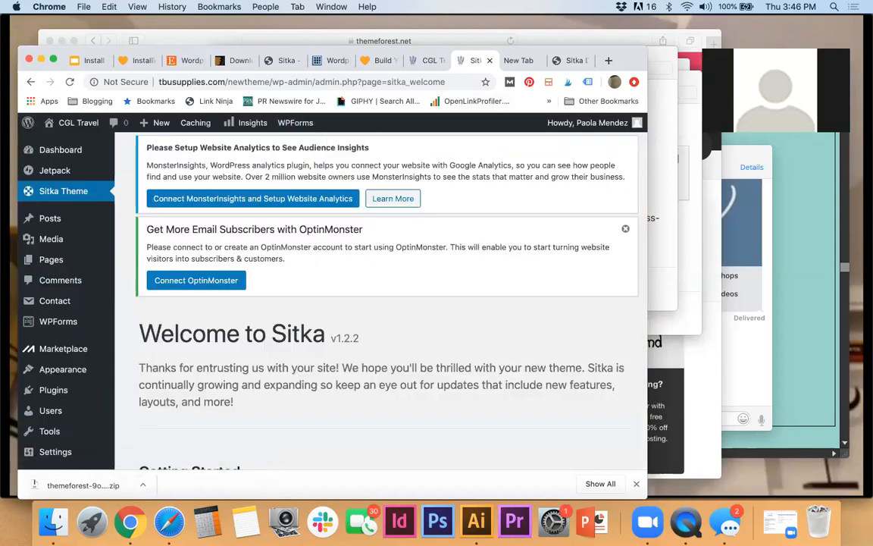
{"action": "left_click", "coordinate": [430, 60]}
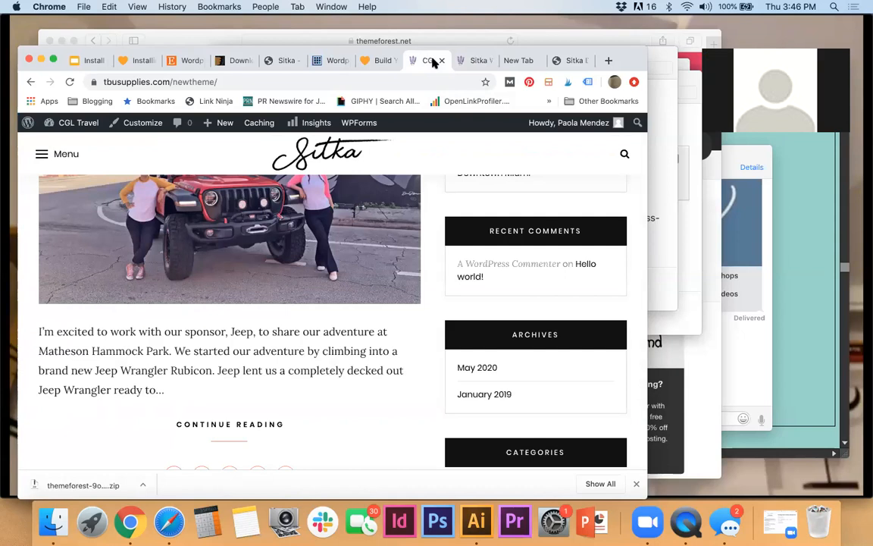
{"action": "left_click", "coordinate": [574, 269]}
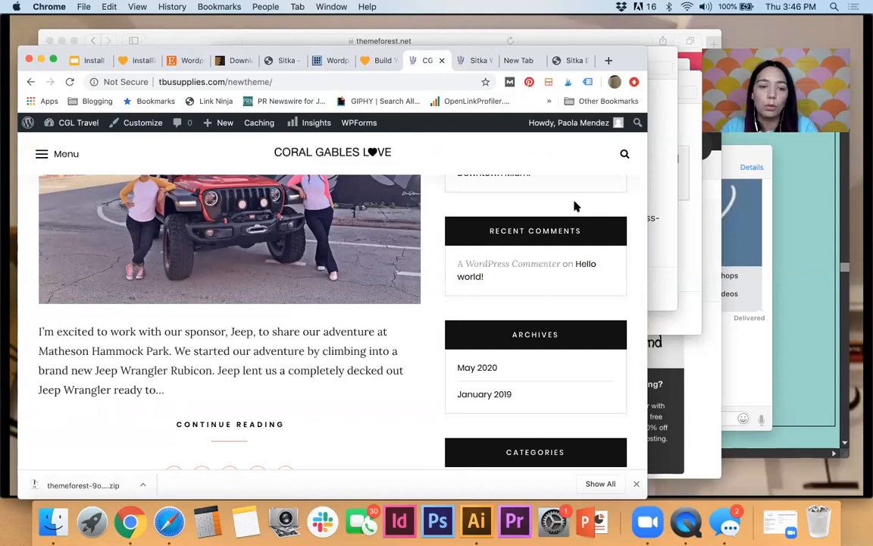
{"action": "left_click", "coordinate": [480, 64]}
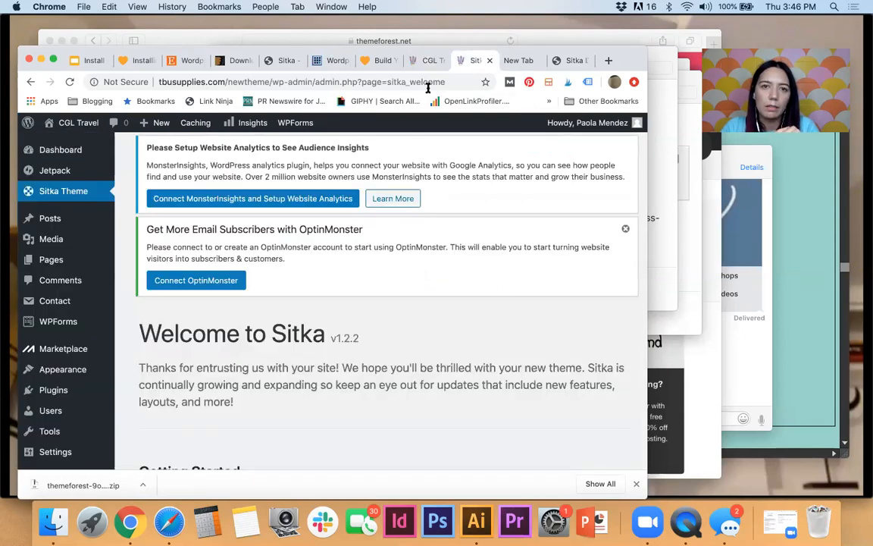
{"action": "left_click", "coordinate": [429, 63]}
{"action": "scroll", "coordinate": [415, 275], "scroll_direction": "up", "scroll_amount": 15}
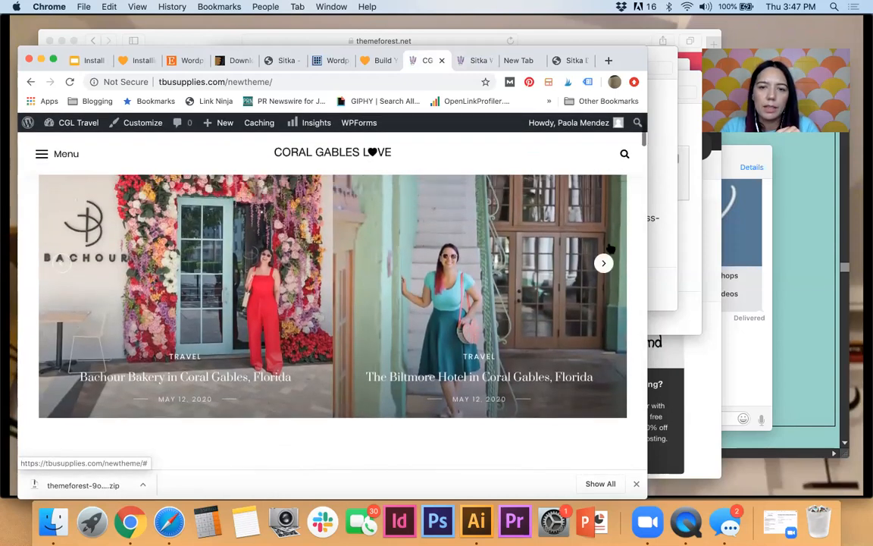
{"action": "scroll", "coordinate": [610, 248], "scroll_direction": "down", "scroll_amount": 3}
{"action": "scroll", "coordinate": [610, 248], "scroll_direction": "down", "scroll_amount": 10}
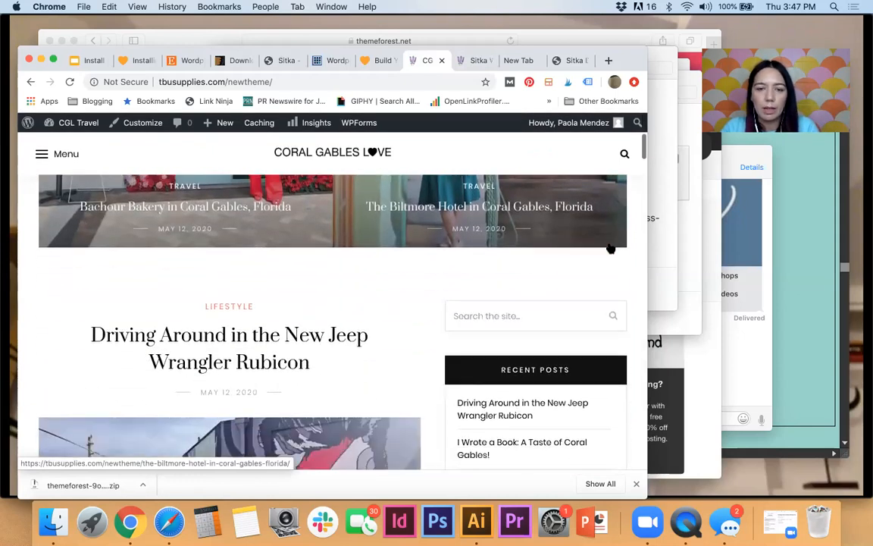
{"action": "scroll", "coordinate": [610, 247], "scroll_direction": "up", "scroll_amount": 15}
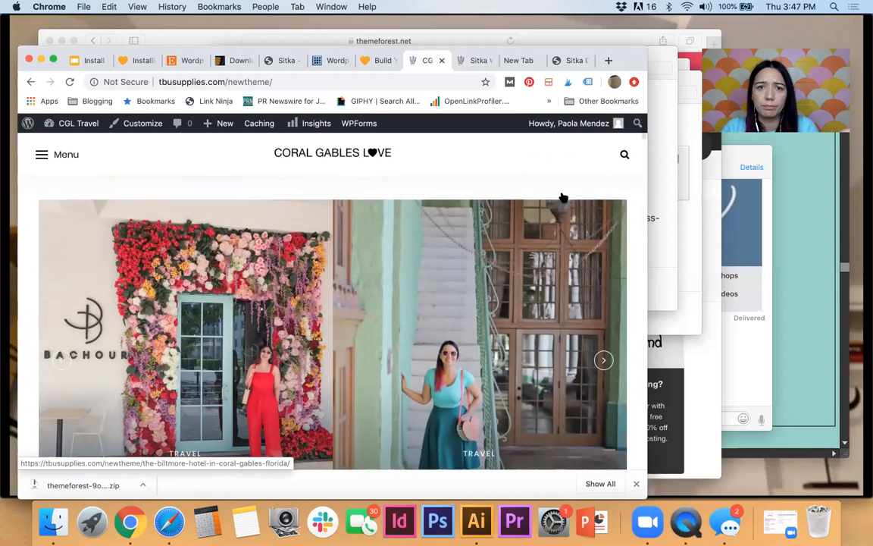
Reopen the theme customizer from the WordPress dashboard and check the homepage preview.
{"action": "left_click", "coordinate": [477, 61]}
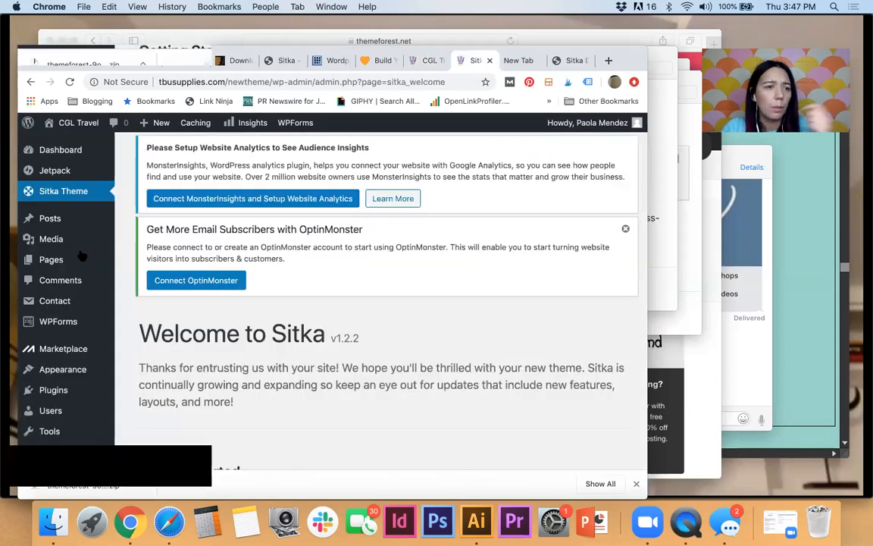
{"action": "mouse_move", "coordinate": [59, 370]}
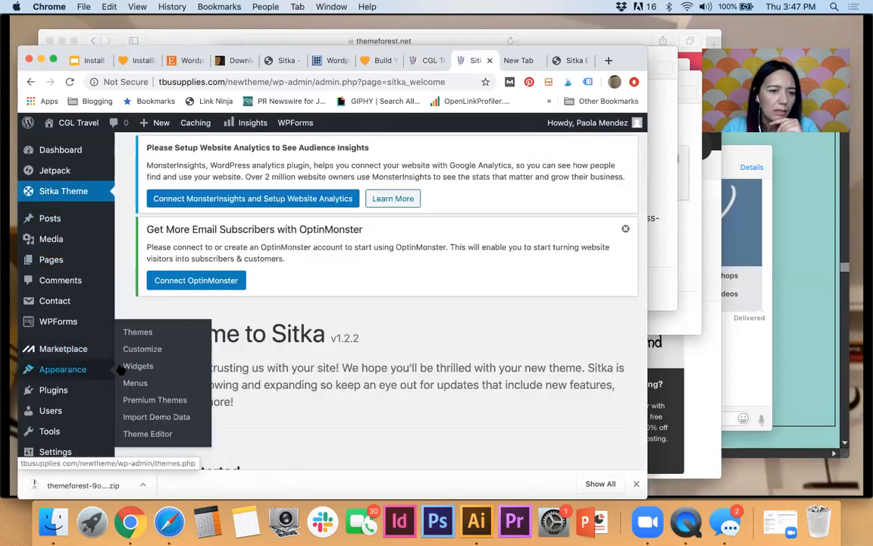
{"action": "left_click", "coordinate": [149, 350]}
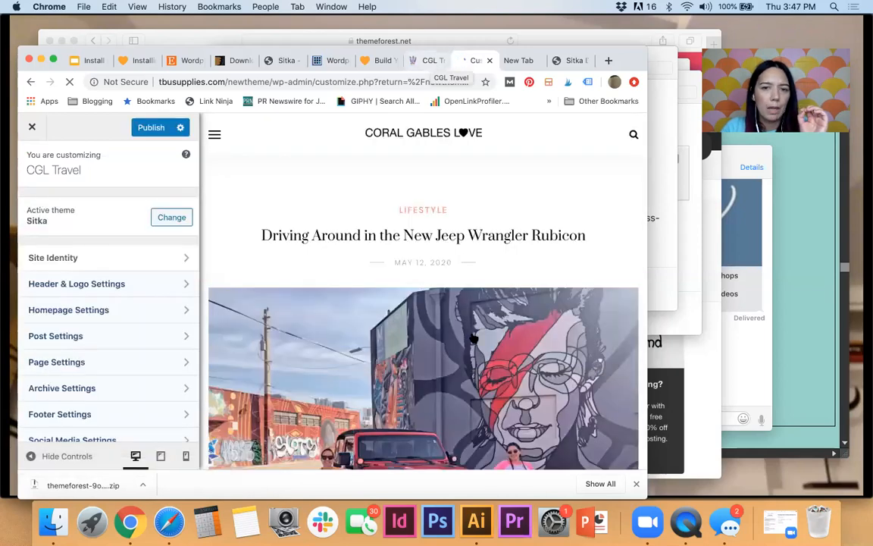
{"action": "scroll", "coordinate": [472, 339], "scroll_direction": "down", "scroll_amount": 5}
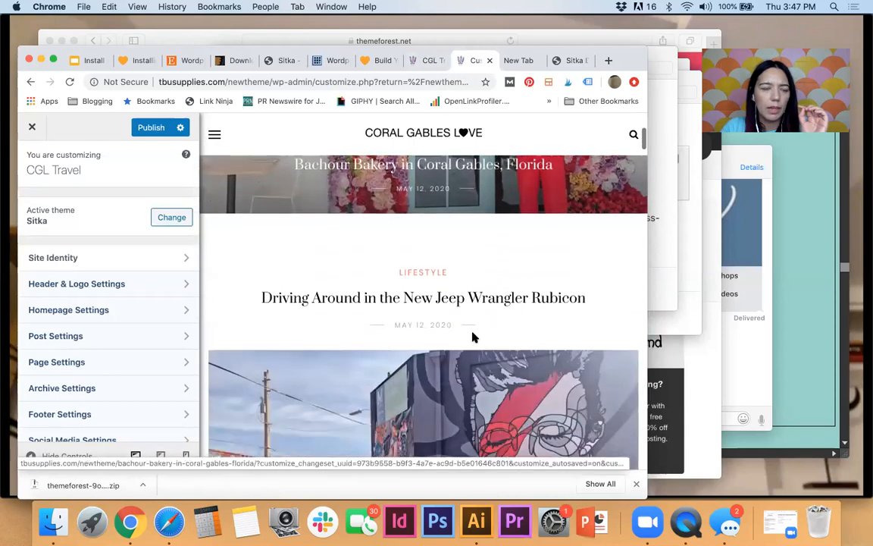
Open the Homepage Settings and look through the content layout, homepage layout and first-page post amount options.
{"action": "left_click", "coordinate": [106, 310]}
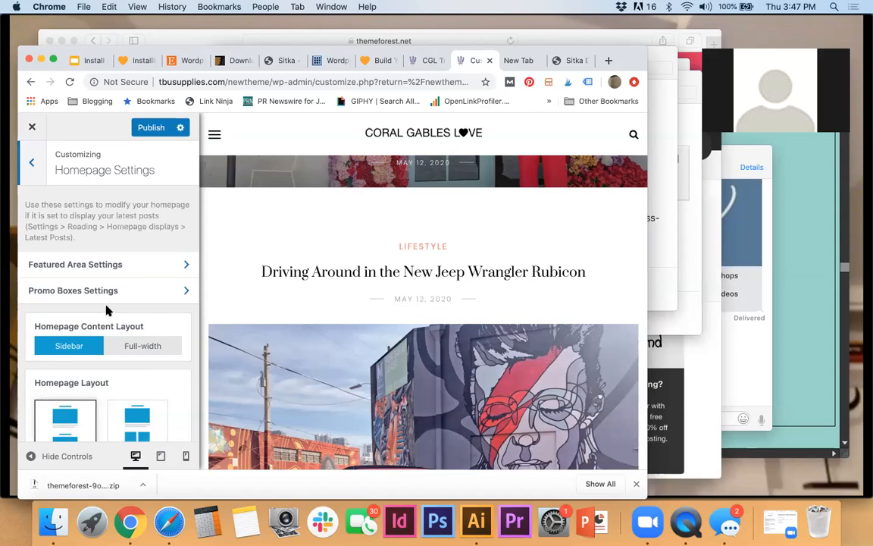
{"action": "scroll", "coordinate": [107, 311], "scroll_direction": "down", "scroll_amount": 10}
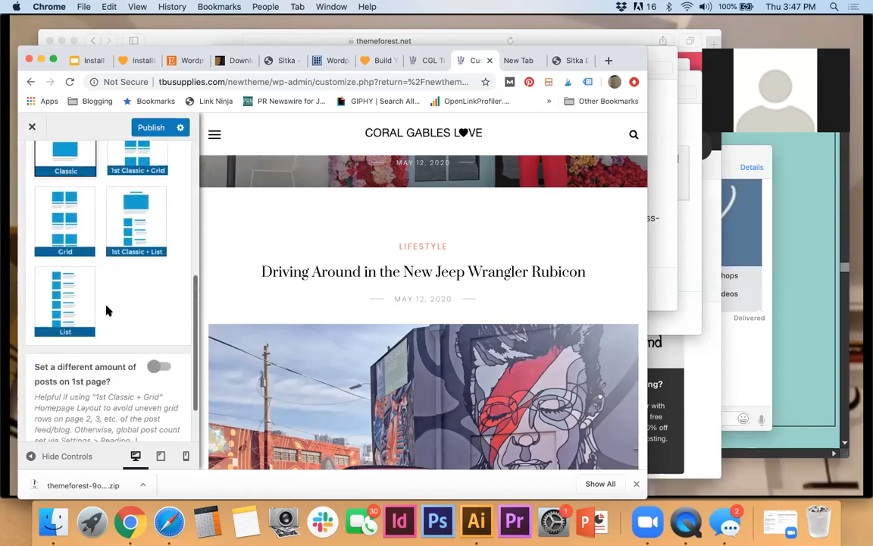
{"action": "scroll", "coordinate": [106, 311], "scroll_direction": "down", "scroll_amount": 2}
{"action": "scroll", "coordinate": [106, 311], "scroll_direction": "up", "scroll_amount": 8}
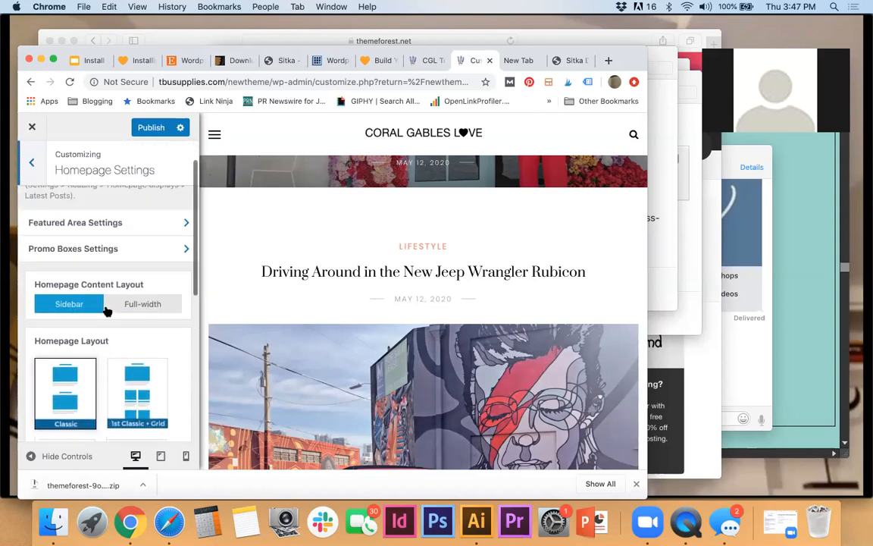
{"action": "scroll", "coordinate": [106, 311], "scroll_direction": "up", "scroll_amount": 2}
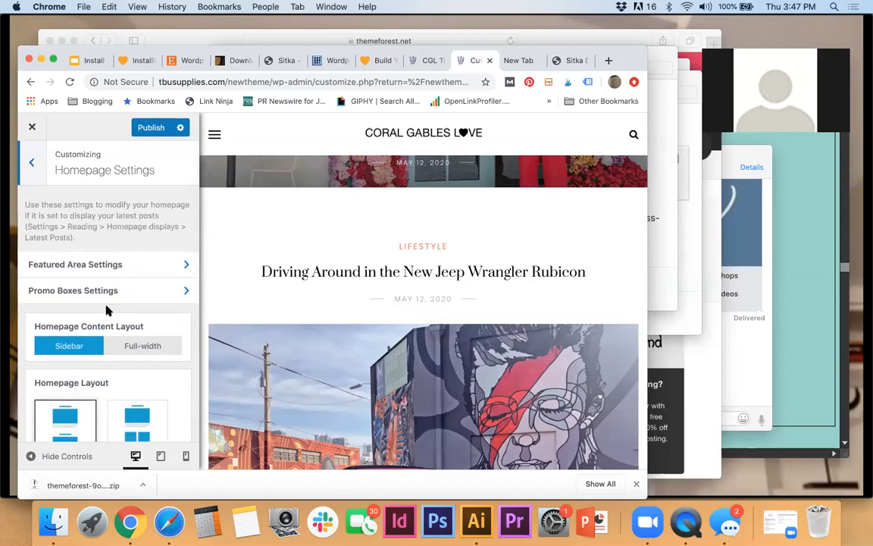
{"action": "scroll", "coordinate": [107, 311], "scroll_direction": "down", "scroll_amount": 8}
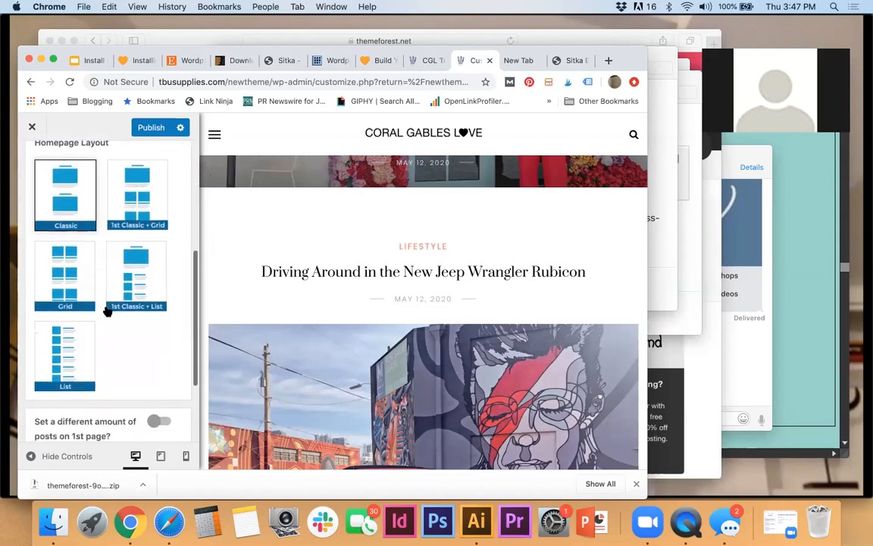
{"action": "scroll", "coordinate": [106, 311], "scroll_direction": "down", "scroll_amount": 4}
{"action": "scroll", "coordinate": [106, 311], "scroll_direction": "up", "scroll_amount": 8}
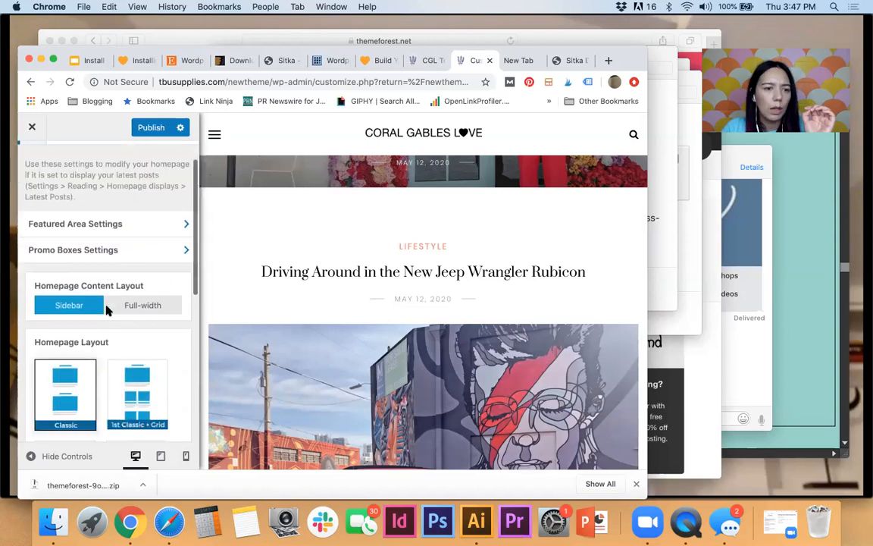
{"action": "scroll", "coordinate": [106, 303], "scroll_direction": "up", "scroll_amount": 2}
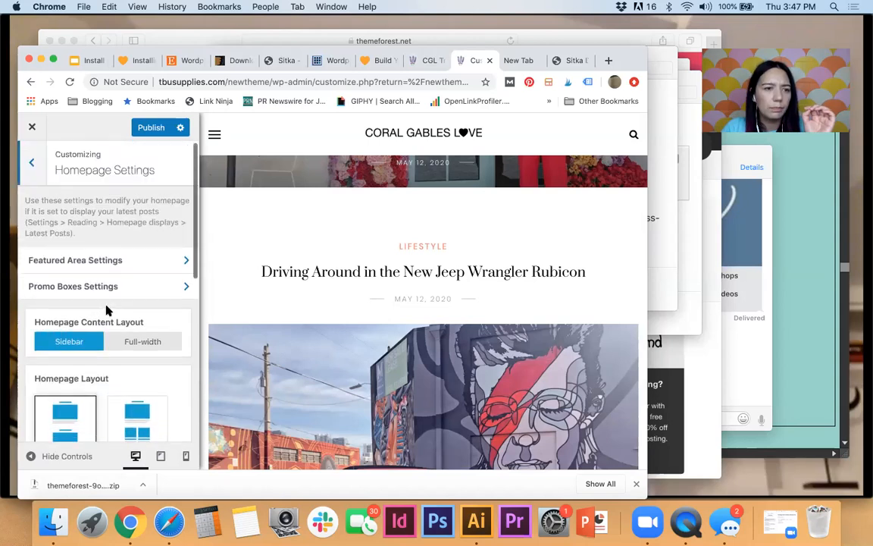
Review the Featured Area Settings, including slider width, carousel columns, item spacing and content type, and return to the Homepage Settings.
{"action": "left_click", "coordinate": [127, 265]}
{"action": "scroll", "coordinate": [189, 370], "scroll_direction": "down", "scroll_amount": 2}
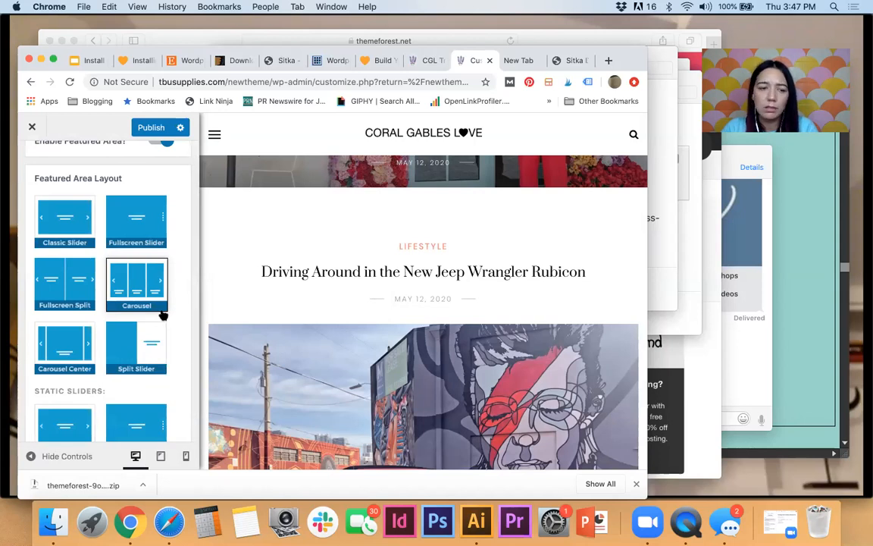
{"action": "scroll", "coordinate": [163, 315], "scroll_direction": "down", "scroll_amount": 5}
{"action": "scroll", "coordinate": [163, 315], "scroll_direction": "down", "scroll_amount": 4}
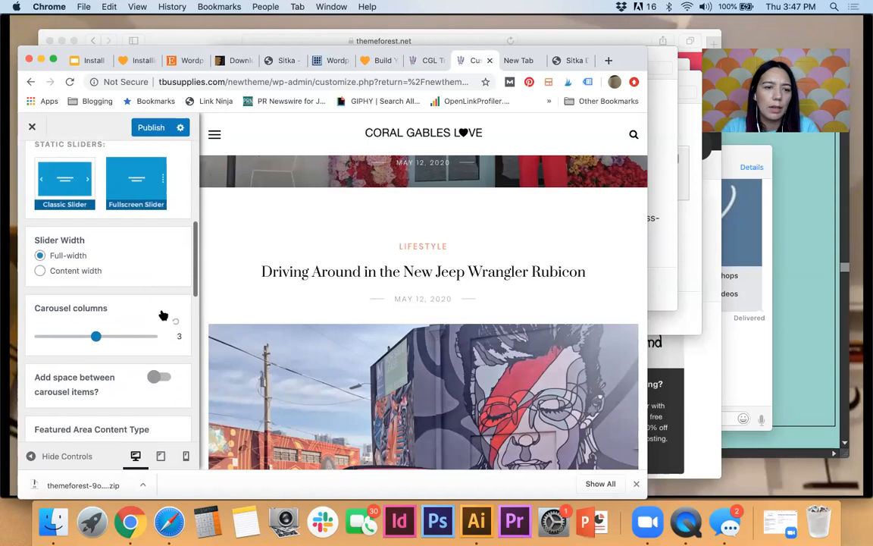
{"action": "scroll", "coordinate": [163, 315], "scroll_direction": "down", "scroll_amount": 1}
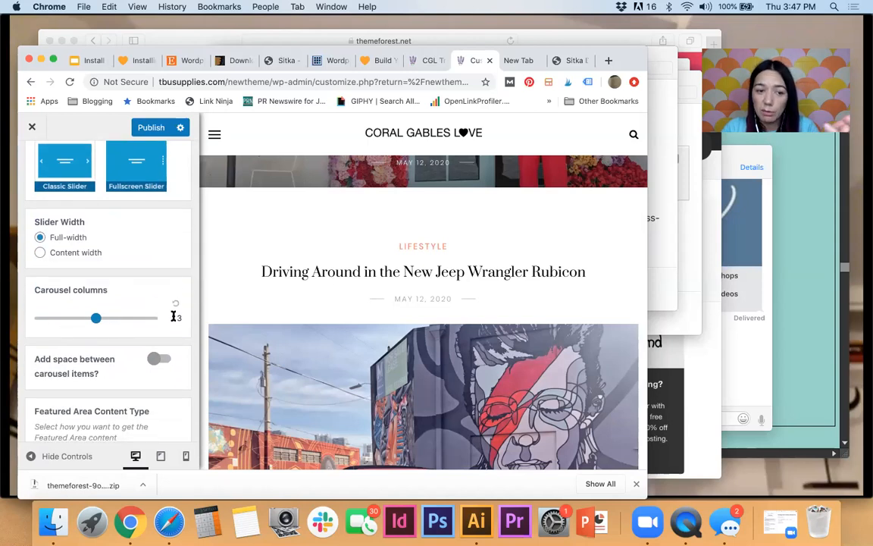
{"action": "scroll", "coordinate": [179, 379], "scroll_direction": "down", "scroll_amount": 1}
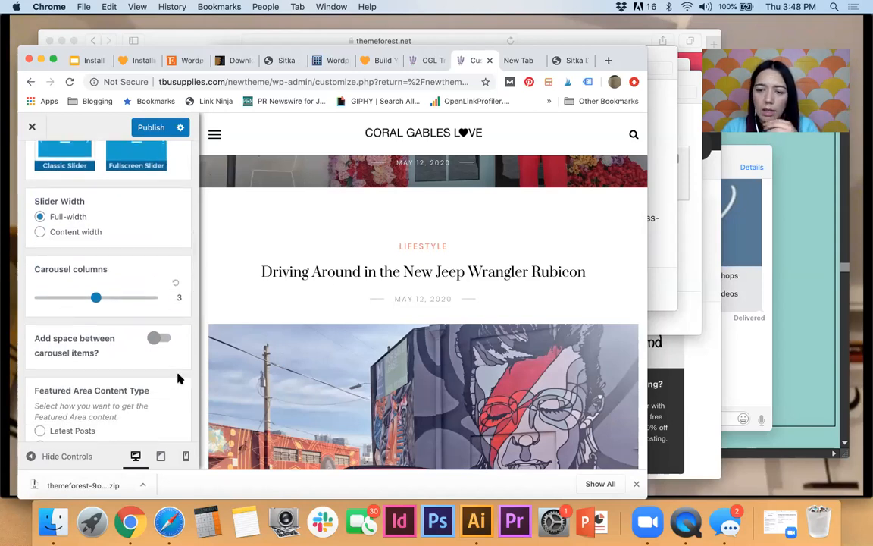
{"action": "scroll", "coordinate": [179, 379], "scroll_direction": "up", "scroll_amount": 2}
{"action": "scroll", "coordinate": [180, 379], "scroll_direction": "down", "scroll_amount": 4}
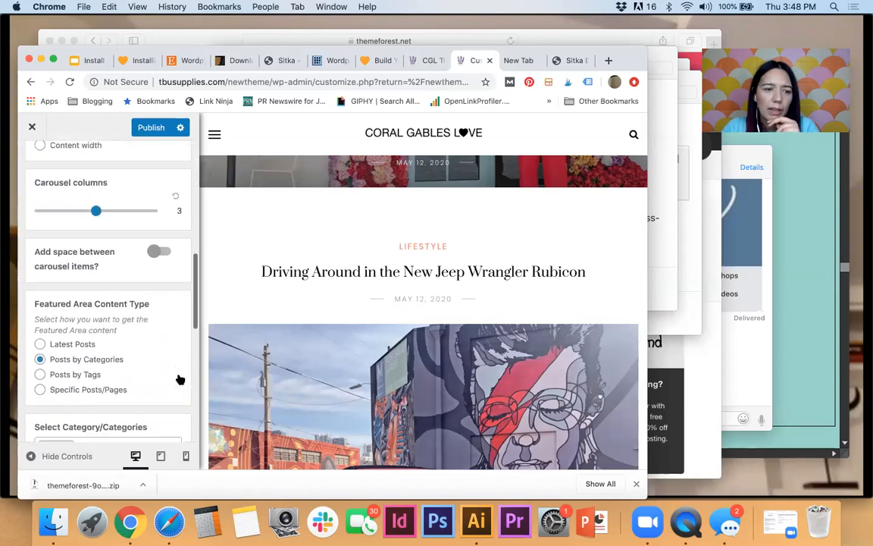
{"action": "scroll", "coordinate": [109, 362], "scroll_direction": "down", "scroll_amount": 1}
{"action": "scroll", "coordinate": [109, 362], "scroll_direction": "down", "scroll_amount": 3}
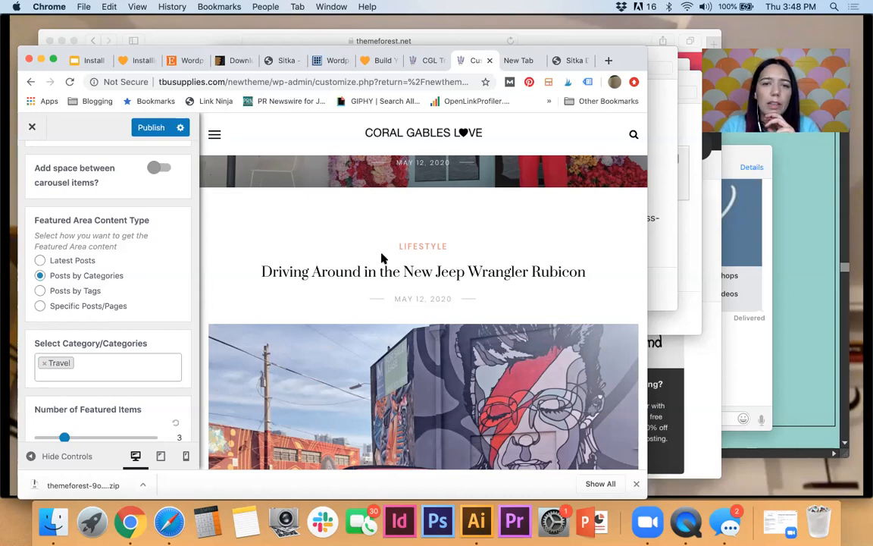
{"action": "scroll", "coordinate": [383, 258], "scroll_direction": "up", "scroll_amount": 2}
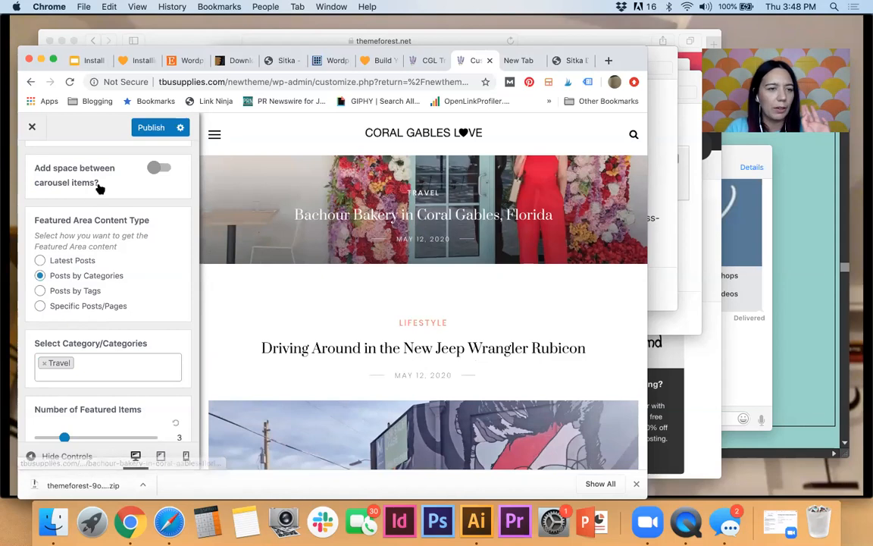
{"action": "scroll", "coordinate": [91, 182], "scroll_direction": "up", "scroll_amount": 5}
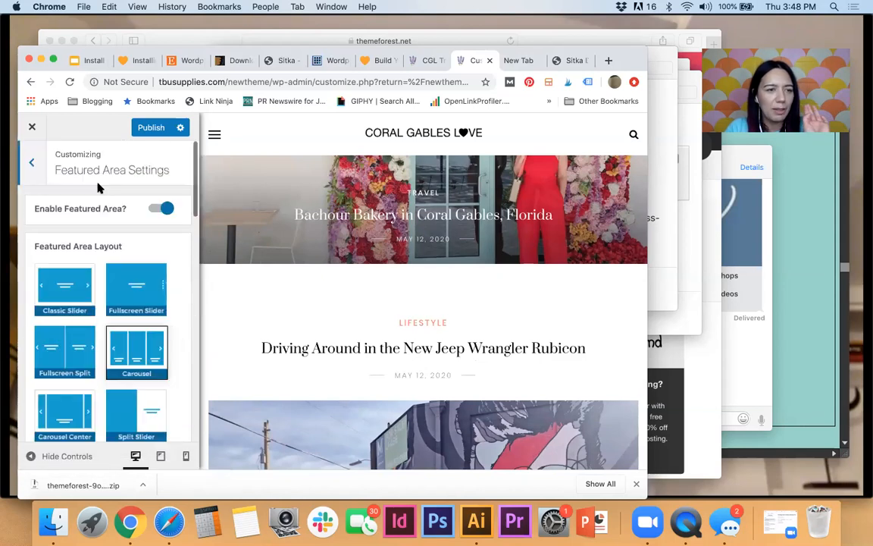
{"action": "left_click", "coordinate": [35, 165]}
Enable promo boxes for the homepage in the Promo Boxes Settings.
{"action": "scroll", "coordinate": [82, 303], "scroll_direction": "down", "scroll_amount": 2}
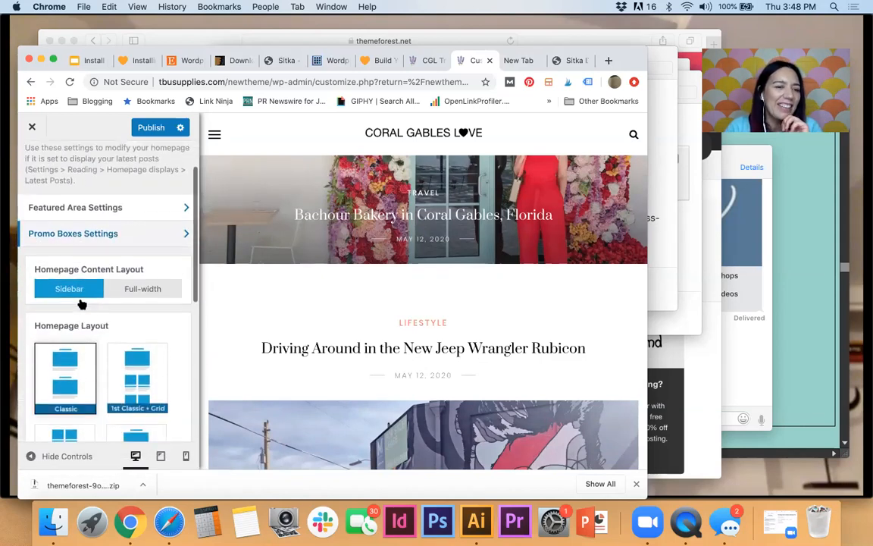
{"action": "left_click", "coordinate": [99, 229]}
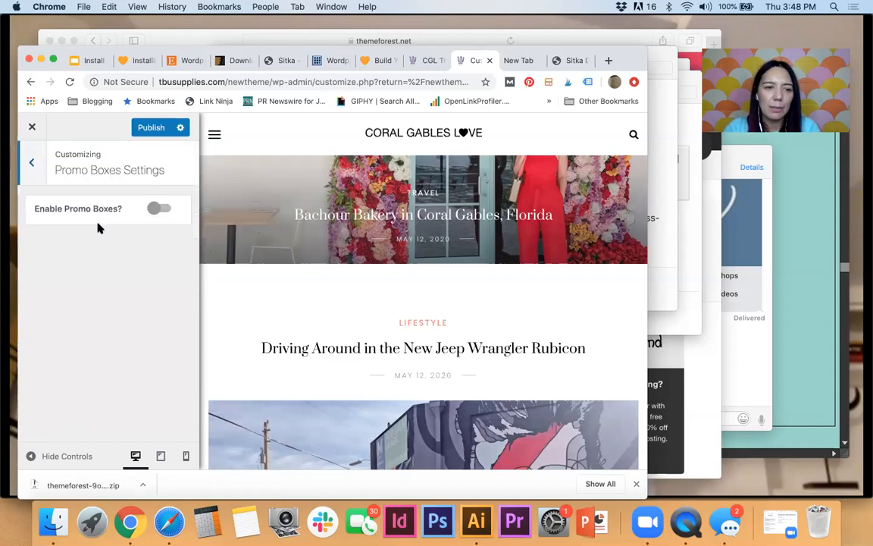
{"action": "left_click", "coordinate": [166, 211]}
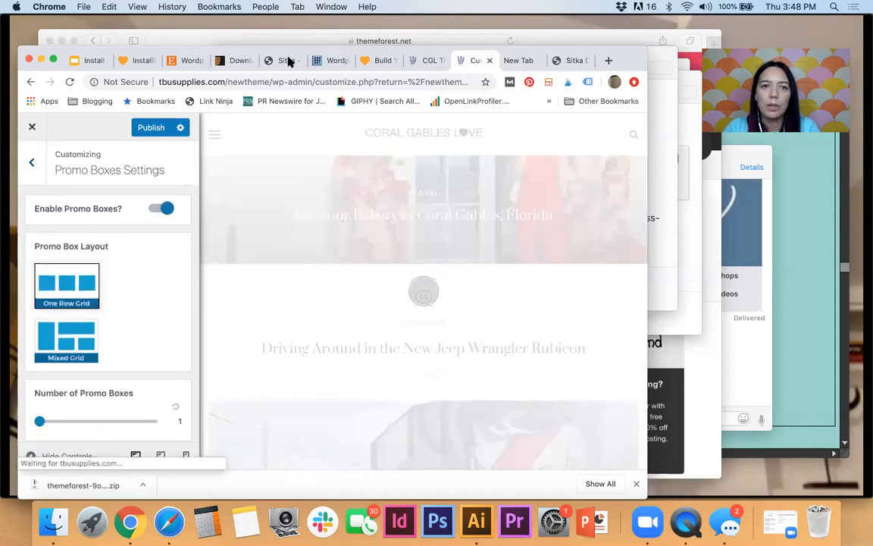
Look at the promo boxes in the Sitka theme demo, check the customizer preview against them, and go back to the Homepage Settings.
{"action": "left_click", "coordinate": [288, 62]}
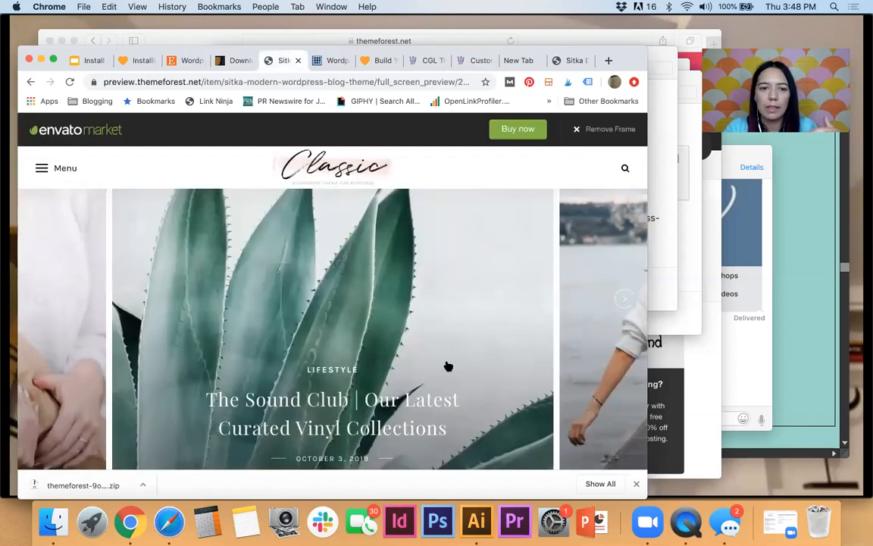
{"action": "scroll", "coordinate": [447, 364], "scroll_direction": "down", "scroll_amount": 2}
{"action": "scroll", "coordinate": [417, 362], "scroll_direction": "up", "scroll_amount": 2}
{"action": "scroll", "coordinate": [438, 316], "scroll_direction": "down", "scroll_amount": 5}
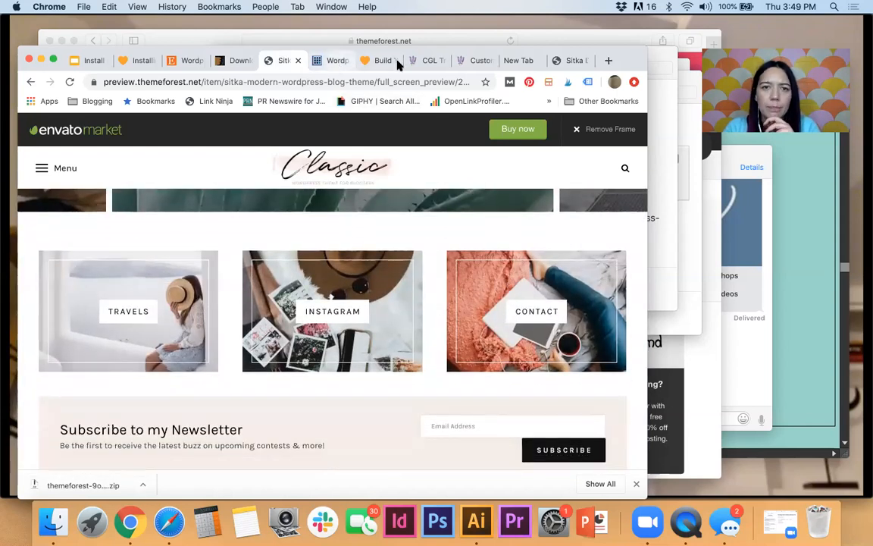
{"action": "left_click", "coordinate": [433, 62]}
{"action": "left_click", "coordinate": [476, 63]}
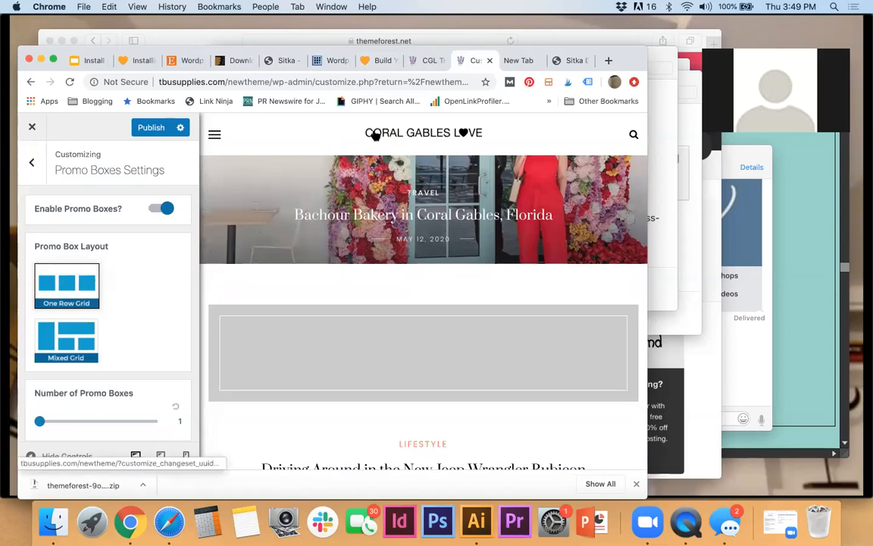
{"action": "left_click", "coordinate": [34, 165]}
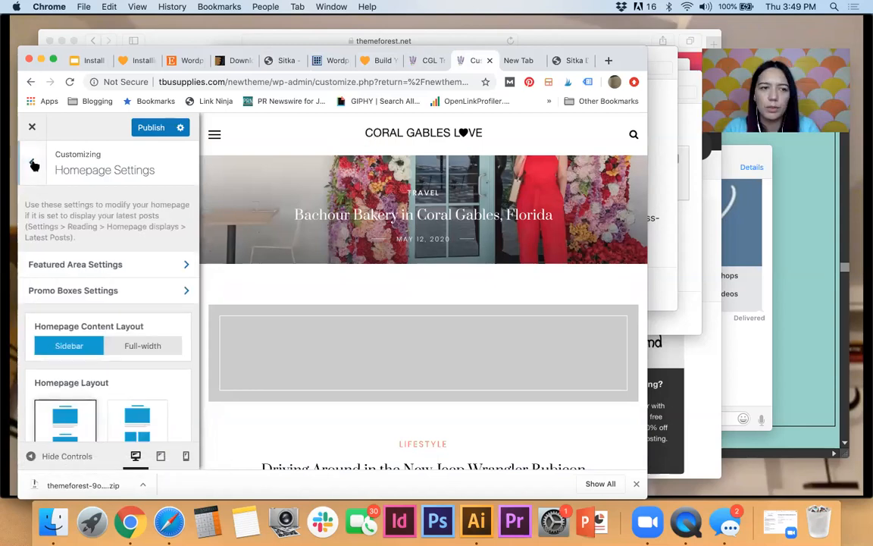
Open the promo boxes settings within the homepage settings and set the number of promo boxes to 3.
{"action": "left_click", "coordinate": [34, 166]}
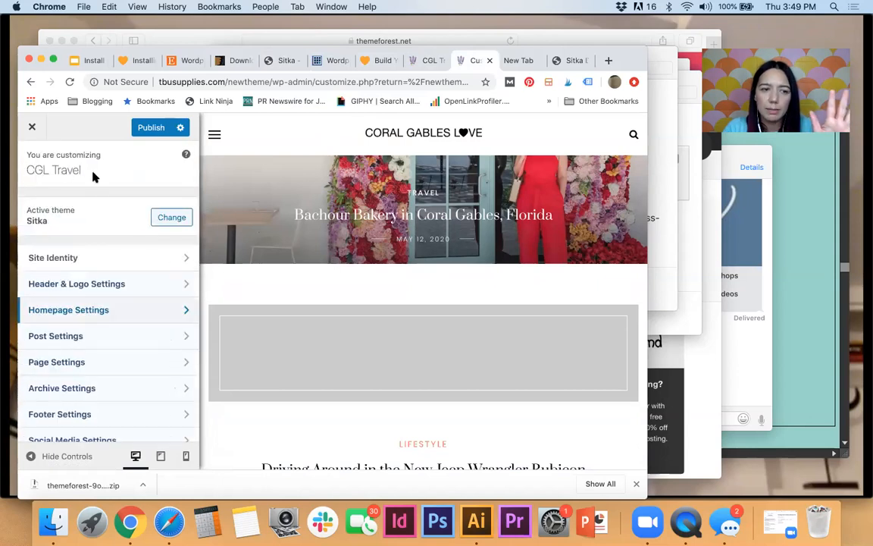
{"action": "left_click", "coordinate": [101, 312]}
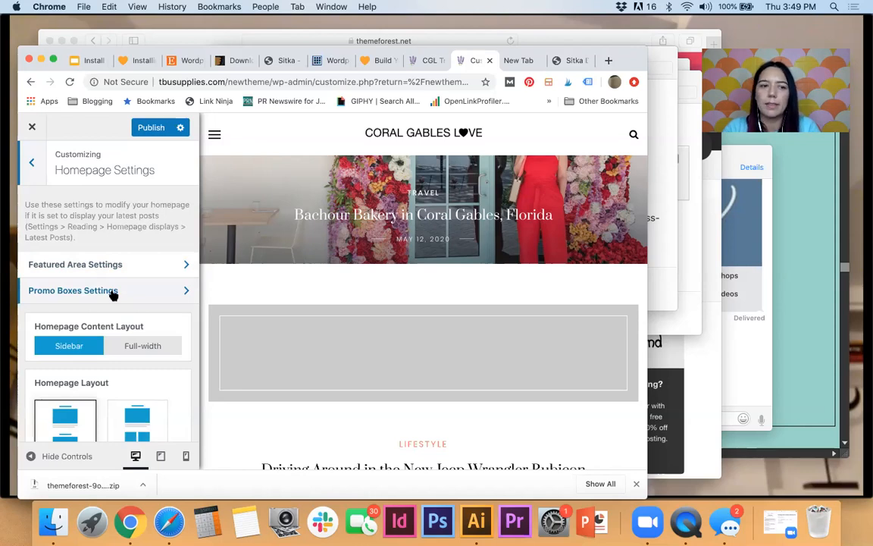
{"action": "left_click", "coordinate": [113, 294]}
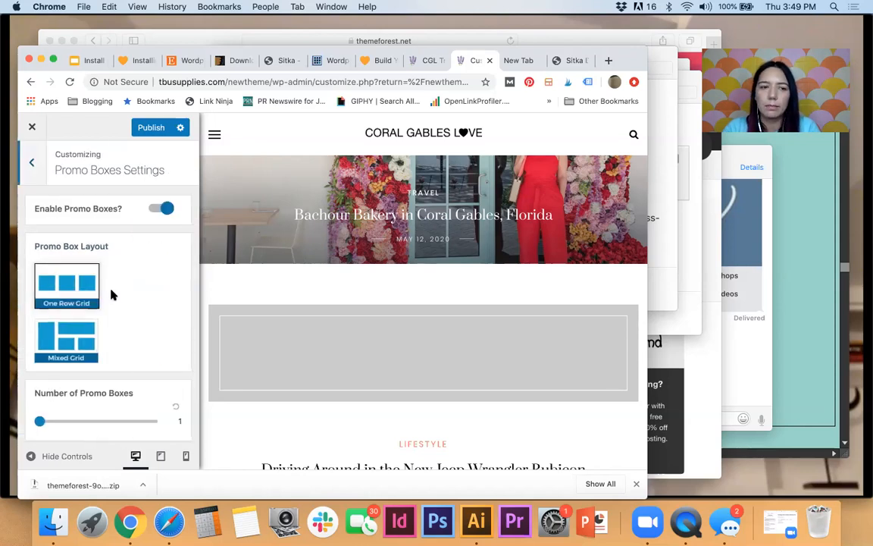
{"action": "scroll", "coordinate": [113, 294], "scroll_direction": "down", "scroll_amount": 2}
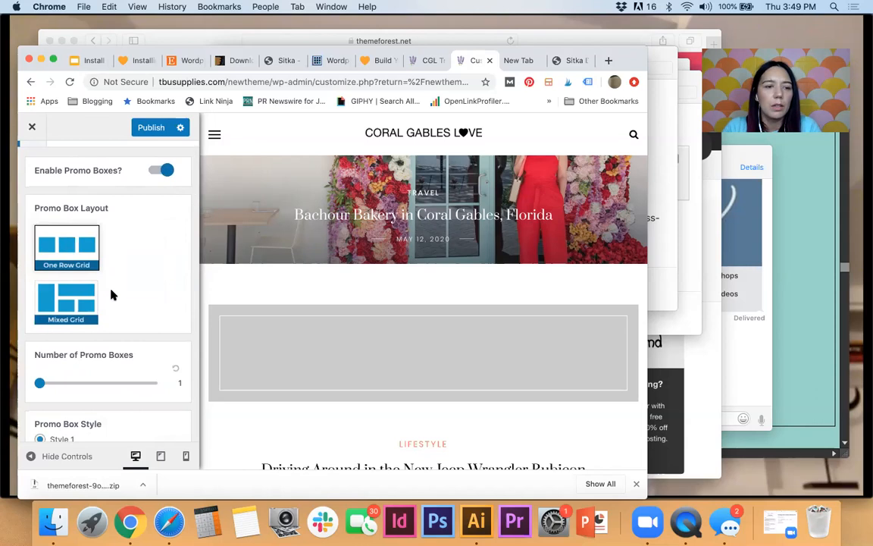
{"action": "scroll", "coordinate": [113, 294], "scroll_direction": "down", "scroll_amount": 2}
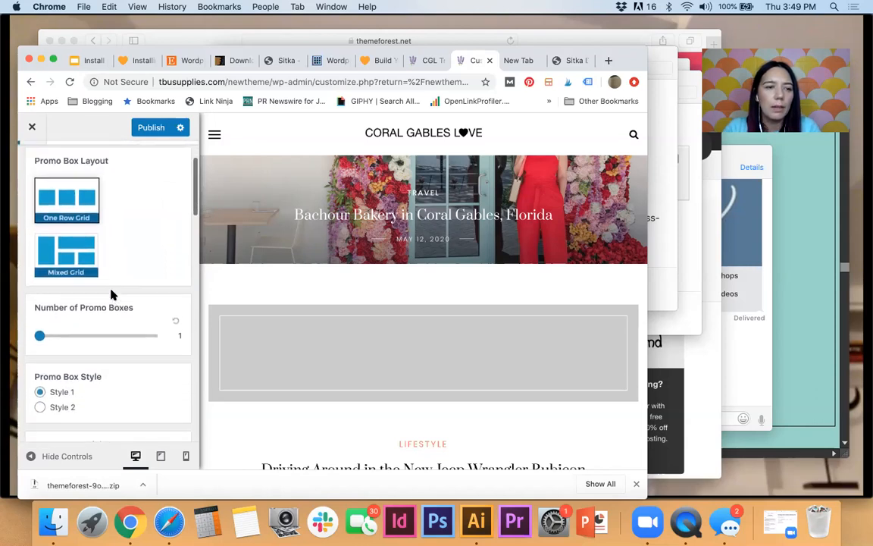
{"action": "scroll", "coordinate": [113, 294], "scroll_direction": "up", "scroll_amount": 1}
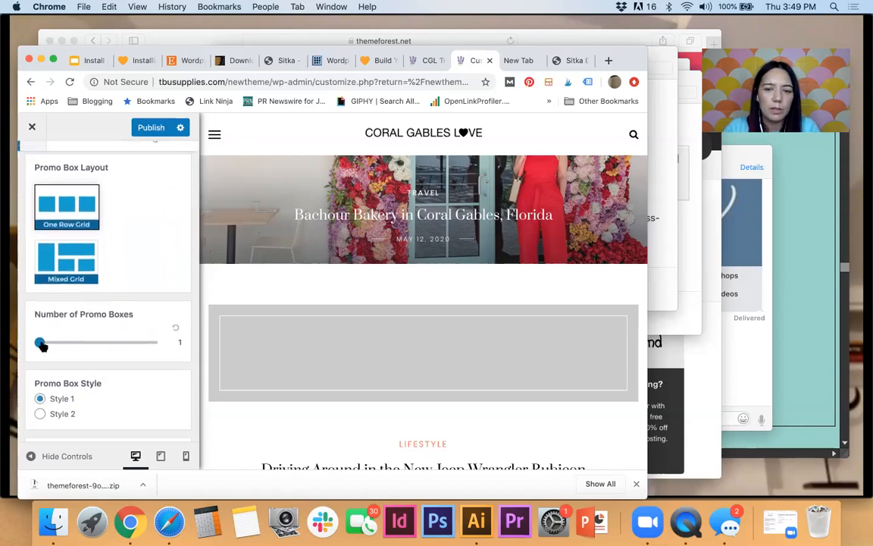
{"action": "left_click_drag", "start_coordinate": [42, 345], "coordinate": [107, 345]}
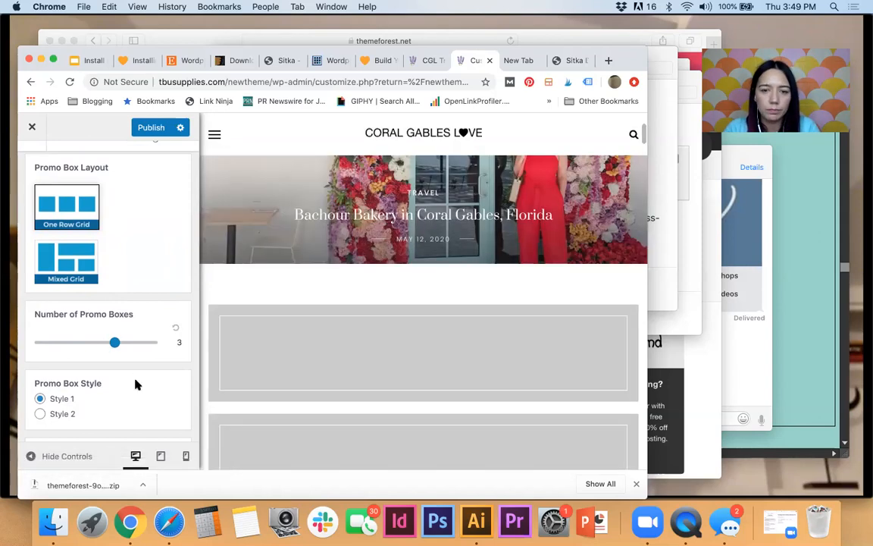
Review the promo box layout, style, height and content options, and compare them with the promo boxes on the Sitka theme demo.
{"action": "scroll", "coordinate": [136, 385], "scroll_direction": "down", "scroll_amount": 1}
{"action": "scroll", "coordinate": [137, 385], "scroll_direction": "up", "scroll_amount": 2}
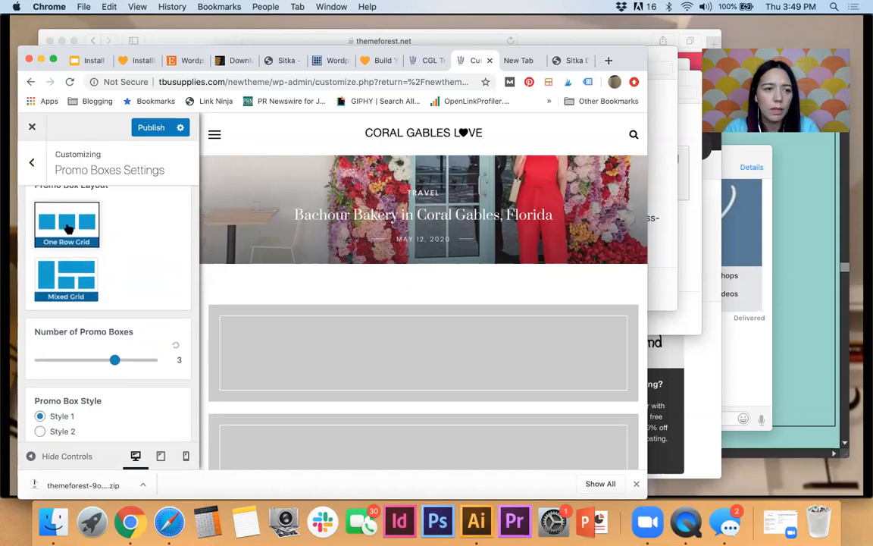
{"action": "scroll", "coordinate": [114, 362], "scroll_direction": "up", "scroll_amount": 2}
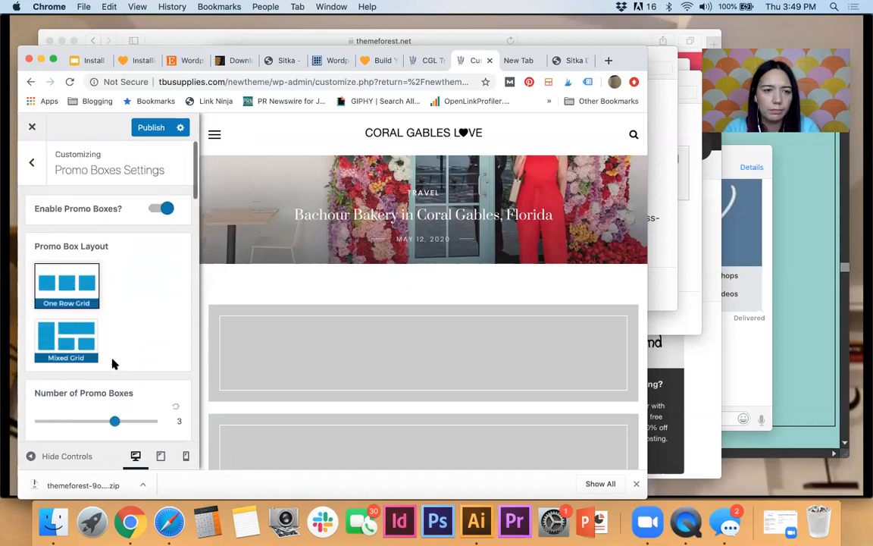
{"action": "scroll", "coordinate": [113, 363], "scroll_direction": "down", "scroll_amount": 4}
{"action": "scroll", "coordinate": [112, 364], "scroll_direction": "down", "scroll_amount": 5}
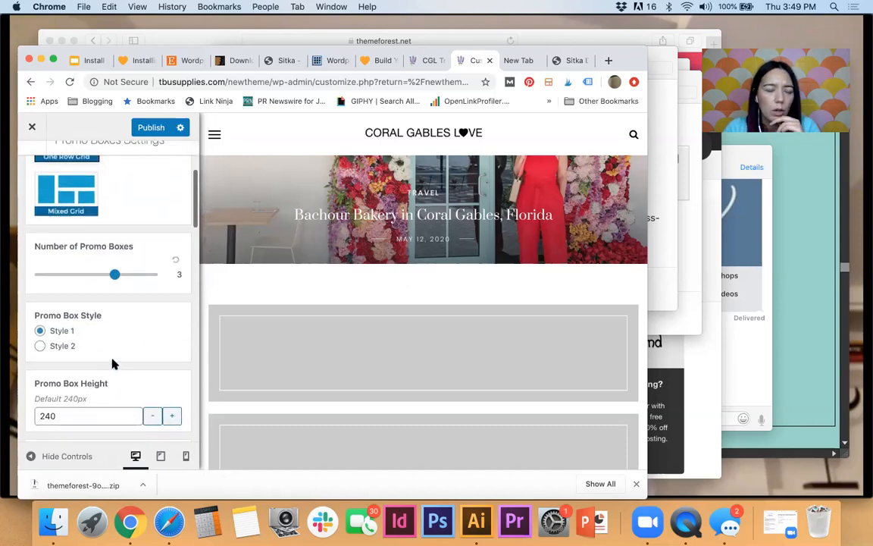
{"action": "scroll", "coordinate": [114, 363], "scroll_direction": "down", "scroll_amount": 4}
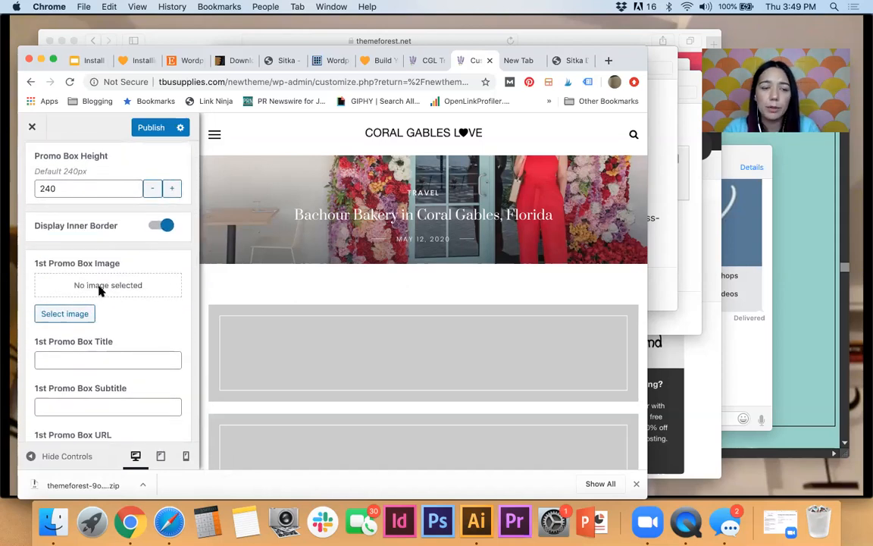
{"action": "scroll", "coordinate": [75, 322], "scroll_direction": "down", "scroll_amount": 1}
{"action": "scroll", "coordinate": [72, 318], "scroll_direction": "down", "scroll_amount": 1}
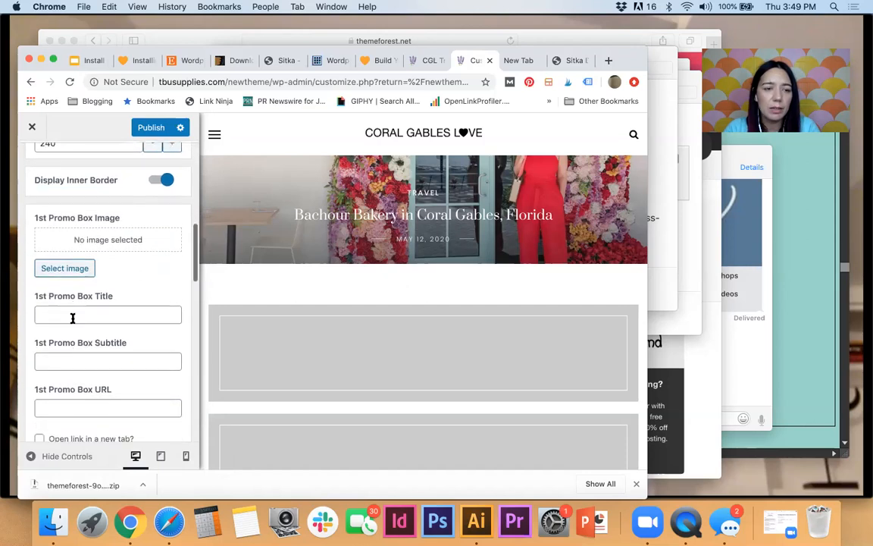
{"action": "scroll", "coordinate": [72, 303], "scroll_direction": "up", "scroll_amount": 1}
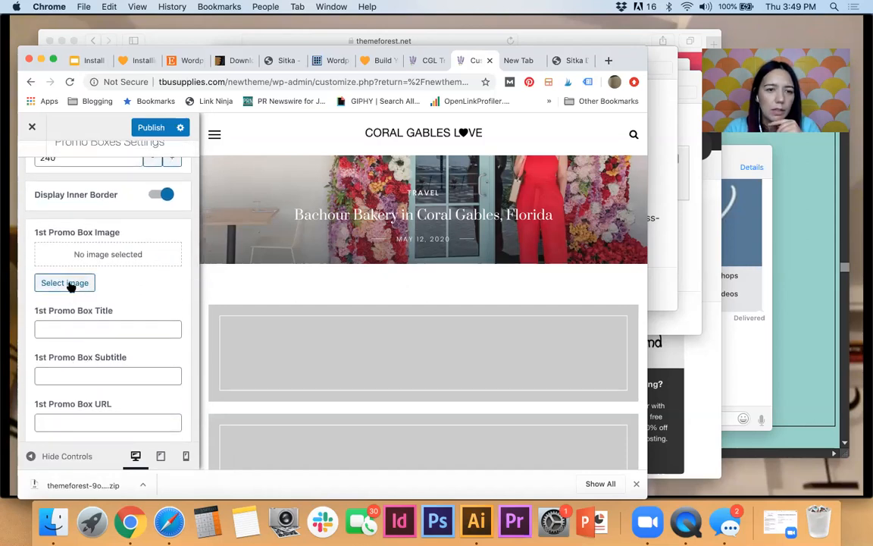
{"action": "left_click", "coordinate": [272, 61]}
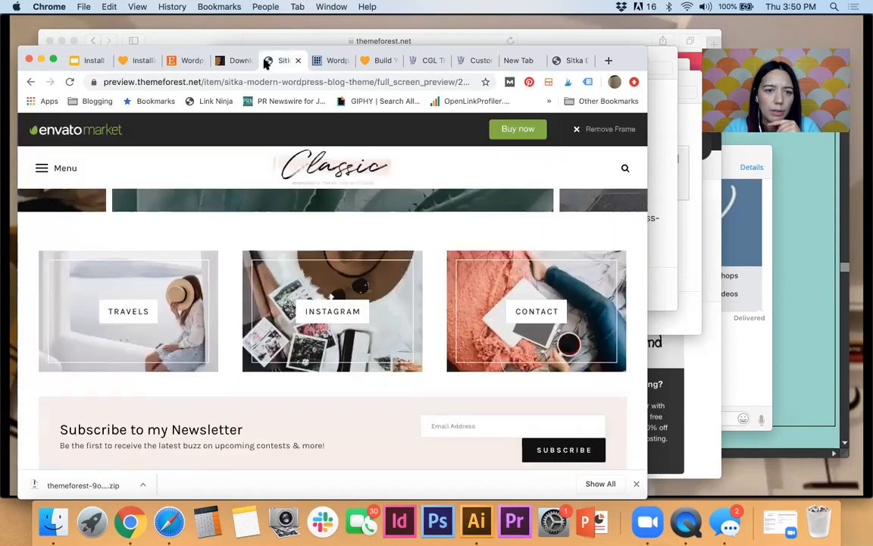
{"action": "left_click", "coordinate": [434, 62]}
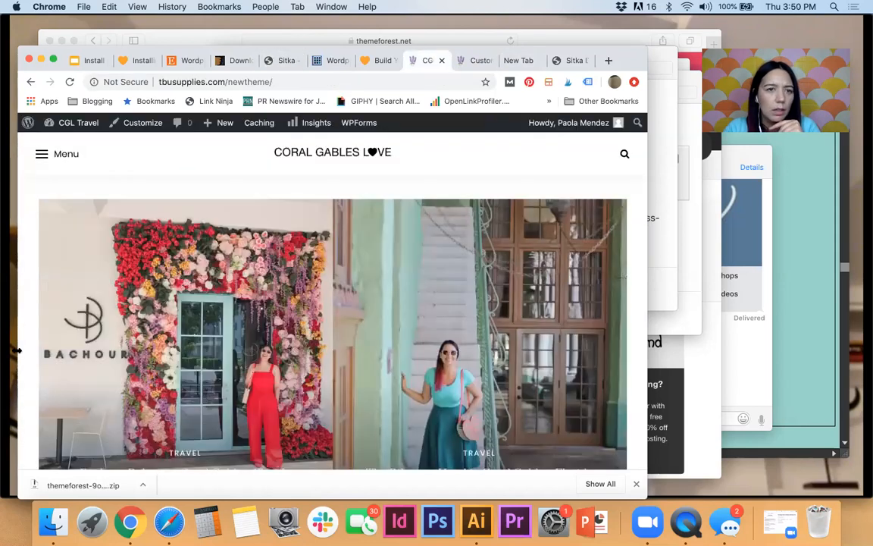
{"action": "left_click", "coordinate": [477, 62]}
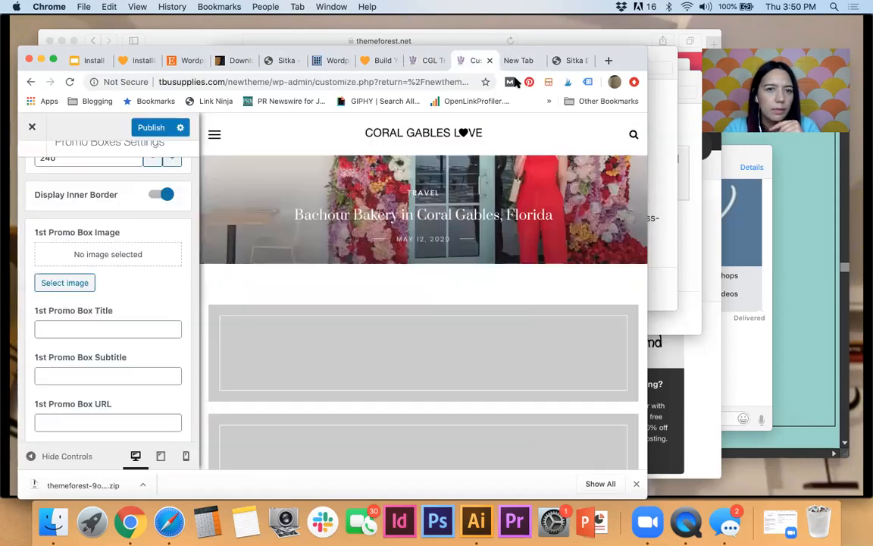
Set the 1st promo box image to Villa-de-leyva-cobbled-streets.jpg from the media library.
{"action": "left_click", "coordinate": [53, 283]}
{"action": "left_click", "coordinate": [332, 316]}
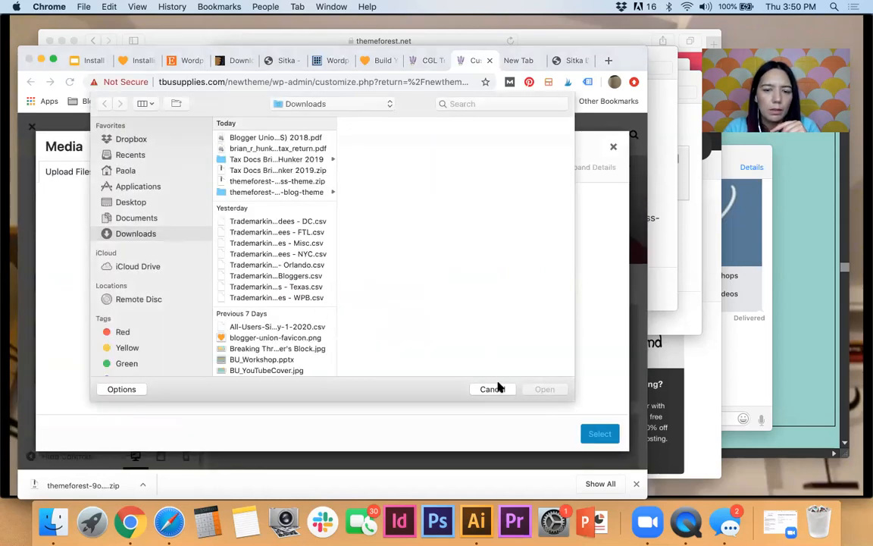
{"action": "key", "text": "Escape"}
{"action": "left_click", "coordinate": [148, 169]}
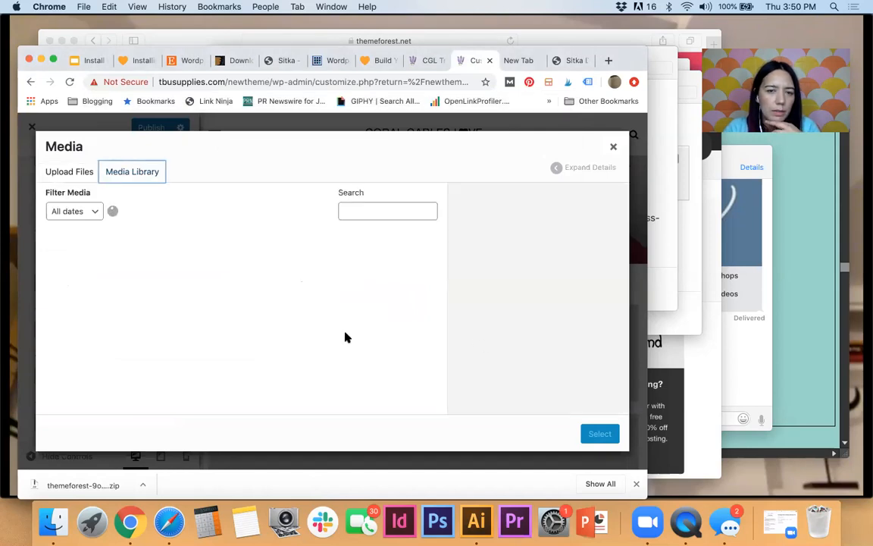
{"action": "scroll", "coordinate": [345, 337], "scroll_direction": "down", "scroll_amount": 2}
{"action": "scroll", "coordinate": [347, 339], "scroll_direction": "down", "scroll_amount": 3}
{"action": "scroll", "coordinate": [347, 339], "scroll_direction": "down", "scroll_amount": 4}
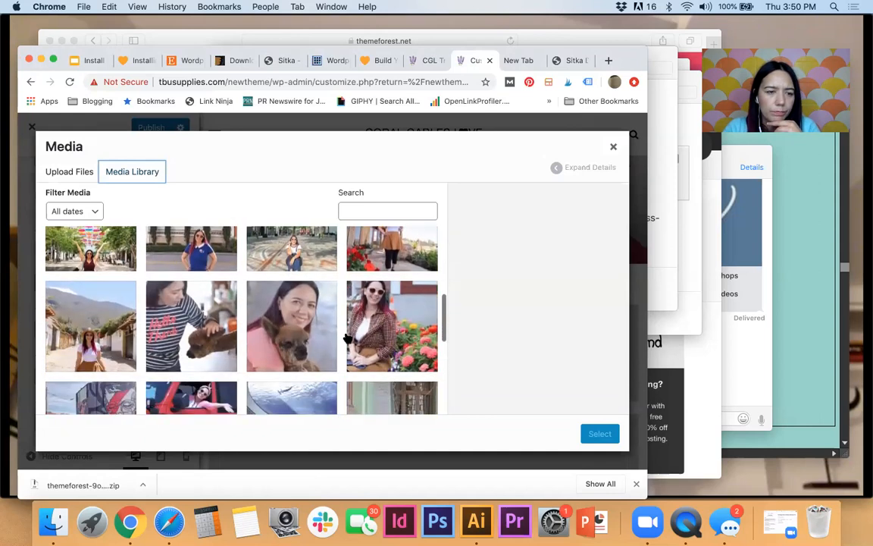
{"action": "left_click", "coordinate": [84, 326]}
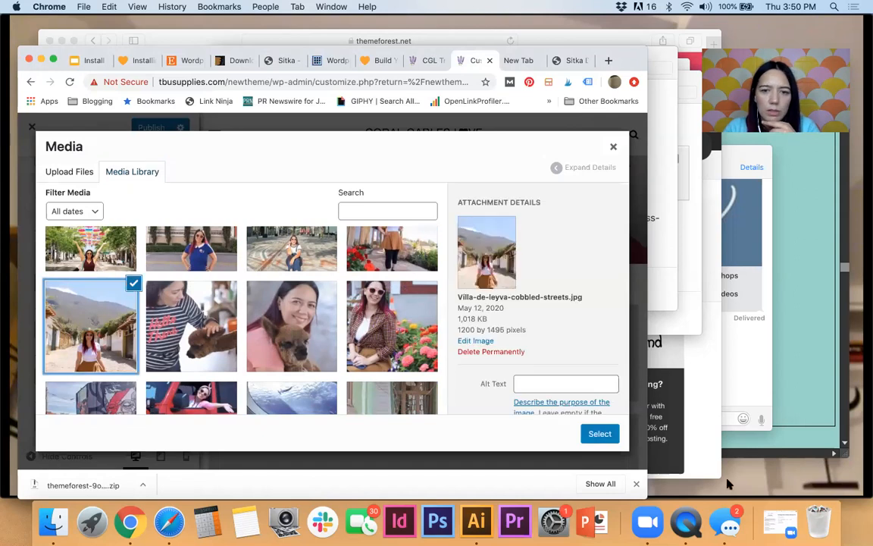
{"action": "left_click", "coordinate": [600, 434]}
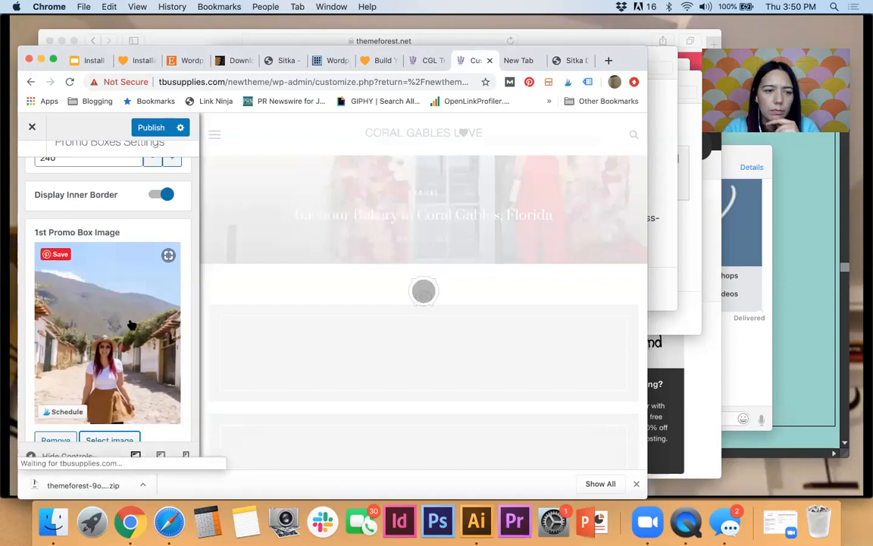
Publish the promo box changes and widen the browser window to enlarge the site preview.
{"action": "scroll", "coordinate": [130, 324], "scroll_direction": "down", "scroll_amount": 5}
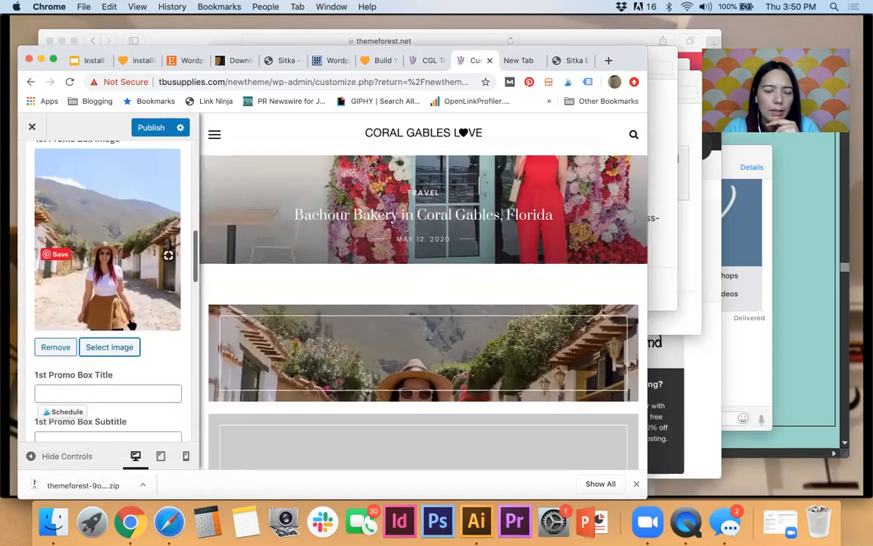
{"action": "scroll", "coordinate": [131, 325], "scroll_direction": "down", "scroll_amount": 2}
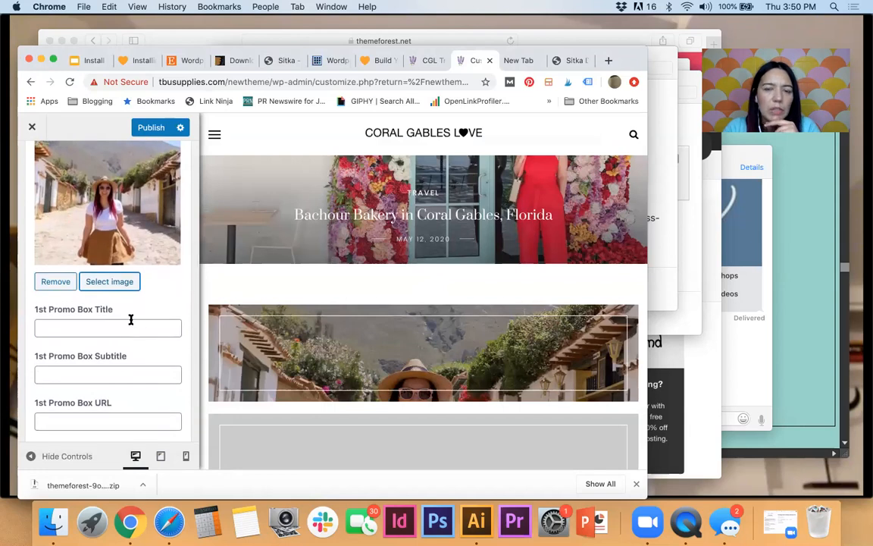
{"action": "left_click", "coordinate": [150, 127]}
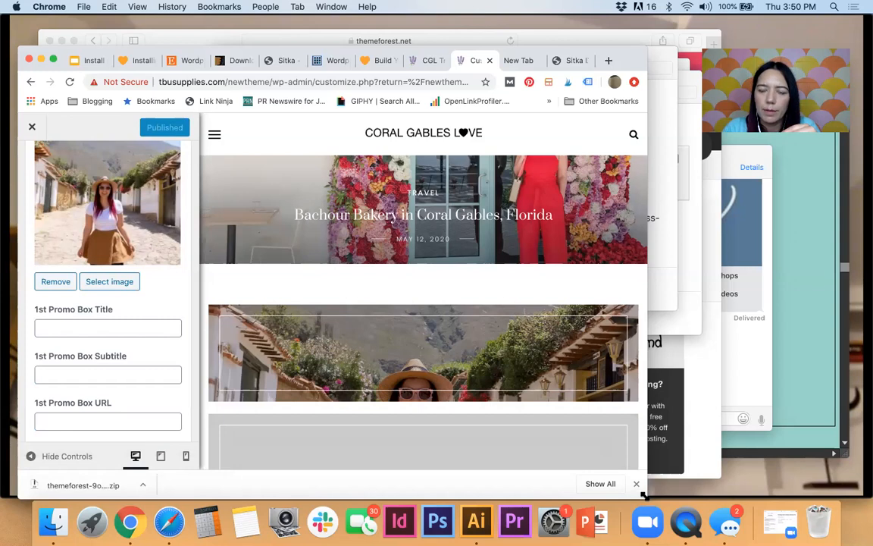
{"action": "left_click_drag", "start_coordinate": [647, 497], "coordinate": [863, 502]}
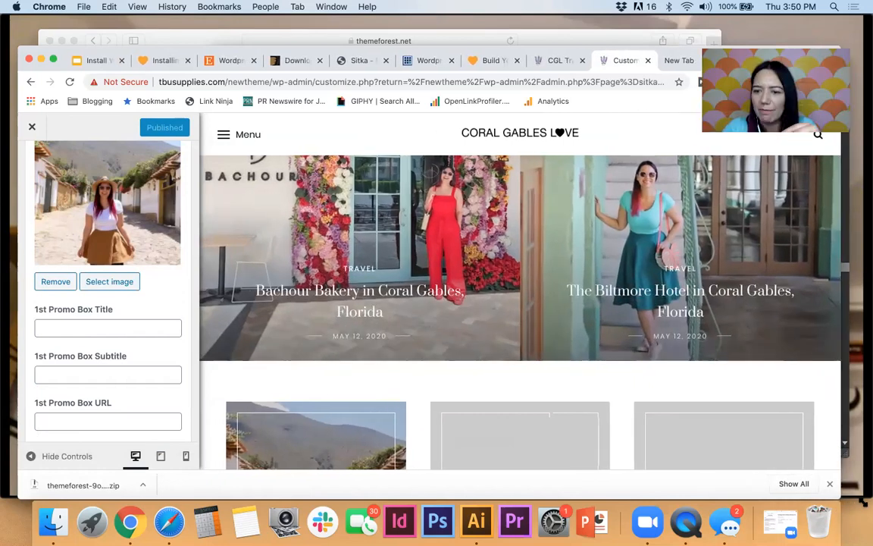
{"action": "left_click_drag", "start_coordinate": [808, 494], "coordinate": [740, 494]}
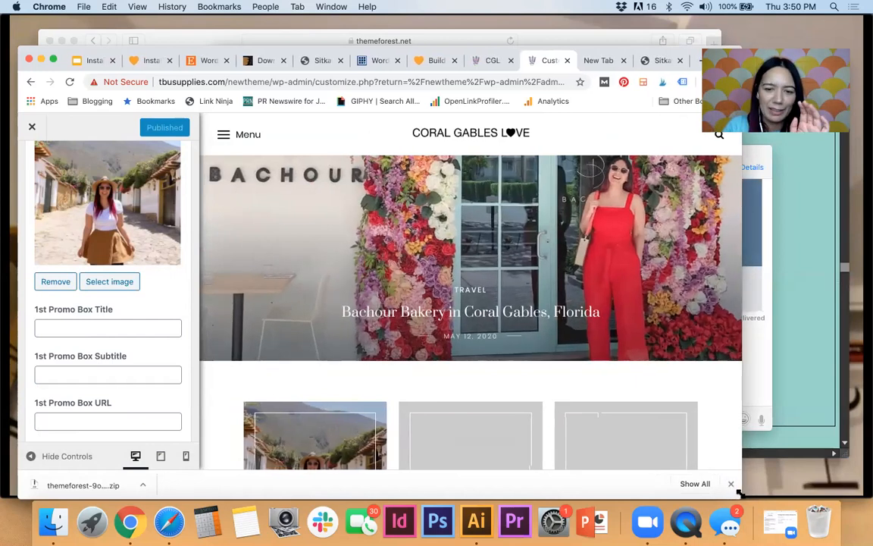
Set the 1st promo box title to TRAVEL.
{"action": "scroll", "coordinate": [382, 398], "scroll_direction": "down", "scroll_amount": 5}
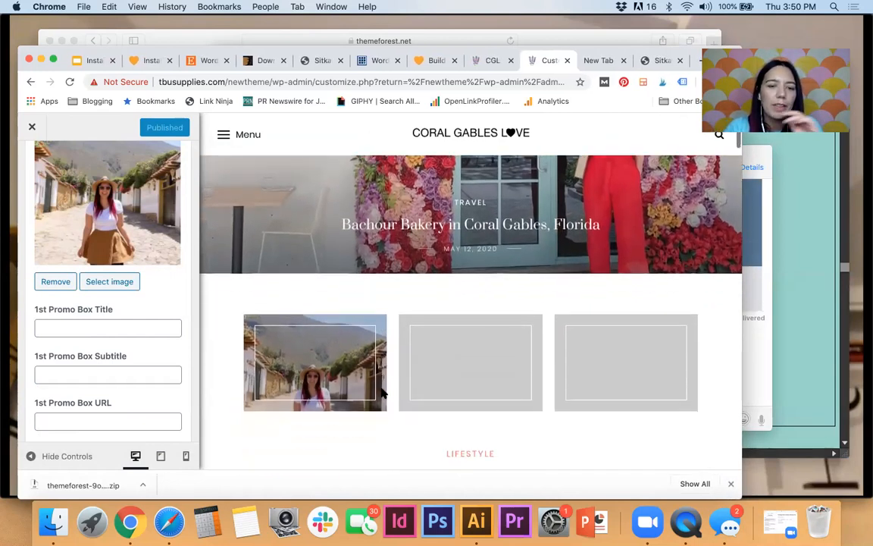
{"action": "left_click", "coordinate": [89, 327]}
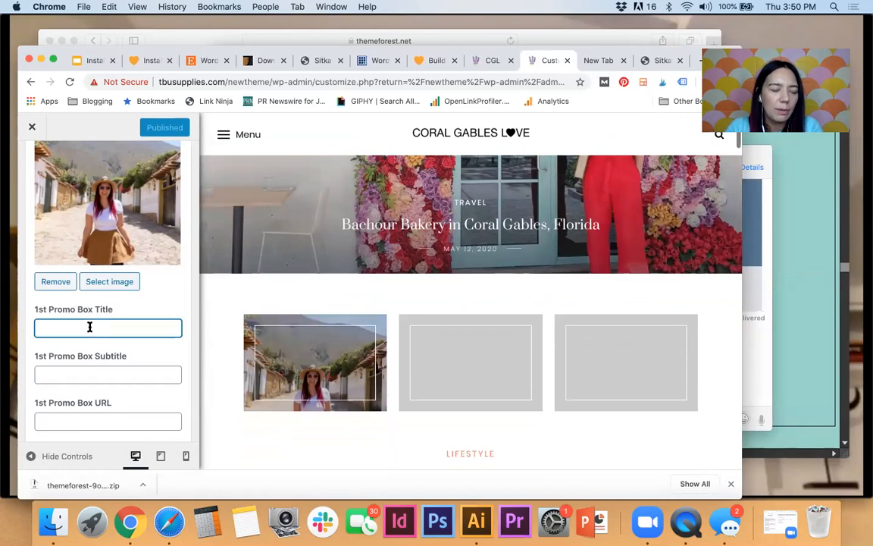
{"action": "type", "text": "TRAVEL"}
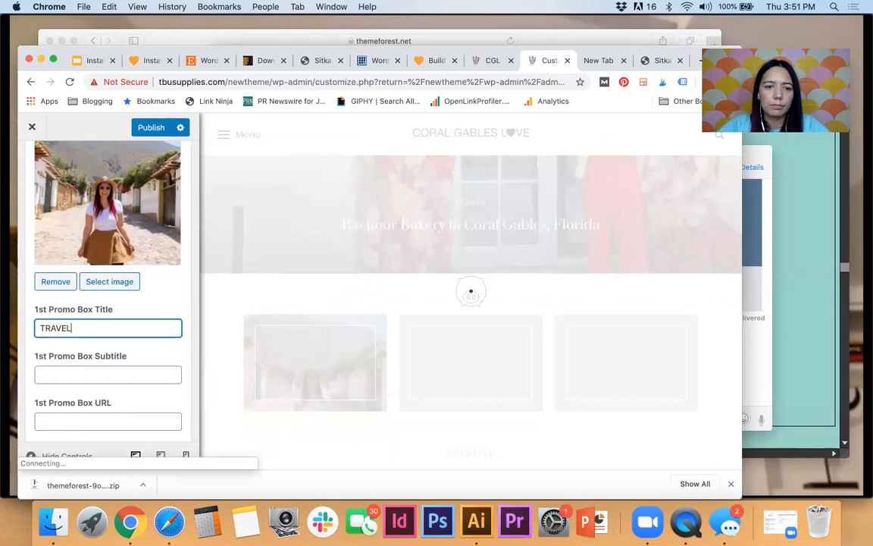
{"action": "scroll", "coordinate": [106, 396], "scroll_direction": "down", "scroll_amount": 2}
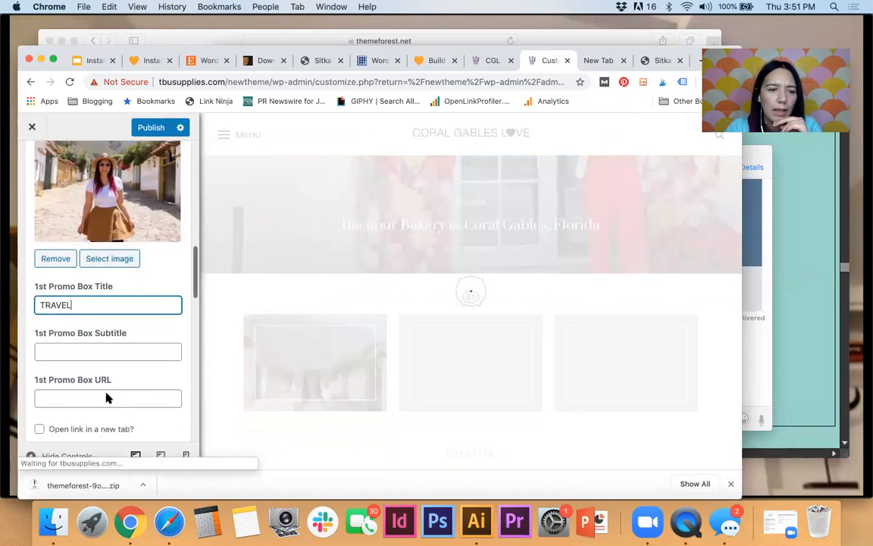
{"action": "left_click", "coordinate": [106, 390]}
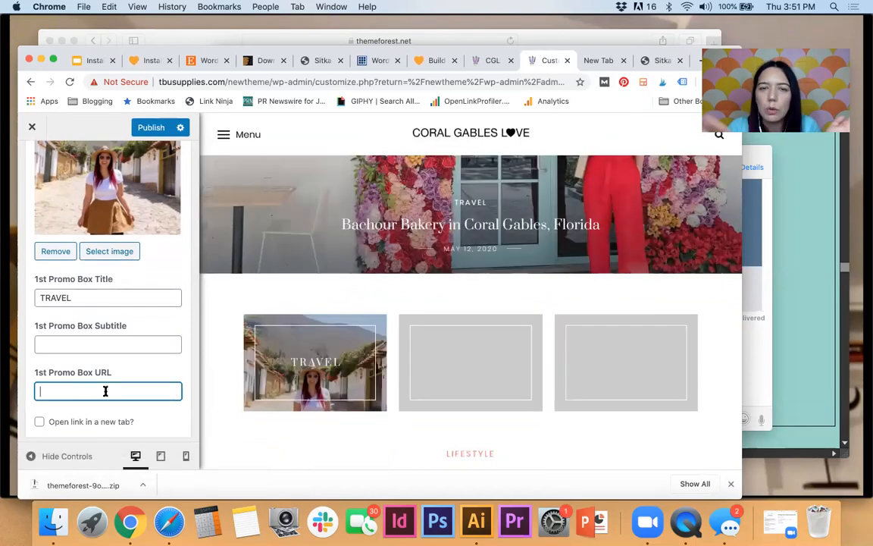
{"action": "left_click", "coordinate": [490, 65]}
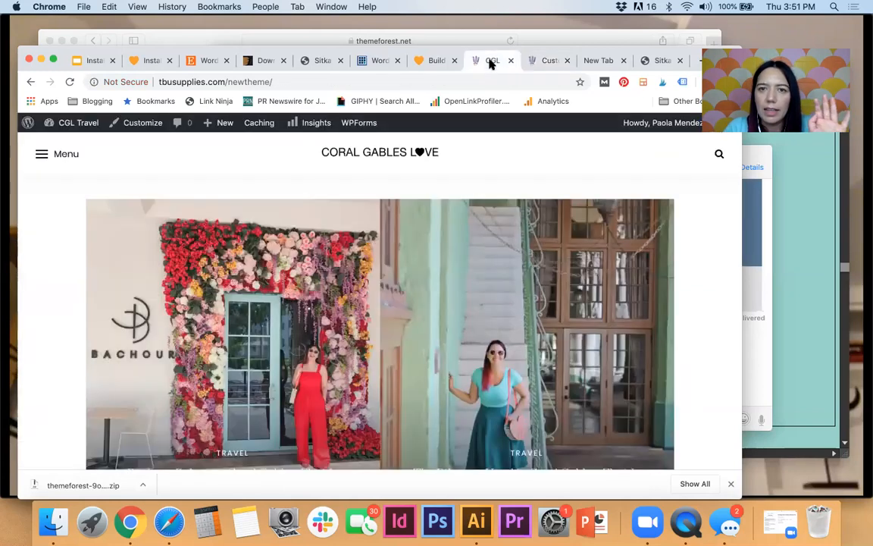
{"action": "left_click", "coordinate": [59, 156]}
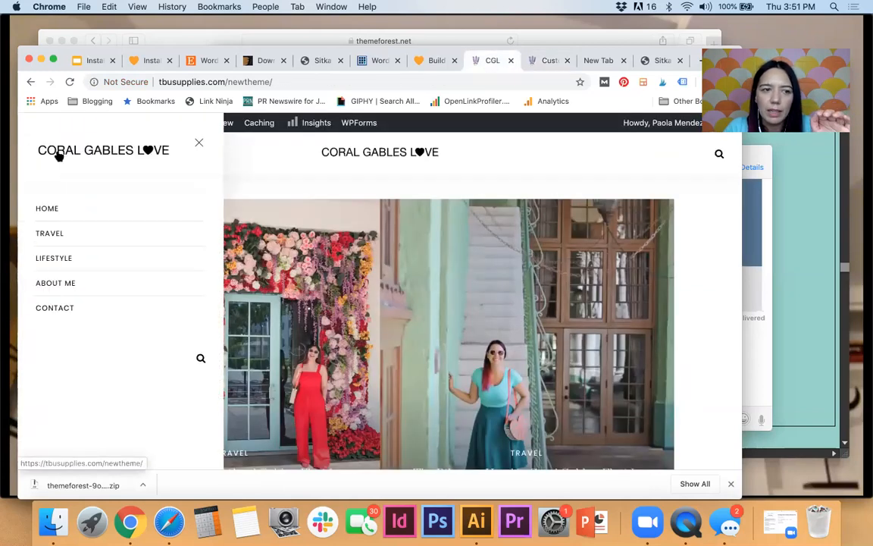
{"action": "left_click", "coordinate": [49, 234]}
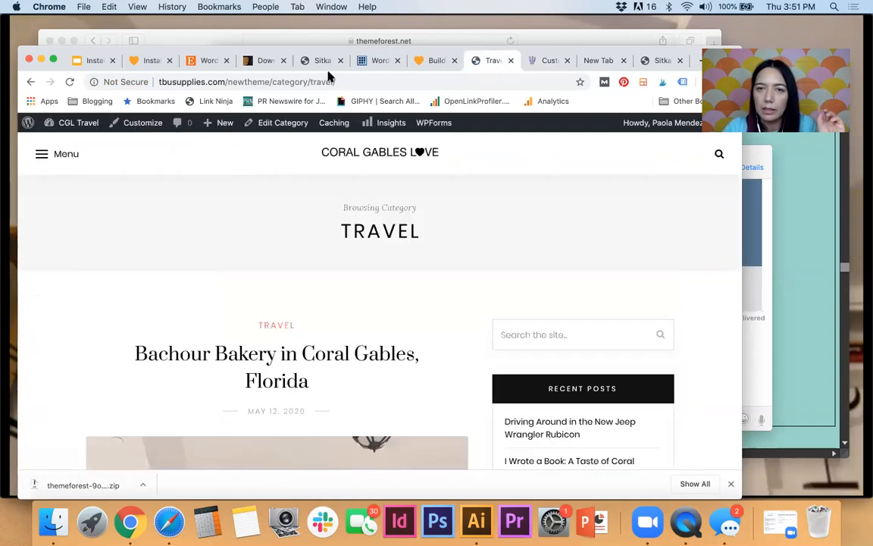
{"action": "left_click", "coordinate": [346, 81]}
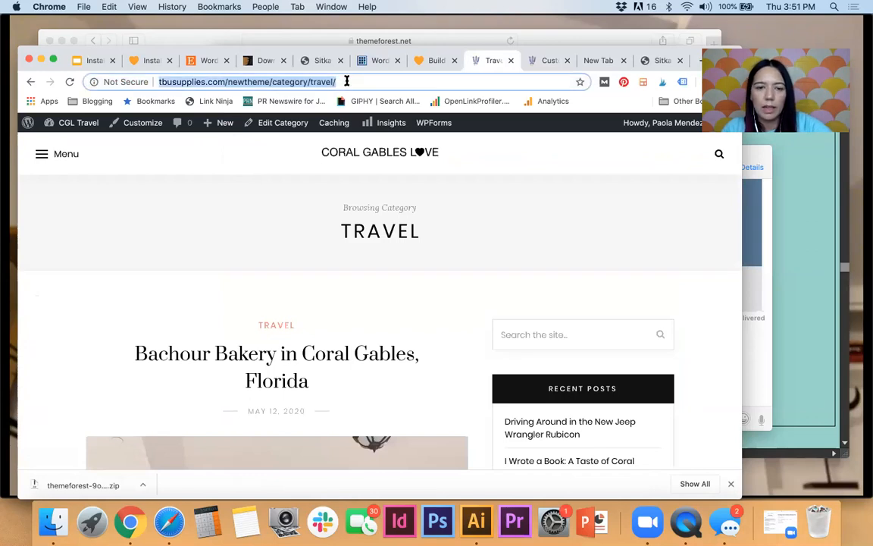
{"action": "left_click", "coordinate": [552, 66]}
{"action": "key", "text": "super+v"}
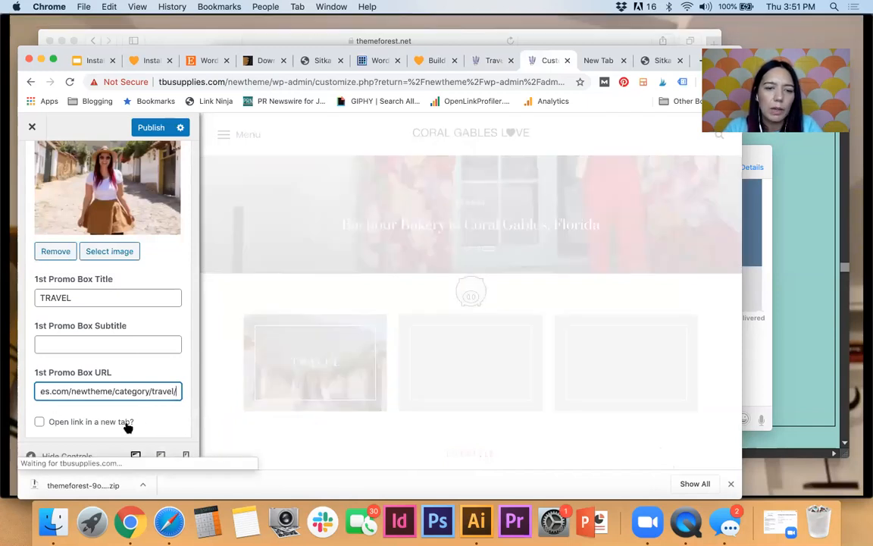
Set the 2nd promo box image to Books-and-Books-Coral-Gables-scaled.jpg from the media library, narrowing the browser window before confirming.
{"action": "scroll", "coordinate": [128, 429], "scroll_direction": "down", "scroll_amount": 3}
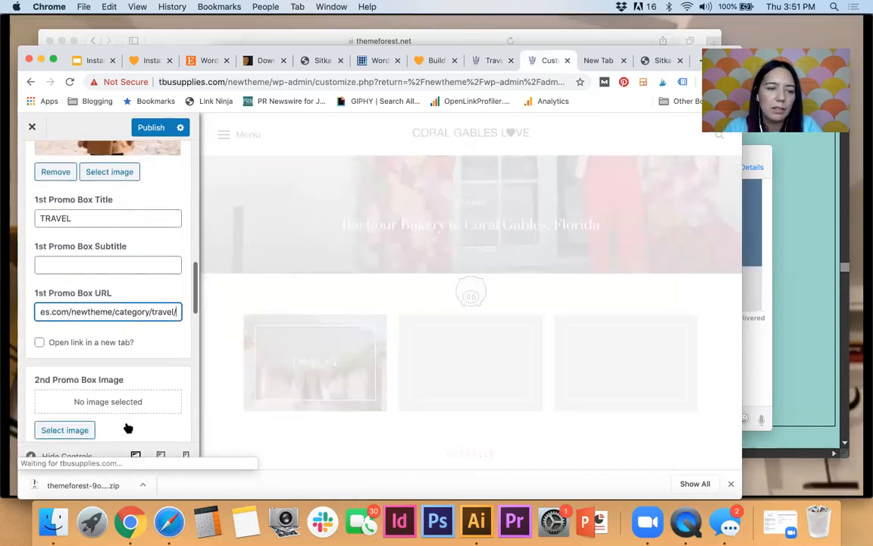
{"action": "scroll", "coordinate": [127, 410], "scroll_direction": "down", "scroll_amount": 1}
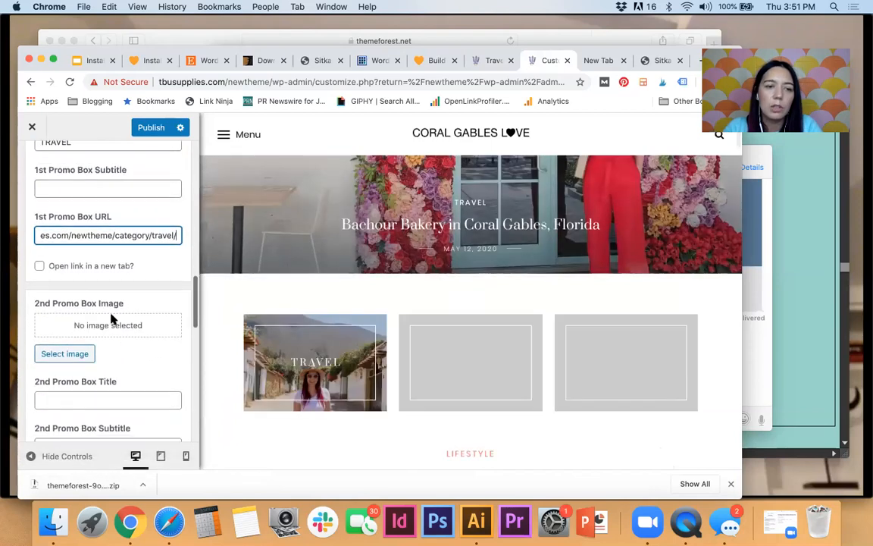
{"action": "left_click", "coordinate": [77, 353]}
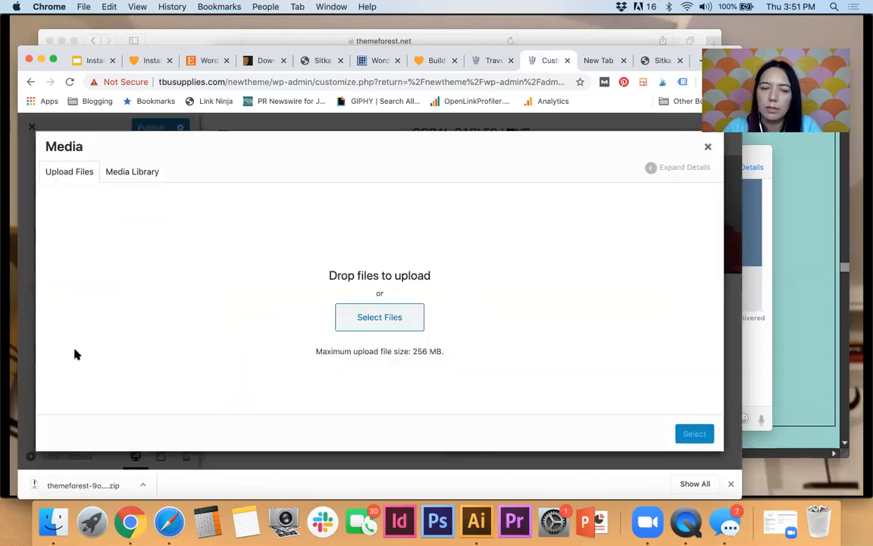
{"action": "left_click", "coordinate": [375, 319]}
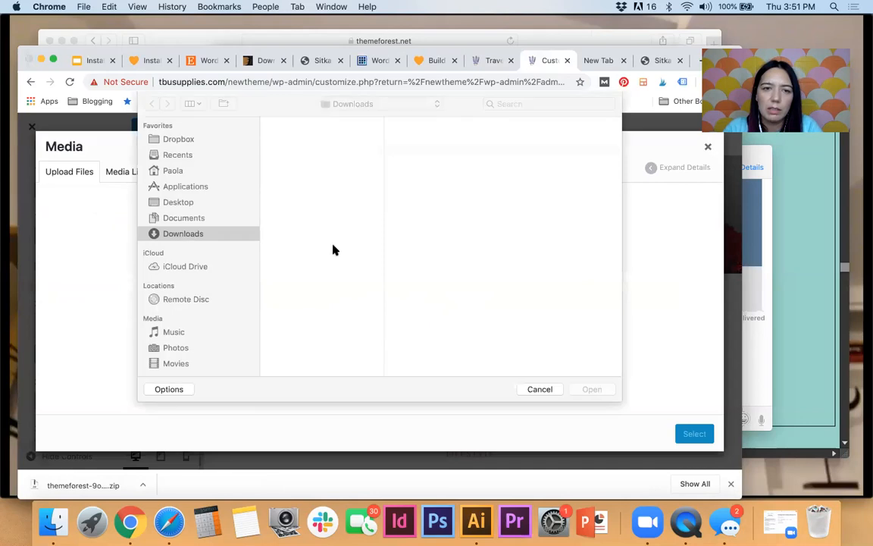
{"action": "left_click", "coordinate": [538, 389]}
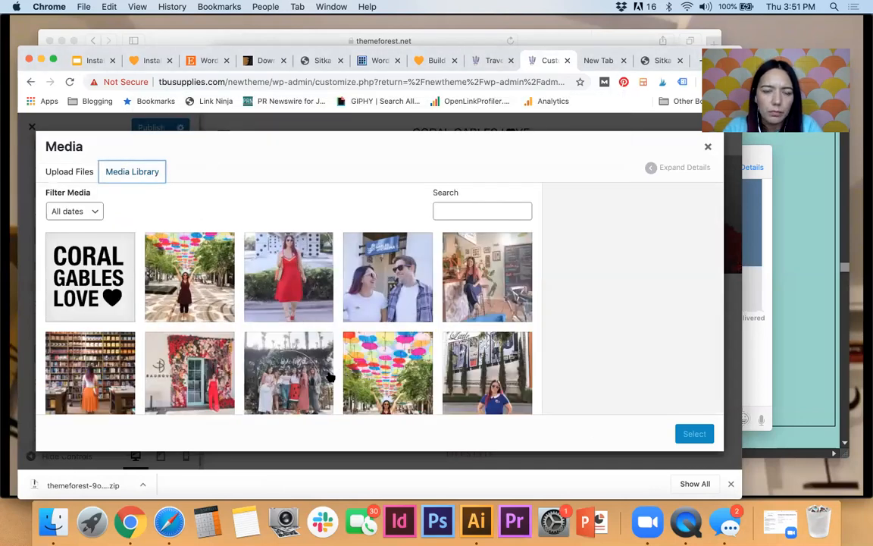
{"action": "scroll", "coordinate": [331, 377], "scroll_direction": "down", "scroll_amount": 5}
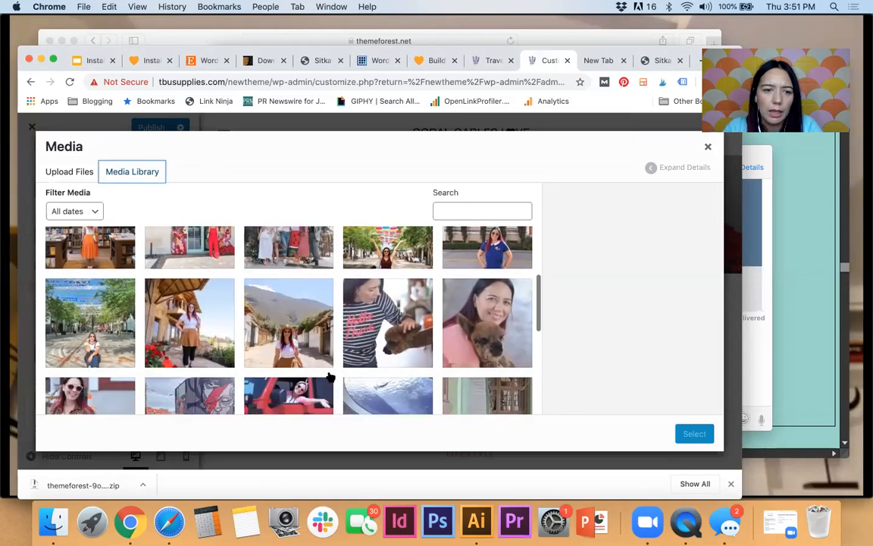
{"action": "scroll", "coordinate": [330, 377], "scroll_direction": "down", "scroll_amount": 10}
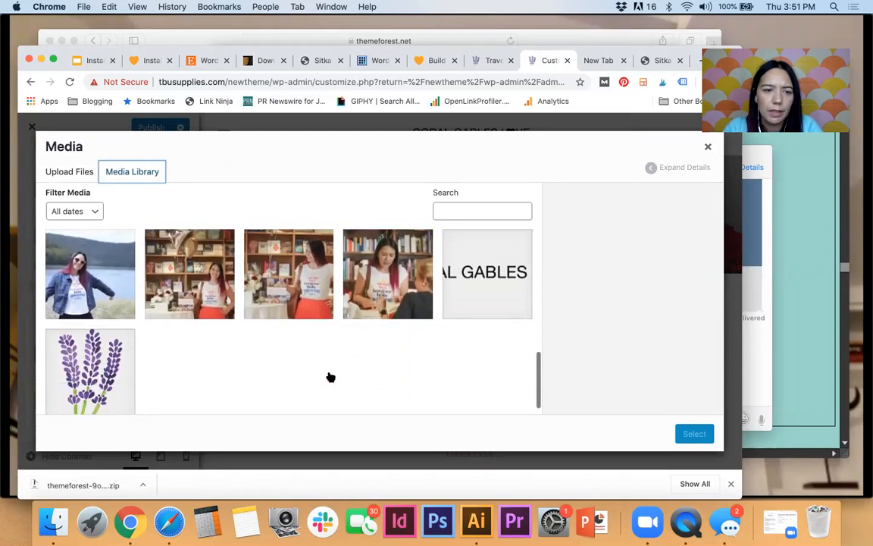
{"action": "scroll", "coordinate": [330, 378], "scroll_direction": "up", "scroll_amount": 8}
{"action": "scroll", "coordinate": [331, 377], "scroll_direction": "down", "scroll_amount": 1}
{"action": "scroll", "coordinate": [331, 377], "scroll_direction": "up", "scroll_amount": 3}
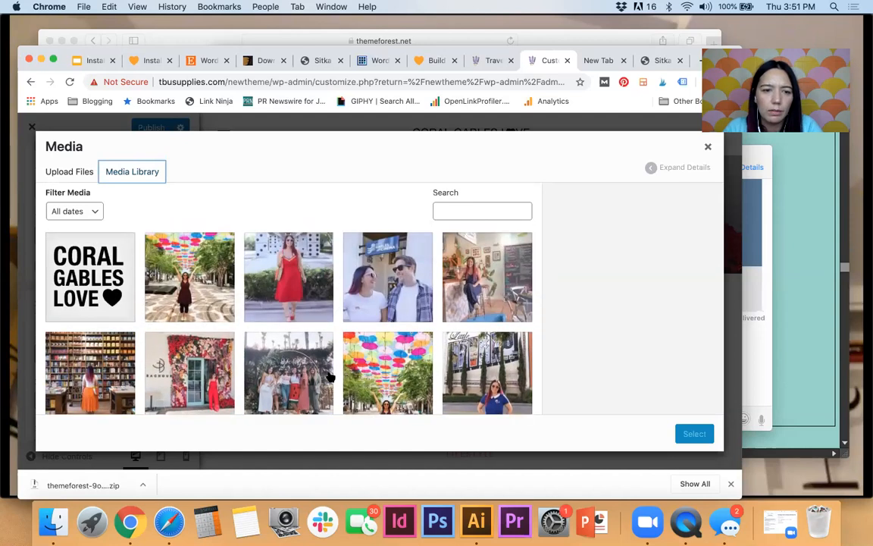
{"action": "scroll", "coordinate": [330, 378], "scroll_direction": "down", "scroll_amount": 4}
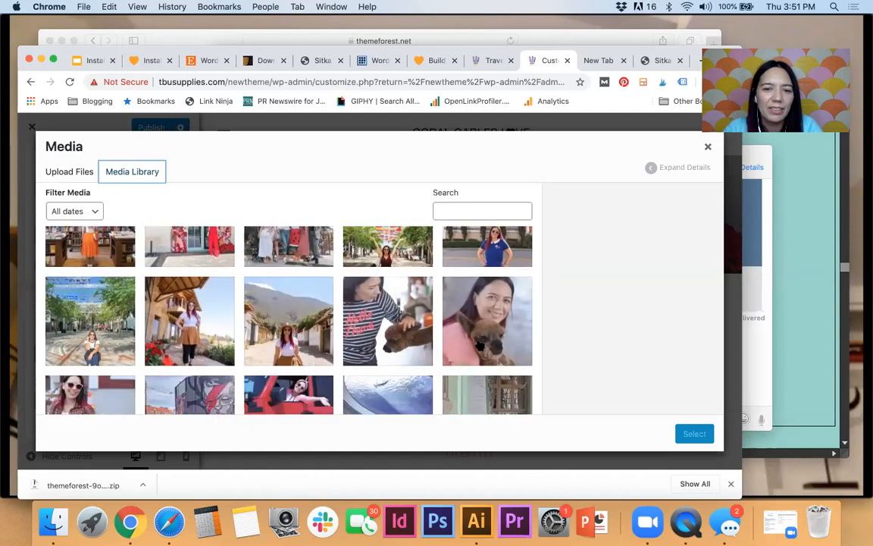
{"action": "scroll", "coordinate": [86, 253], "scroll_direction": "up", "scroll_amount": 2}
{"action": "left_click", "coordinate": [85, 254]}
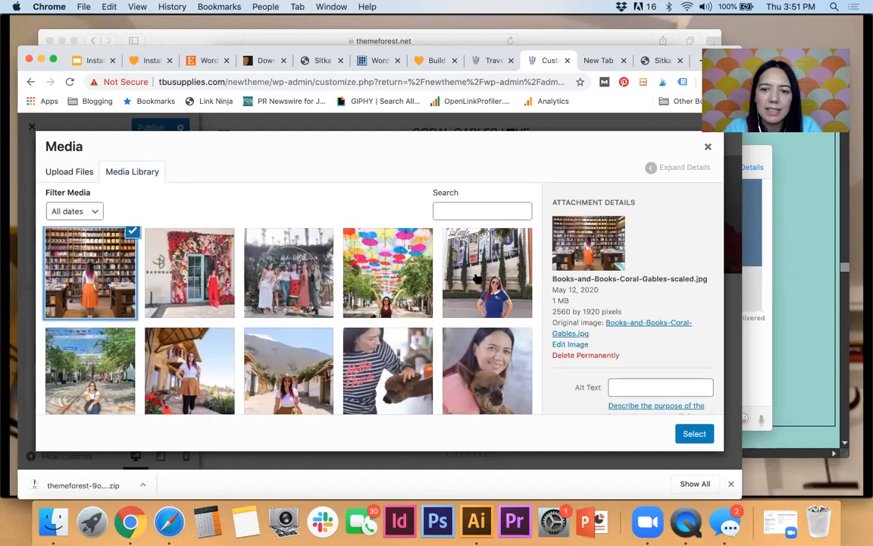
{"action": "scroll", "coordinate": [561, 375], "scroll_direction": "down", "scroll_amount": 5}
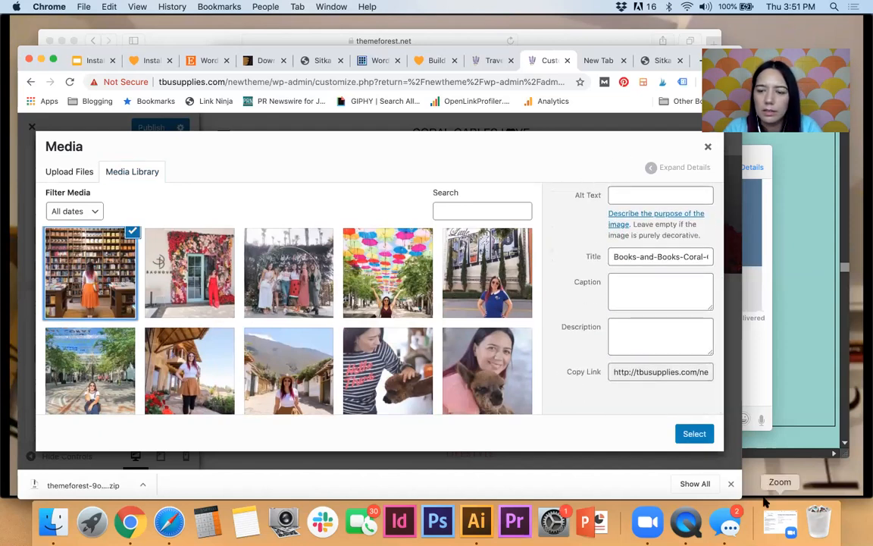
{"action": "left_click_drag", "start_coordinate": [741, 491], "coordinate": [631, 491]}
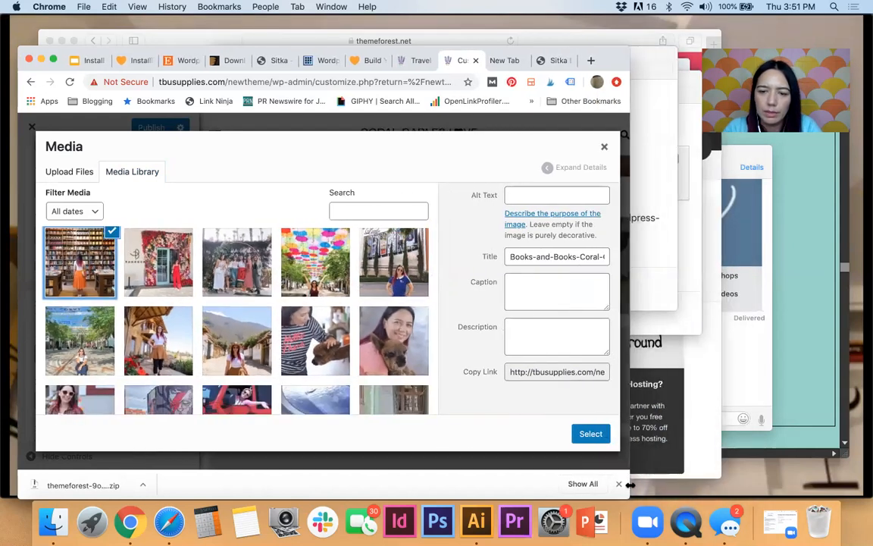
{"action": "left_click", "coordinate": [590, 432]}
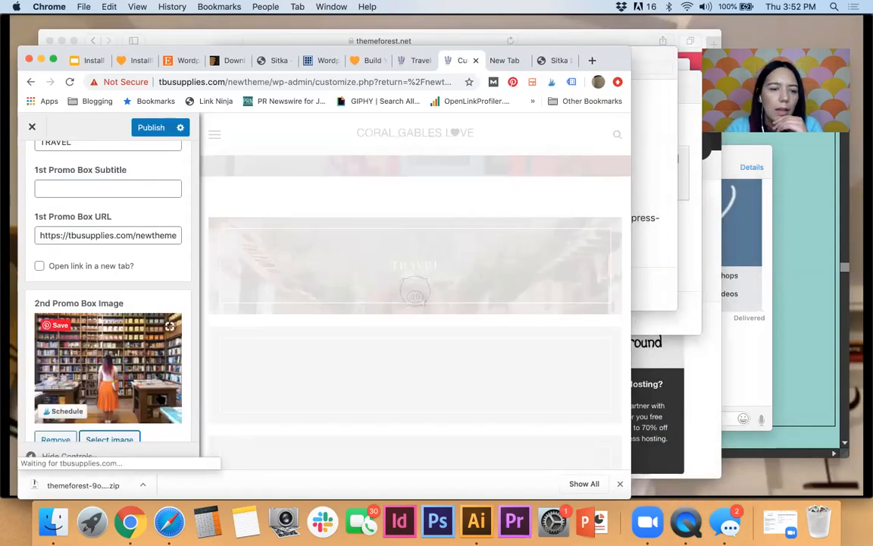
Set the 2nd promo box title to BOOKSTORES.
{"action": "scroll", "coordinate": [158, 396], "scroll_direction": "down", "scroll_amount": 5}
{"action": "scroll", "coordinate": [129, 356], "scroll_direction": "up", "scroll_amount": 1}
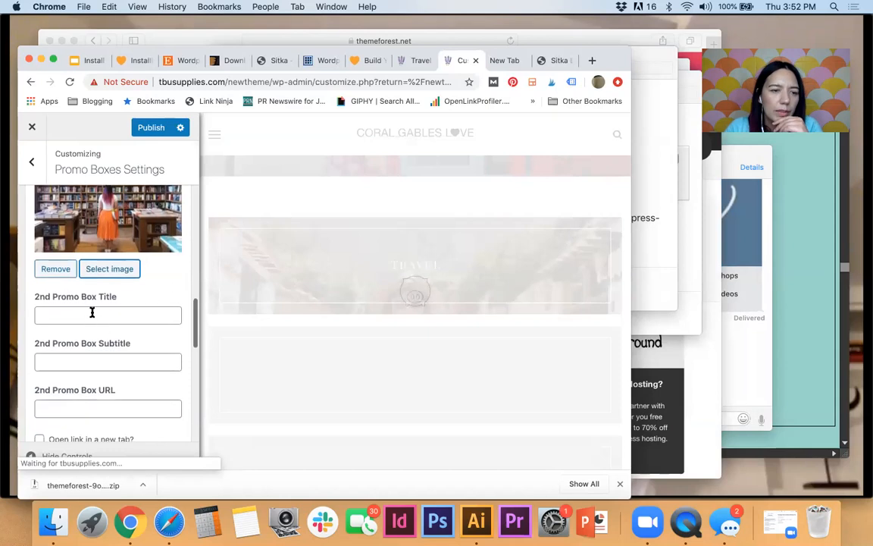
{"action": "left_click", "coordinate": [92, 313]}
{"action": "type", "text": "BOOKSTORES"}
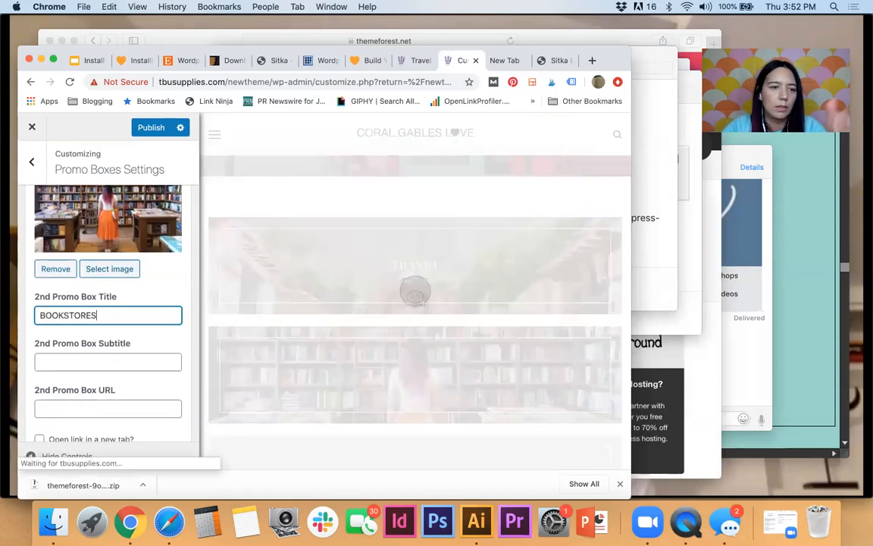
Set the 3rd promo box image to Frost-Science-Museam-Miami-Instagram-Spot-2-scaled.jpg from the media library.
{"action": "scroll", "coordinate": [110, 370], "scroll_direction": "down", "scroll_amount": 3}
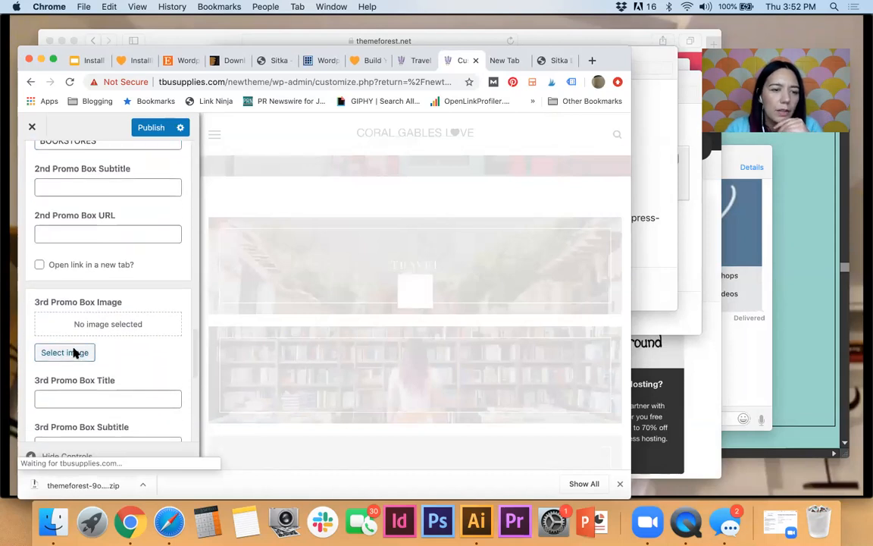
{"action": "left_click", "coordinate": [73, 353]}
{"action": "left_click", "coordinate": [341, 320]}
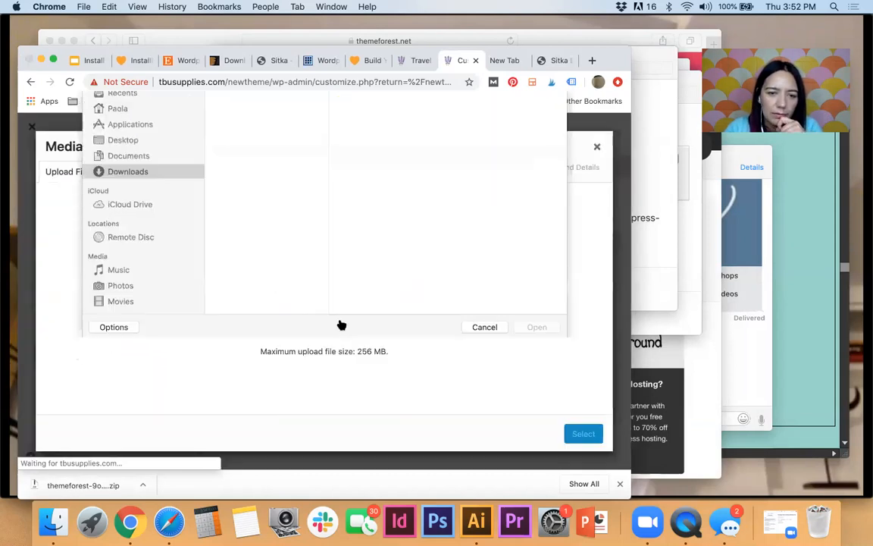
{"action": "left_click", "coordinate": [484, 388]}
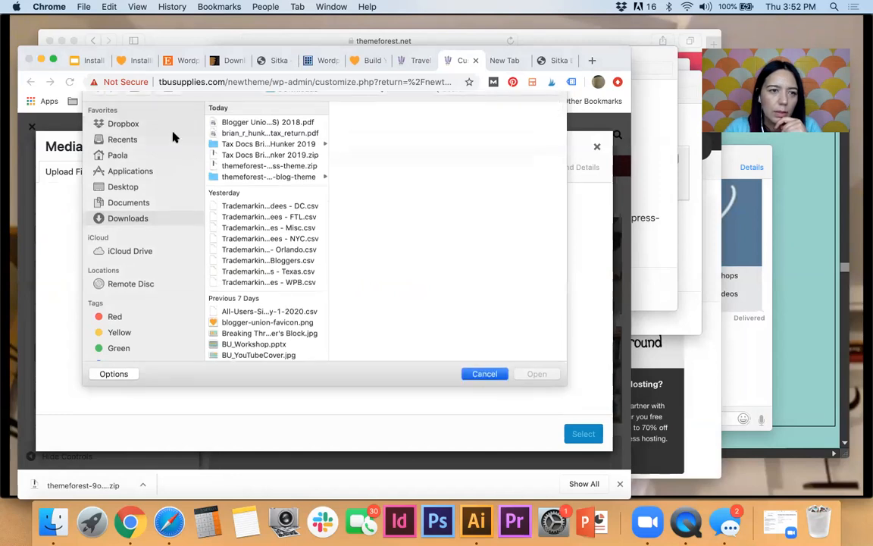
{"action": "left_click", "coordinate": [139, 174]}
{"action": "scroll", "coordinate": [321, 316], "scroll_direction": "down", "scroll_amount": 5}
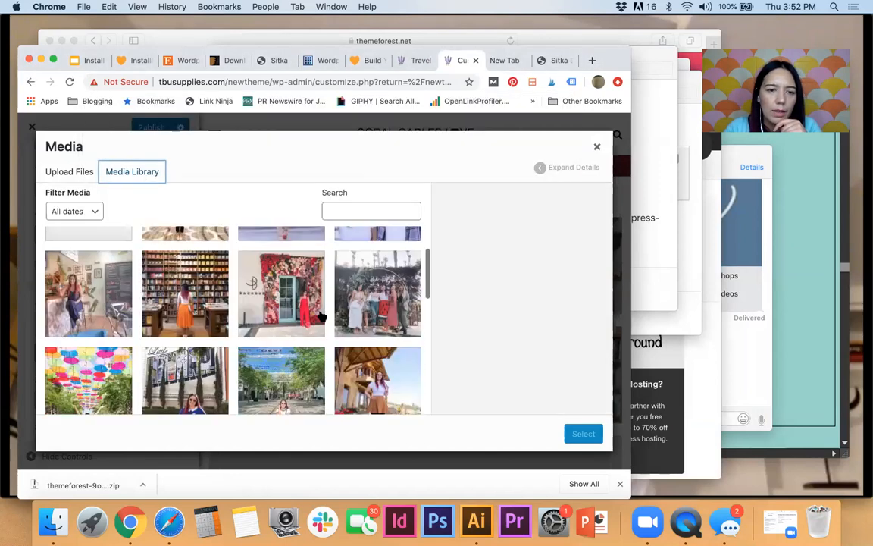
{"action": "scroll", "coordinate": [321, 316], "scroll_direction": "down", "scroll_amount": 3}
{"action": "left_click", "coordinate": [287, 318]}
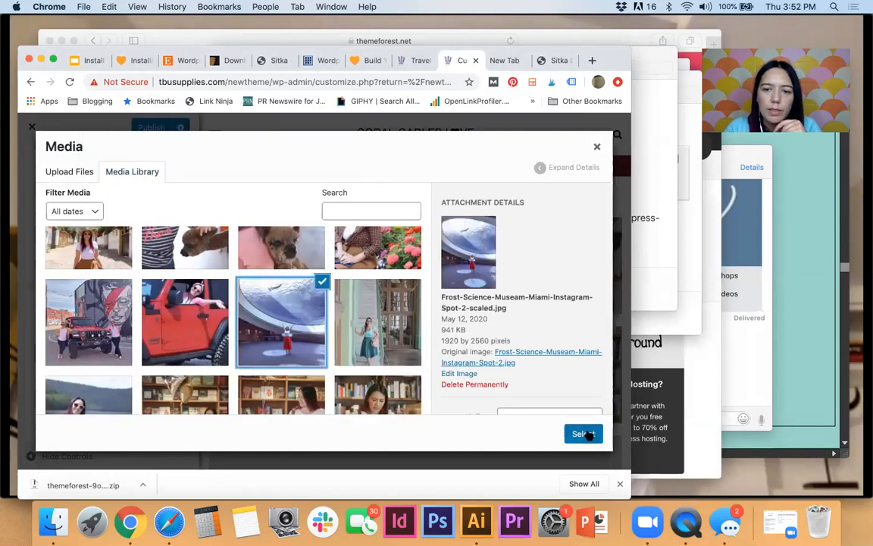
{"action": "left_click", "coordinate": [584, 433]}
Set the 3rd promo box title to MUSEUMS.
{"action": "scroll", "coordinate": [106, 341], "scroll_direction": "down", "scroll_amount": 5}
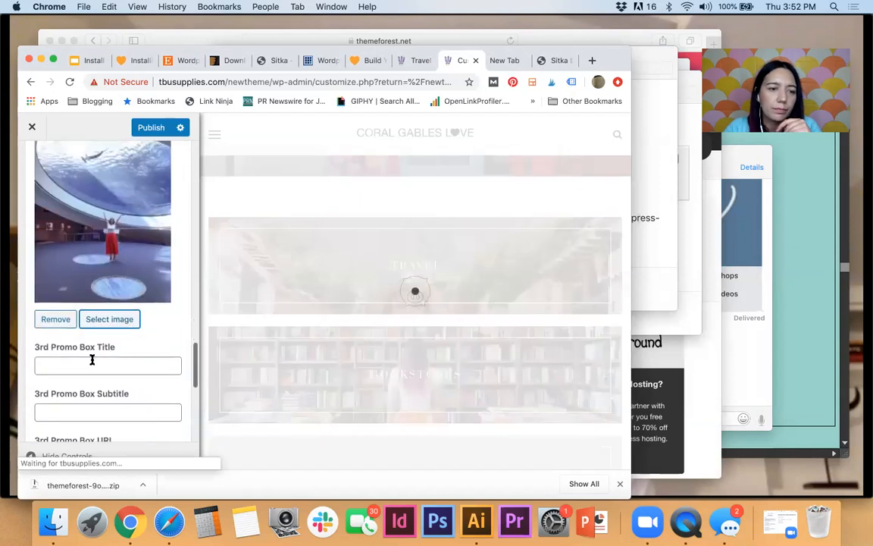
{"action": "left_click", "coordinate": [92, 362]}
{"action": "type", "text": "MUSEUMS"}
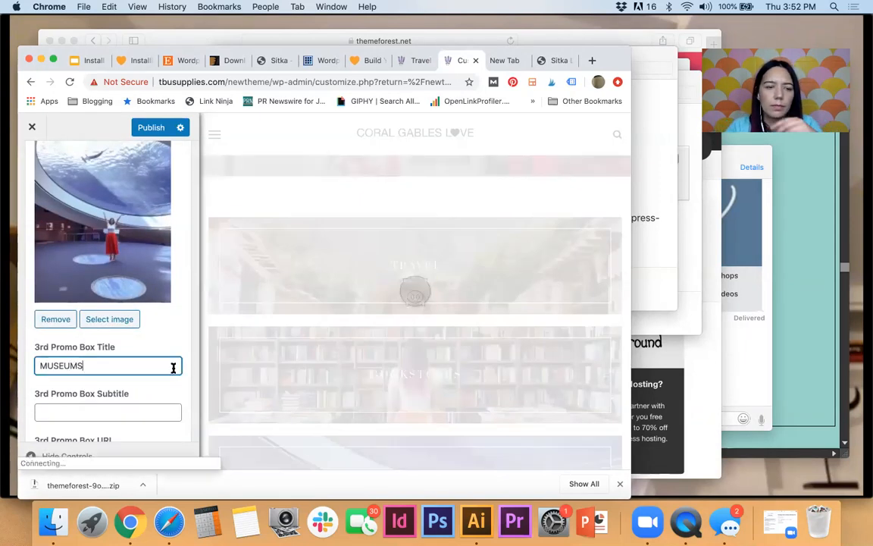
Publish the promo box settings and close the theme customizer.
{"action": "scroll", "coordinate": [170, 379], "scroll_direction": "down", "scroll_amount": 6}
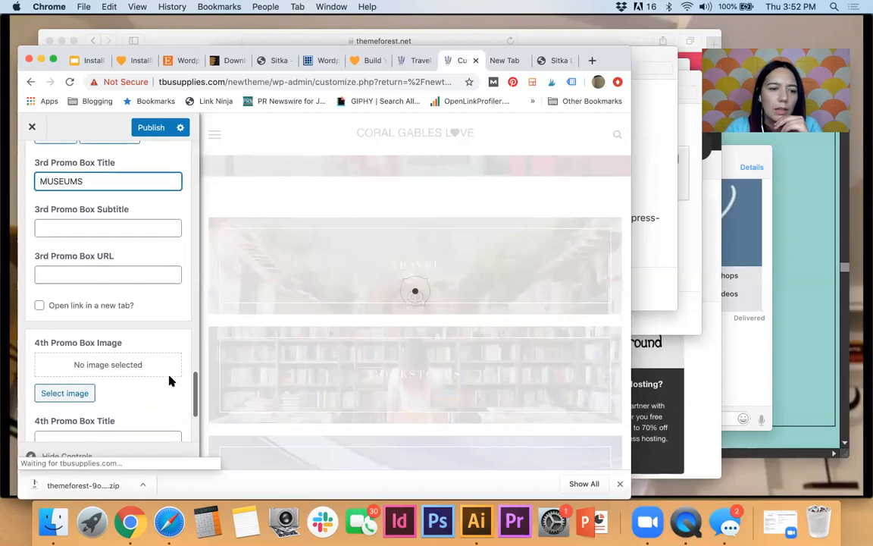
{"action": "scroll", "coordinate": [170, 377], "scroll_direction": "down", "scroll_amount": 2}
{"action": "scroll", "coordinate": [151, 303], "scroll_direction": "up", "scroll_amount": 4}
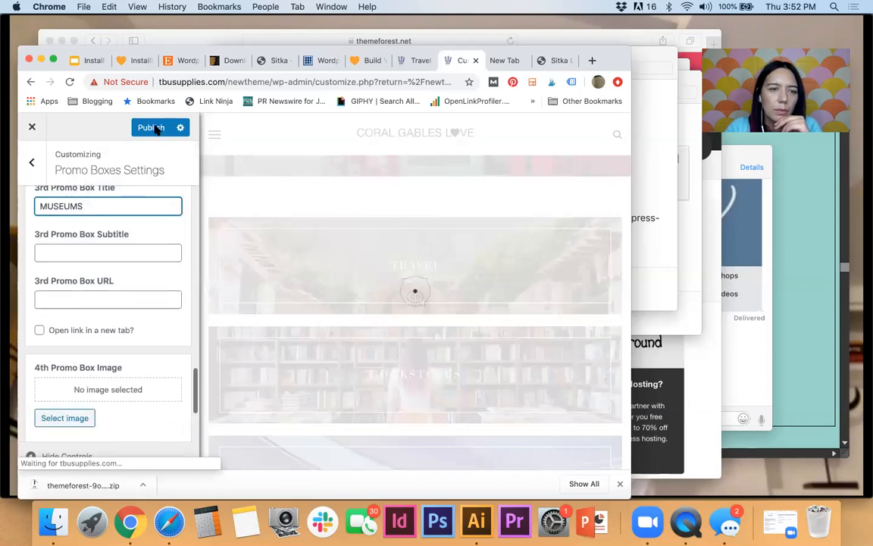
{"action": "left_click", "coordinate": [156, 129]}
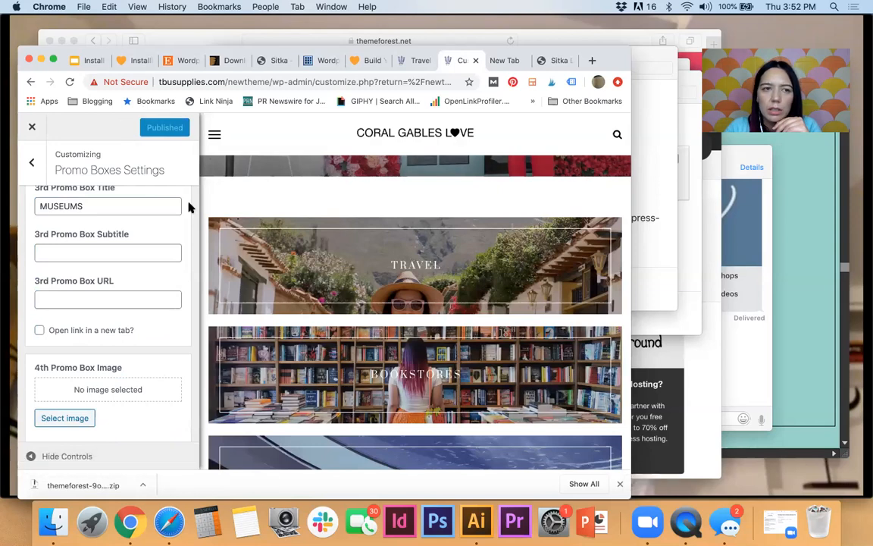
{"action": "left_click", "coordinate": [33, 128]}
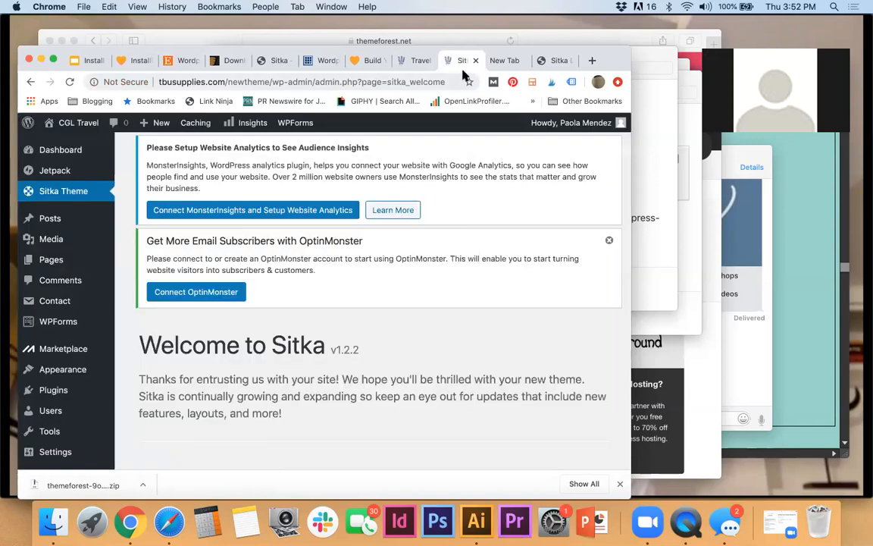
Reload the live site's Travel category page and widen the browser window.
{"action": "left_click", "coordinate": [413, 67]}
{"action": "left_click", "coordinate": [70, 81]}
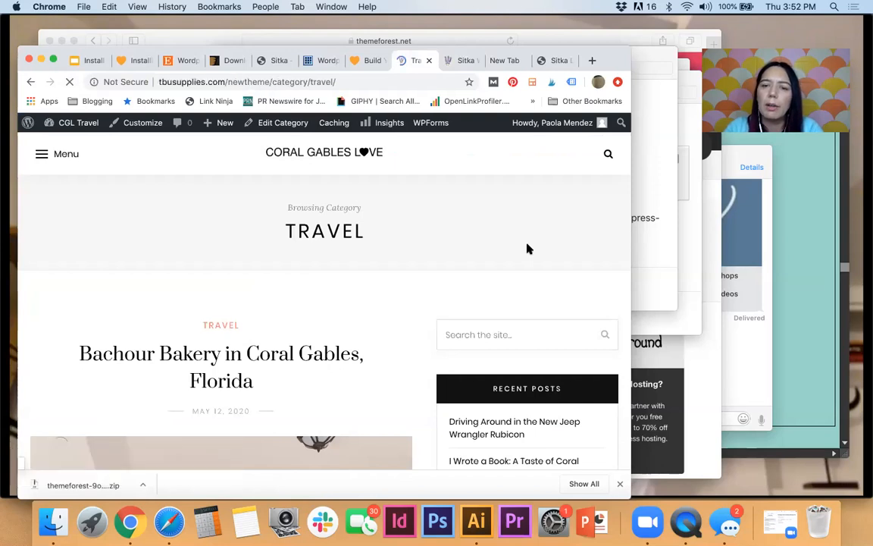
{"action": "left_click_drag", "start_coordinate": [625, 494], "coordinate": [711, 494]}
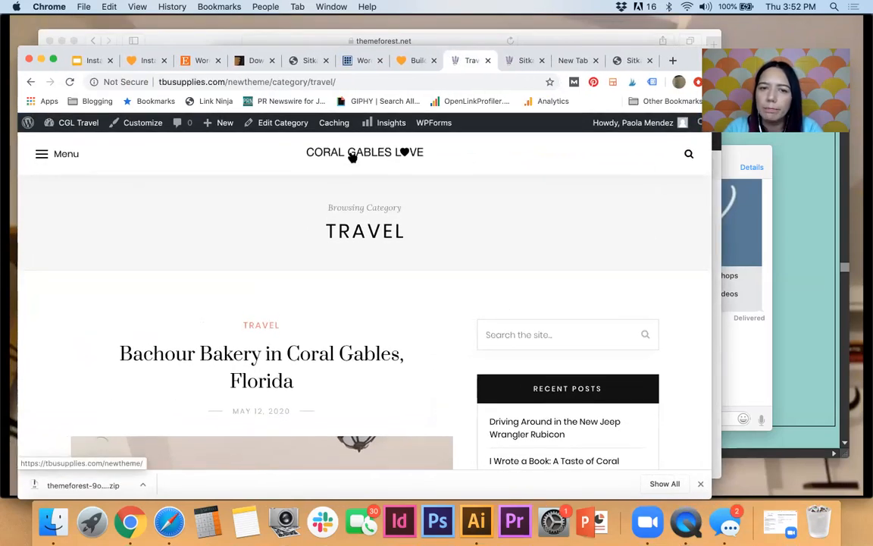
Open the live site's homepage and examine the three promo boxes below the featured posts.
{"action": "left_click", "coordinate": [353, 156]}
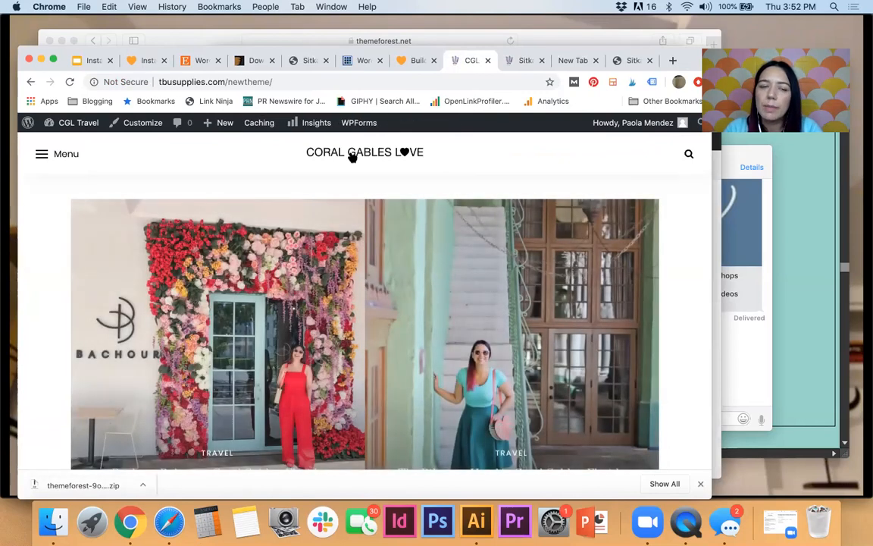
{"action": "scroll", "coordinate": [354, 206], "scroll_direction": "down", "scroll_amount": 5}
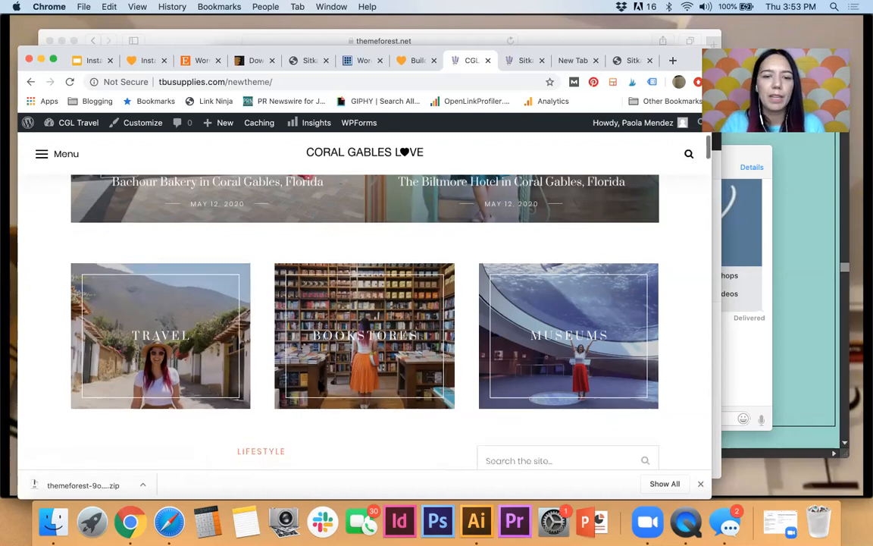
{"action": "scroll", "coordinate": [319, 386], "scroll_direction": "up", "scroll_amount": 5}
{"action": "scroll", "coordinate": [319, 386], "scroll_direction": "down", "scroll_amount": 5}
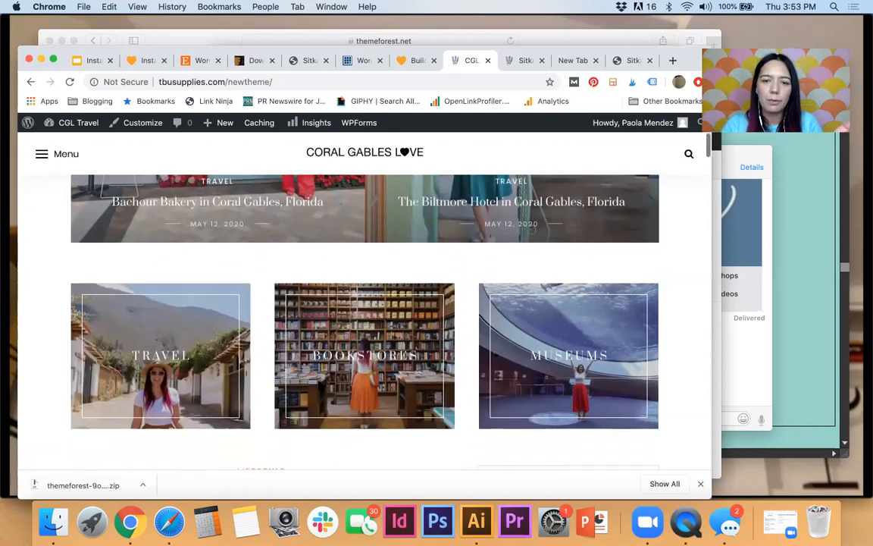
{"action": "scroll", "coordinate": [321, 384], "scroll_direction": "down", "scroll_amount": 1}
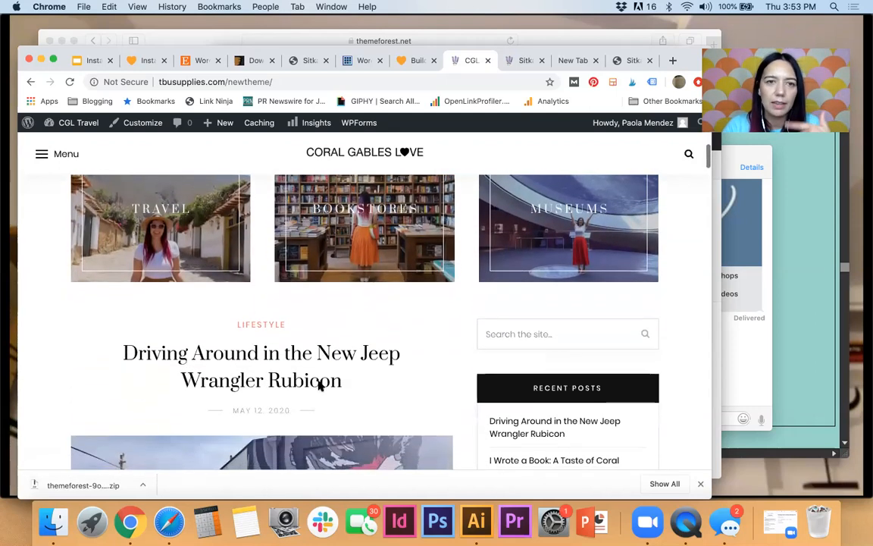
{"action": "scroll", "coordinate": [321, 385], "scroll_direction": "up", "scroll_amount": 2}
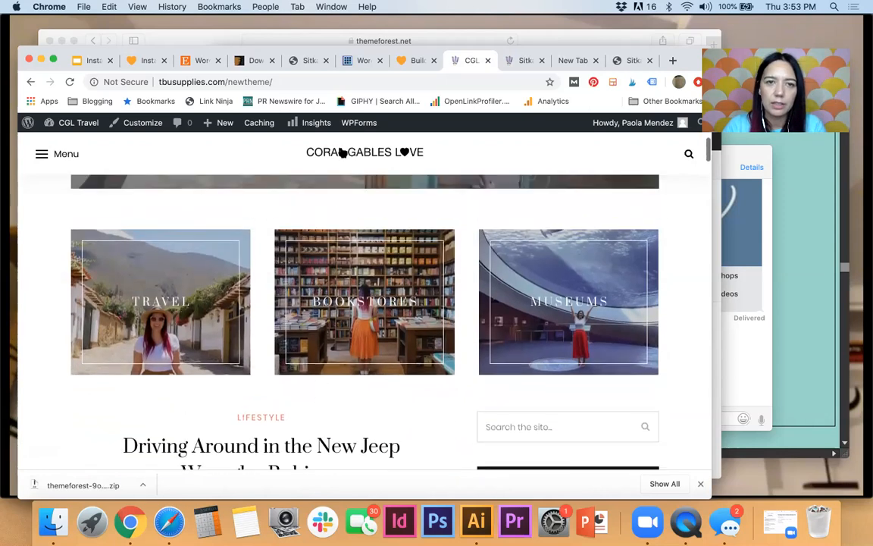
Switch to the Sitka Classic demo preview and examine its newsletter banner and the About Me block in the sidebar.
{"action": "left_click", "coordinate": [305, 63]}
{"action": "scroll", "coordinate": [410, 331], "scroll_direction": "down", "scroll_amount": 10}
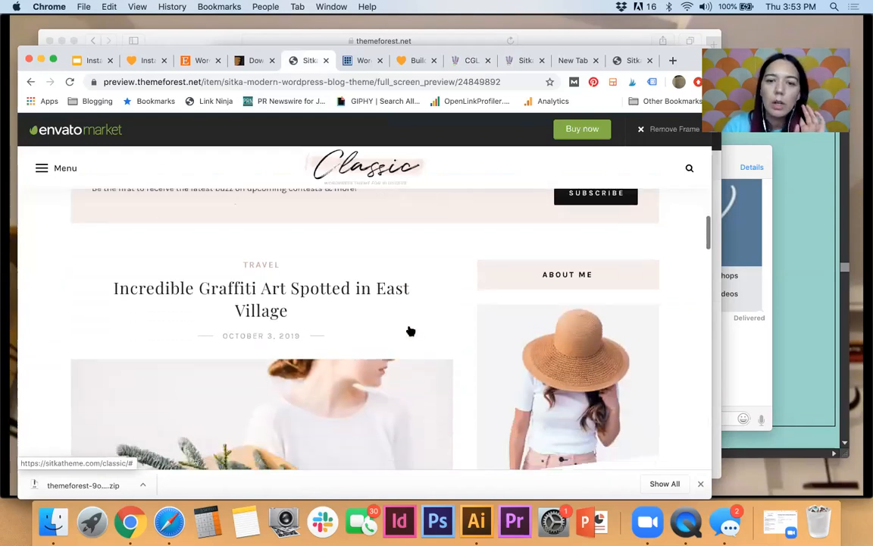
{"action": "scroll", "coordinate": [410, 332], "scroll_direction": "up", "scroll_amount": 2}
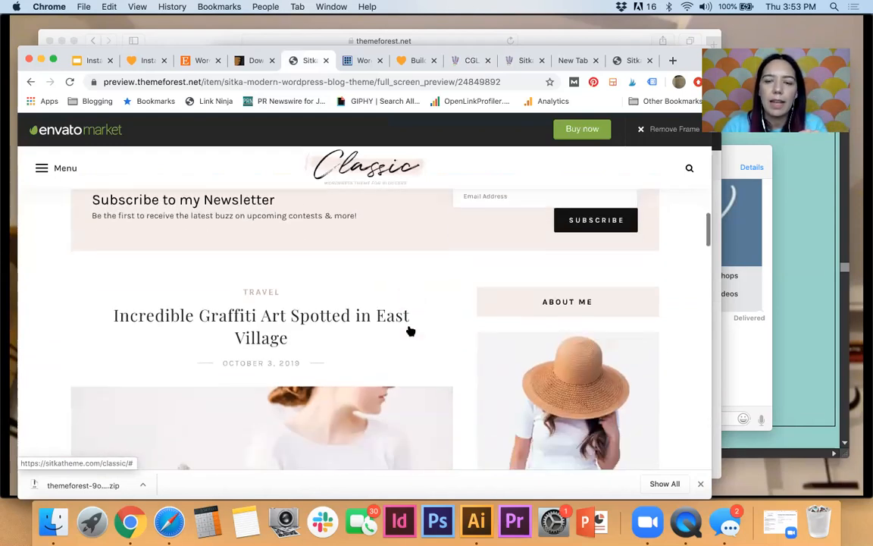
{"action": "scroll", "coordinate": [410, 331], "scroll_direction": "down", "scroll_amount": 1}
{"action": "scroll", "coordinate": [410, 332], "scroll_direction": "up", "scroll_amount": 2}
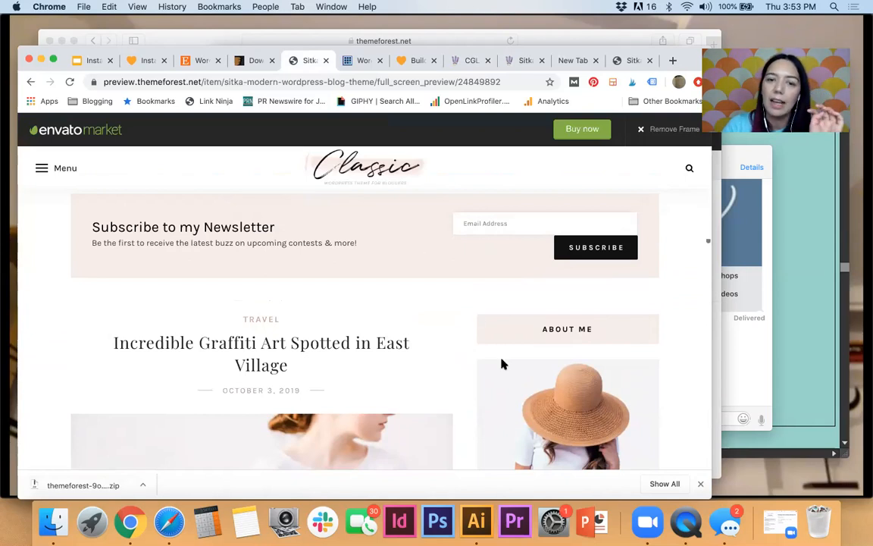
{"action": "scroll", "coordinate": [501, 364], "scroll_direction": "down", "scroll_amount": 3}
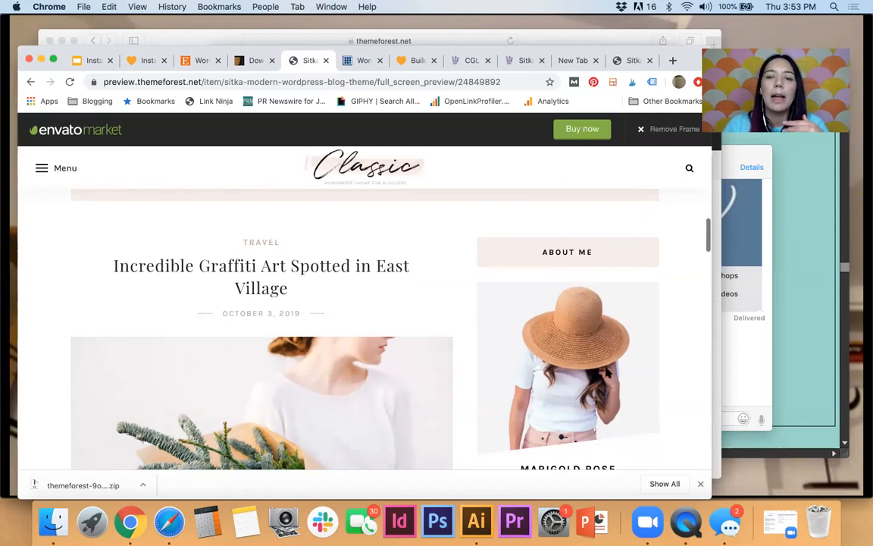
{"action": "scroll", "coordinate": [553, 367], "scroll_direction": "down", "scroll_amount": 2}
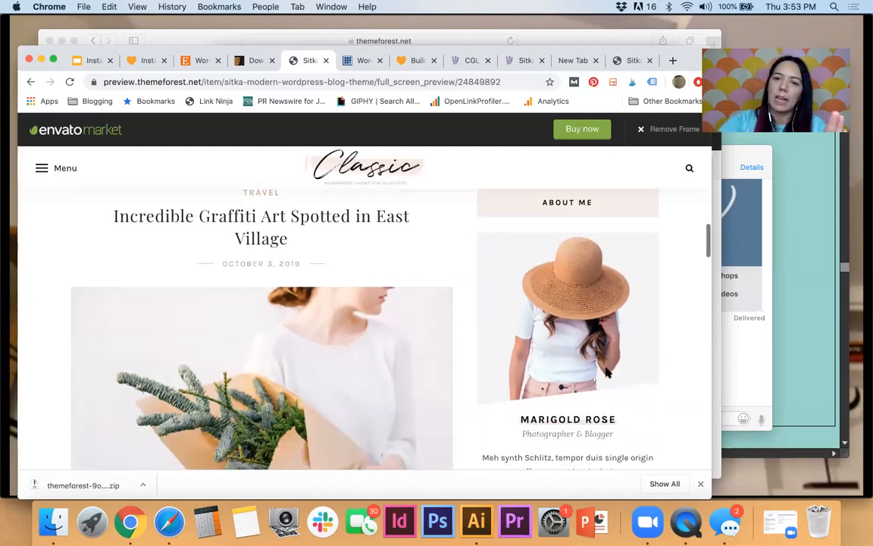
{"action": "scroll", "coordinate": [572, 313], "scroll_direction": "down", "scroll_amount": 1}
{"action": "scroll", "coordinate": [573, 313], "scroll_direction": "up", "scroll_amount": 2}
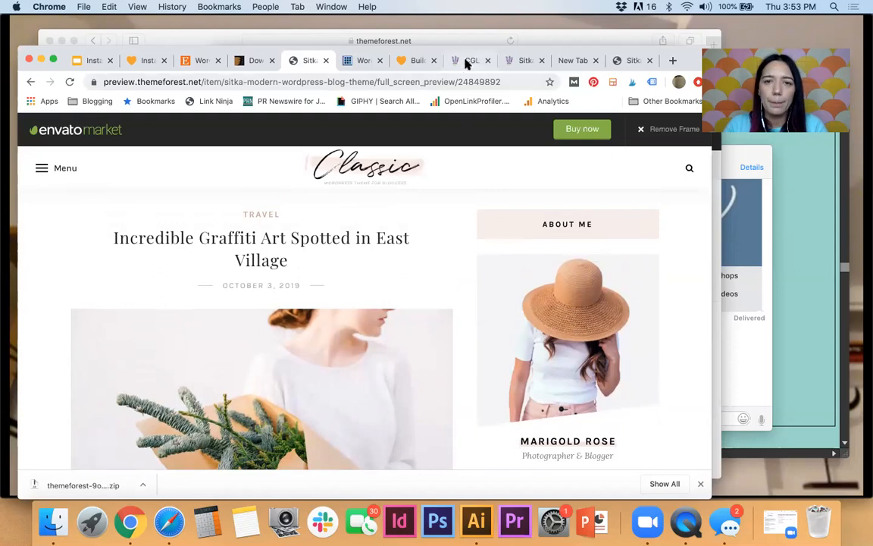
Open the theme customizer from the WordPress dashboard and bring up the Sidebar widget settings.
{"action": "left_click", "coordinate": [521, 65]}
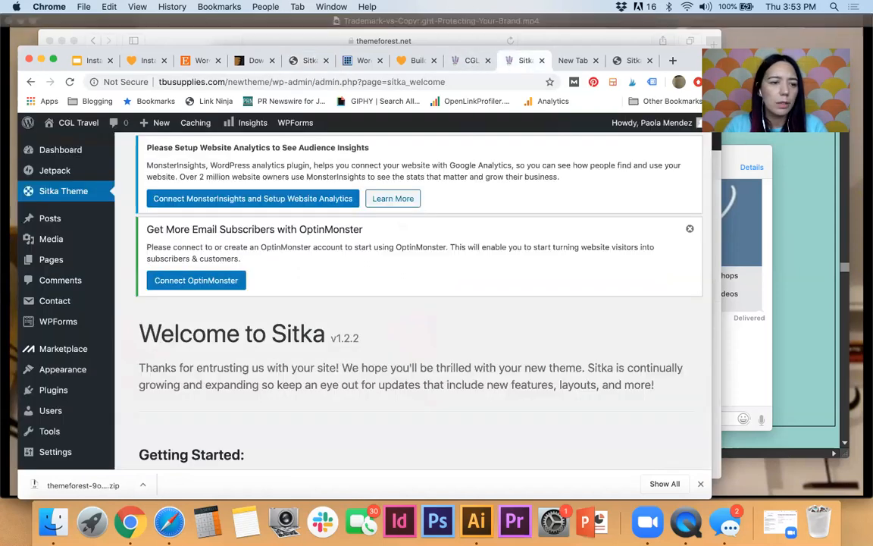
{"action": "mouse_move", "coordinate": [65, 372]}
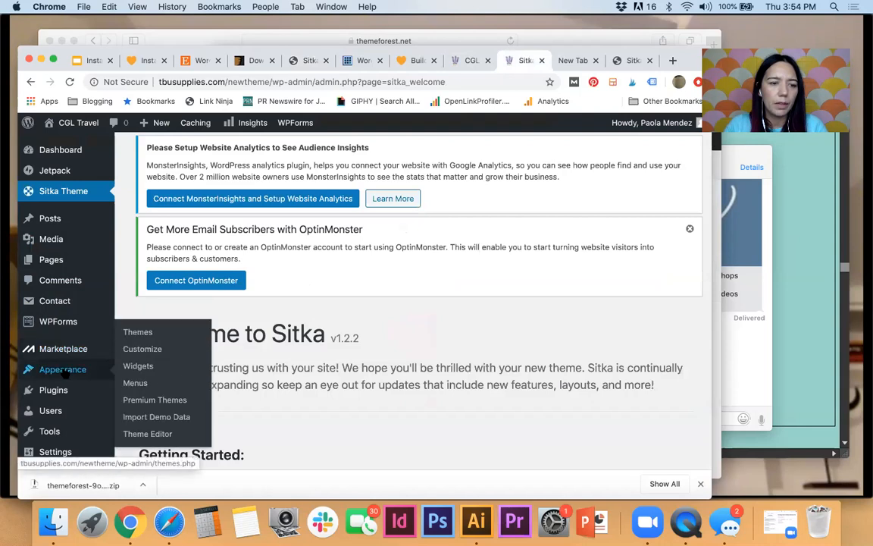
{"action": "left_click", "coordinate": [144, 348]}
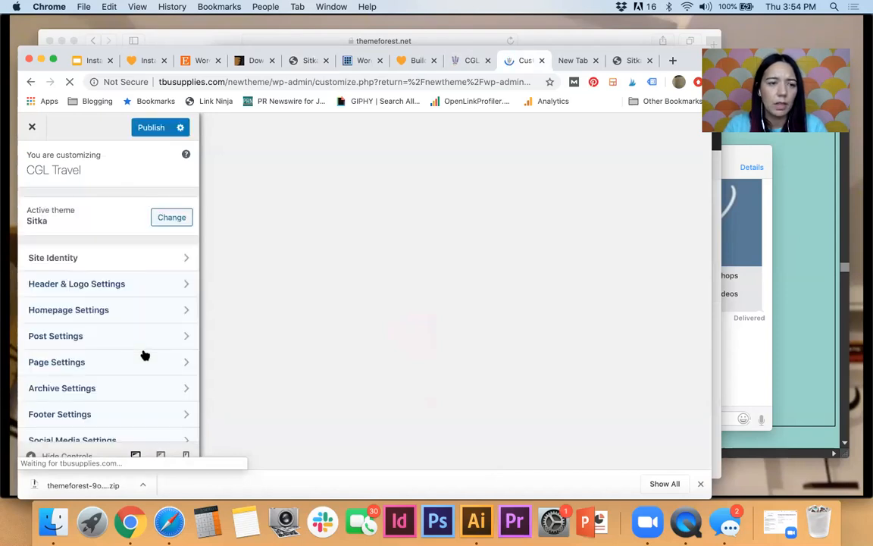
{"action": "scroll", "coordinate": [145, 353], "scroll_direction": "down", "scroll_amount": 3}
{"action": "scroll", "coordinate": [145, 355], "scroll_direction": "down", "scroll_amount": 1}
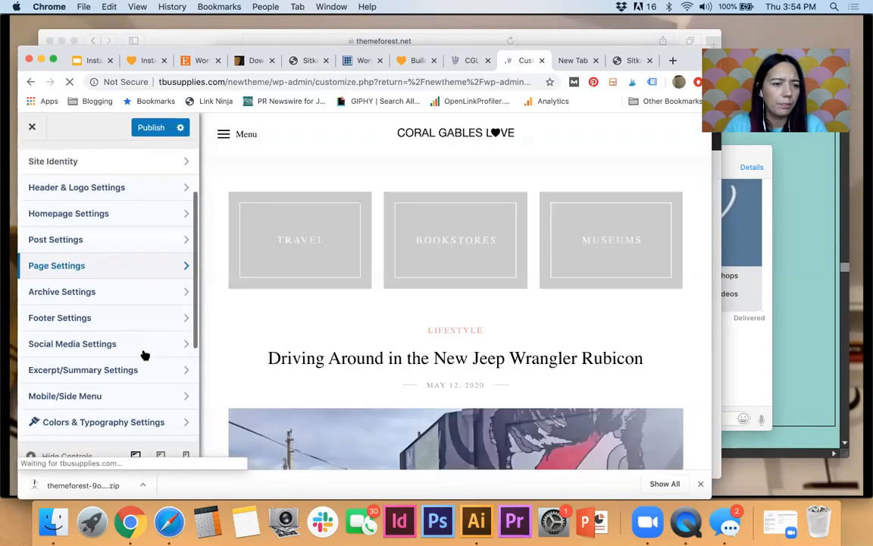
{"action": "scroll", "coordinate": [145, 355], "scroll_direction": "down", "scroll_amount": 5}
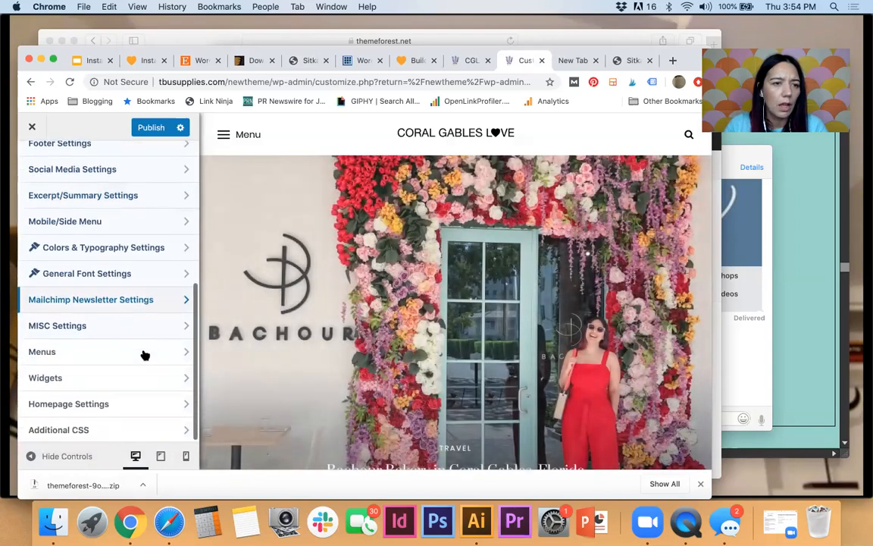
{"action": "scroll", "coordinate": [144, 355], "scroll_direction": "up", "scroll_amount": 6}
{"action": "scroll", "coordinate": [145, 355], "scroll_direction": "down", "scroll_amount": 4}
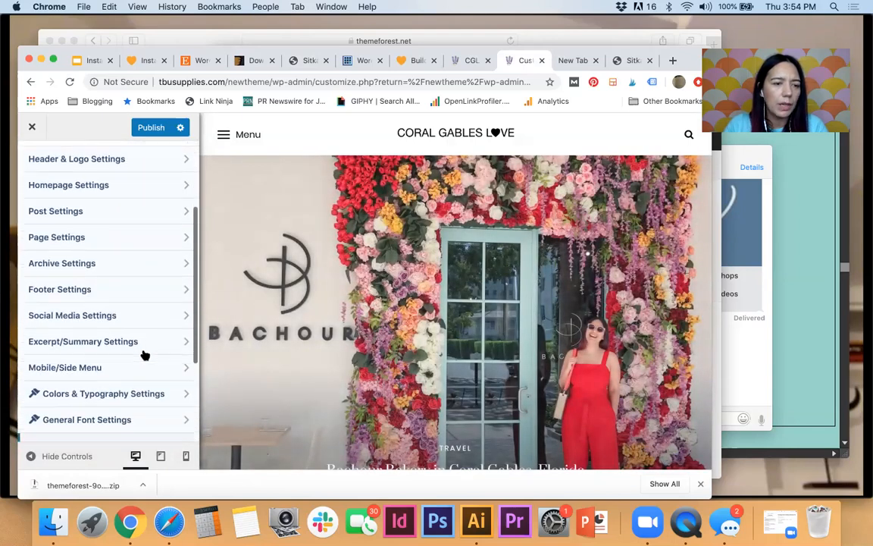
{"action": "scroll", "coordinate": [145, 355], "scroll_direction": "down", "scroll_amount": 3}
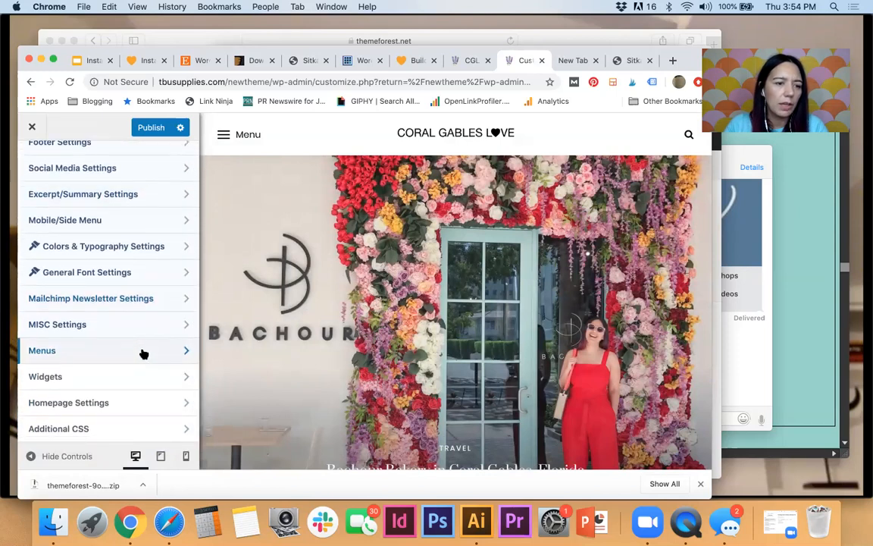
{"action": "left_click", "coordinate": [82, 378]}
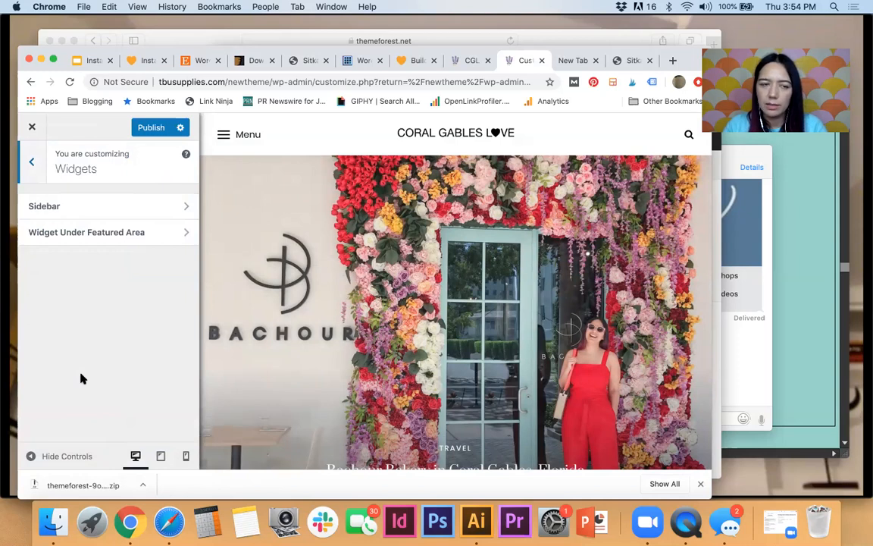
{"action": "left_click", "coordinate": [88, 211]}
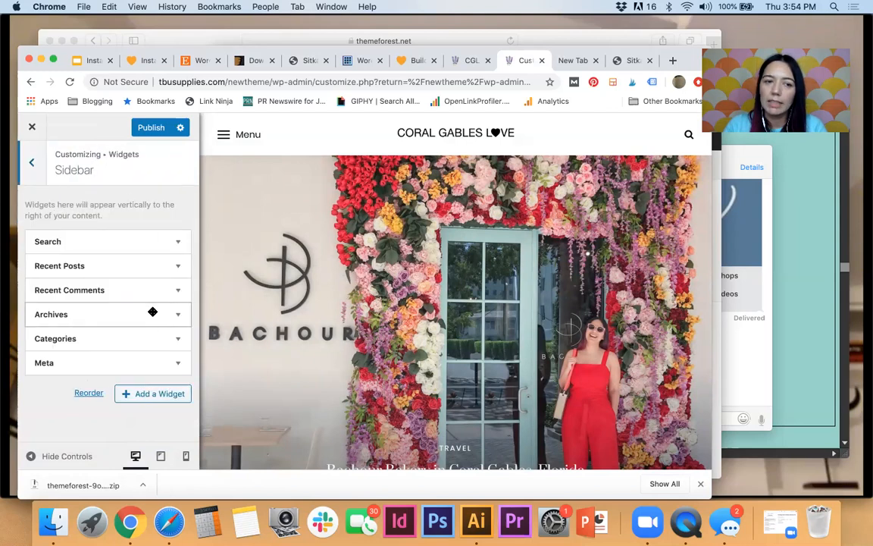
Examine the sidebar widgets on the live homepage, from the search box down to the Meta block.
{"action": "left_click", "coordinate": [471, 61]}
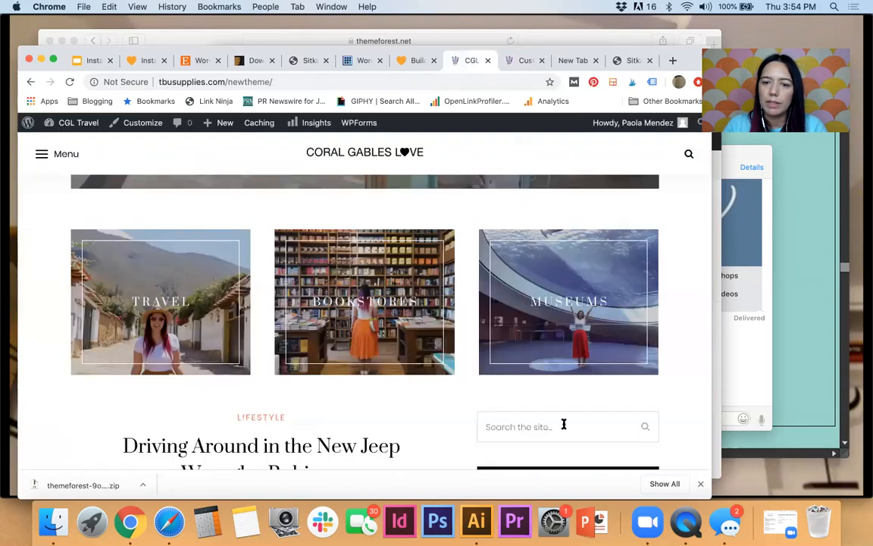
{"action": "scroll", "coordinate": [564, 425], "scroll_direction": "down", "scroll_amount": 8}
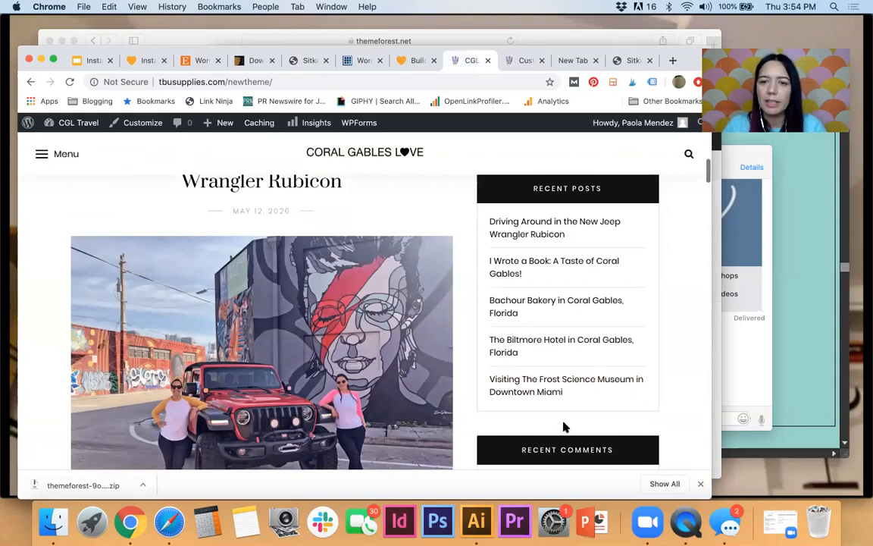
{"action": "scroll", "coordinate": [563, 427], "scroll_direction": "down", "scroll_amount": 1}
{"action": "scroll", "coordinate": [563, 427], "scroll_direction": "up", "scroll_amount": 2}
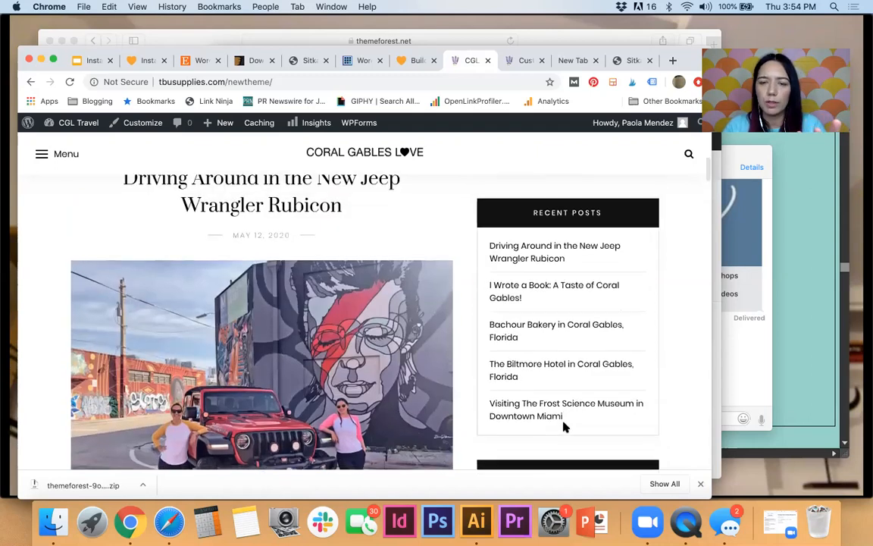
{"action": "scroll", "coordinate": [563, 426], "scroll_direction": "down", "scroll_amount": 1}
{"action": "scroll", "coordinate": [563, 426], "scroll_direction": "up", "scroll_amount": 1}
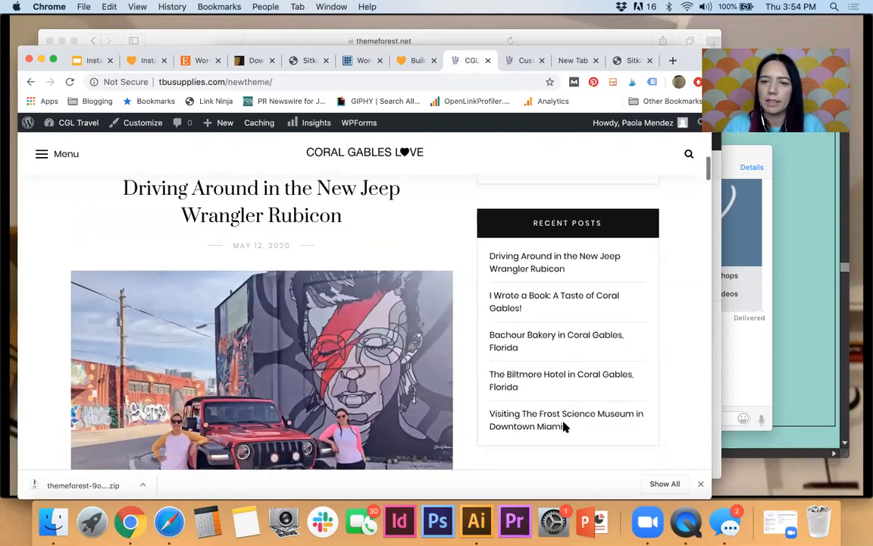
{"action": "scroll", "coordinate": [569, 379], "scroll_direction": "up", "scroll_amount": 1}
{"action": "scroll", "coordinate": [570, 373], "scroll_direction": "up", "scroll_amount": 1}
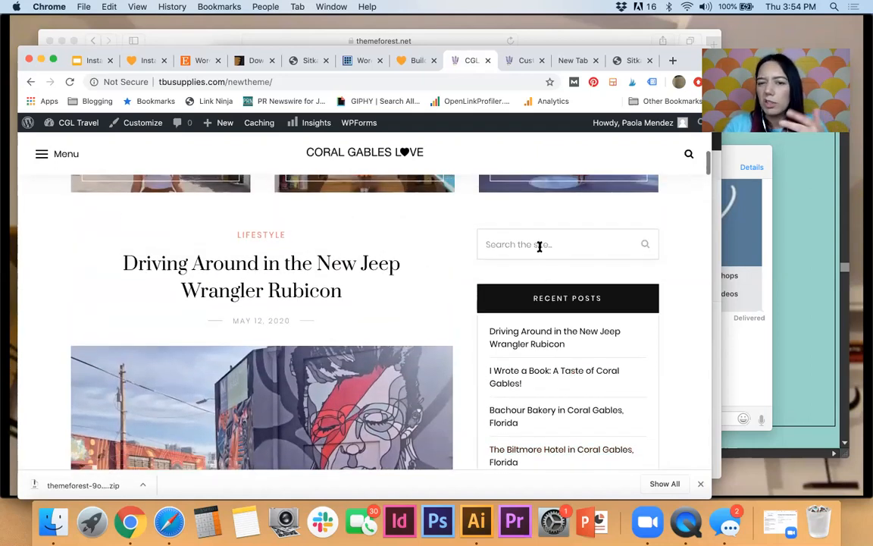
{"action": "scroll", "coordinate": [562, 311], "scroll_direction": "down", "scroll_amount": 6}
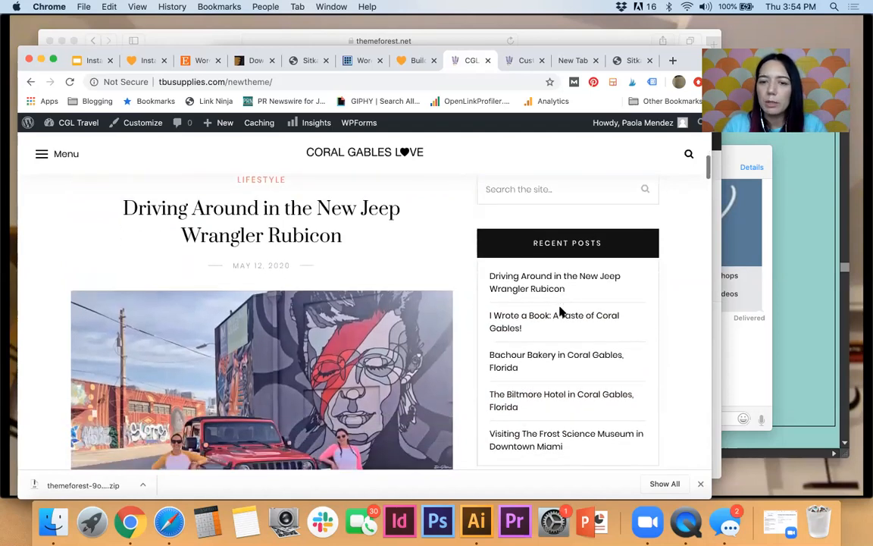
{"action": "scroll", "coordinate": [562, 313], "scroll_direction": "down", "scroll_amount": 7}
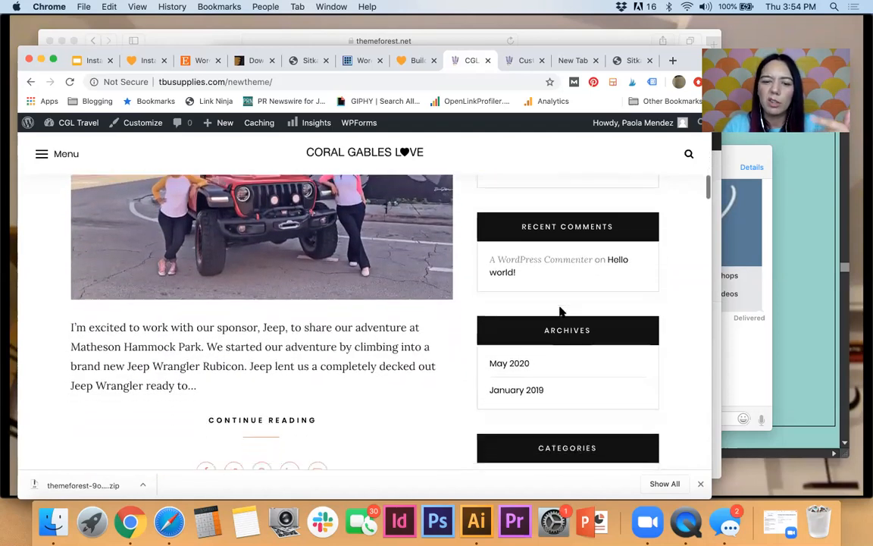
{"action": "scroll", "coordinate": [561, 312], "scroll_direction": "down", "scroll_amount": 4}
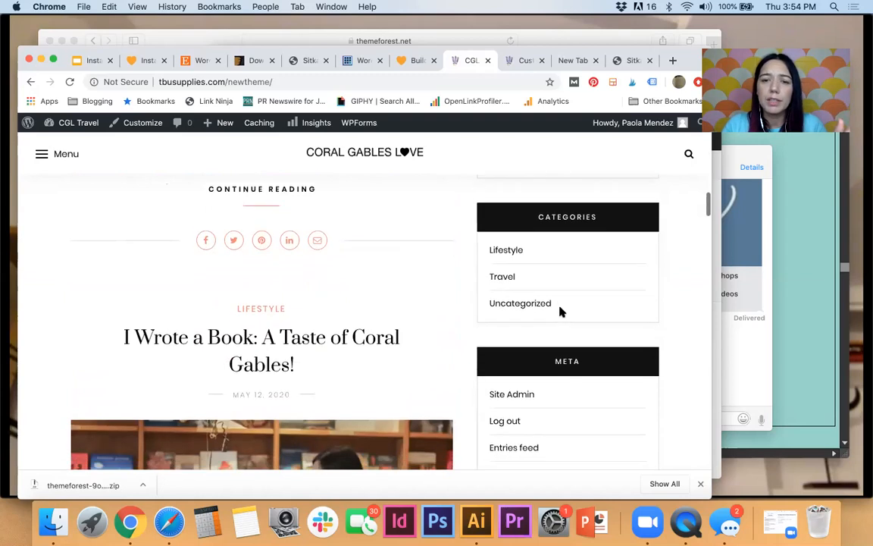
{"action": "scroll", "coordinate": [562, 312], "scroll_direction": "down", "scroll_amount": 1}
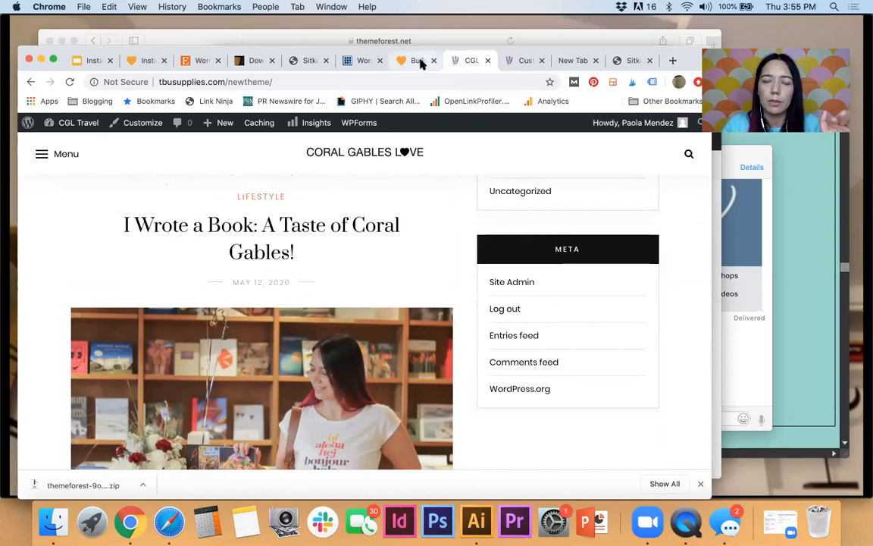
In the customizer, remove the Recent Posts, Recent Comments, Archives and Meta widgets from the Sidebar.
{"action": "left_click", "coordinate": [520, 61]}
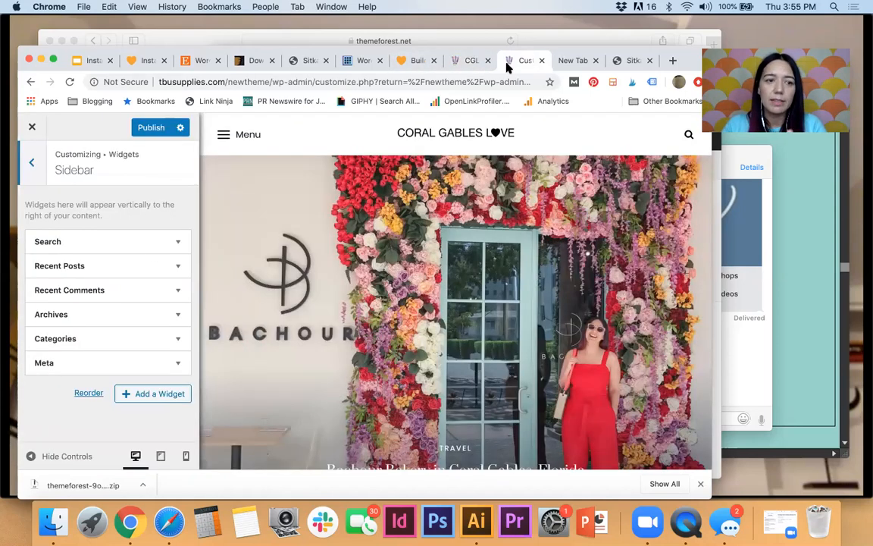
{"action": "left_click", "coordinate": [178, 265]}
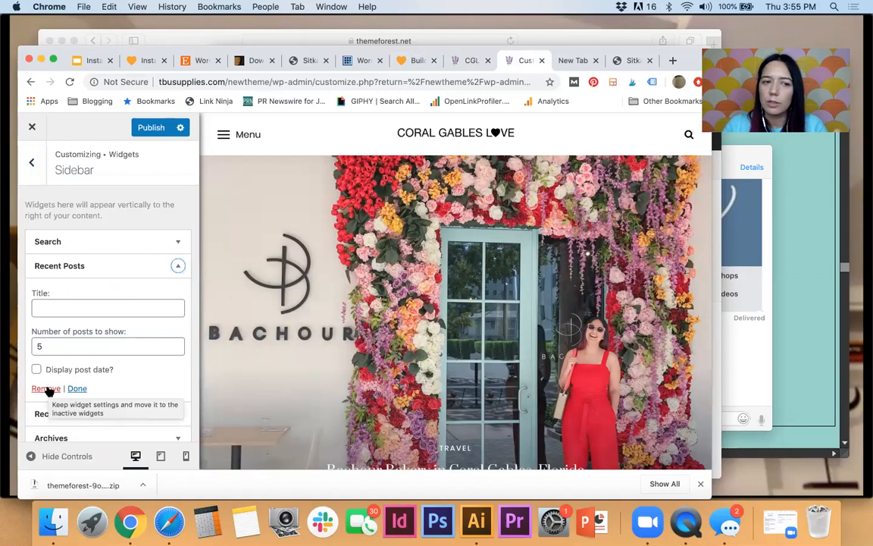
{"action": "left_click", "coordinate": [48, 389]}
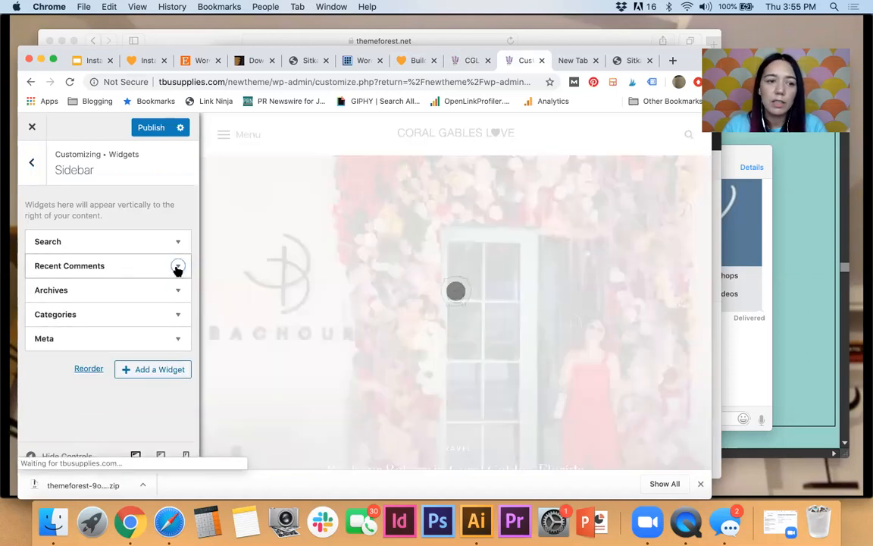
{"action": "left_click", "coordinate": [176, 267]}
{"action": "left_click", "coordinate": [45, 368]}
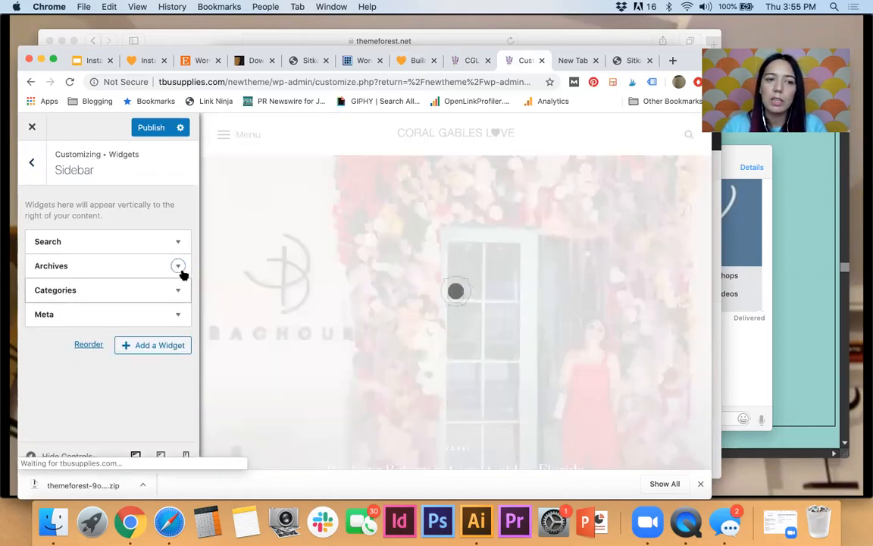
{"action": "left_click", "coordinate": [178, 266]}
{"action": "left_click", "coordinate": [44, 361]}
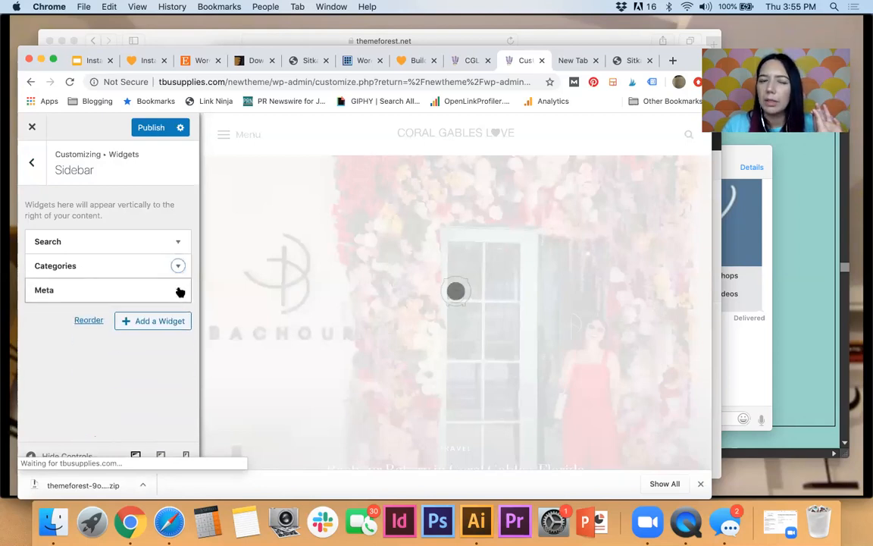
{"action": "left_click", "coordinate": [177, 289]}
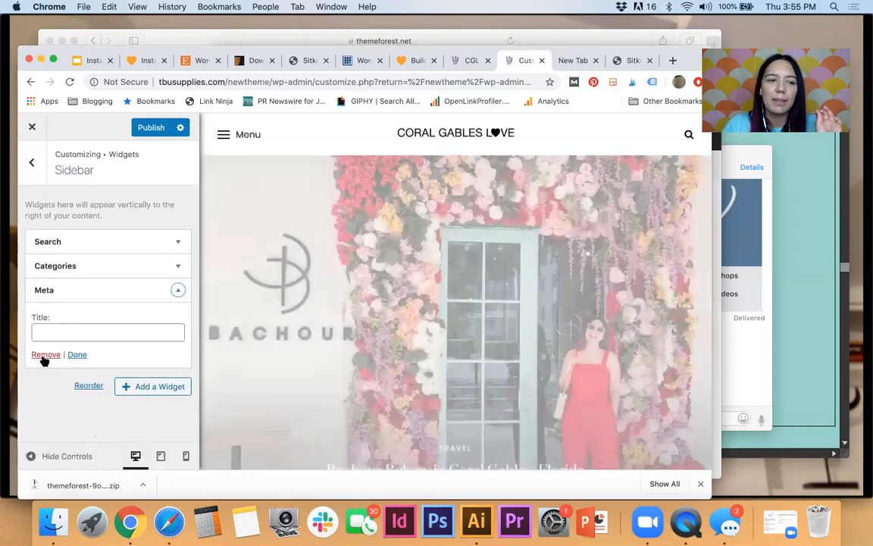
{"action": "left_click", "coordinate": [43, 356]}
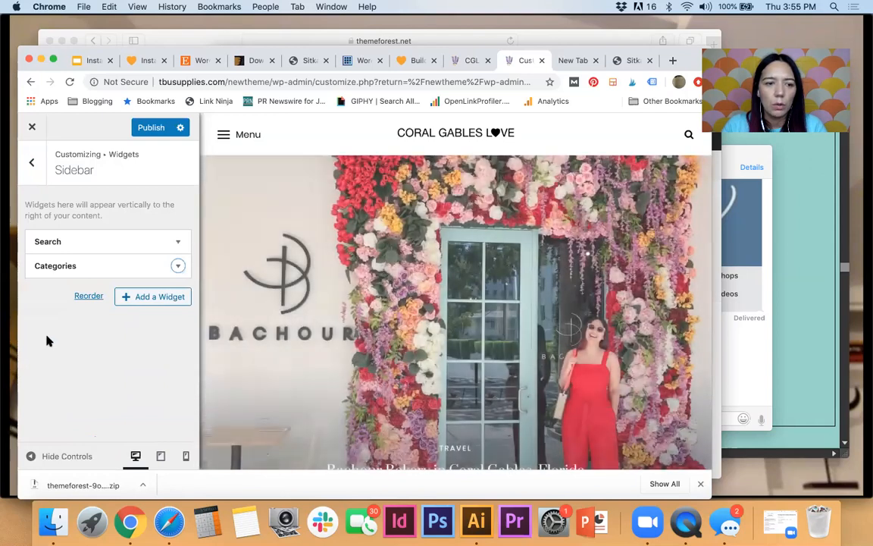
Add the Sitka: About widget to the Sidebar and publish the changes.
{"action": "left_click", "coordinate": [147, 301]}
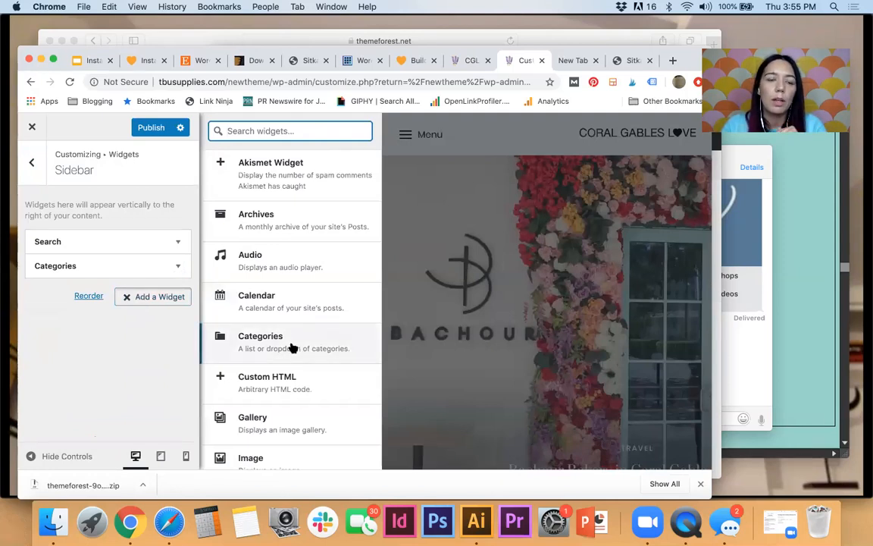
{"action": "scroll", "coordinate": [293, 347], "scroll_direction": "down", "scroll_amount": 3}
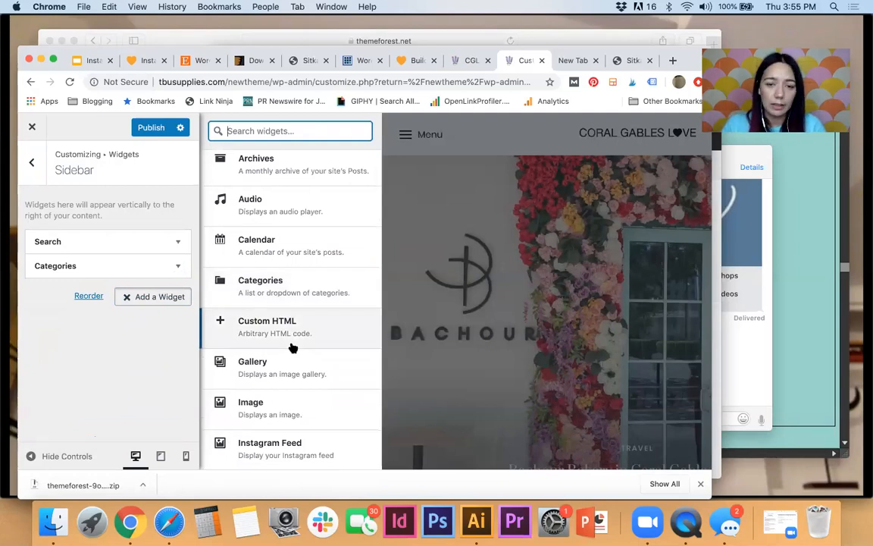
{"action": "scroll", "coordinate": [293, 347], "scroll_direction": "down", "scroll_amount": 10}
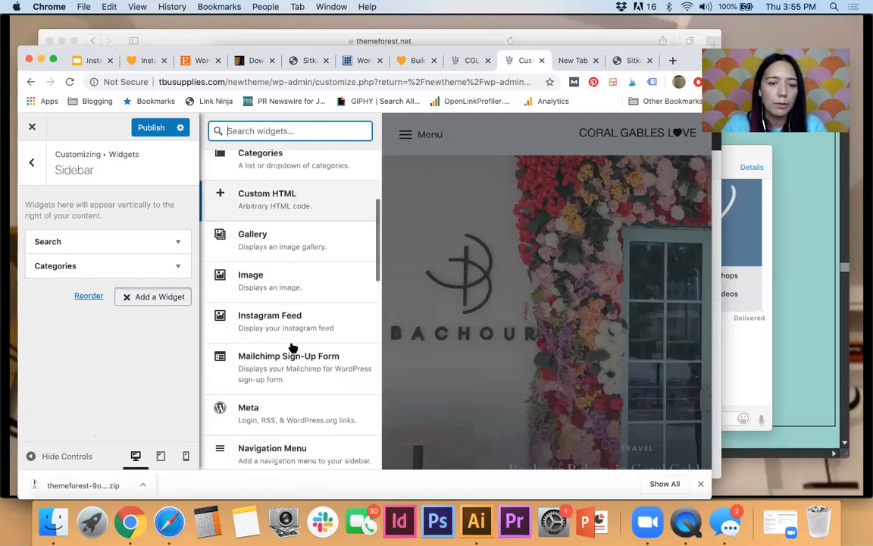
{"action": "scroll", "coordinate": [293, 347], "scroll_direction": "down", "scroll_amount": 5}
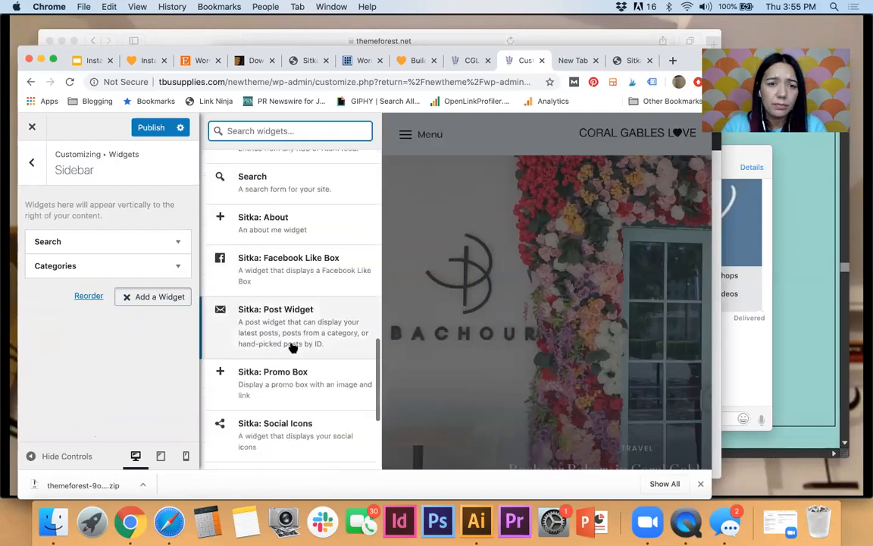
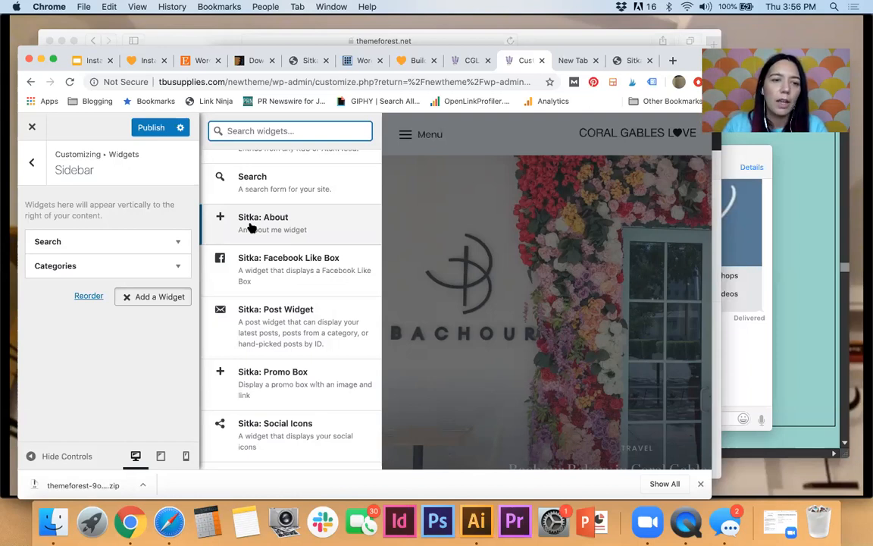
{"action": "left_click", "coordinate": [252, 227]}
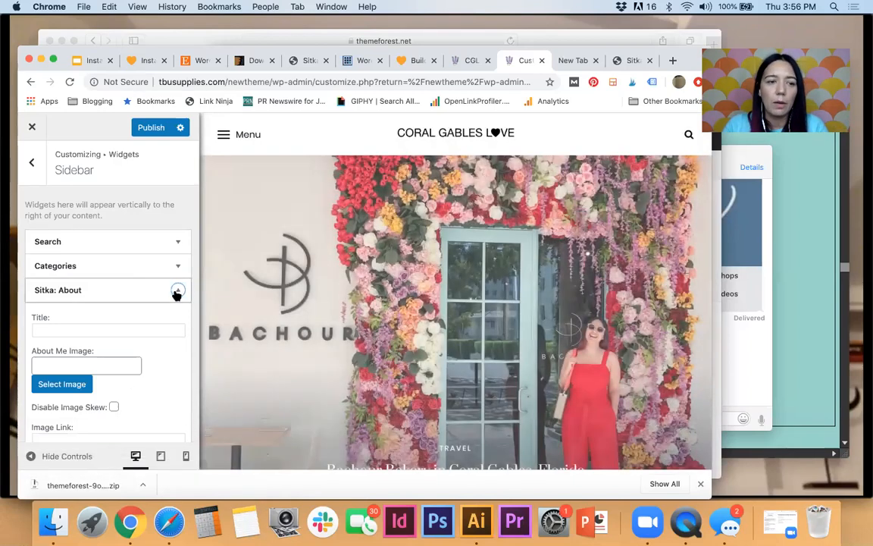
{"action": "left_click", "coordinate": [176, 292]}
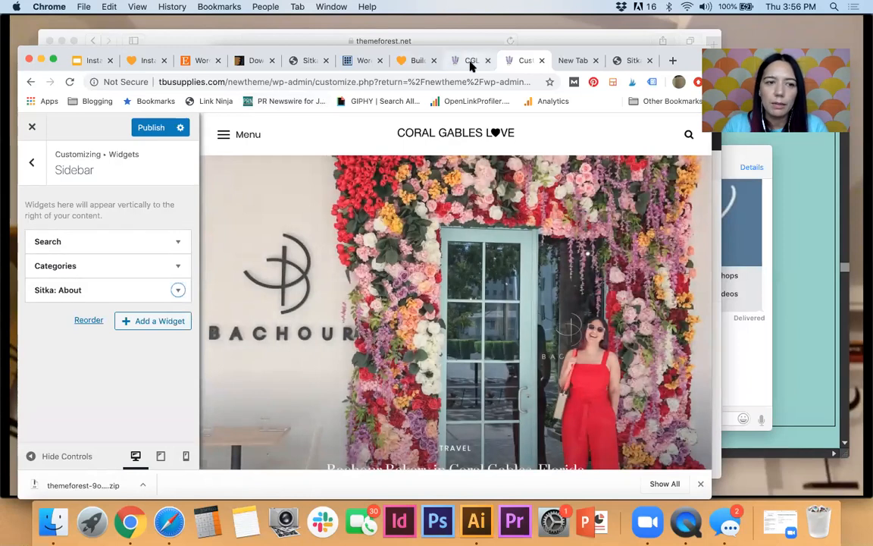
{"action": "left_click", "coordinate": [146, 129]}
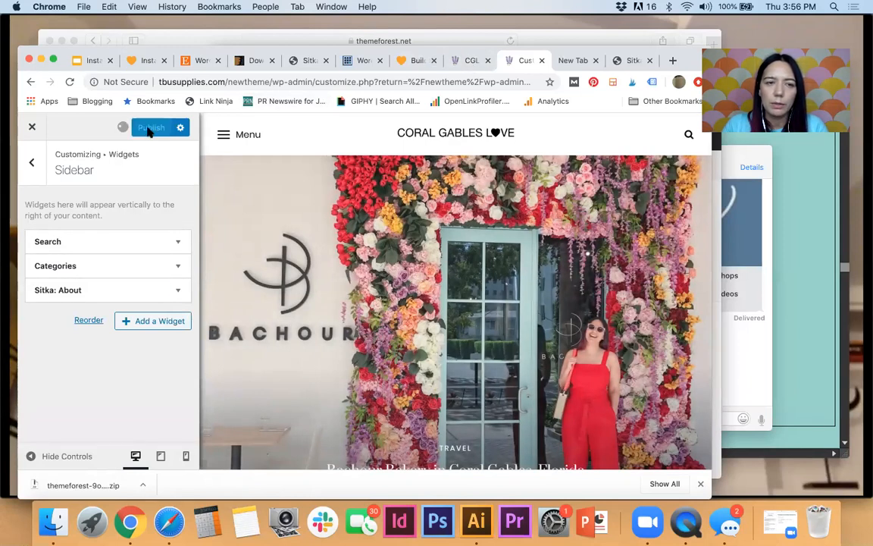
Reload the live homepage and examine the sidebar from the search box down to the block below Categories.
{"action": "left_click", "coordinate": [464, 62]}
{"action": "left_click", "coordinate": [70, 81]}
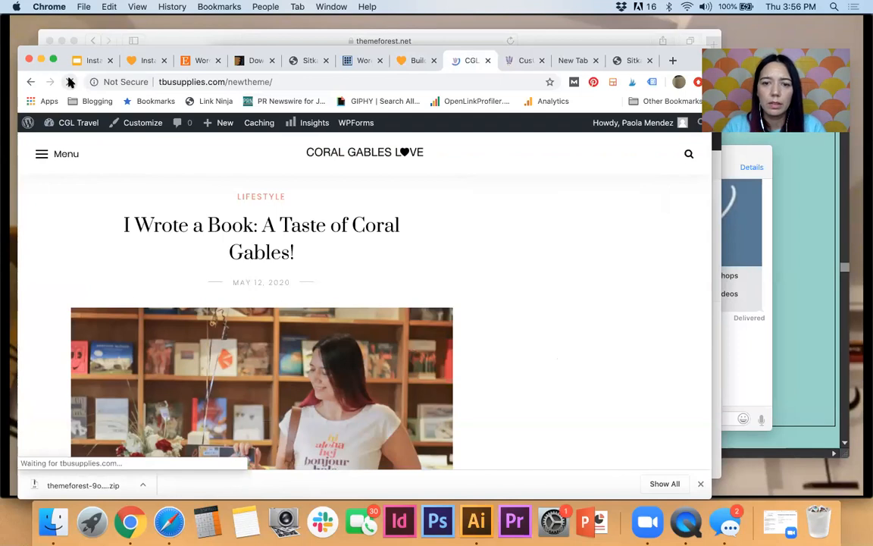
{"action": "scroll", "coordinate": [589, 232], "scroll_direction": "up", "scroll_amount": 10}
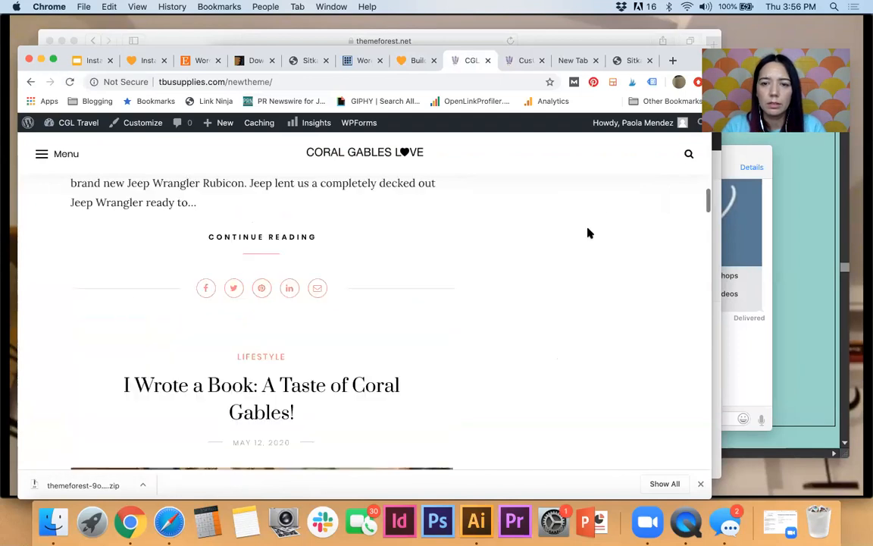
{"action": "scroll", "coordinate": [589, 232], "scroll_direction": "down", "scroll_amount": 3}
{"action": "scroll", "coordinate": [589, 233], "scroll_direction": "up", "scroll_amount": 1}
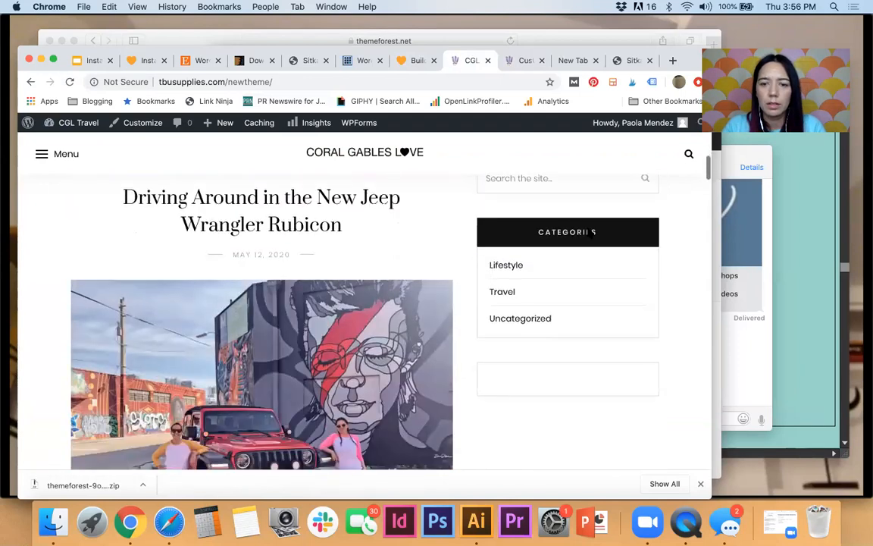
{"action": "scroll", "coordinate": [588, 231], "scroll_direction": "down", "scroll_amount": 3}
{"action": "scroll", "coordinate": [592, 345], "scroll_direction": "up", "scroll_amount": 6}
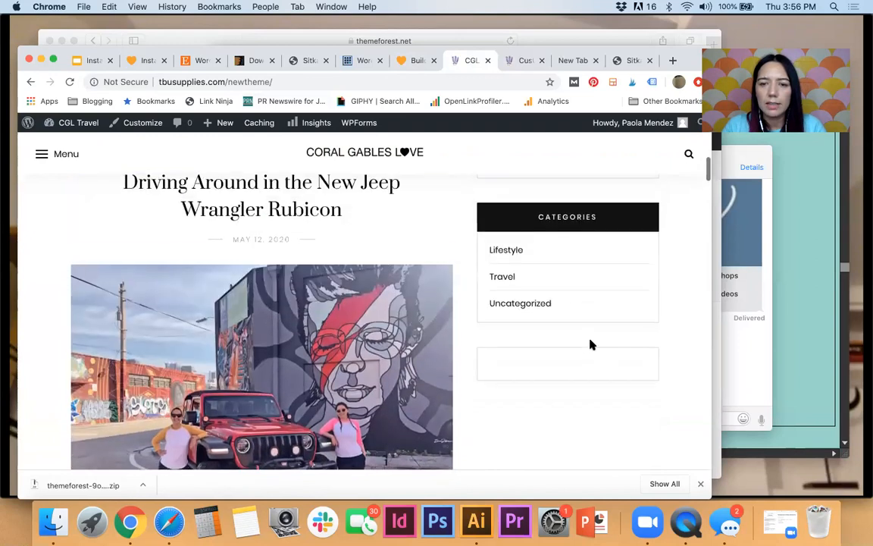
{"action": "scroll", "coordinate": [591, 345], "scroll_direction": "down", "scroll_amount": 3}
{"action": "scroll", "coordinate": [592, 345], "scroll_direction": "down", "scroll_amount": 2}
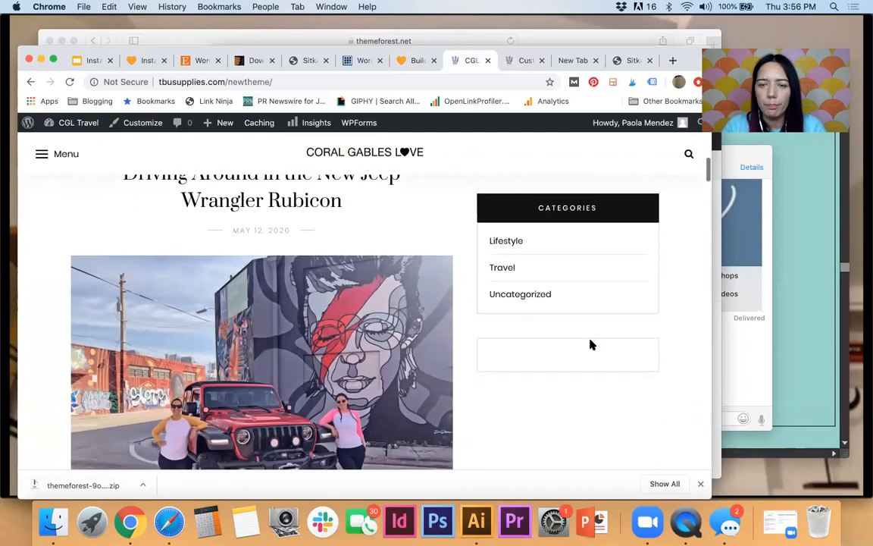
{"action": "scroll", "coordinate": [592, 345], "scroll_direction": "up", "scroll_amount": 4}
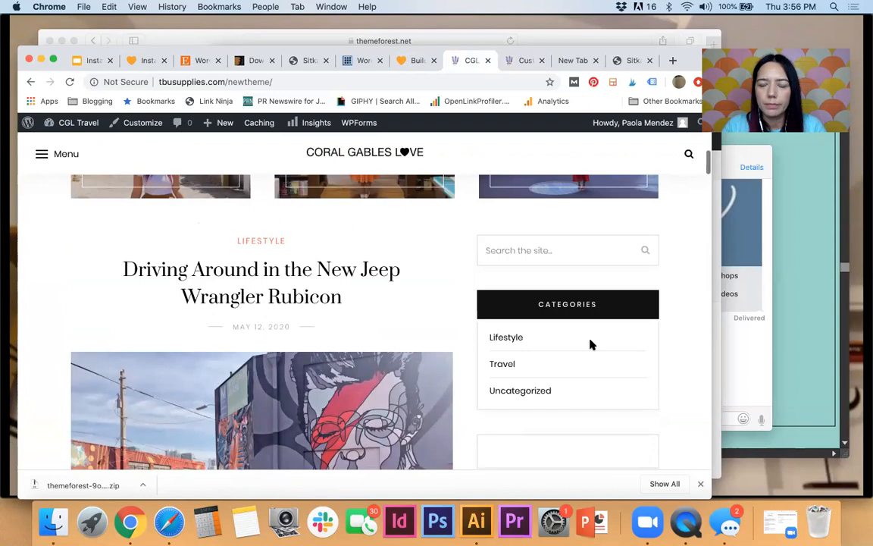
{"action": "scroll", "coordinate": [592, 345], "scroll_direction": "down", "scroll_amount": 2}
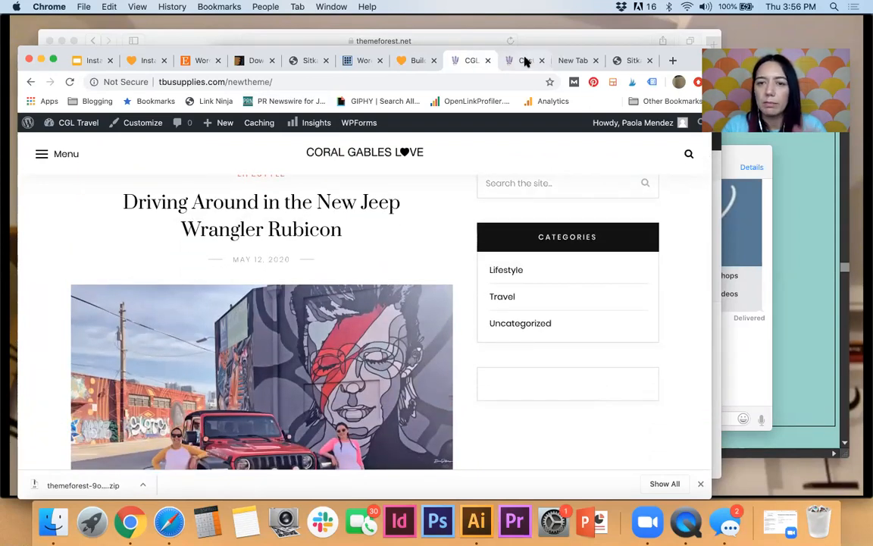
{"action": "scroll", "coordinate": [608, 280], "scroll_direction": "up", "scroll_amount": 3}
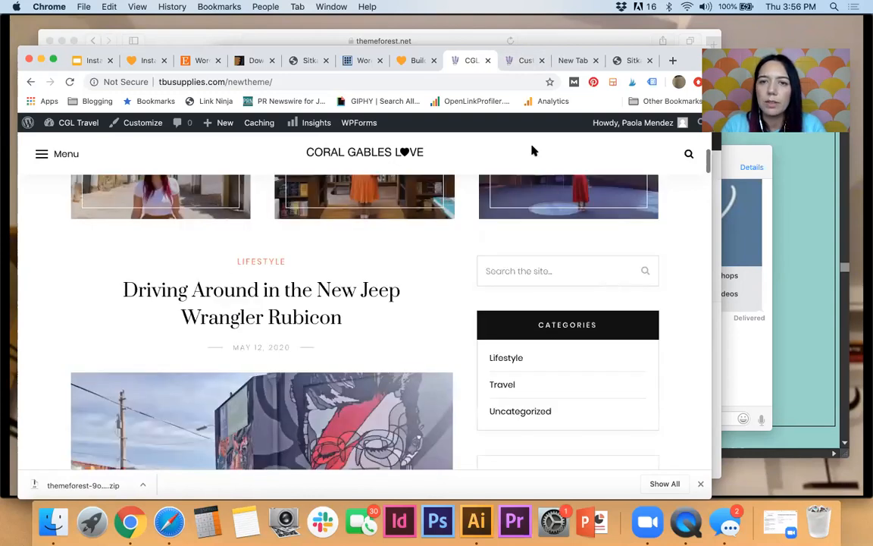
Back in the customizer, move the Sitka: About widget above Search and set its title to "About Me".
{"action": "left_click", "coordinate": [523, 60]}
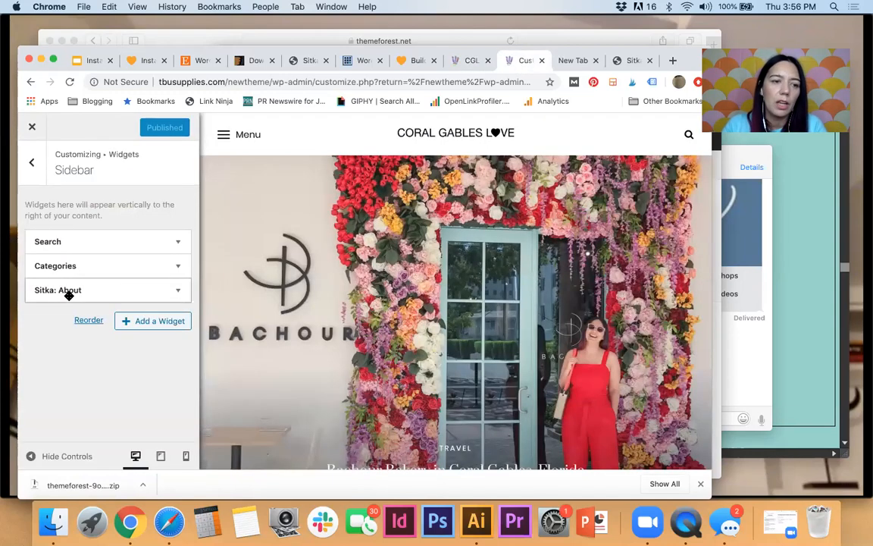
{"action": "left_click_drag", "start_coordinate": [64, 293], "coordinate": [55, 247]}
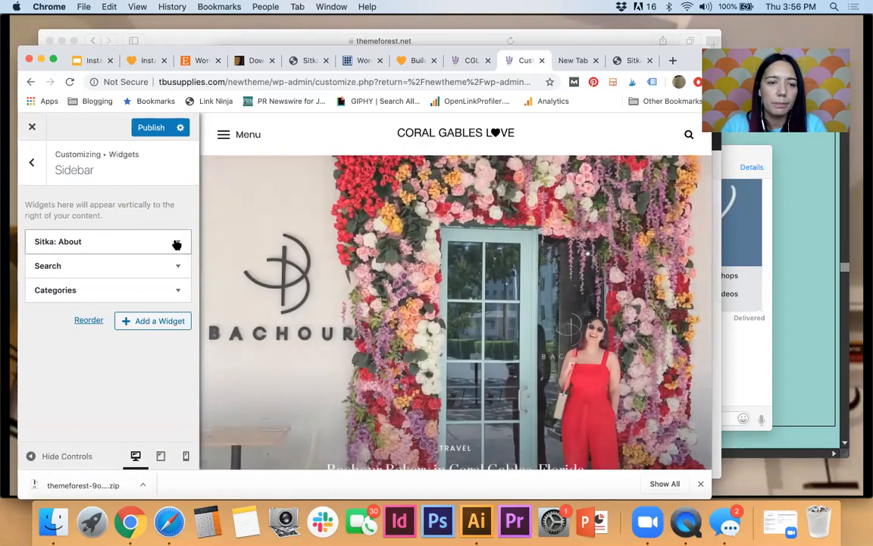
{"action": "left_click", "coordinate": [175, 242]}
{"action": "left_click", "coordinate": [97, 279]}
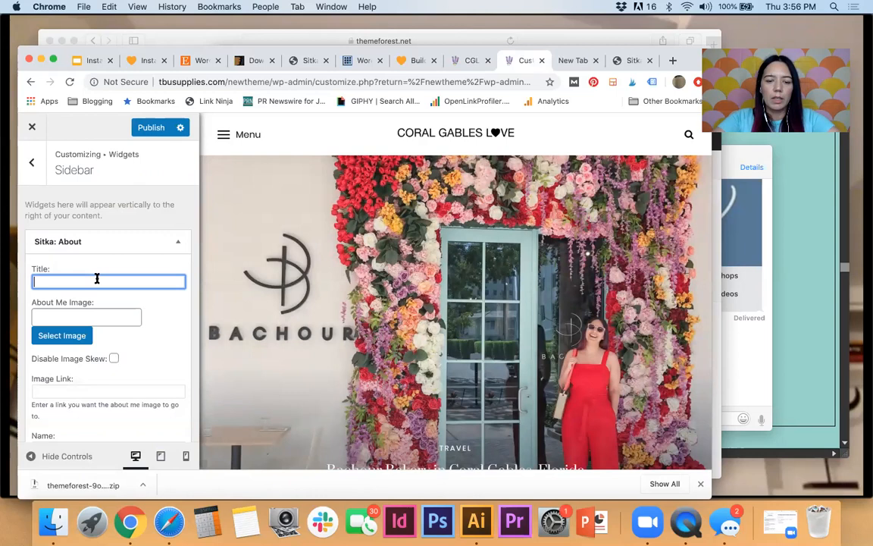
{"action": "type", "text": "About Me"}
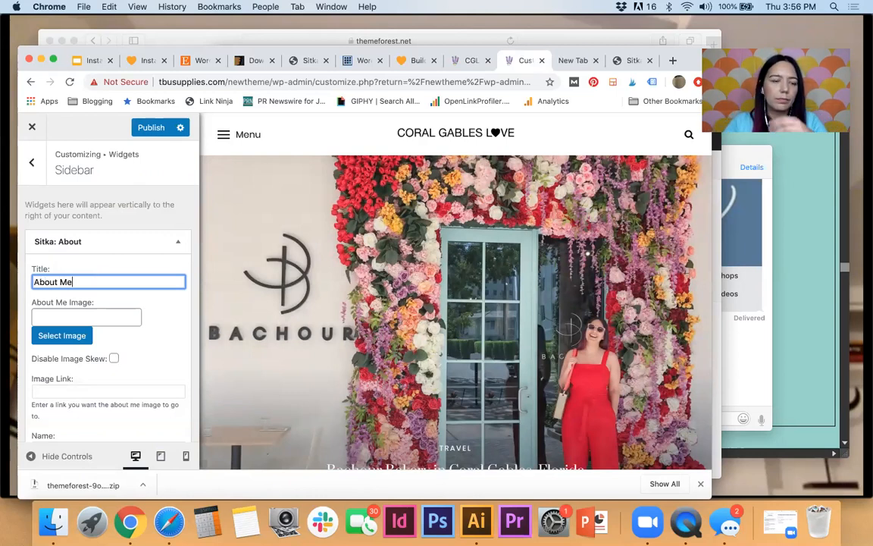
Set the About Me image to Domino-Installation-Coral-Gables-scaled.jpg from the media library.
{"action": "left_click", "coordinate": [74, 335]}
{"action": "left_click", "coordinate": [366, 318]}
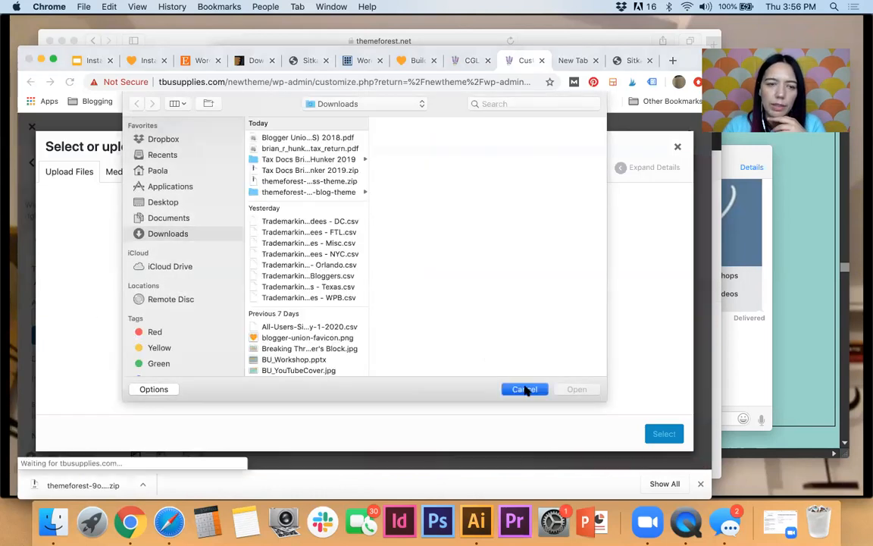
{"action": "left_click", "coordinate": [526, 389]}
{"action": "left_click", "coordinate": [131, 178]}
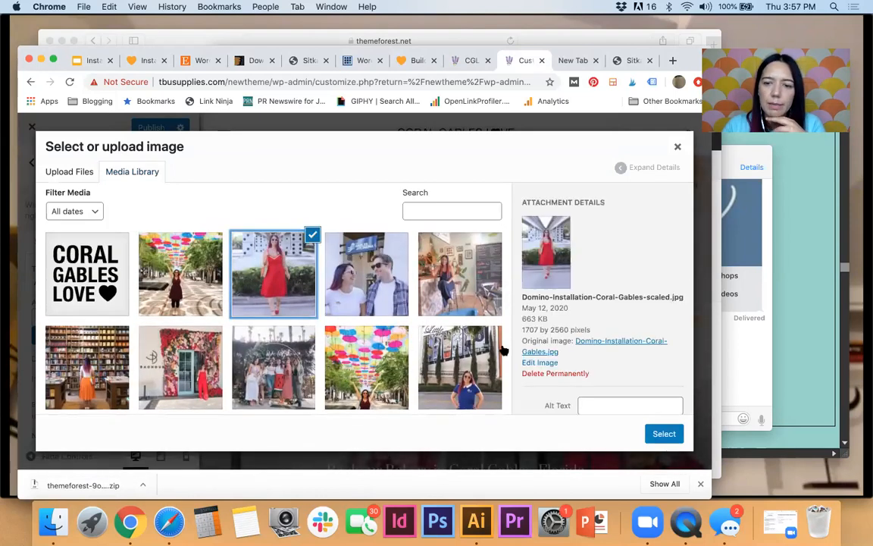
{"action": "left_click", "coordinate": [646, 434]}
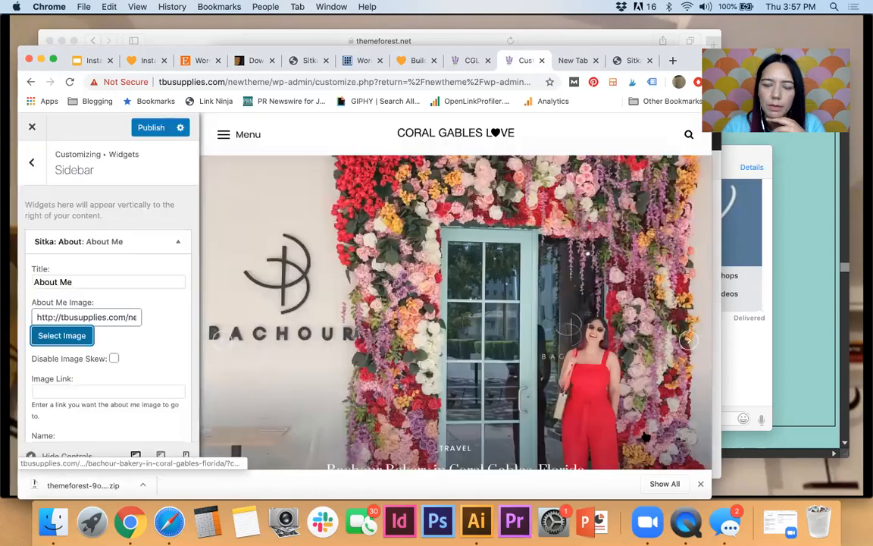
Fill in the About widget's name field with the blogger's full name and set its label to "Blogger & Photographer", following the demo.
{"action": "scroll", "coordinate": [129, 318], "scroll_direction": "down", "scroll_amount": 3}
{"action": "scroll", "coordinate": [135, 342], "scroll_direction": "down", "scroll_amount": 1}
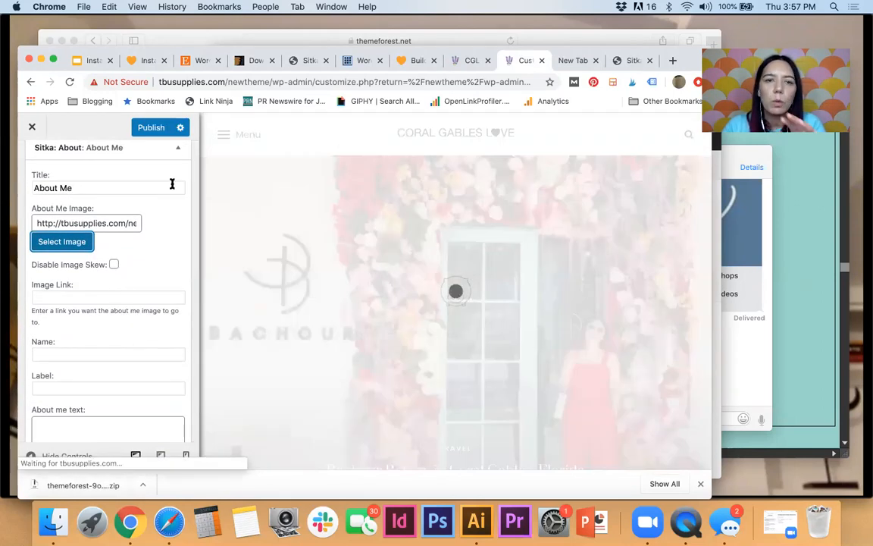
{"action": "left_click", "coordinate": [307, 61]}
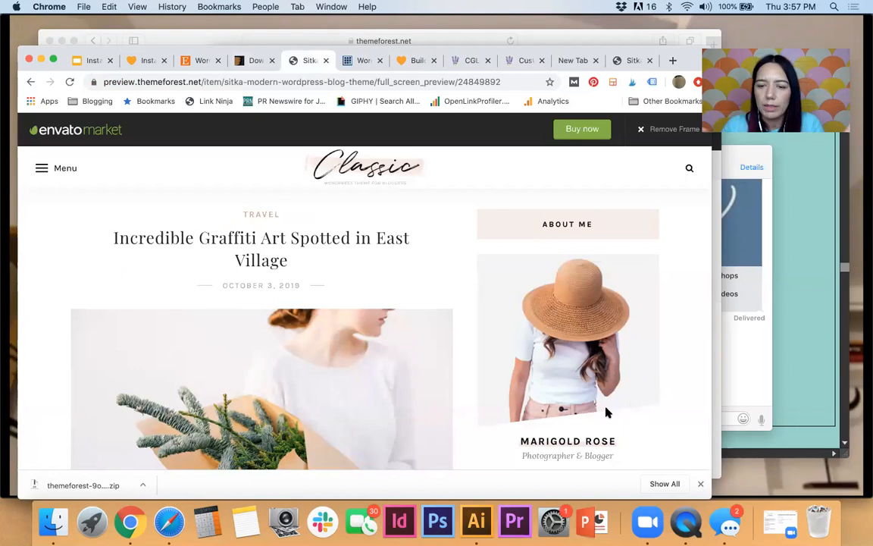
{"action": "left_click", "coordinate": [512, 60]}
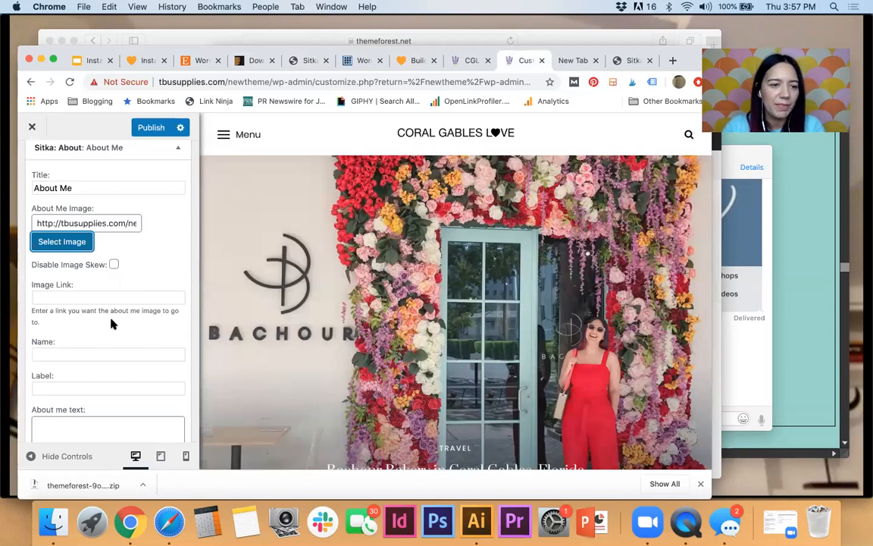
{"action": "left_click", "coordinate": [89, 354]}
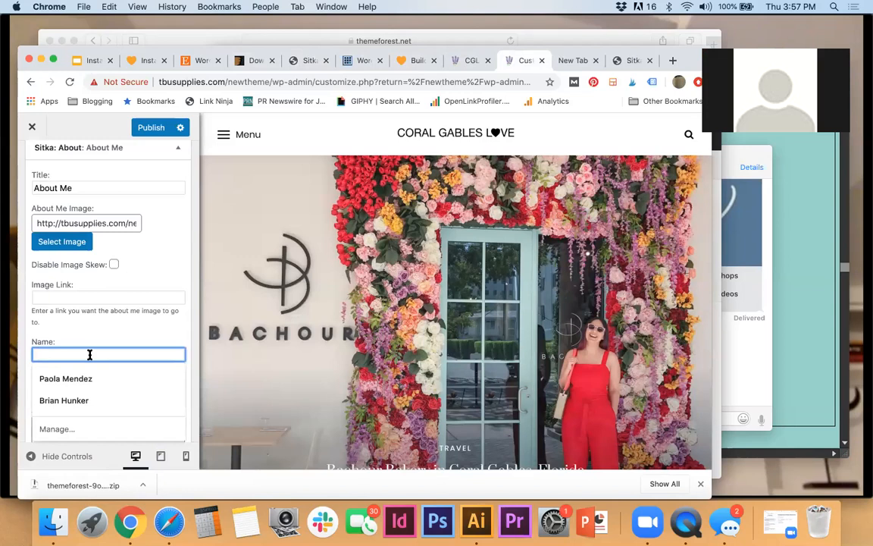
{"action": "left_click", "coordinate": [102, 381]}
{"action": "left_click", "coordinate": [86, 389]}
{"action": "type", "text": "Blog"}
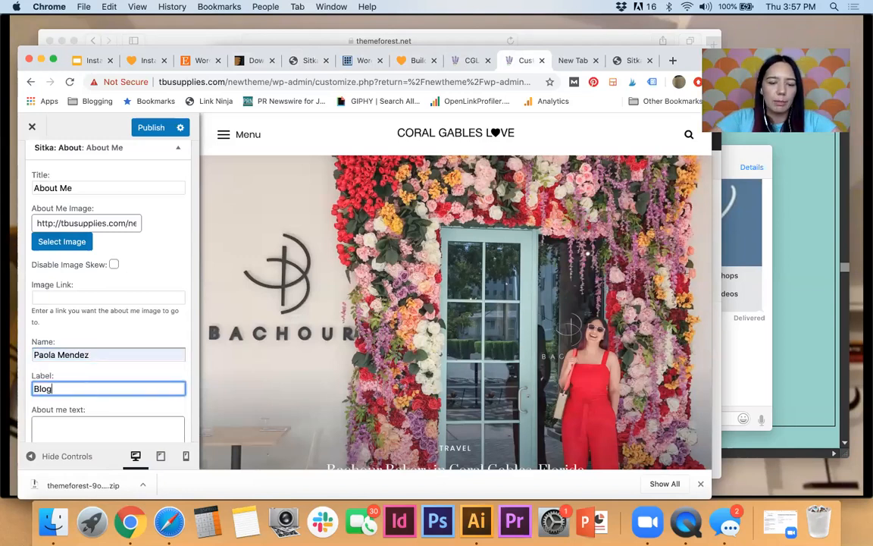
{"action": "type", "text": "ger & Photographer"}
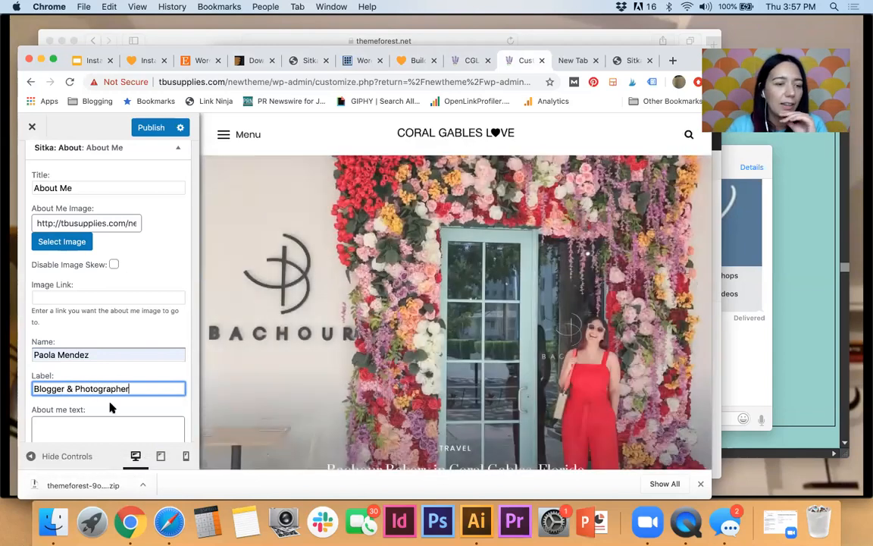
Enter an About me text introducing the blogger by first name as the founder of The Blogger Union and Coral Gables Love.
{"action": "scroll", "coordinate": [110, 407], "scroll_direction": "down", "scroll_amount": 3}
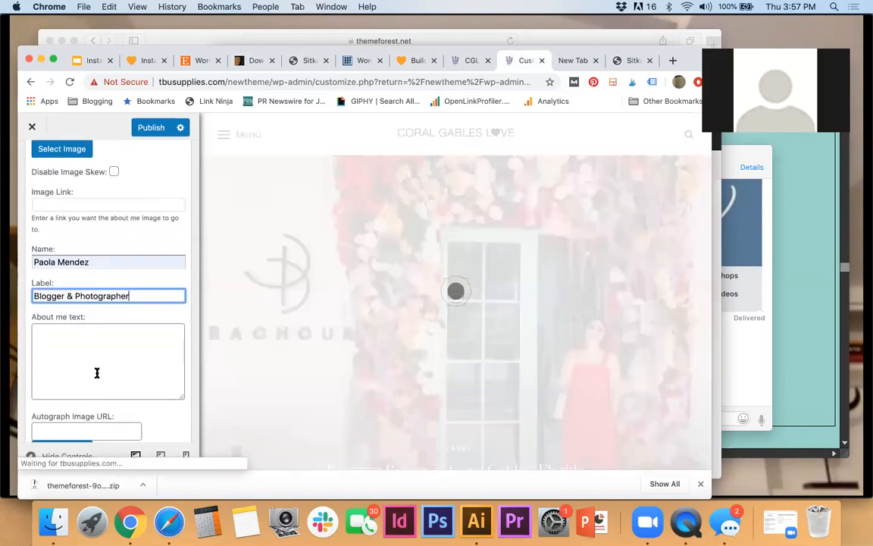
{"action": "left_click", "coordinate": [97, 372]}
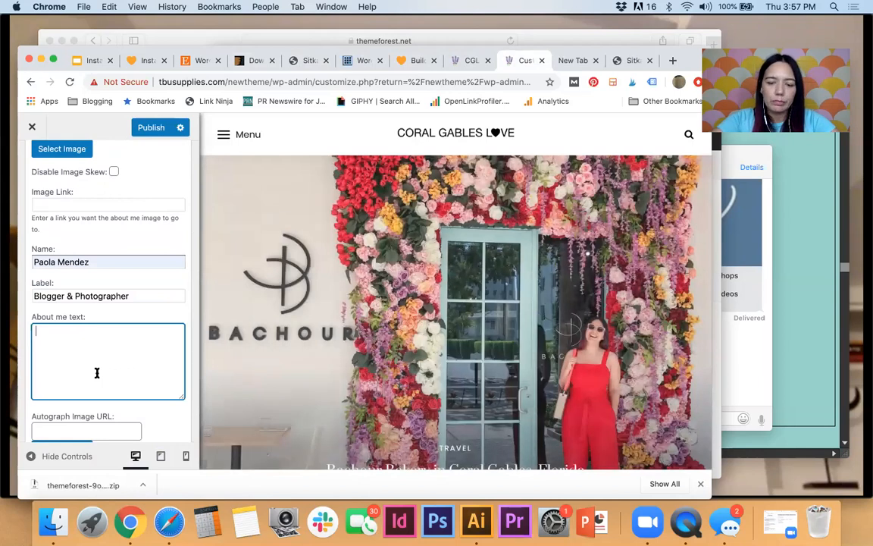
{"action": "type", "text": "Paola is the founder of The Blogger Union and Cor"}
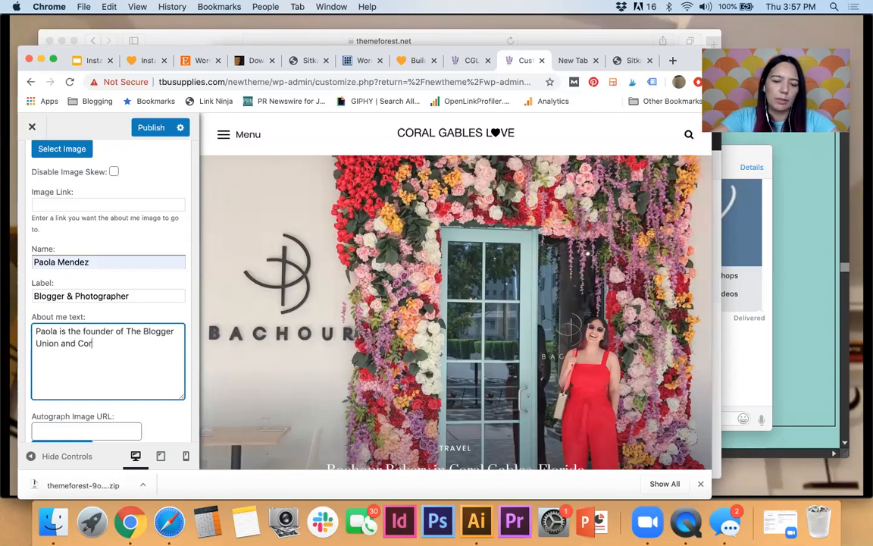
{"action": "type", "text": "al Gables Love"}
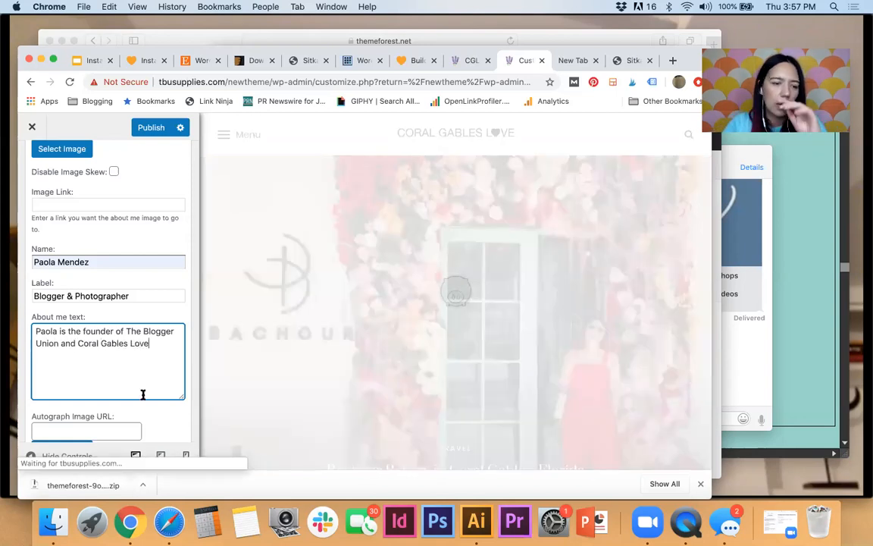
Check the autograph image option against the signature in the demo's About Me block and publish the widget changes.
{"action": "scroll", "coordinate": [116, 386], "scroll_direction": "down", "scroll_amount": 2}
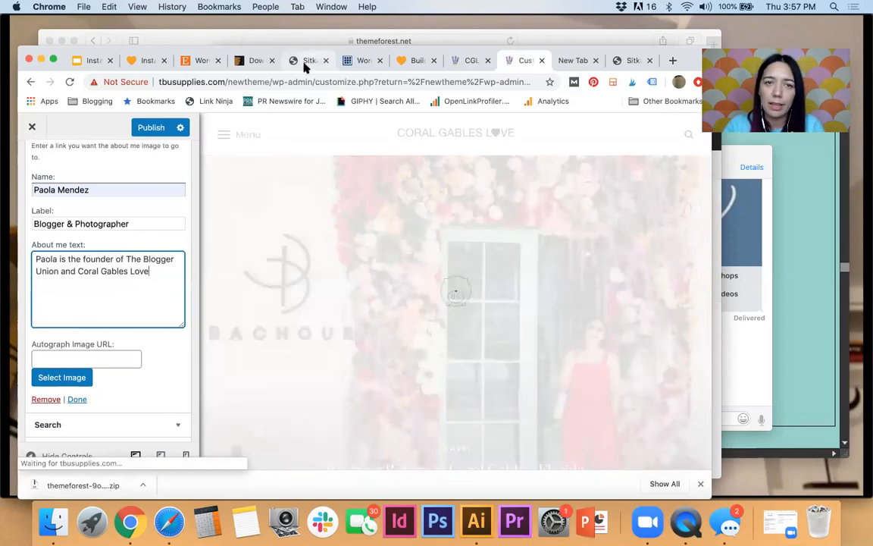
{"action": "left_click", "coordinate": [304, 65]}
{"action": "scroll", "coordinate": [512, 402], "scroll_direction": "down", "scroll_amount": 3}
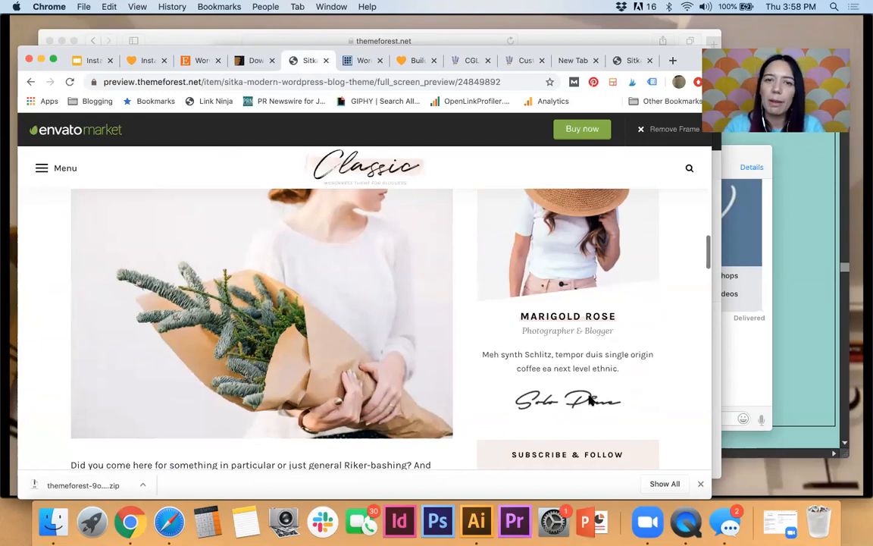
{"action": "left_click", "coordinate": [526, 60]}
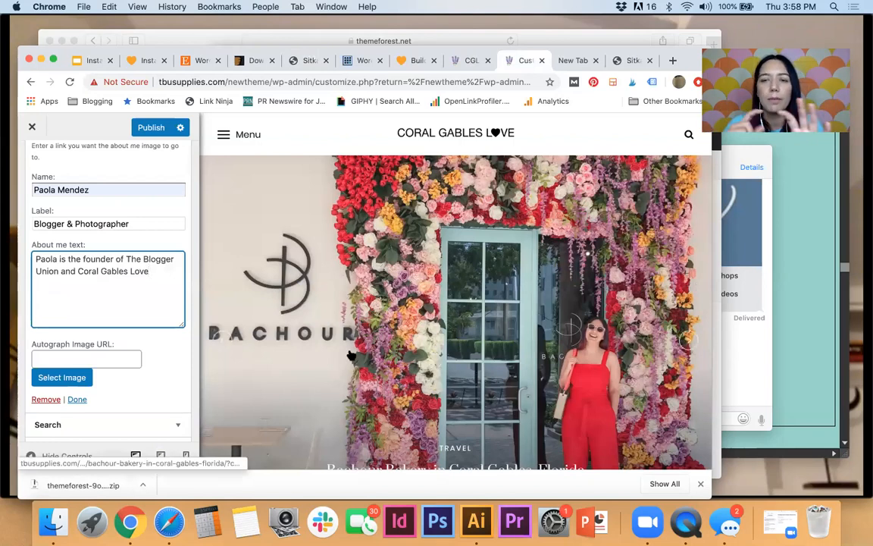
{"action": "scroll", "coordinate": [126, 352], "scroll_direction": "down", "scroll_amount": 2}
{"action": "scroll", "coordinate": [126, 351], "scroll_direction": "up", "scroll_amount": 3}
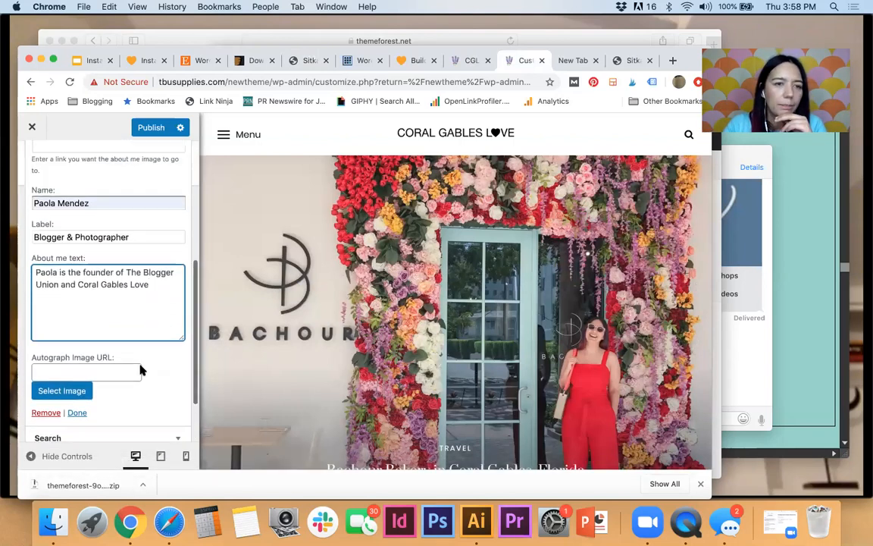
{"action": "left_click", "coordinate": [153, 131]}
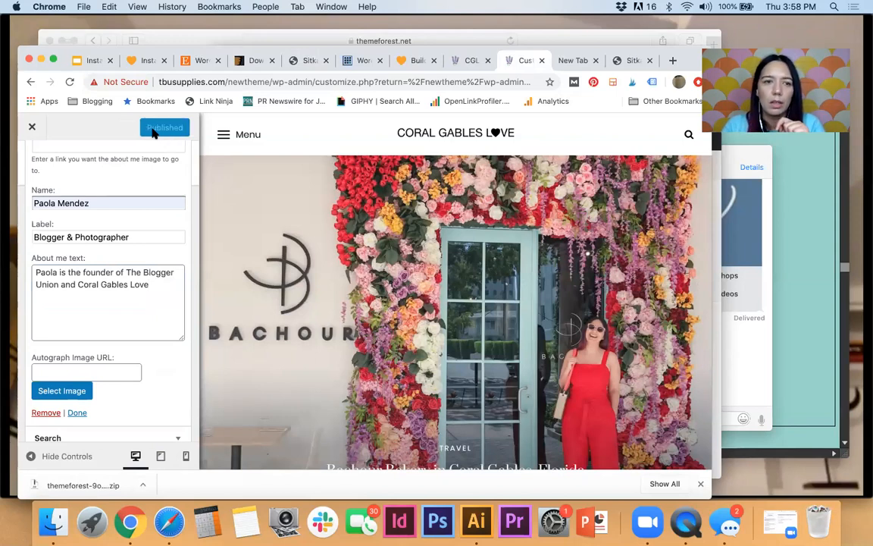
Reload the live homepage to examine the About Me block and view the demo's sidebar section that follows its own About Me block.
{"action": "left_click", "coordinate": [471, 61]}
{"action": "left_click", "coordinate": [69, 82]}
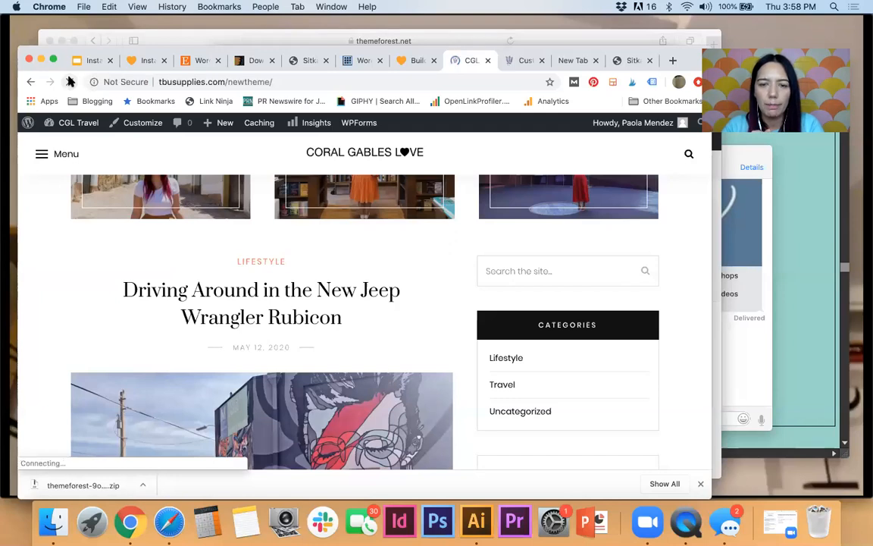
{"action": "scroll", "coordinate": [521, 235], "scroll_direction": "down", "scroll_amount": 5}
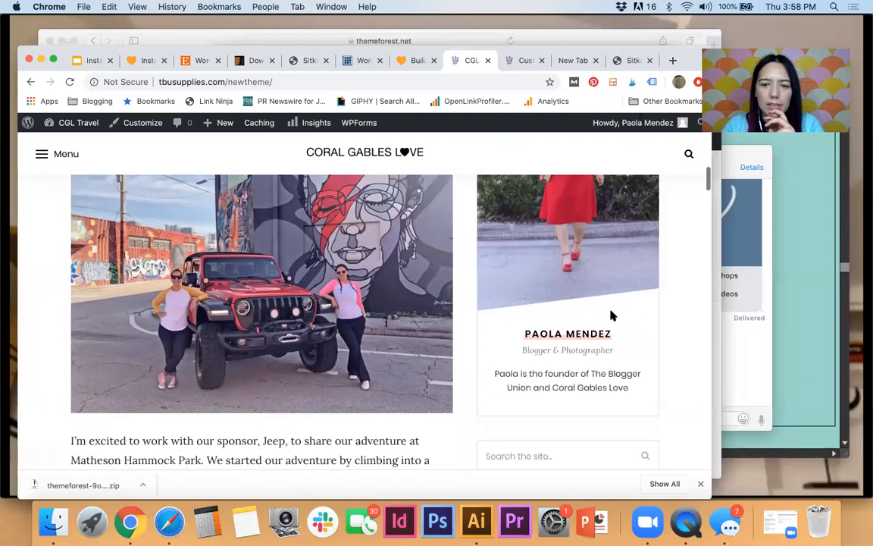
{"action": "scroll", "coordinate": [604, 388], "scroll_direction": "down", "scroll_amount": 1}
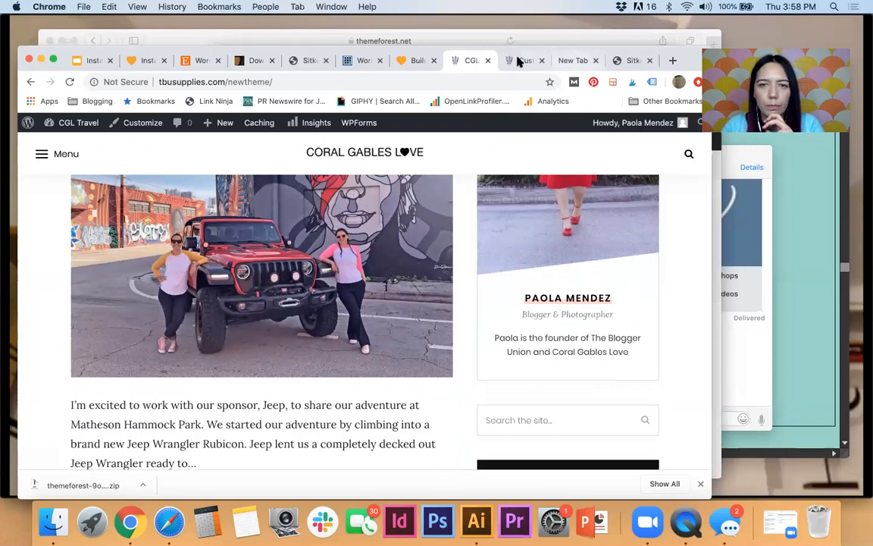
{"action": "left_click", "coordinate": [292, 60]}
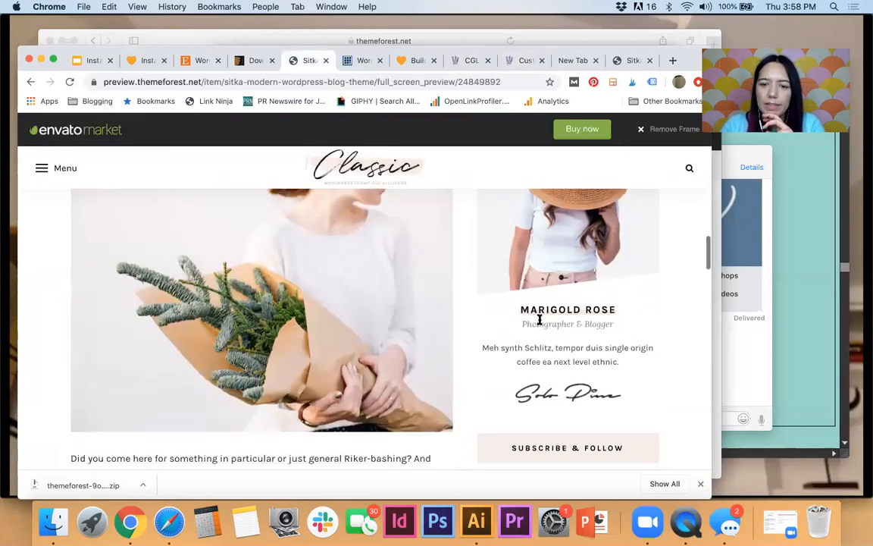
{"action": "scroll", "coordinate": [539, 319], "scroll_direction": "down", "scroll_amount": 4}
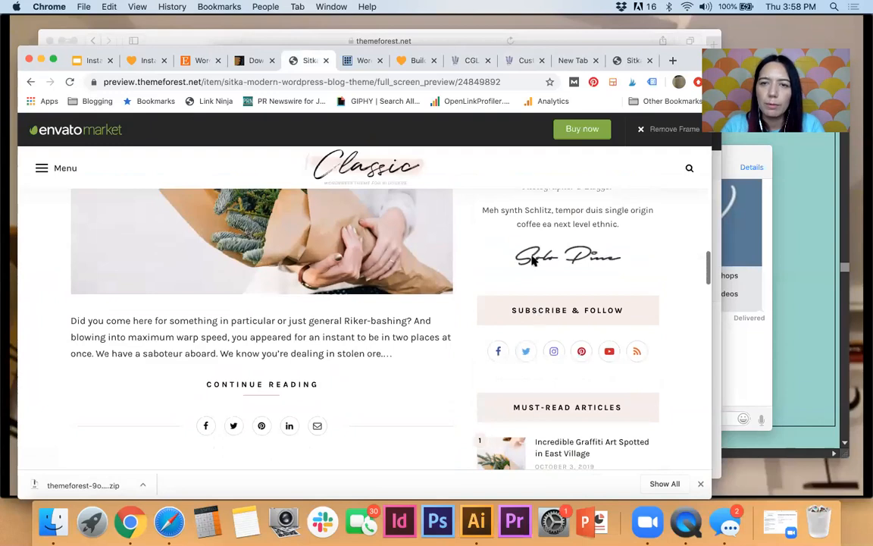
Back in the customizer, leave the Sidebar widgets and open the Social Profile Icons section of the Social Media Settings.
{"action": "left_click", "coordinate": [525, 61]}
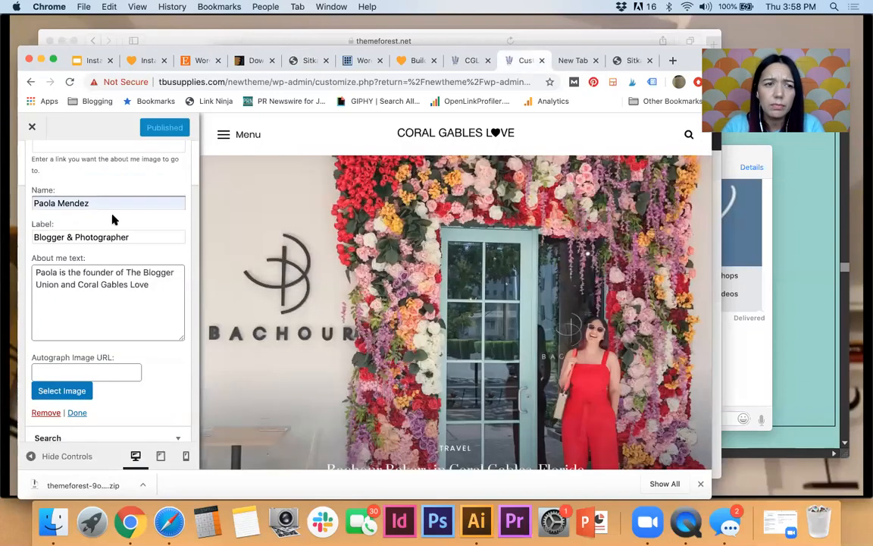
{"action": "scroll", "coordinate": [111, 217], "scroll_direction": "up", "scroll_amount": 5}
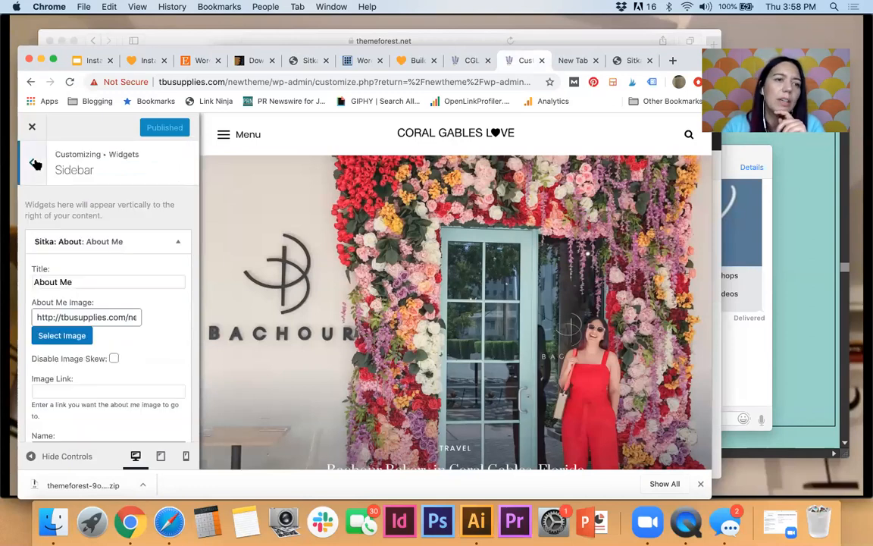
{"action": "left_click", "coordinate": [35, 164]}
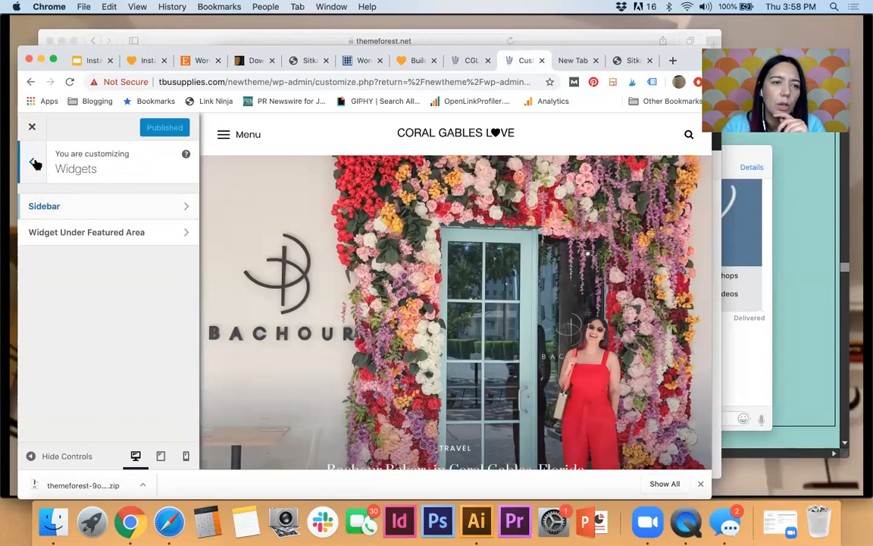
{"action": "left_click", "coordinate": [35, 164]}
{"action": "scroll", "coordinate": [150, 247], "scroll_direction": "up", "scroll_amount": 5}
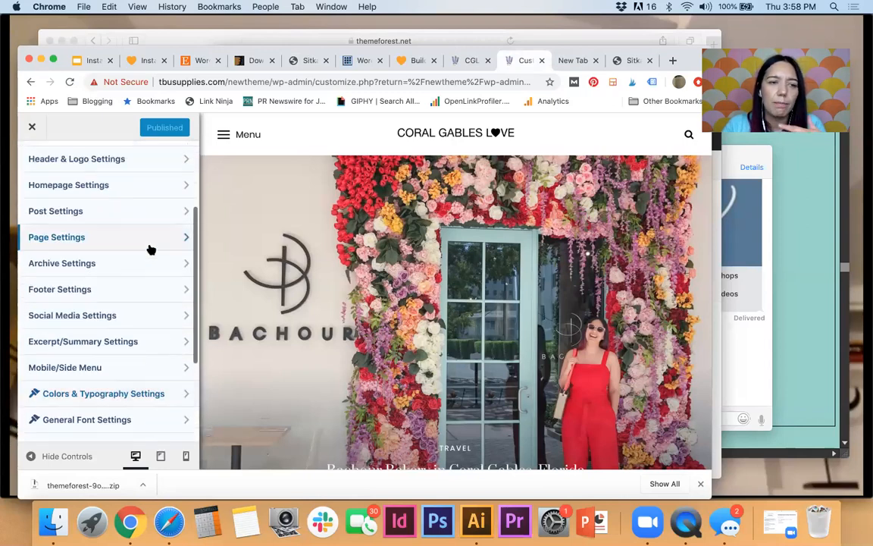
{"action": "scroll", "coordinate": [115, 180], "scroll_direction": "up", "scroll_amount": 3}
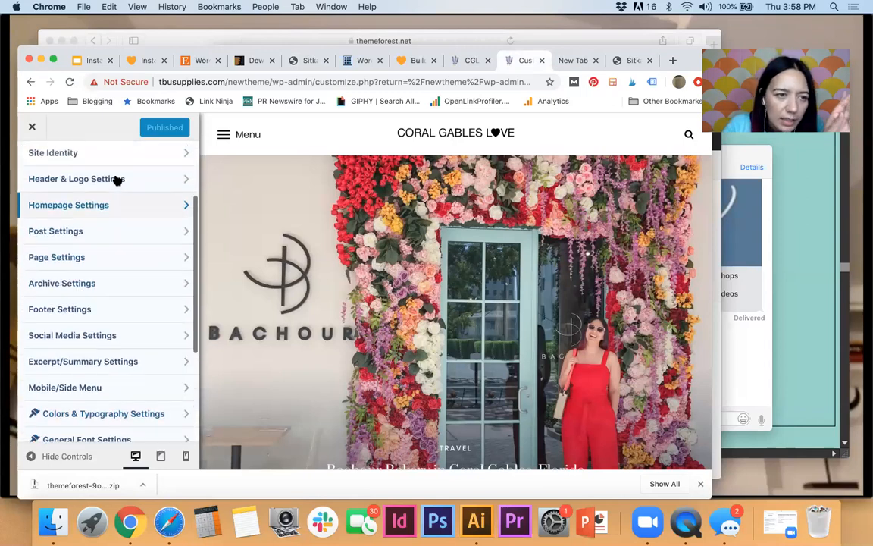
{"action": "scroll", "coordinate": [113, 179], "scroll_direction": "down", "scroll_amount": 1}
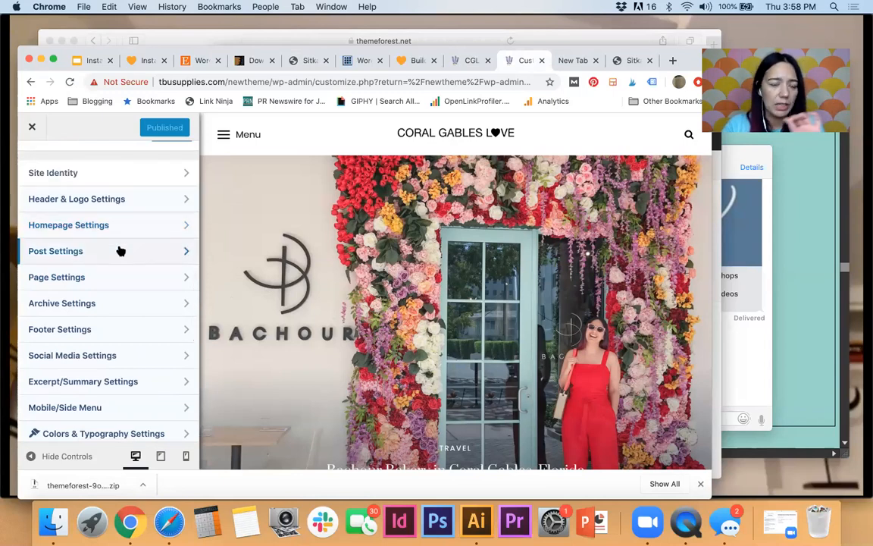
{"action": "scroll", "coordinate": [119, 251], "scroll_direction": "down", "scroll_amount": 3}
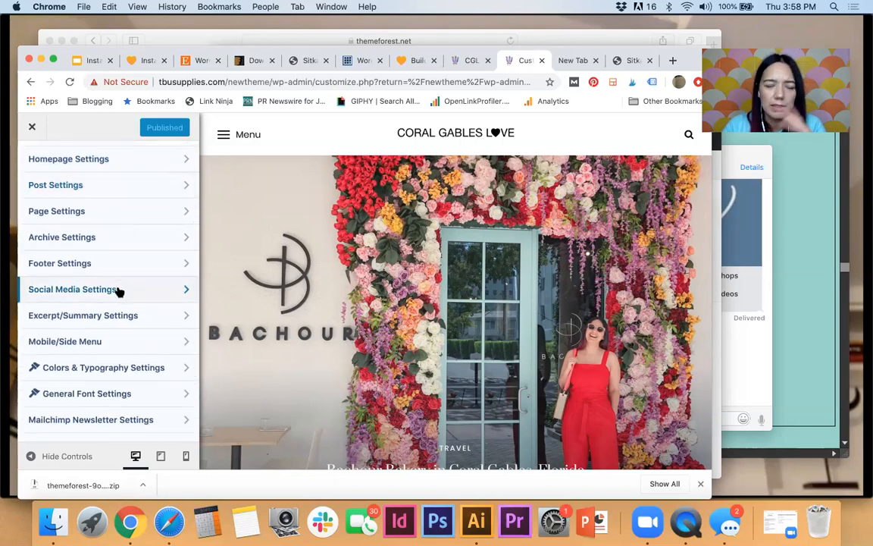
{"action": "left_click", "coordinate": [119, 291]}
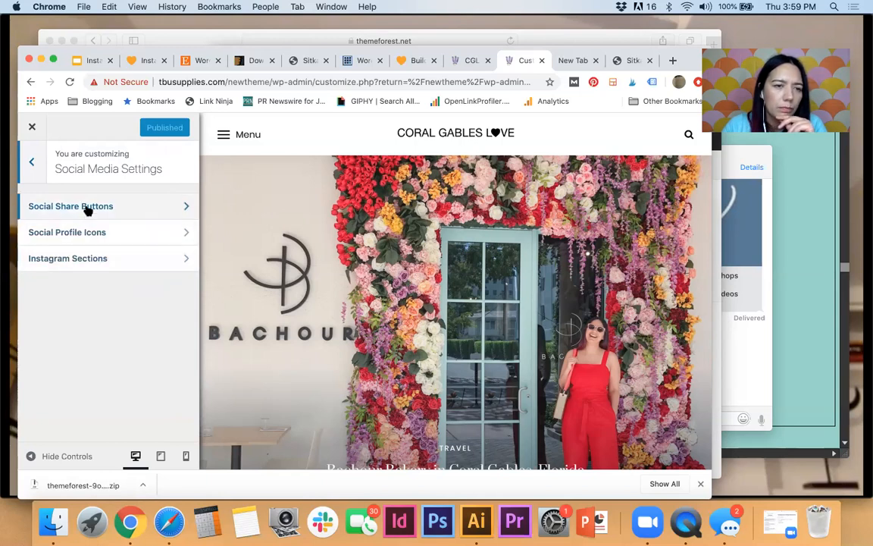
{"action": "left_click", "coordinate": [88, 232]}
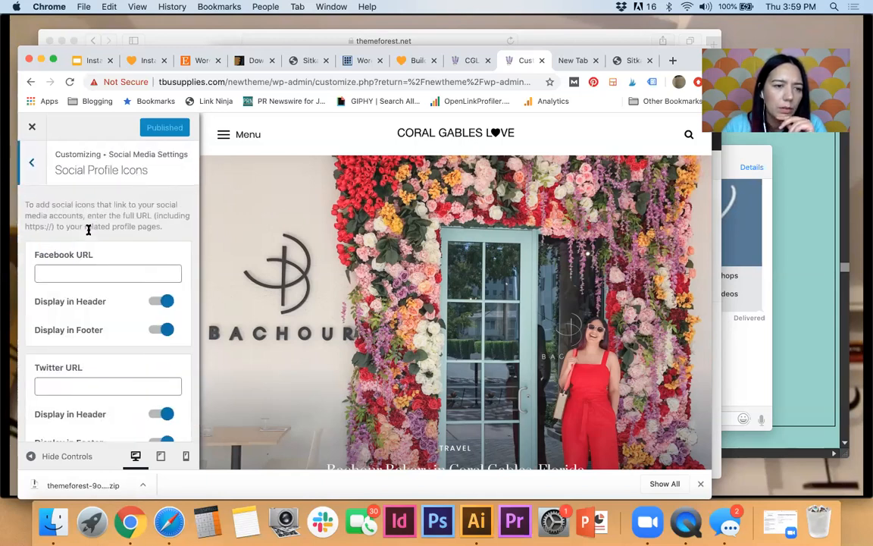
{"action": "scroll", "coordinate": [115, 276], "scroll_direction": "down", "scroll_amount": 2}
{"action": "scroll", "coordinate": [113, 275], "scroll_direction": "up", "scroll_amount": 2}
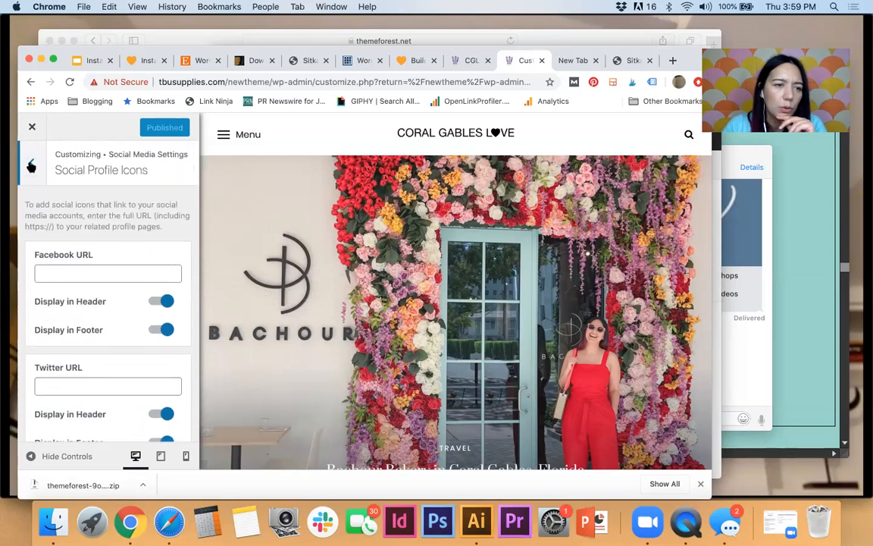
{"action": "left_click", "coordinate": [34, 163]}
{"action": "left_click", "coordinate": [33, 164]}
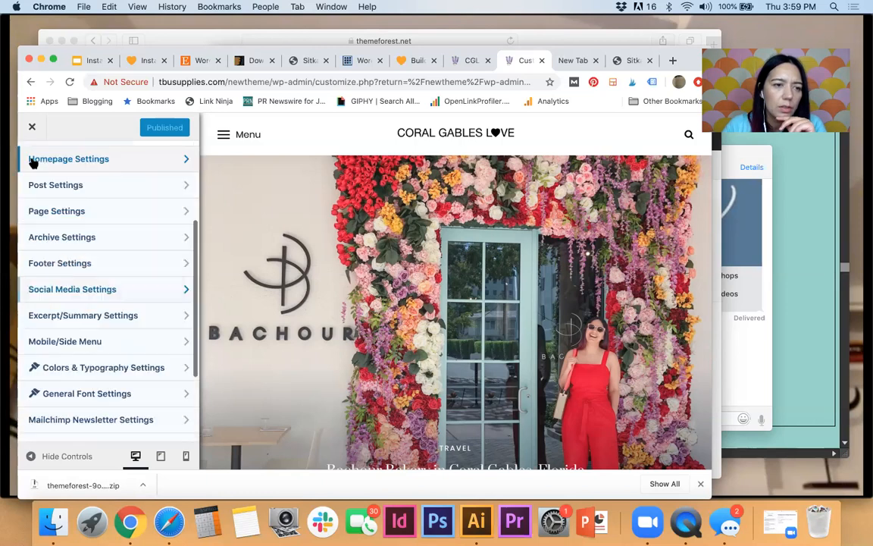
{"action": "left_click", "coordinate": [91, 289]}
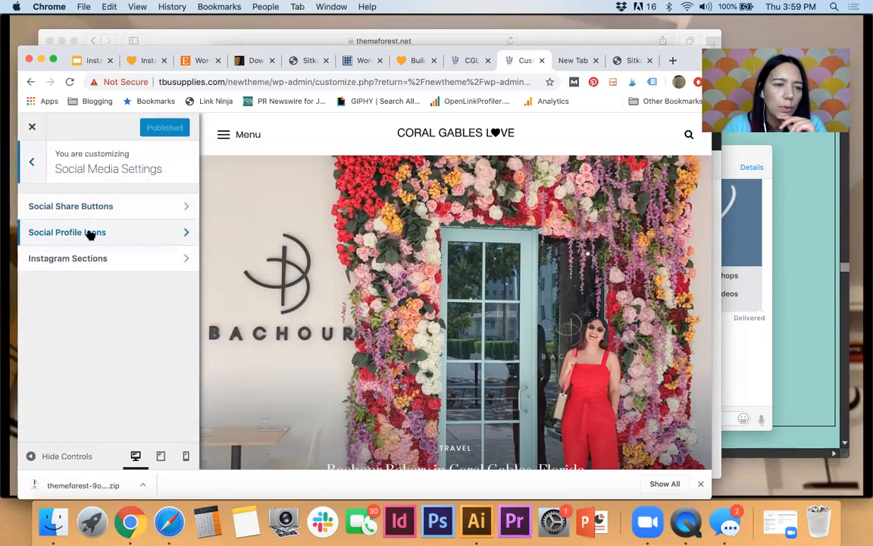
{"action": "left_click", "coordinate": [89, 235]}
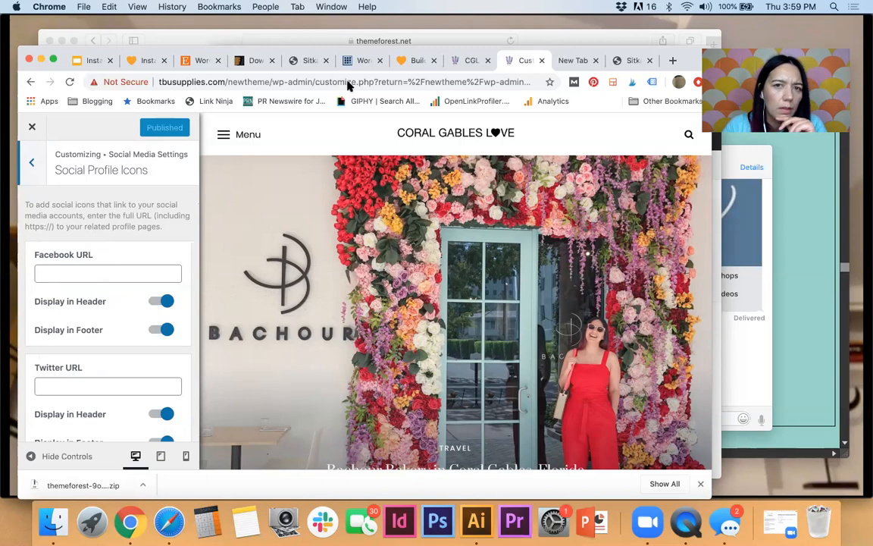
{"action": "left_click", "coordinate": [105, 273]}
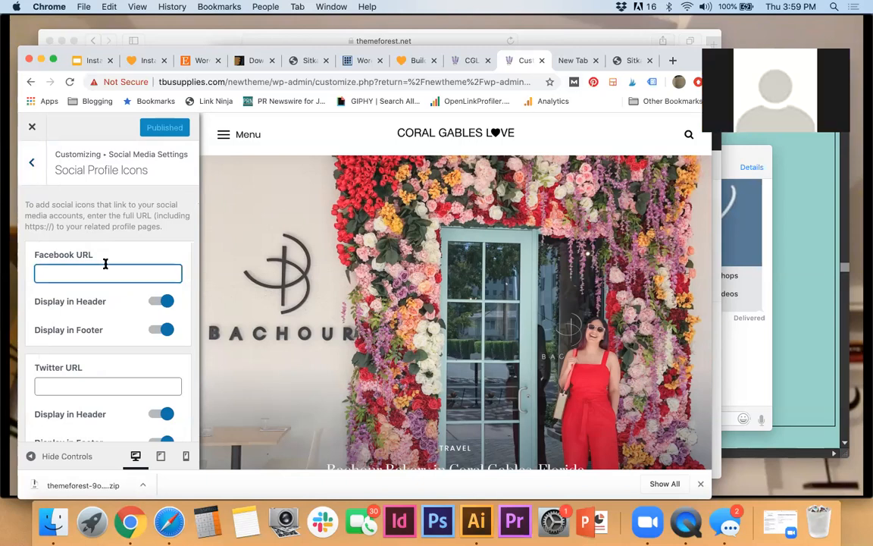
{"action": "type", "text": "https://facebook.com/"}
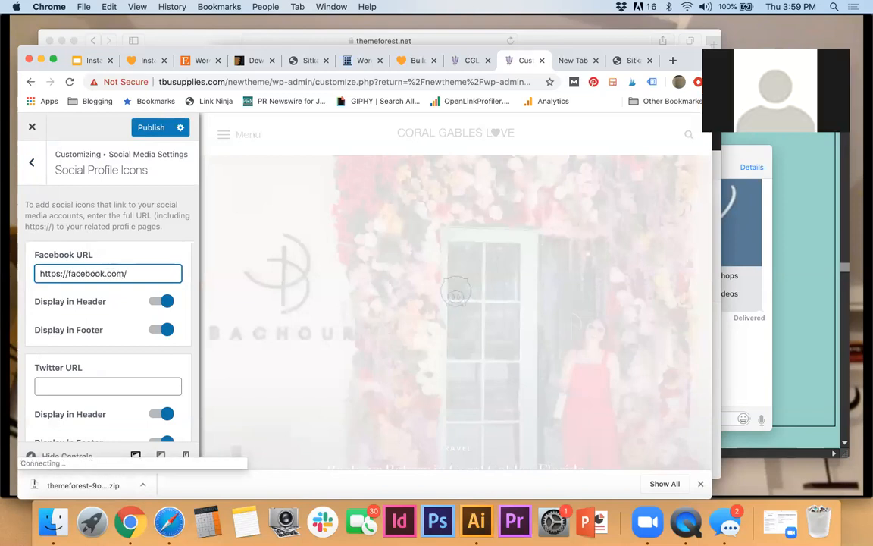
{"action": "type", "text": "thebloggerunion"}
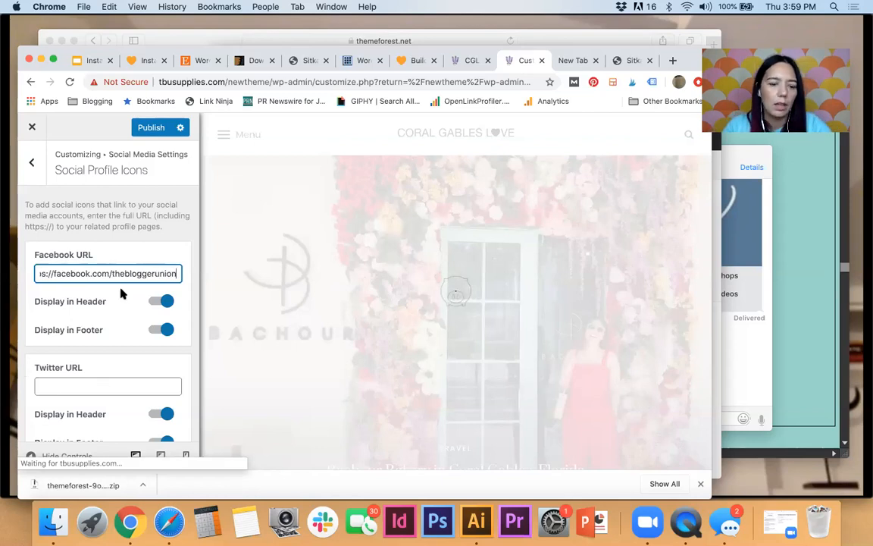
{"action": "key", "text": "super+a"}
{"action": "key", "text": "super+c"}
{"action": "left_click", "coordinate": [88, 387]}
{"action": "key", "text": "super+v"}
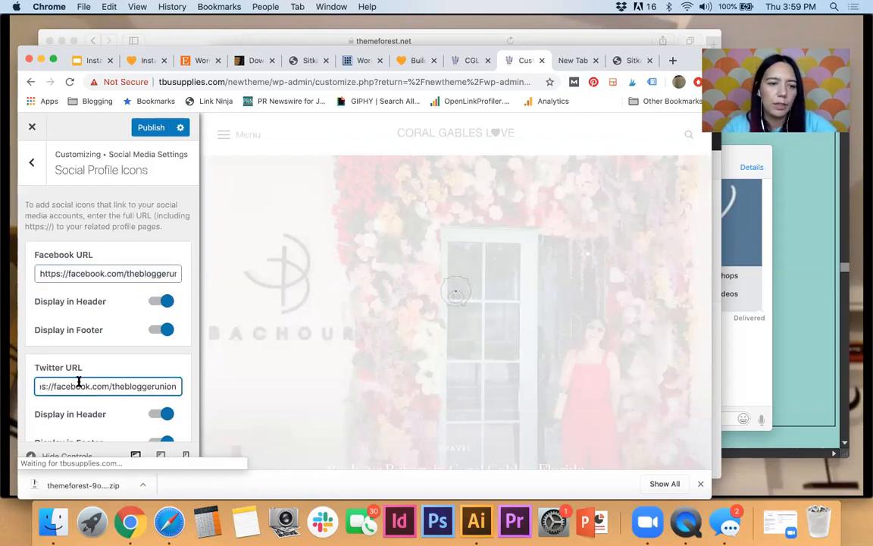
{"action": "double_click", "coordinate": [78, 385]}
{"action": "type", "text": "twitter"}
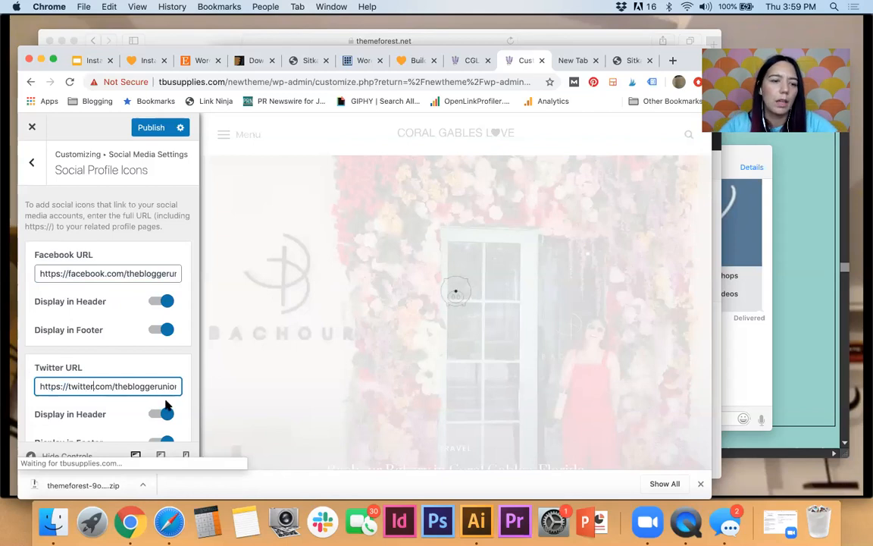
{"action": "scroll", "coordinate": [144, 394], "scroll_direction": "down", "scroll_amount": 5}
{"action": "left_click", "coordinate": [86, 286]}
{"action": "key", "text": "super+v"}
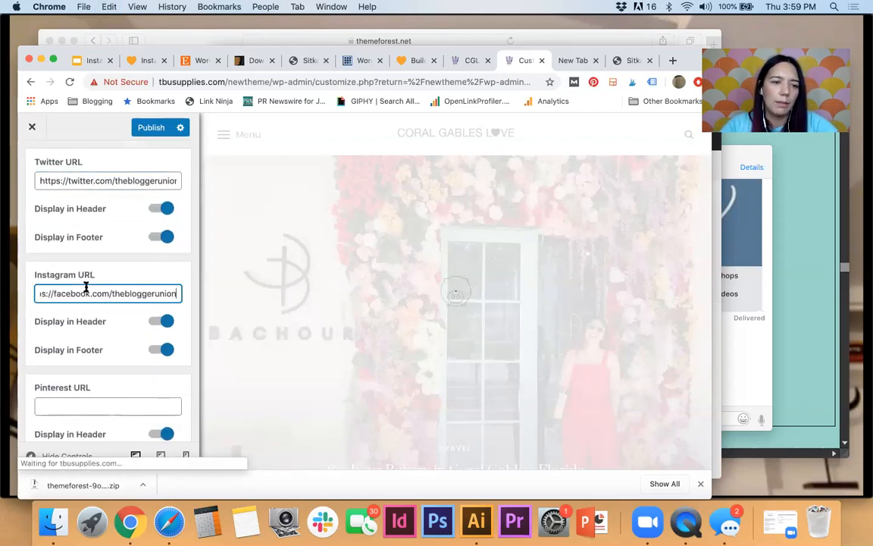
{"action": "double_click", "coordinate": [80, 289]}
{"action": "type", "text": "instagram"}
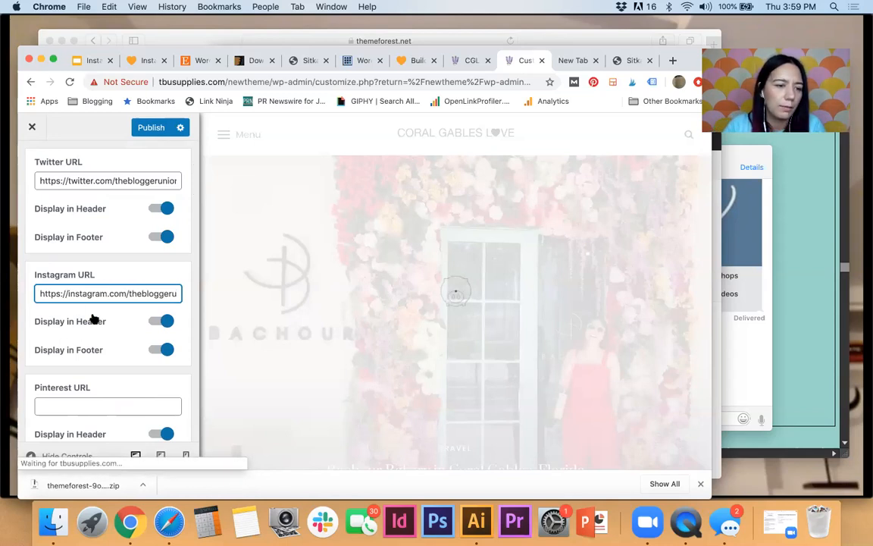
Look through the remaining social network URL options and publish the profile links.
{"action": "scroll", "coordinate": [92, 316], "scroll_direction": "down", "scroll_amount": 10}
{"action": "scroll", "coordinate": [92, 317], "scroll_direction": "down", "scroll_amount": 8}
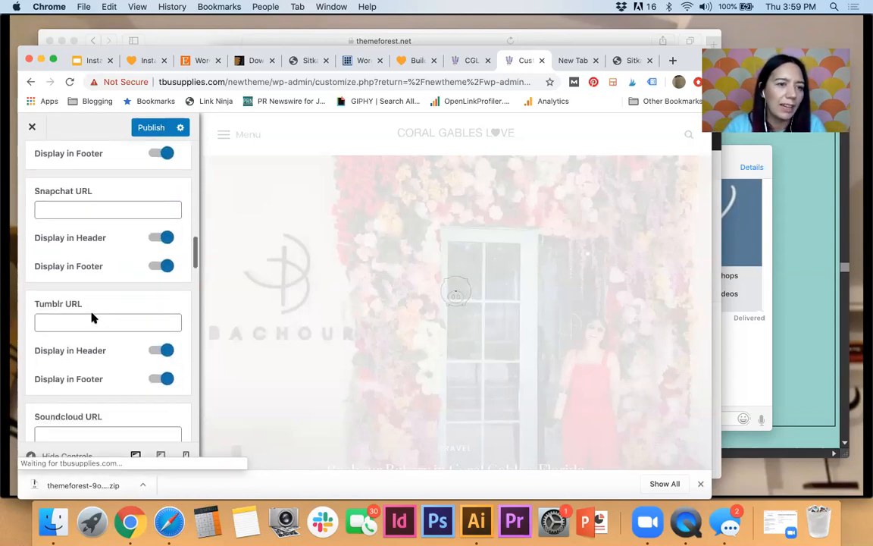
{"action": "scroll", "coordinate": [92, 314], "scroll_direction": "up", "scroll_amount": 10}
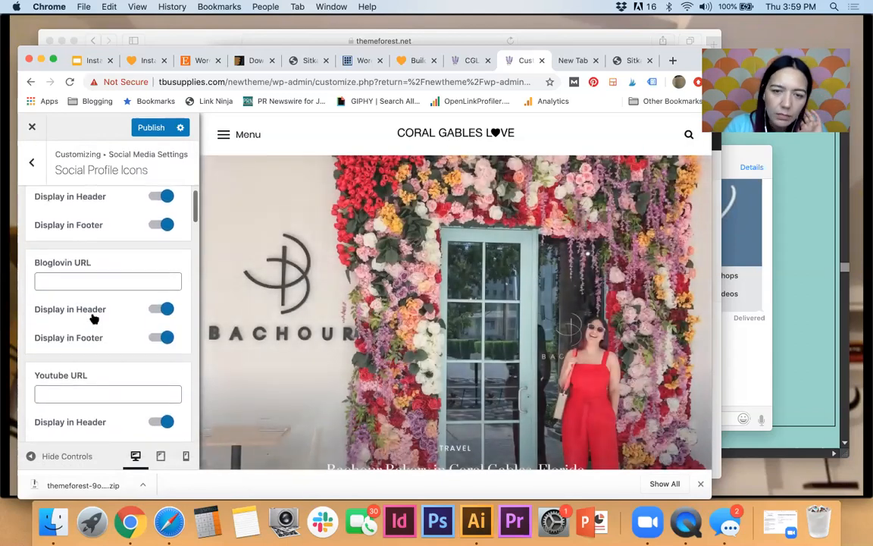
{"action": "left_click", "coordinate": [150, 128]}
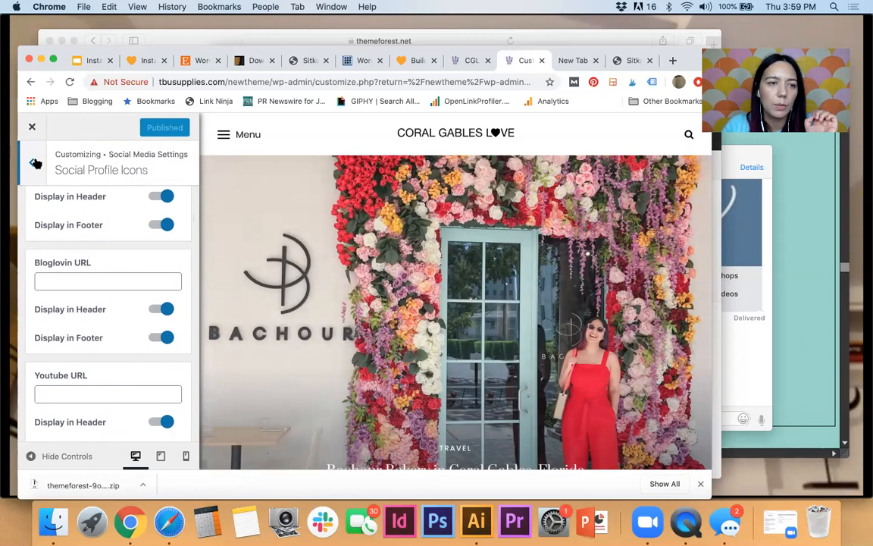
Leave the Social Media Settings, open the Sidebar widgets and collapse the About Me widget.
{"action": "scroll", "coordinate": [114, 231], "scroll_direction": "up", "scroll_amount": 5}
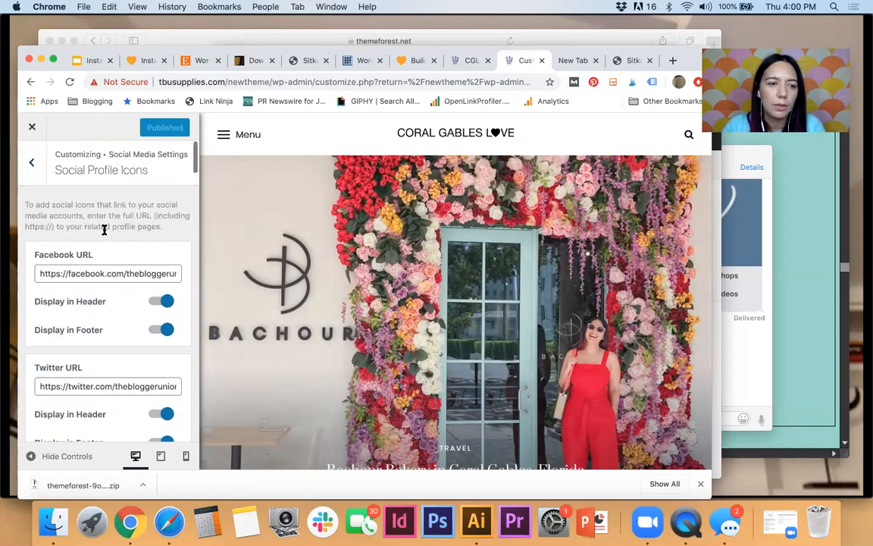
{"action": "left_click", "coordinate": [33, 150]}
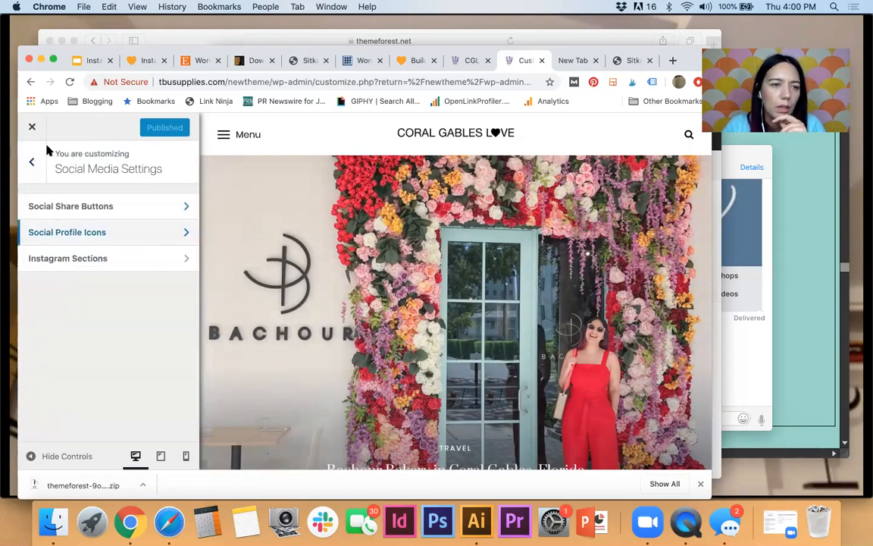
{"action": "left_click", "coordinate": [32, 160]}
{"action": "scroll", "coordinate": [98, 303], "scroll_direction": "down", "scroll_amount": 5}
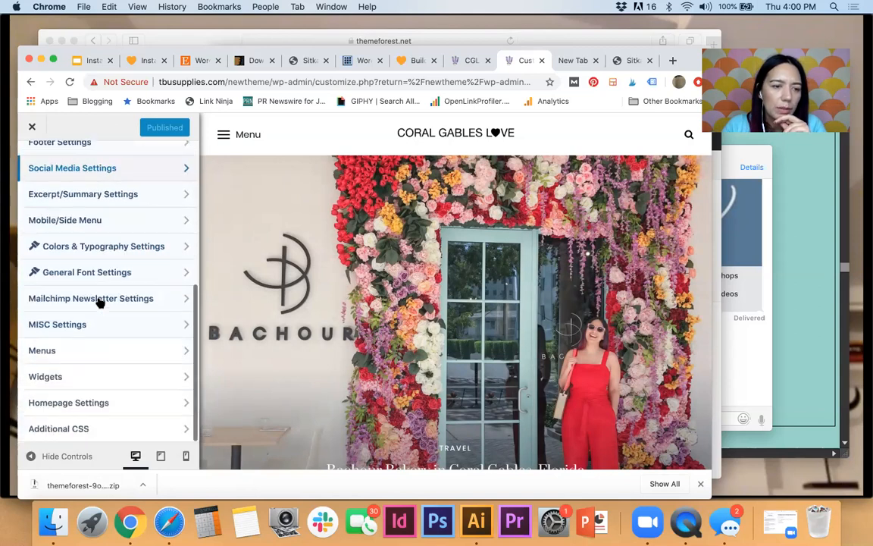
{"action": "left_click", "coordinate": [68, 379]}
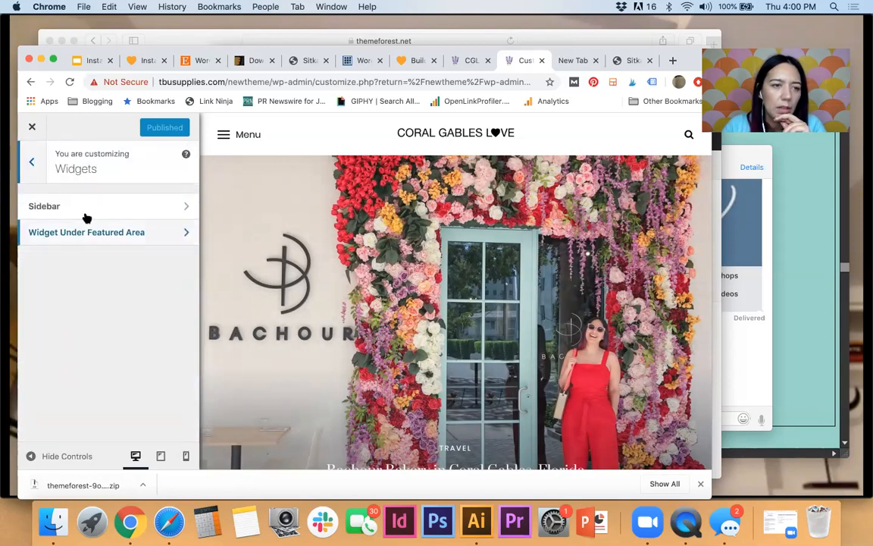
{"action": "left_click", "coordinate": [87, 204]}
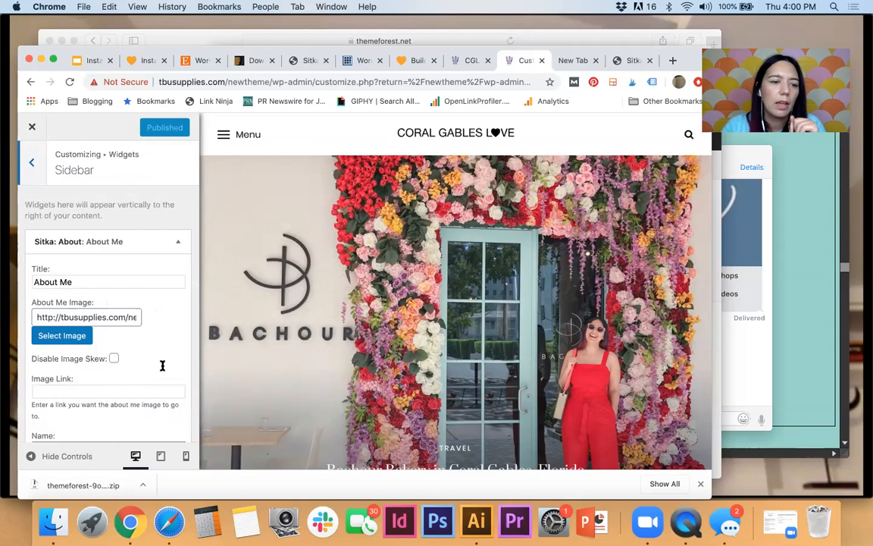
{"action": "scroll", "coordinate": [162, 365], "scroll_direction": "down", "scroll_amount": 4}
{"action": "scroll", "coordinate": [162, 364], "scroll_direction": "up", "scroll_amount": 4}
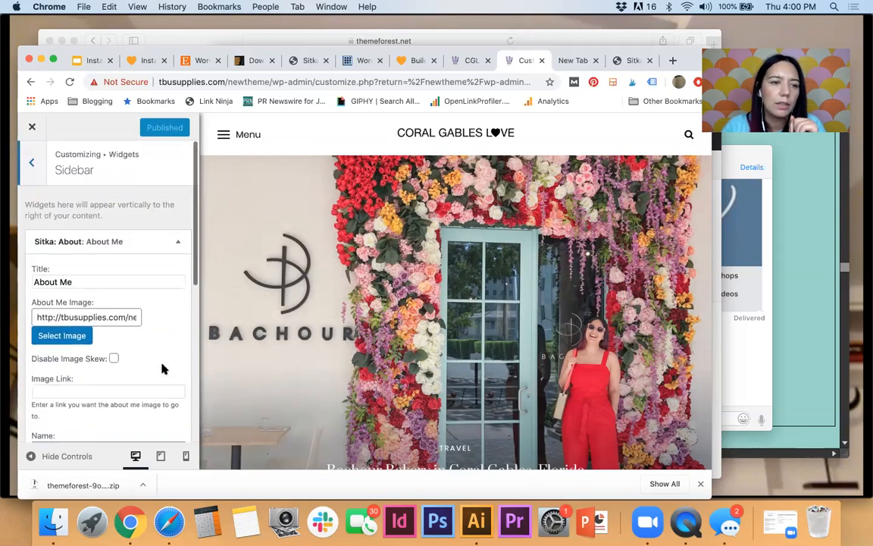
{"action": "left_click", "coordinate": [179, 242]}
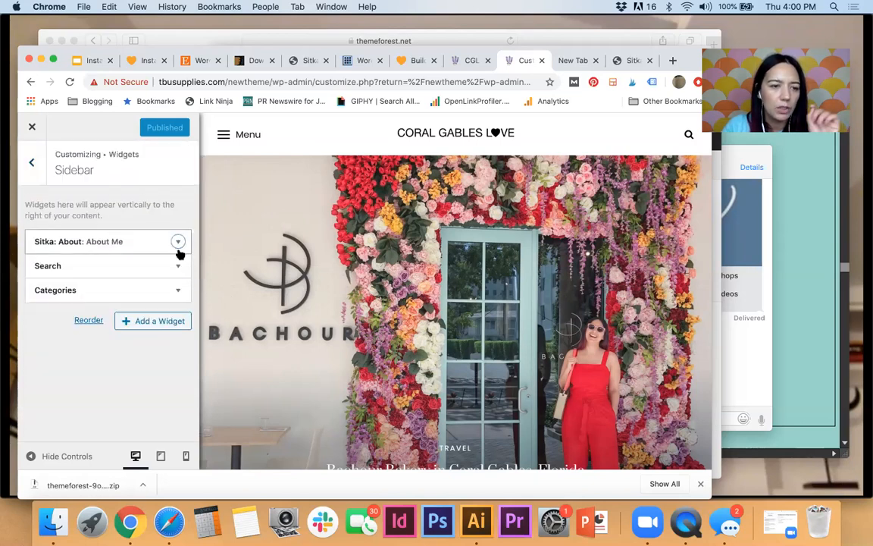
Add the Sitka: Social Icons widget to the sidebar.
{"action": "left_click", "coordinate": [159, 321]}
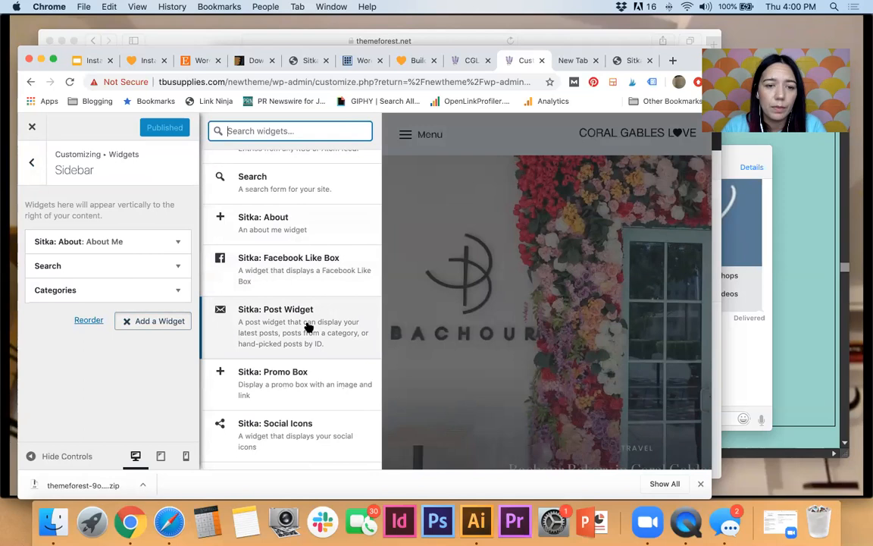
{"action": "scroll", "coordinate": [308, 327], "scroll_direction": "down", "scroll_amount": 3}
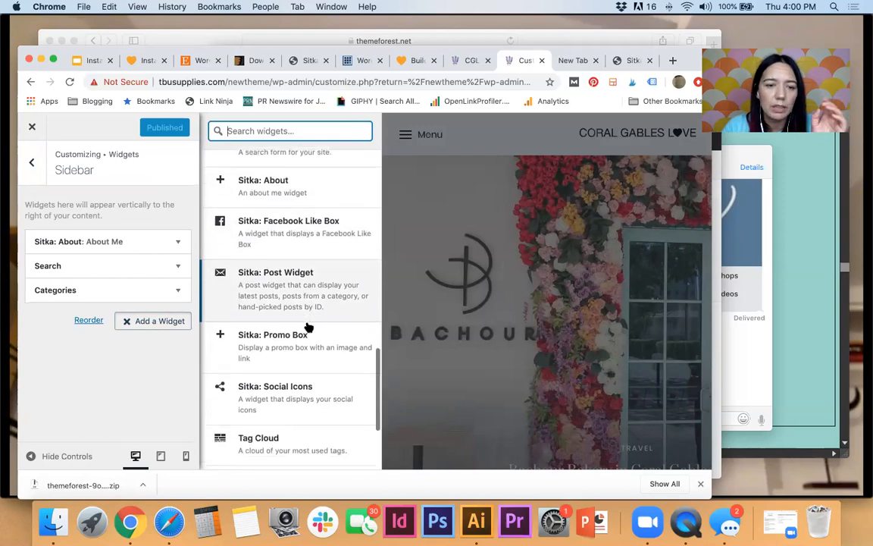
{"action": "scroll", "coordinate": [310, 339], "scroll_direction": "down", "scroll_amount": 2}
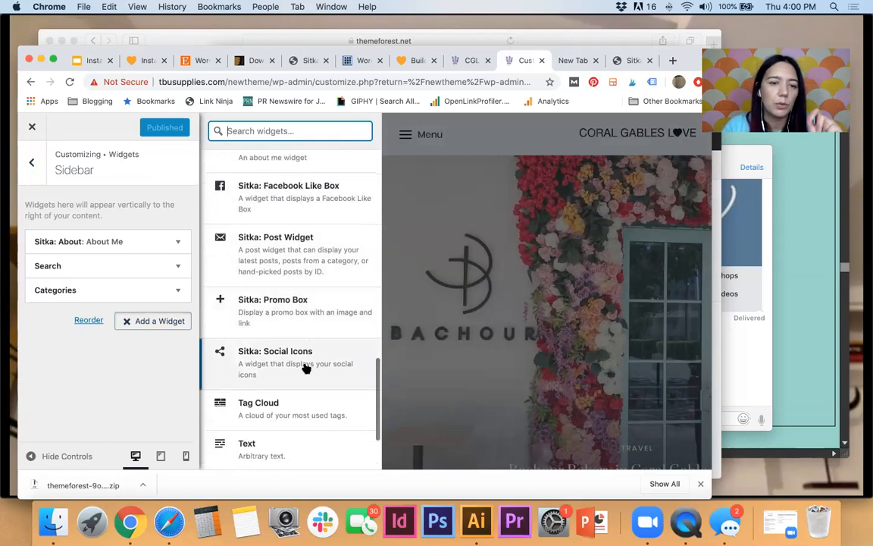
{"action": "mouse_move", "coordinate": [305, 368]}
{"action": "left_mouse_down"}
{"action": "mouse_move", "coordinate": [138, 266]}
{"action": "mouse_move", "coordinate": [294, 364]}
{"action": "left_mouse_up"}
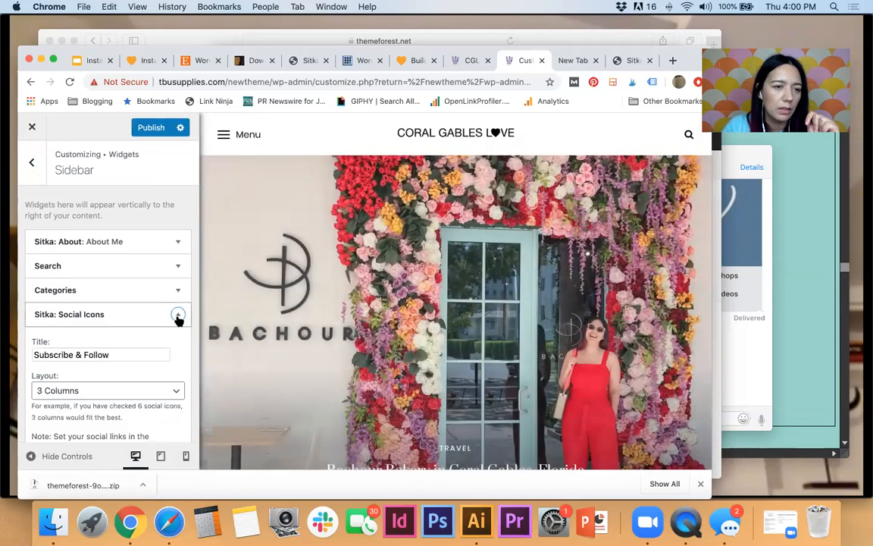
Collapse the Social Icons widget, place it between the About Me and Search widgets, and publish the sidebar changes.
{"action": "left_click", "coordinate": [177, 318]}
{"action": "left_click_drag", "start_coordinate": [85, 317], "coordinate": [83, 265]}
{"action": "left_click", "coordinate": [150, 129]}
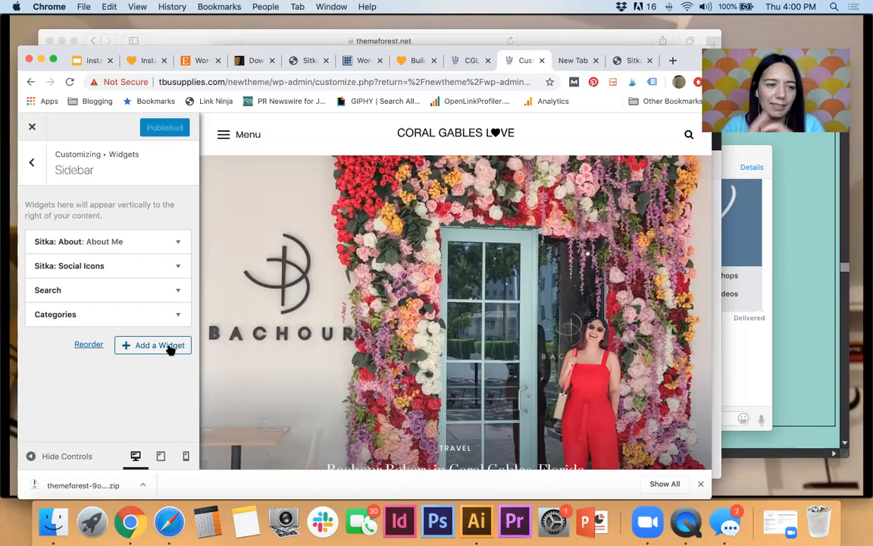
{"action": "mouse_move", "coordinate": [59, 293]}
{"action": "left_mouse_down"}
{"action": "mouse_move", "coordinate": [51, 236]}
{"action": "mouse_move", "coordinate": [53, 286]}
{"action": "left_mouse_up"}
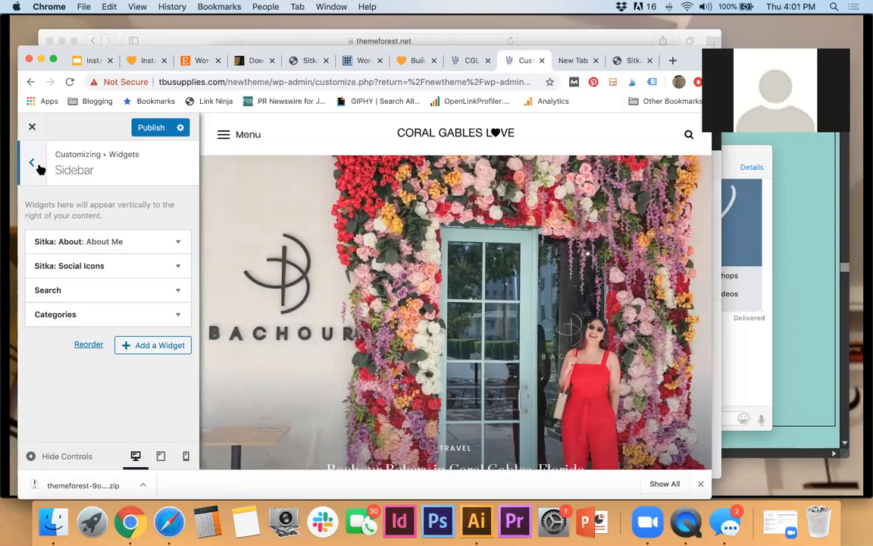
{"action": "left_click", "coordinate": [150, 129]}
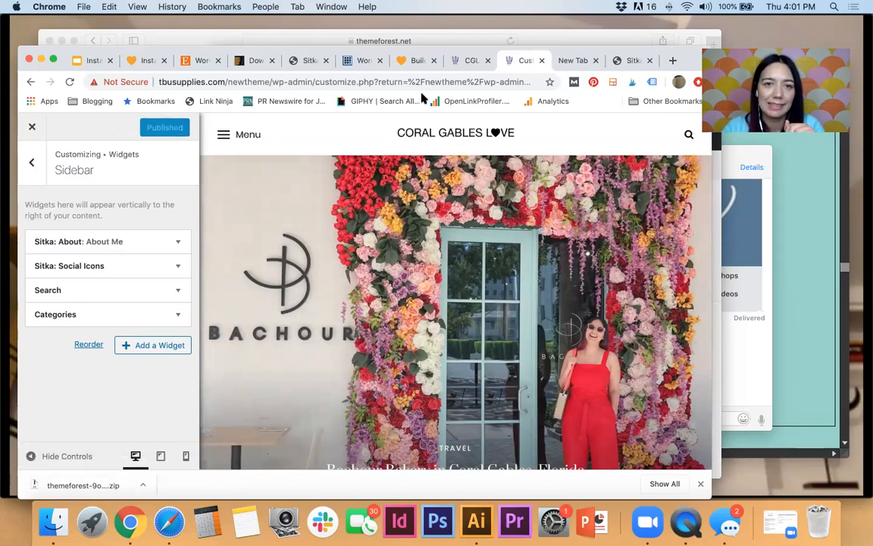
Reload the live homepage to pick up the published sidebar changes and return to the customizer.
{"action": "left_click", "coordinate": [468, 61]}
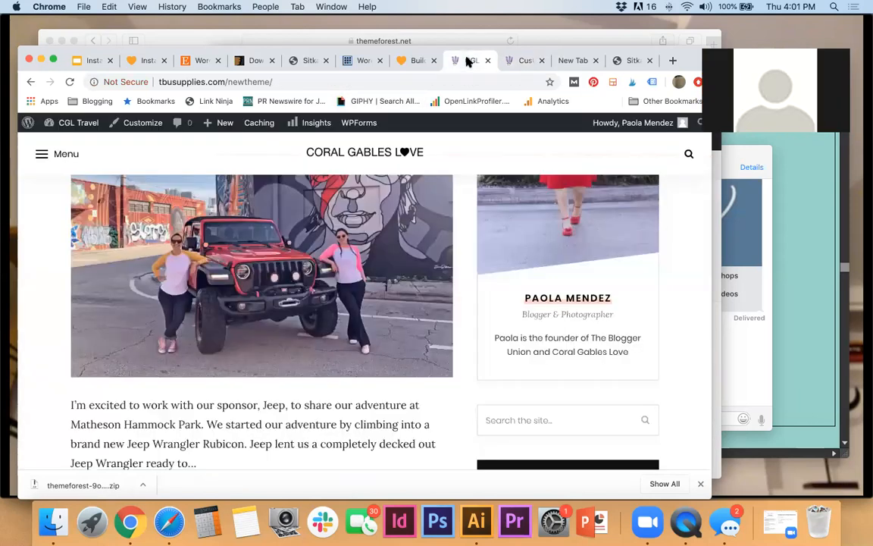
{"action": "left_click", "coordinate": [68, 82]}
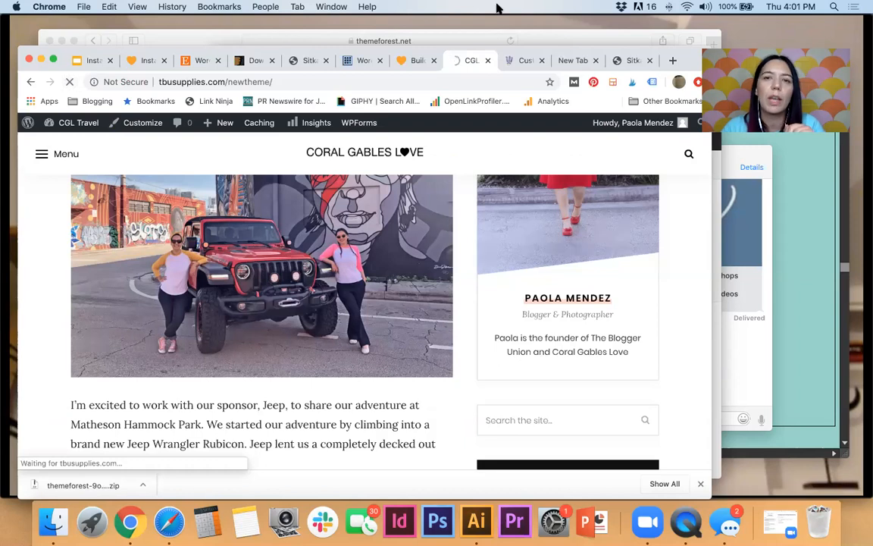
{"action": "left_click", "coordinate": [523, 62]}
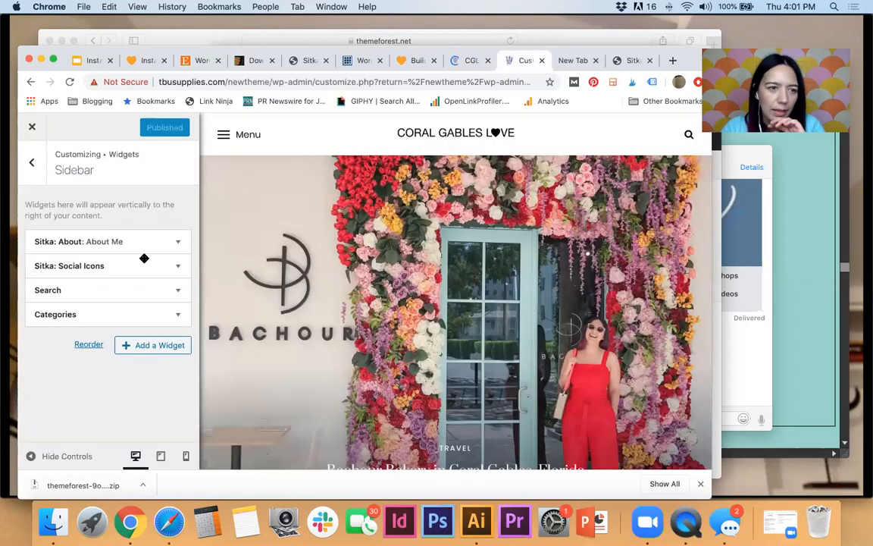
Leave and reopen the Sidebar widgets, and look through the widgets available to add.
{"action": "left_click", "coordinate": [34, 160]}
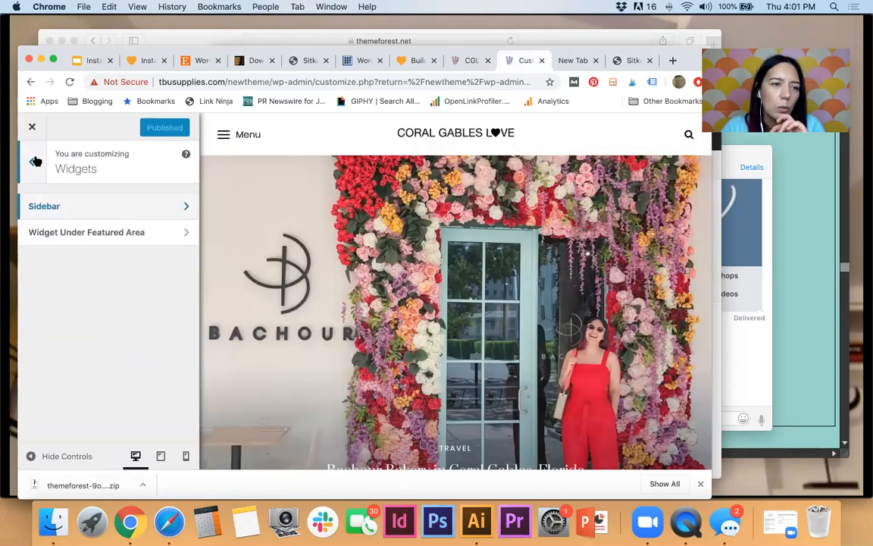
{"action": "left_click", "coordinate": [35, 160]}
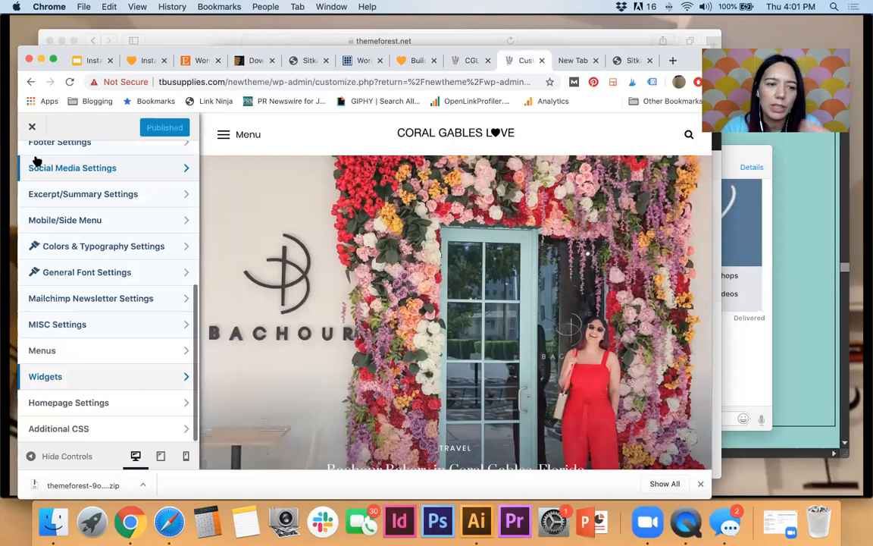
{"action": "left_click", "coordinate": [73, 381]}
{"action": "left_click", "coordinate": [75, 201]}
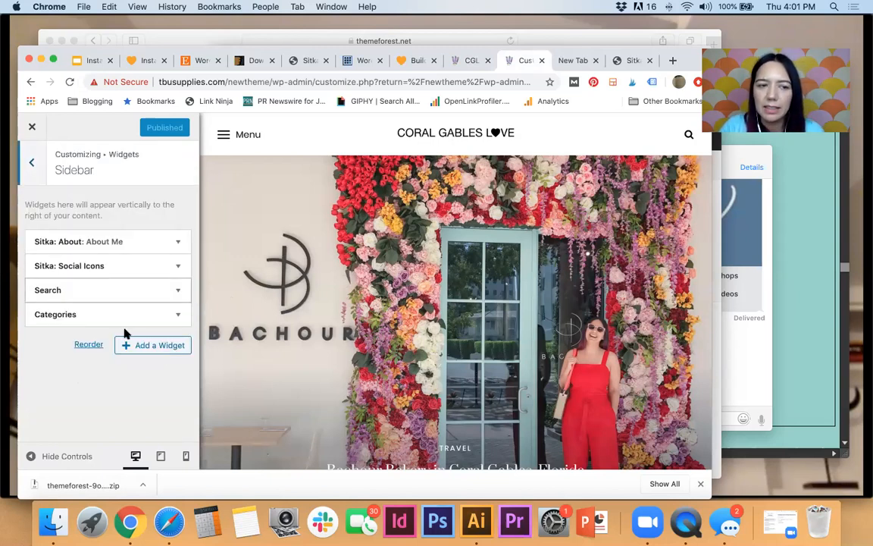
{"action": "left_click", "coordinate": [140, 345]}
{"action": "scroll", "coordinate": [303, 377], "scroll_direction": "down", "scroll_amount": 1}
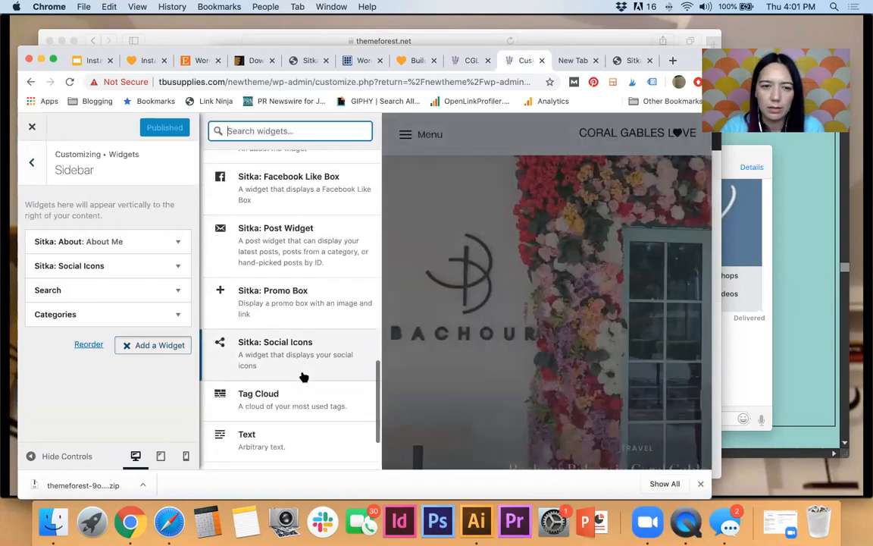
{"action": "scroll", "coordinate": [303, 344], "scroll_direction": "down", "scroll_amount": 3}
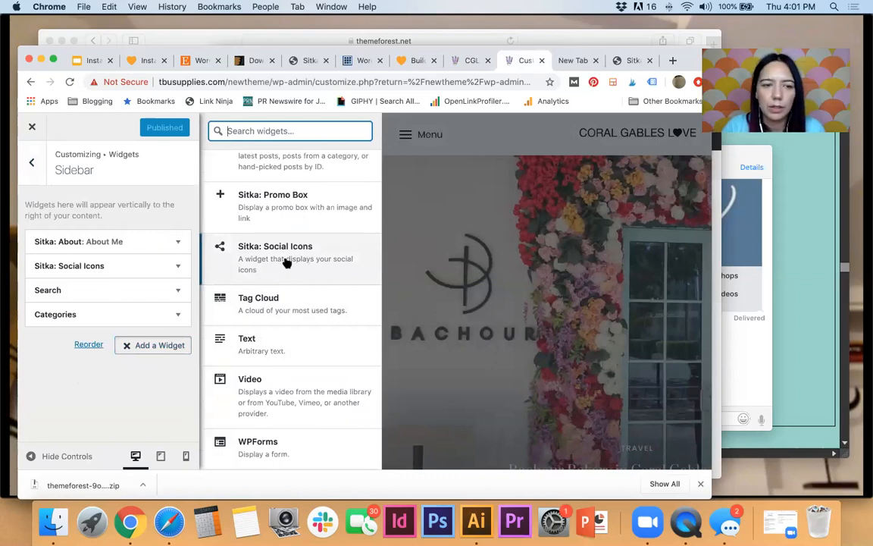
Examine the Social Icons widget's title, layout and displayed networks, and collapse it again.
{"action": "left_click", "coordinate": [178, 267]}
{"action": "scroll", "coordinate": [163, 352], "scroll_direction": "down", "scroll_amount": 5}
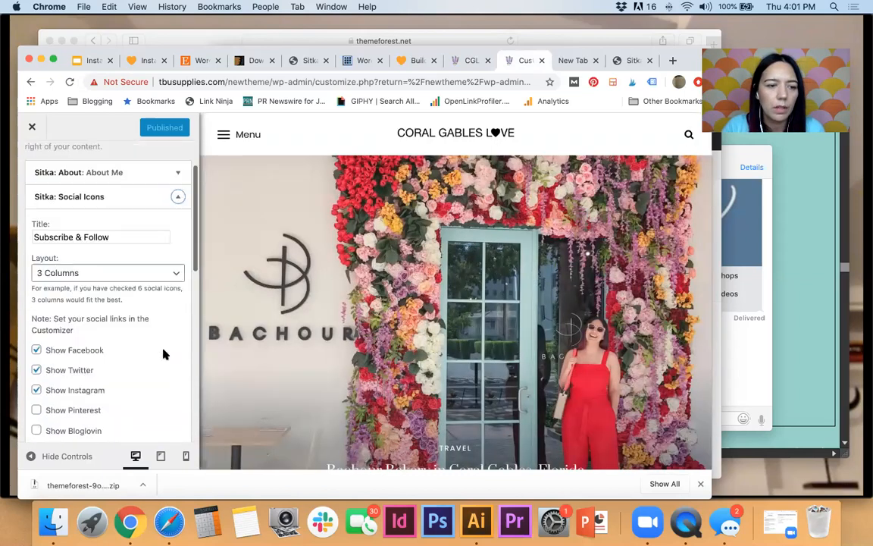
{"action": "scroll", "coordinate": [162, 341], "scroll_direction": "up", "scroll_amount": 5}
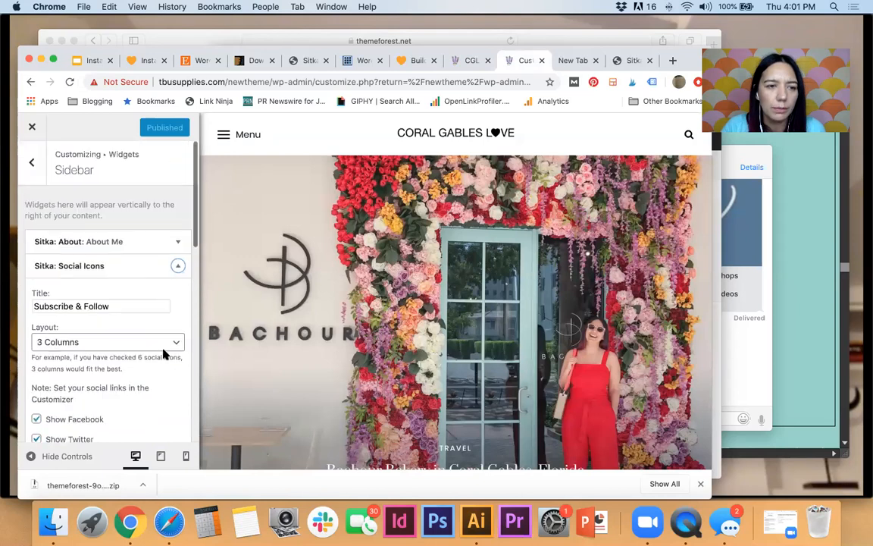
{"action": "left_click", "coordinate": [176, 266]}
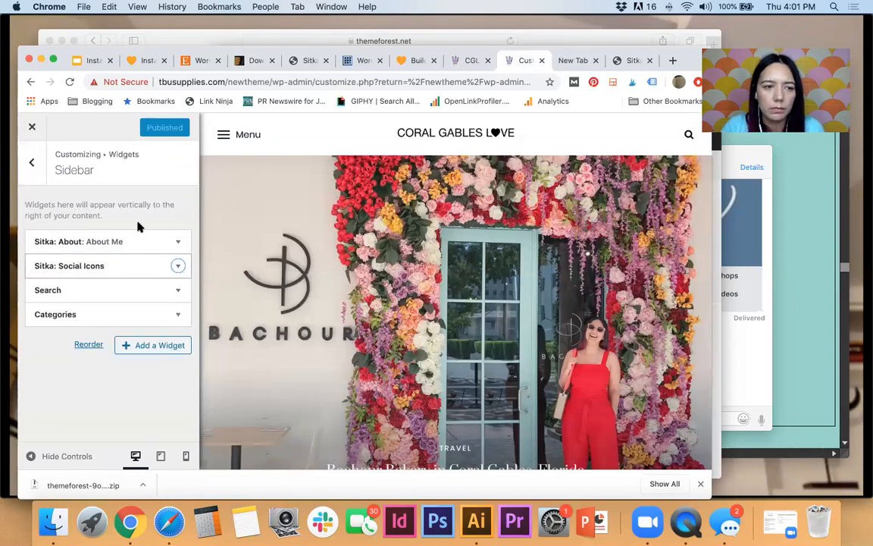
Look through the available widgets and add a Sitka: Post Widget to the sidebar.
{"action": "left_click", "coordinate": [149, 346]}
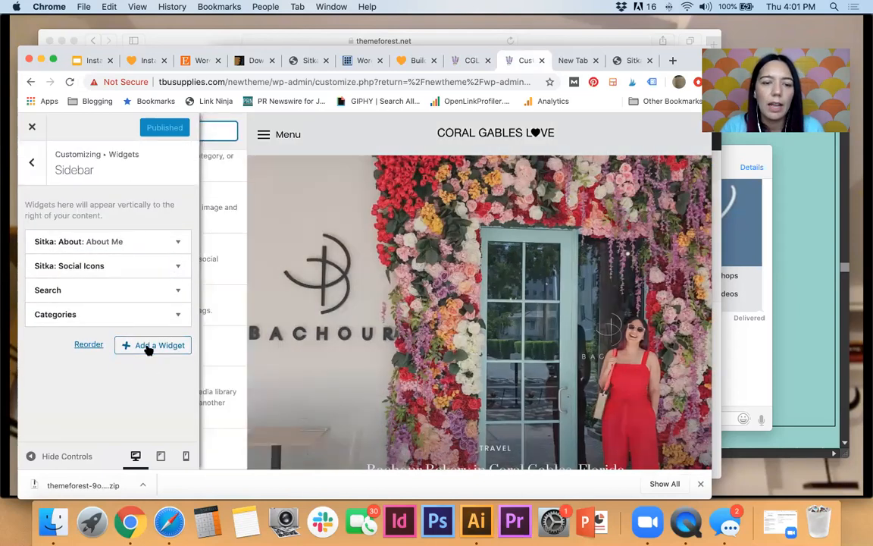
{"action": "scroll", "coordinate": [317, 287], "scroll_direction": "up", "scroll_amount": 5}
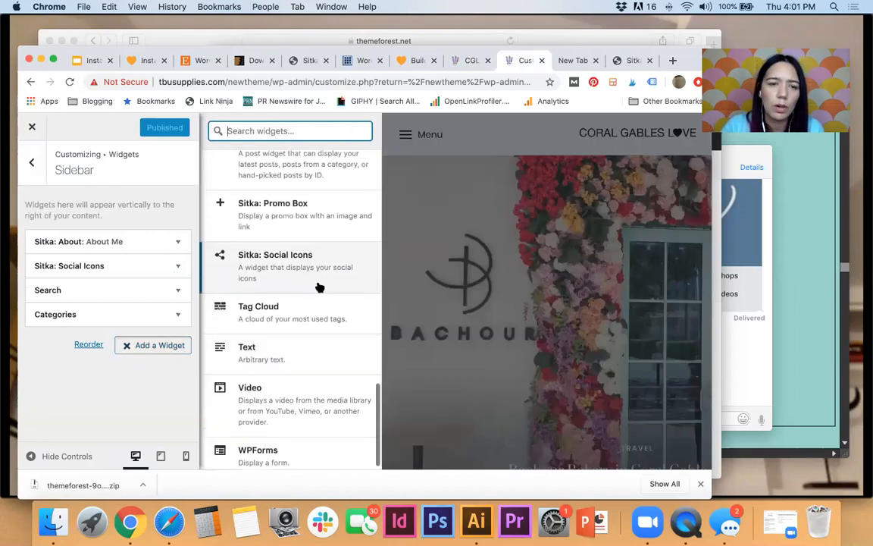
{"action": "scroll", "coordinate": [319, 286], "scroll_direction": "down", "scroll_amount": 5}
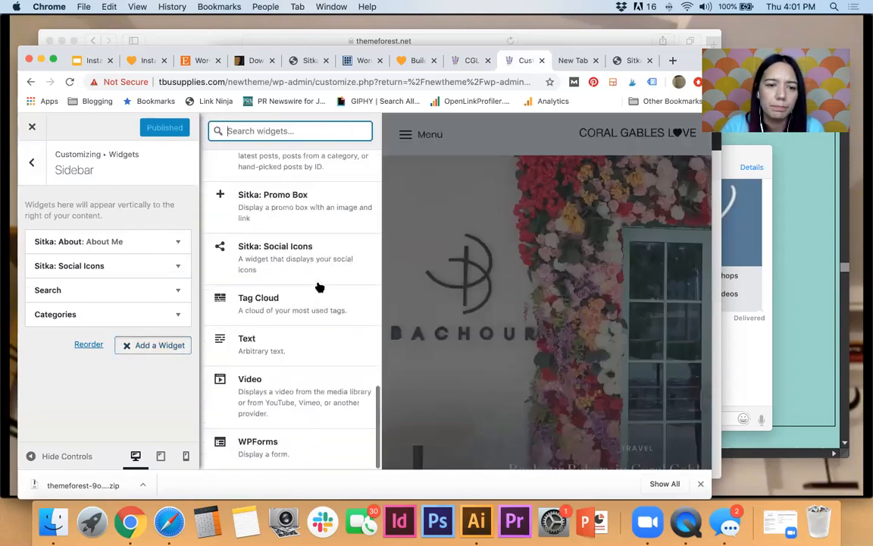
{"action": "scroll", "coordinate": [319, 287], "scroll_direction": "up", "scroll_amount": 7}
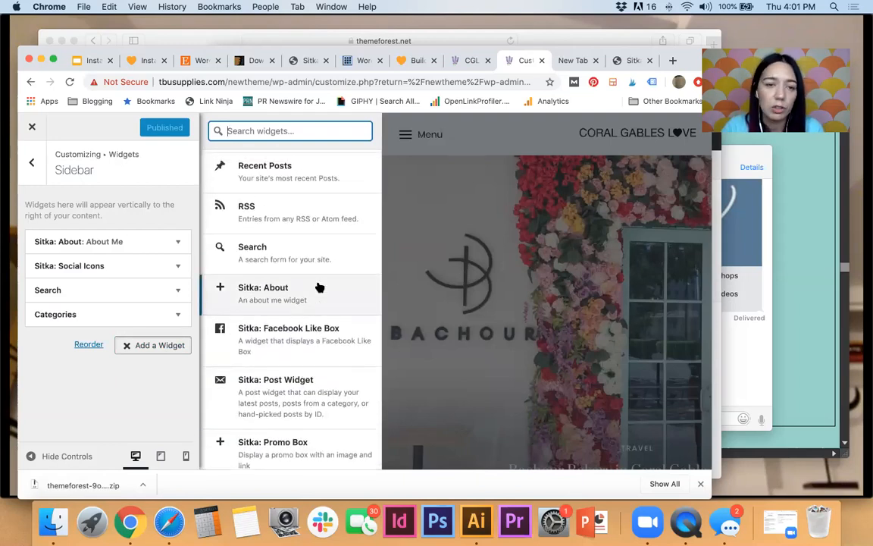
{"action": "scroll", "coordinate": [319, 286], "scroll_direction": "up", "scroll_amount": 6}
{"action": "scroll", "coordinate": [319, 286], "scroll_direction": "up", "scroll_amount": 9}
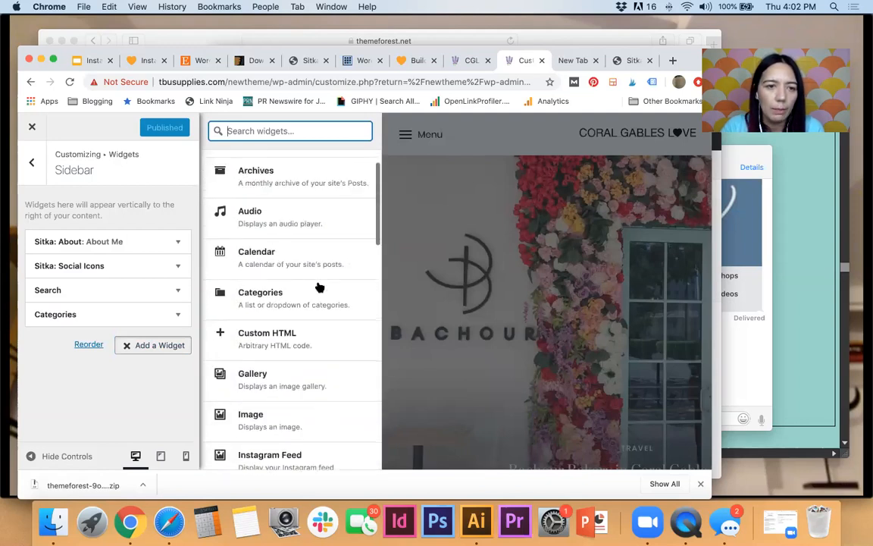
{"action": "scroll", "coordinate": [319, 286], "scroll_direction": "up", "scroll_amount": 1}
{"action": "scroll", "coordinate": [319, 287], "scroll_direction": "down", "scroll_amount": 6}
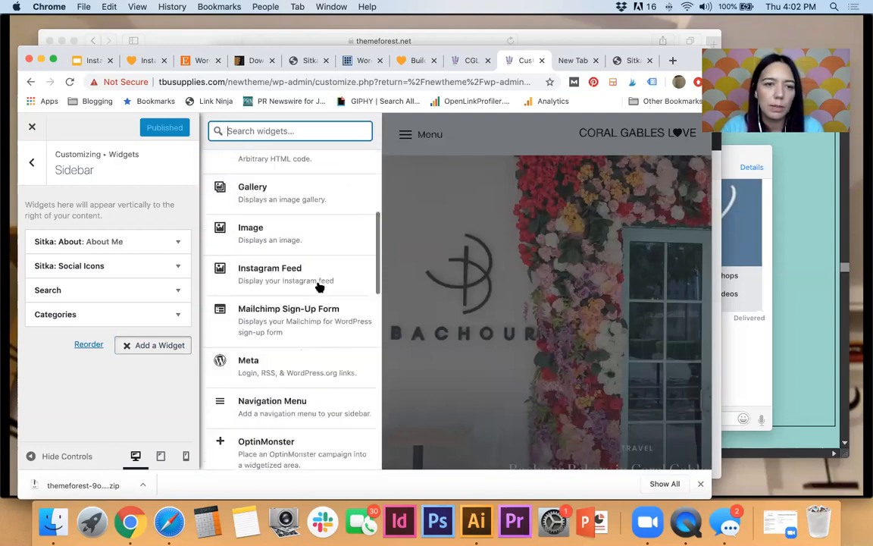
{"action": "scroll", "coordinate": [319, 286], "scroll_direction": "down", "scroll_amount": 14}
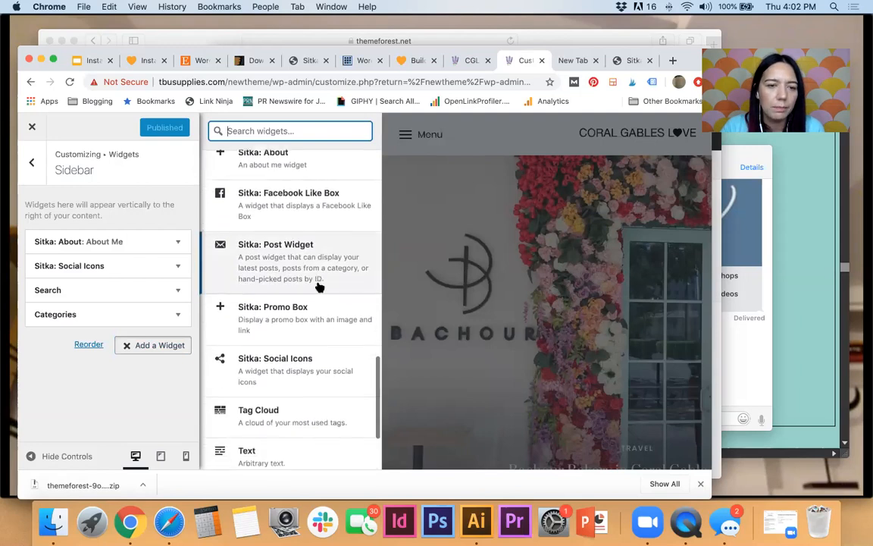
{"action": "scroll", "coordinate": [319, 287], "scroll_direction": "up", "scroll_amount": 2}
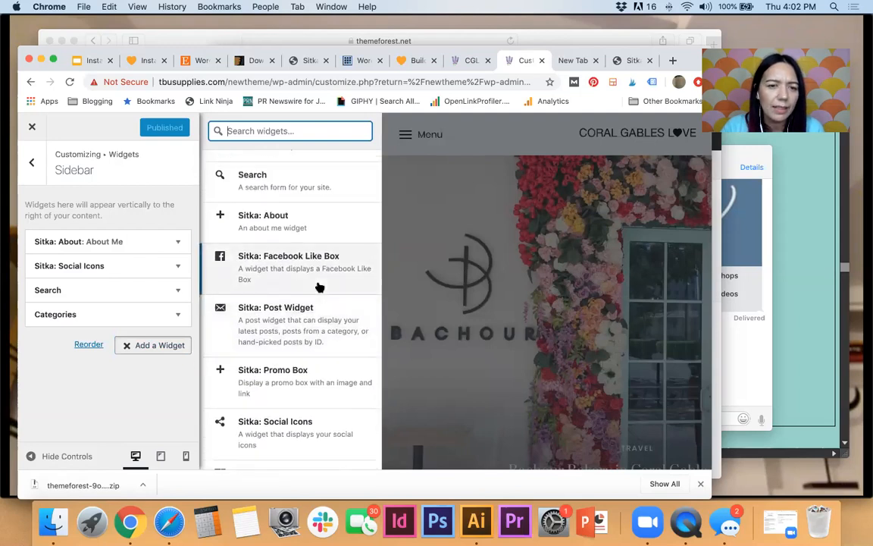
{"action": "scroll", "coordinate": [319, 287], "scroll_direction": "down", "scroll_amount": 1}
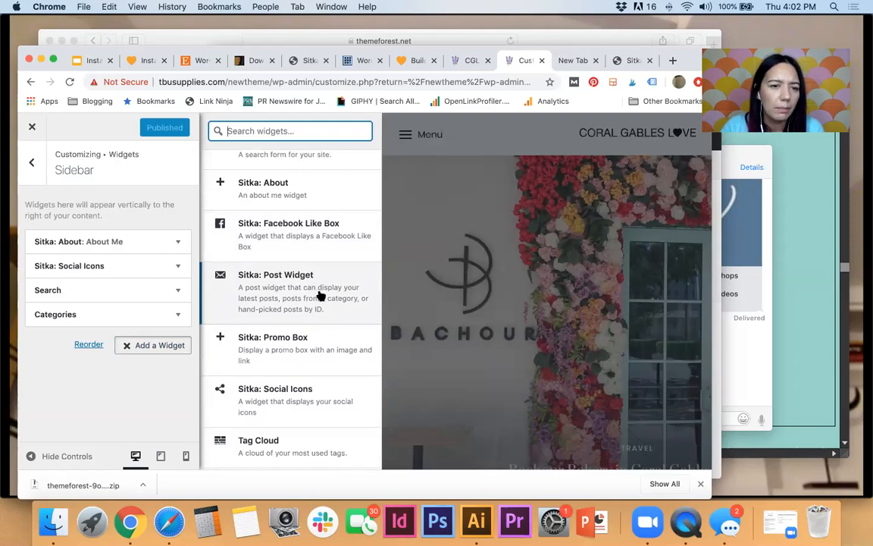
{"action": "left_click", "coordinate": [319, 295]}
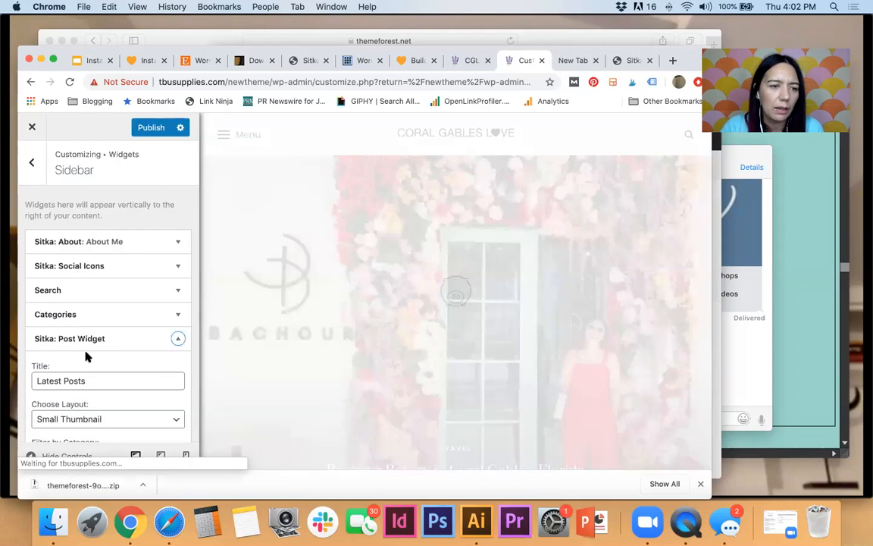
Title the new post widget "Must-Read Articles", checking the wording against the article list in the theme demo's sidebar.
{"action": "left_click", "coordinate": [89, 379]}
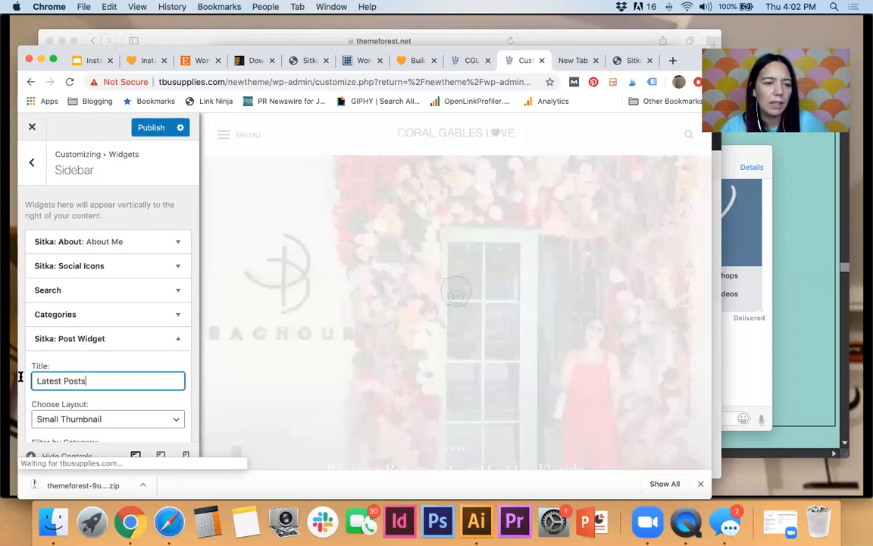
{"action": "key", "text": "super+a"}
{"action": "type", "text": "Must"}
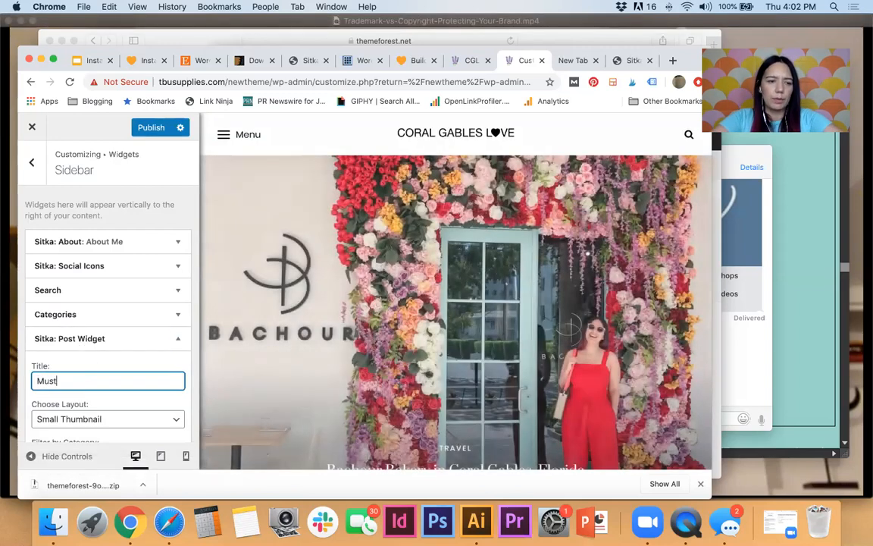
{"action": "type", "text": "-"}
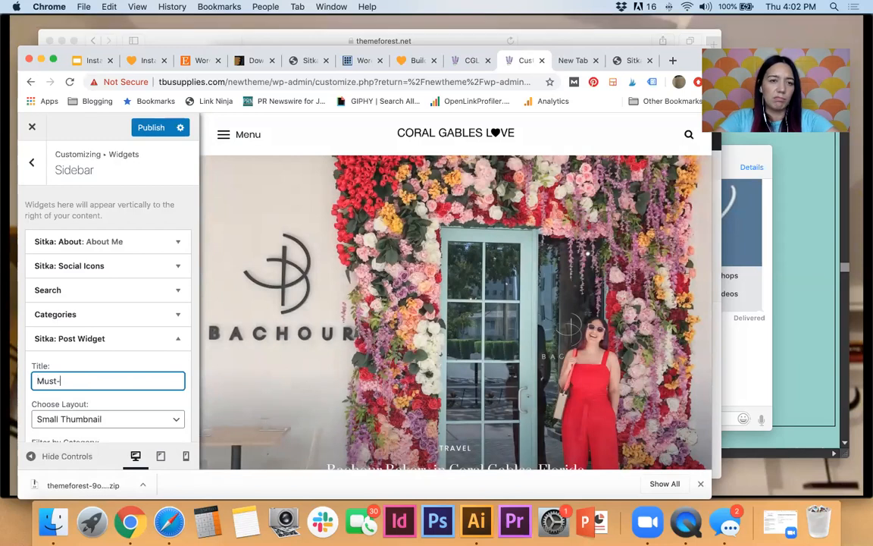
{"action": "left_click", "coordinate": [307, 60]}
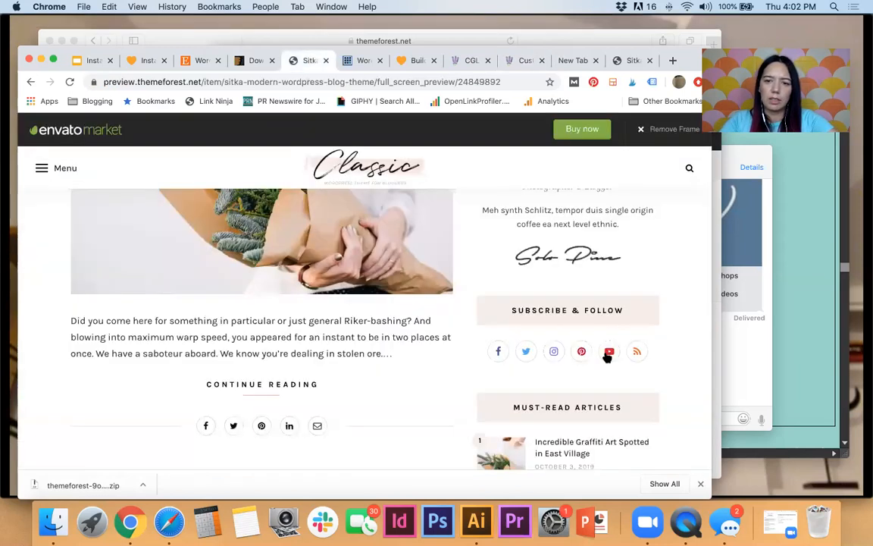
{"action": "scroll", "coordinate": [607, 356], "scroll_direction": "down", "scroll_amount": 2}
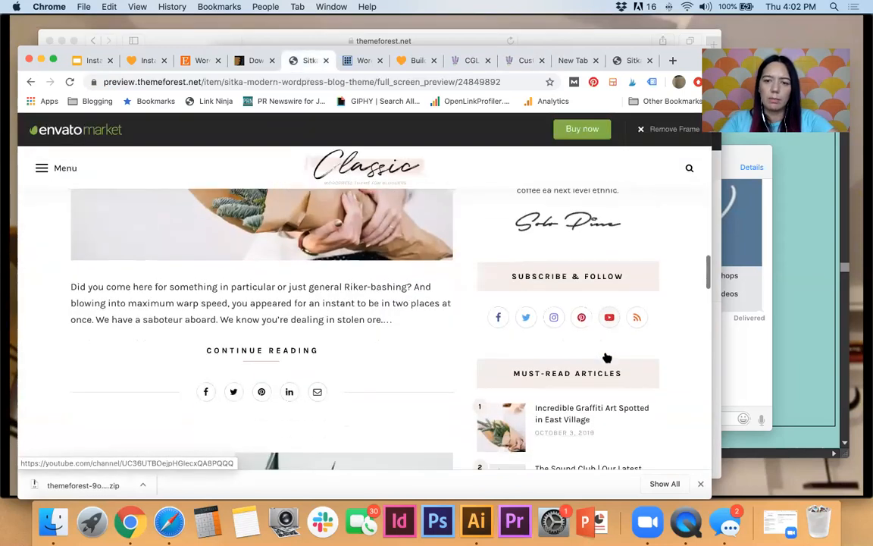
{"action": "left_click", "coordinate": [519, 62]}
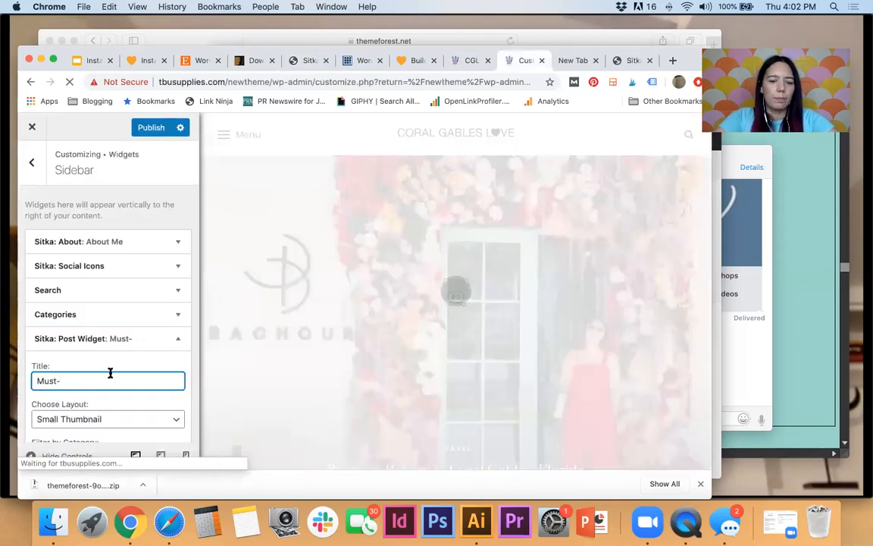
{"action": "type", "text": "Read Articles"}
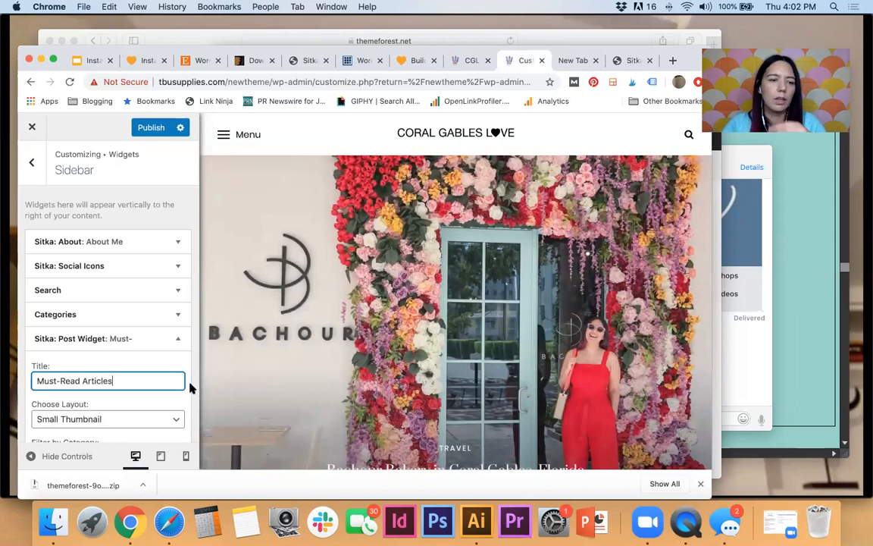
Filter the Must-Read Articles post widget by the Lifestyle category.
{"action": "scroll", "coordinate": [158, 384], "scroll_direction": "down", "scroll_amount": 5}
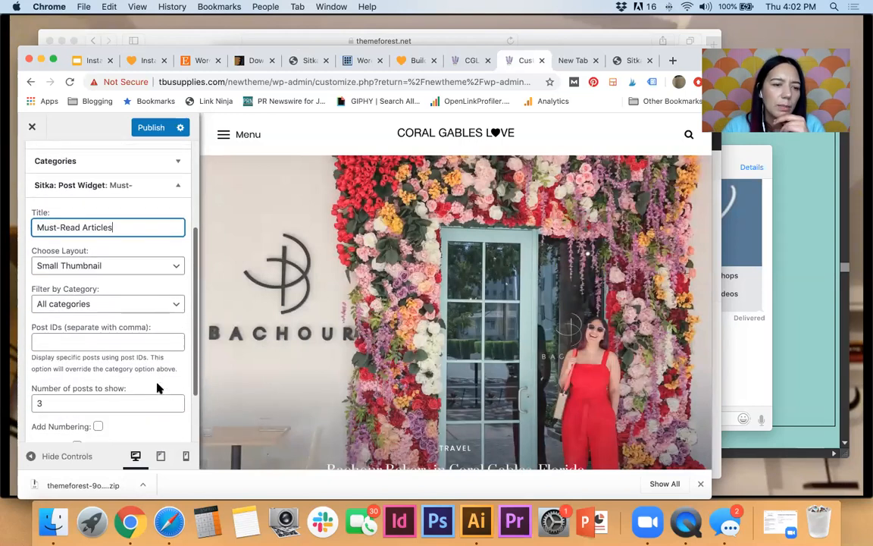
{"action": "scroll", "coordinate": [158, 384], "scroll_direction": "down", "scroll_amount": 2}
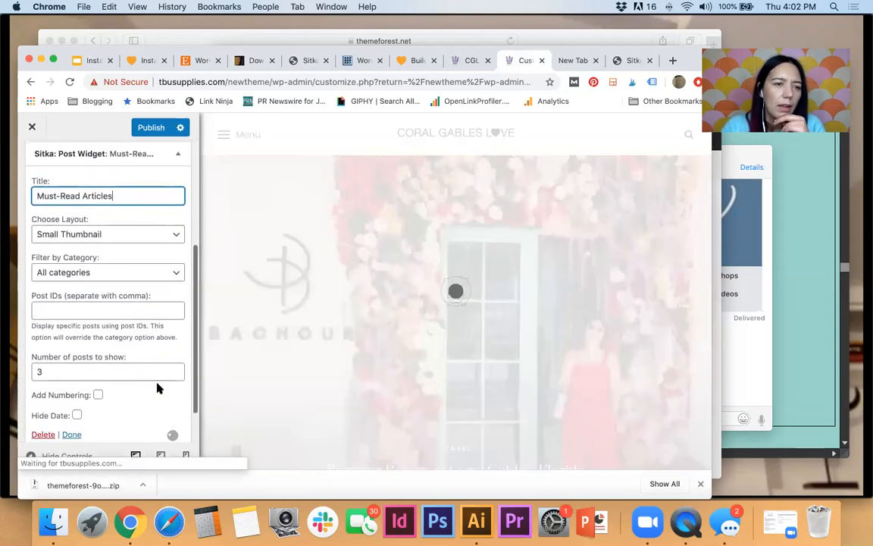
{"action": "left_click", "coordinate": [131, 273]}
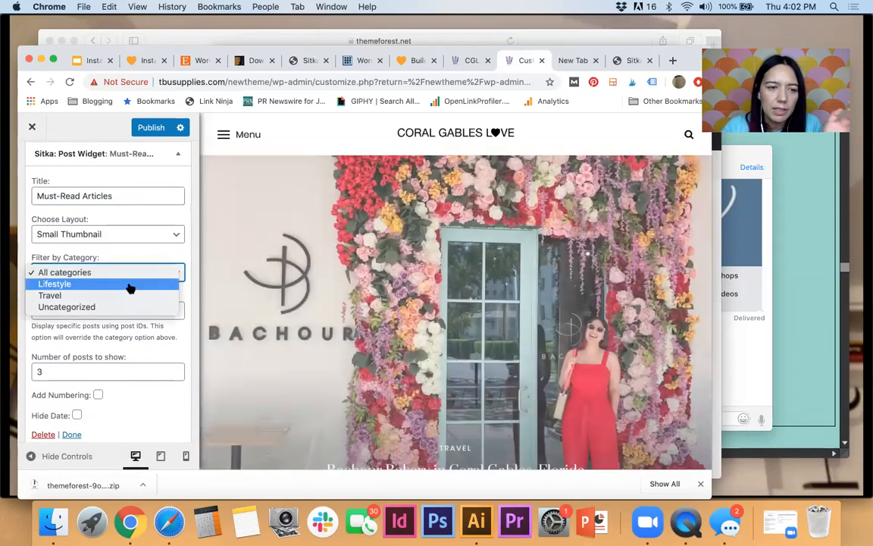
{"action": "left_click", "coordinate": [130, 288]}
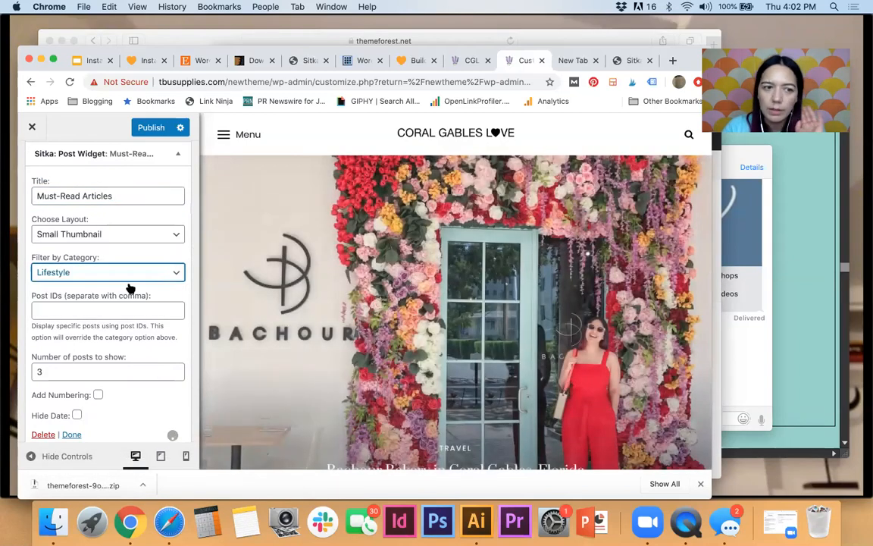
Compare with the demo's article list, enable numbering in the Must-Read Articles widget, and publish the changes.
{"action": "scroll", "coordinate": [130, 286], "scroll_direction": "down", "scroll_amount": 3}
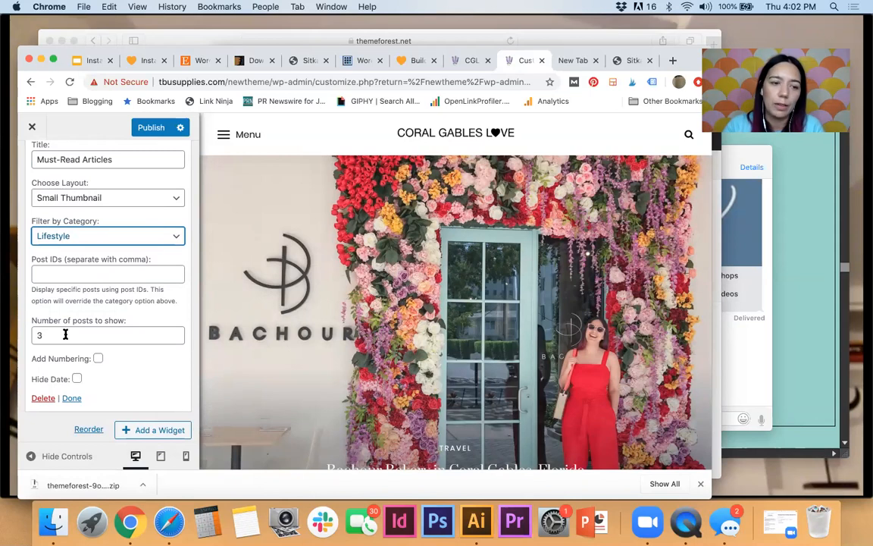
{"action": "left_click", "coordinate": [305, 61]}
{"action": "scroll", "coordinate": [530, 417], "scroll_direction": "down", "scroll_amount": 5}
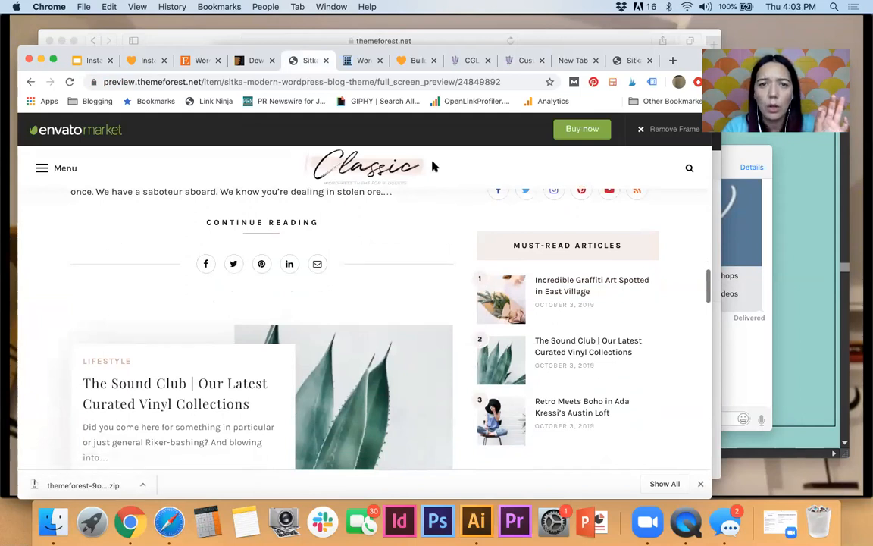
{"action": "left_click", "coordinate": [523, 61]}
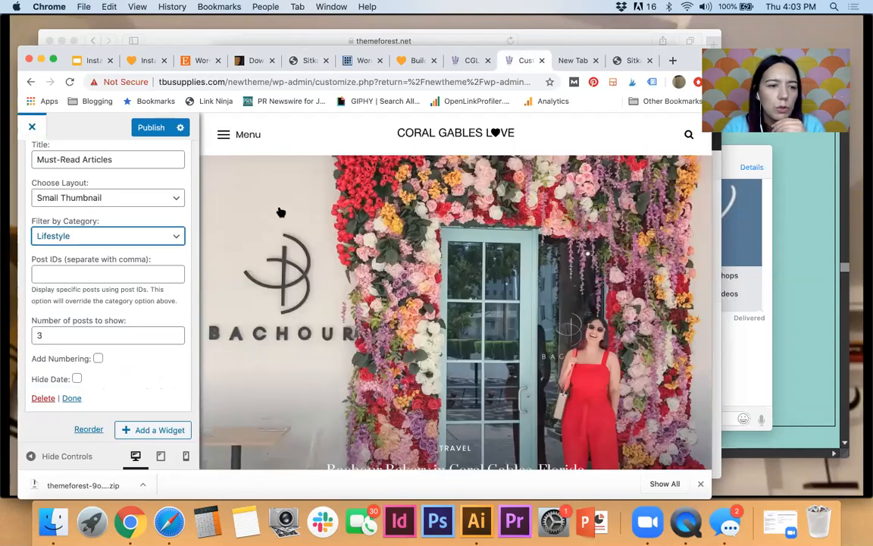
{"action": "left_click", "coordinate": [97, 359]}
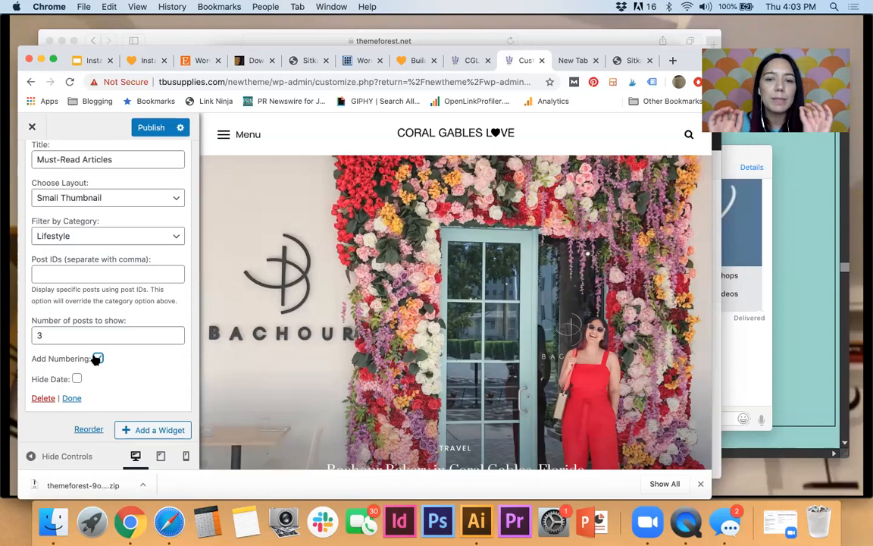
{"action": "left_click", "coordinate": [97, 358]}
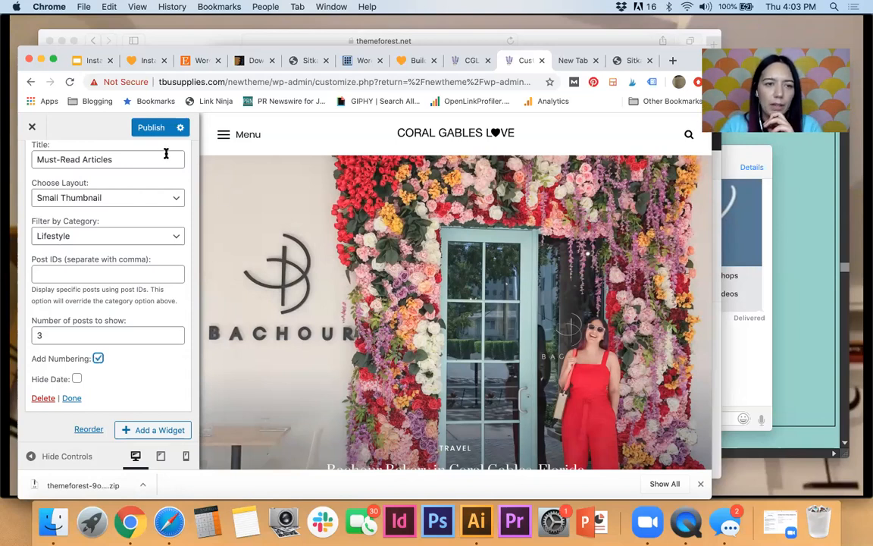
{"action": "left_click", "coordinate": [152, 128]}
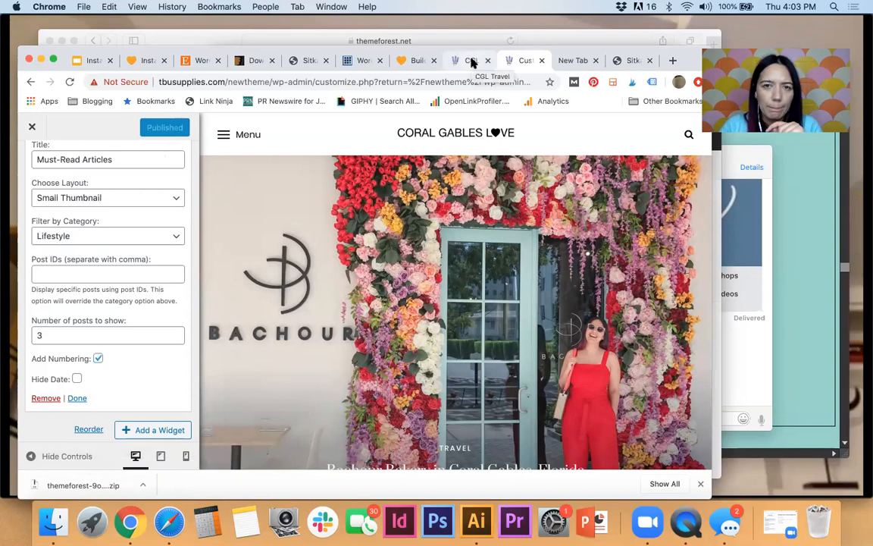
Look over the theme demo's homepage again and return to the customizer.
{"action": "left_click", "coordinate": [308, 61]}
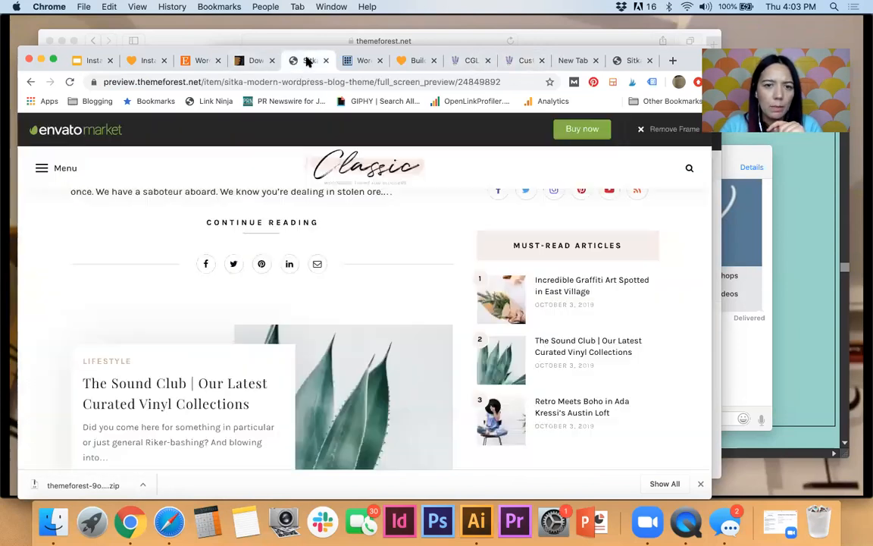
{"action": "scroll", "coordinate": [507, 321], "scroll_direction": "up", "scroll_amount": 15}
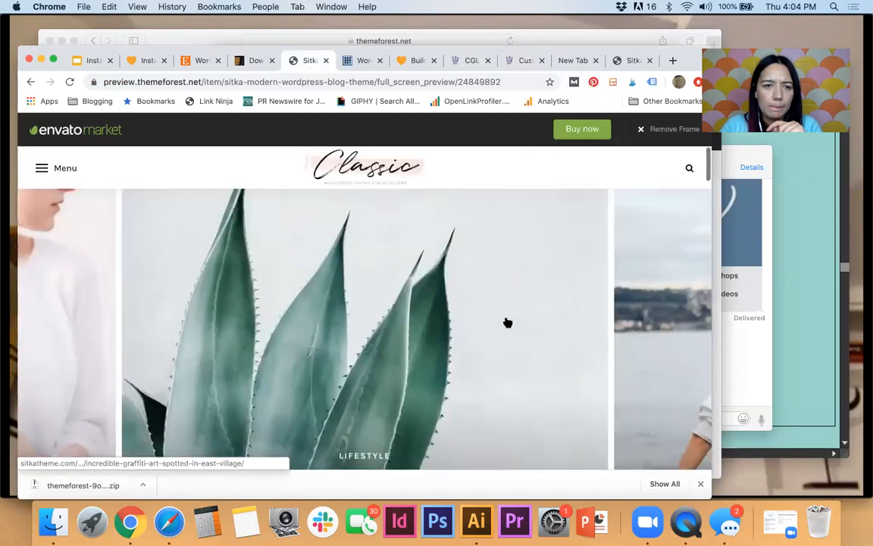
{"action": "scroll", "coordinate": [506, 318], "scroll_direction": "down", "scroll_amount": 5}
{"action": "left_click", "coordinate": [522, 60]}
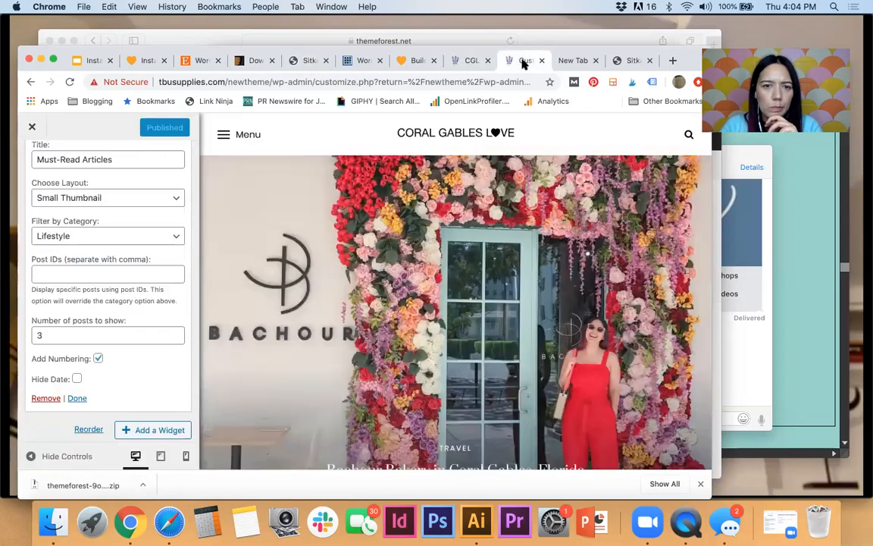
Reload the live homepage, examine the Must-Read Articles block in its sidebar, and return to the customizer's list of sidebar widgets.
{"action": "left_click", "coordinate": [466, 60]}
{"action": "left_click", "coordinate": [69, 81]}
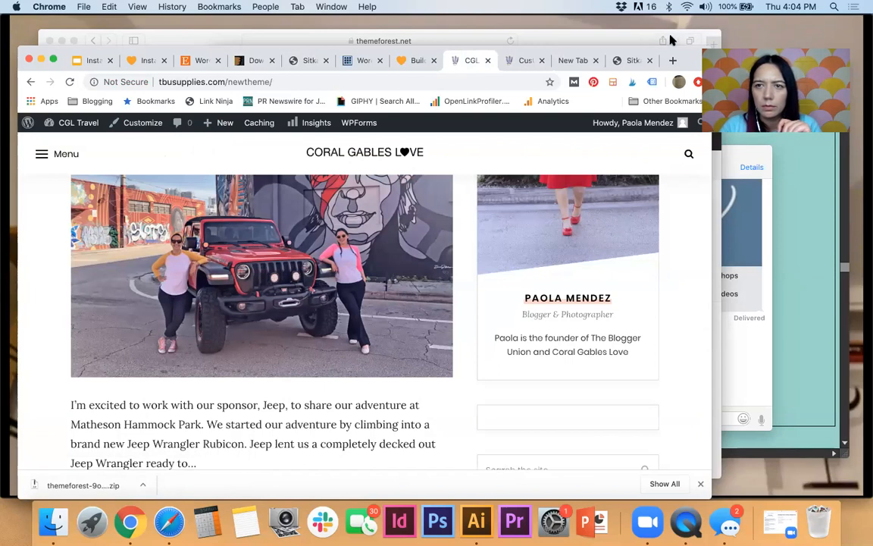
{"action": "scroll", "coordinate": [542, 256], "scroll_direction": "down", "scroll_amount": 10}
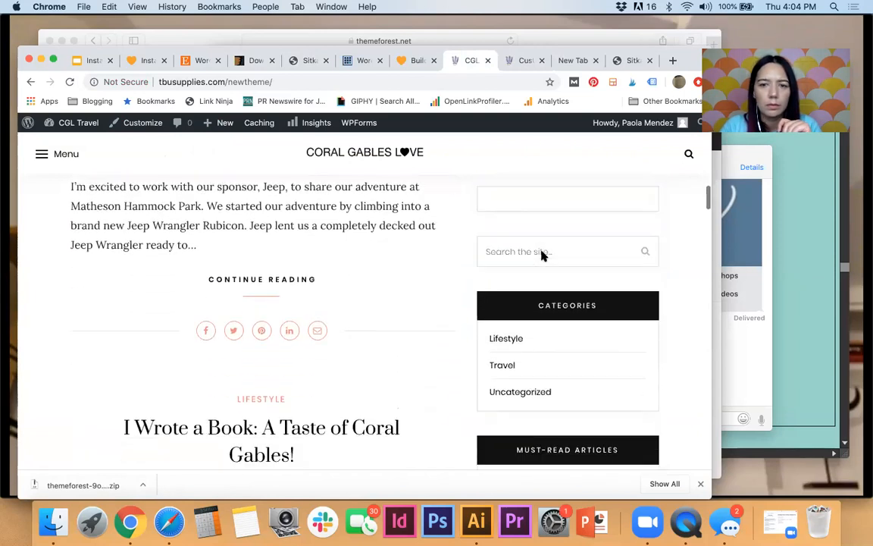
{"action": "scroll", "coordinate": [541, 256], "scroll_direction": "down", "scroll_amount": 3}
{"action": "scroll", "coordinate": [542, 256], "scroll_direction": "up", "scroll_amount": 6}
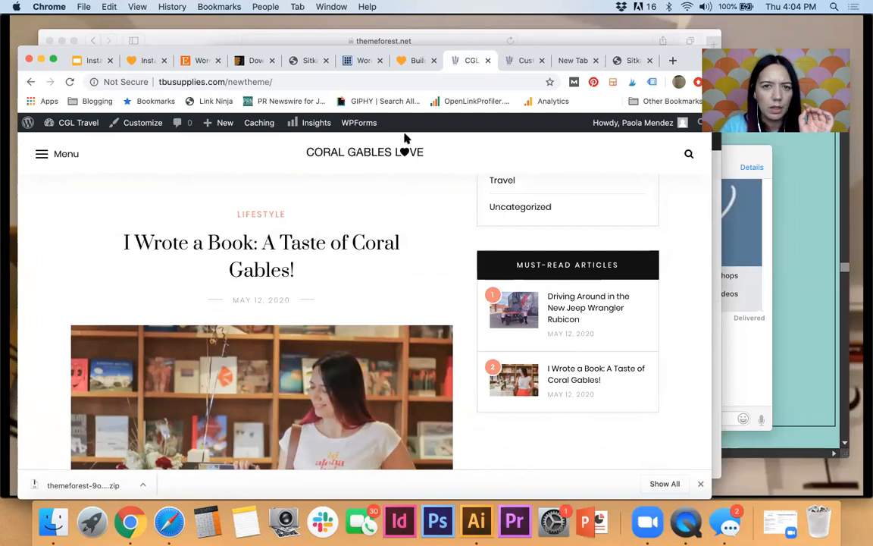
{"action": "left_click", "coordinate": [522, 60]}
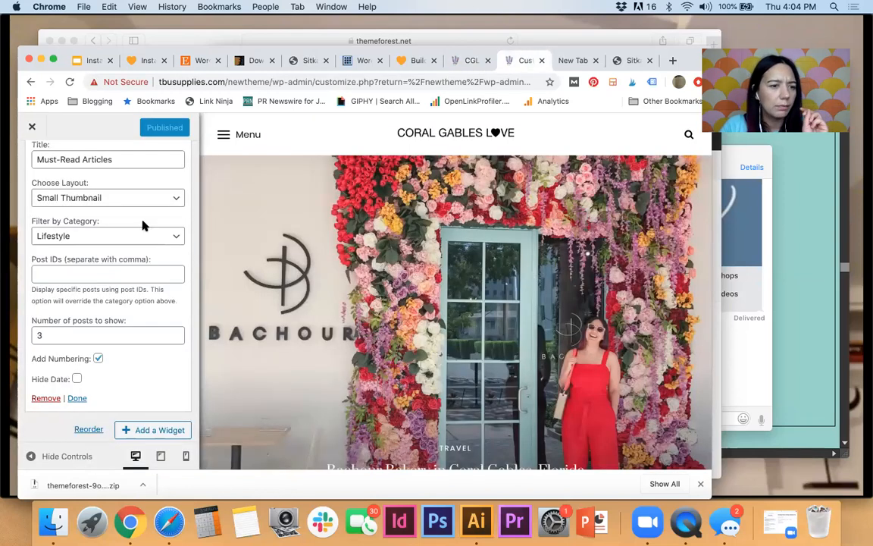
{"action": "scroll", "coordinate": [119, 226], "scroll_direction": "up", "scroll_amount": 5}
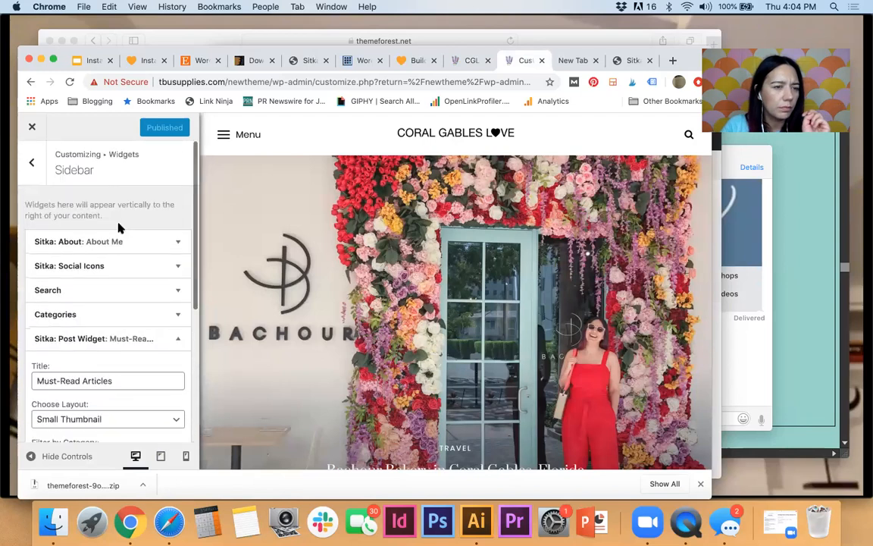
Leave the widget settings and review the homepage content layout and post feed options in the theme's Homepage Settings.
{"action": "left_click", "coordinate": [35, 165]}
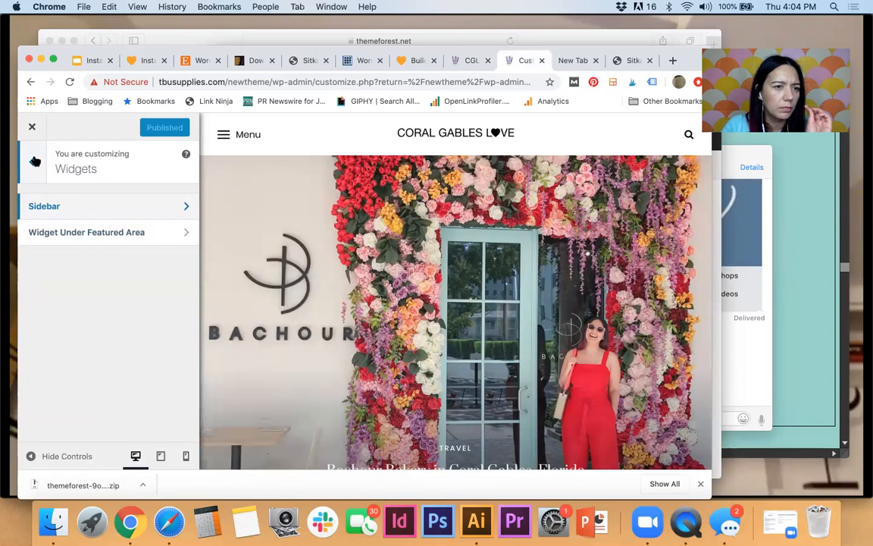
{"action": "left_click", "coordinate": [35, 160]}
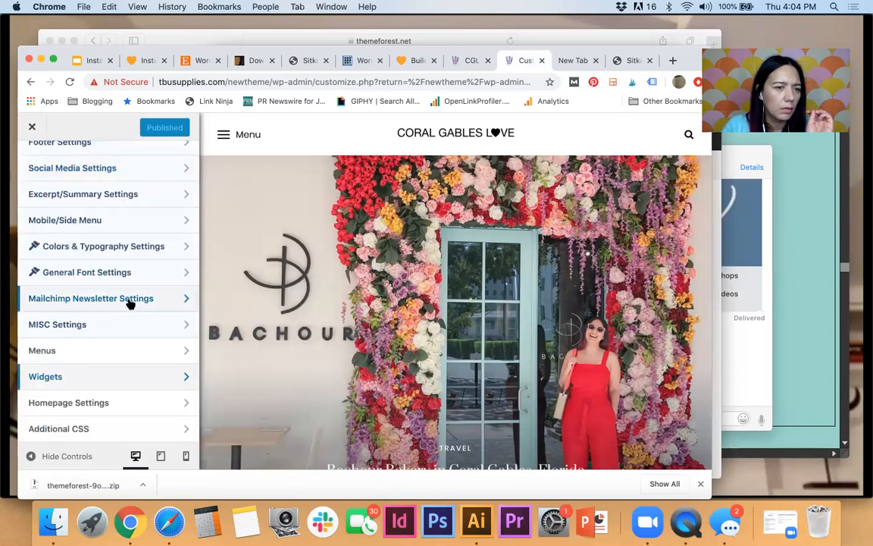
{"action": "scroll", "coordinate": [128, 327], "scroll_direction": "up", "scroll_amount": 5}
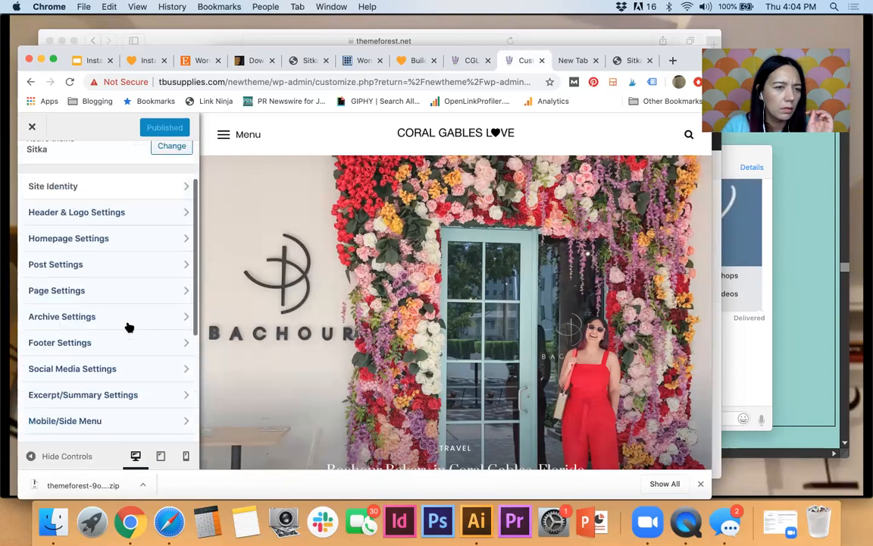
{"action": "scroll", "coordinate": [126, 341], "scroll_direction": "down", "scroll_amount": 3}
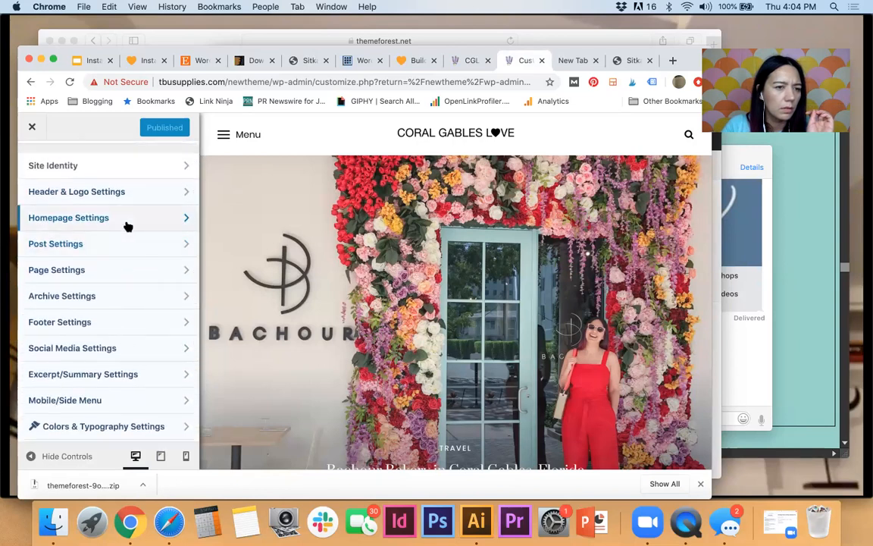
{"action": "left_click", "coordinate": [127, 224]}
{"action": "scroll", "coordinate": [140, 277], "scroll_direction": "down", "scroll_amount": 2}
{"action": "scroll", "coordinate": [140, 277], "scroll_direction": "down", "scroll_amount": 5}
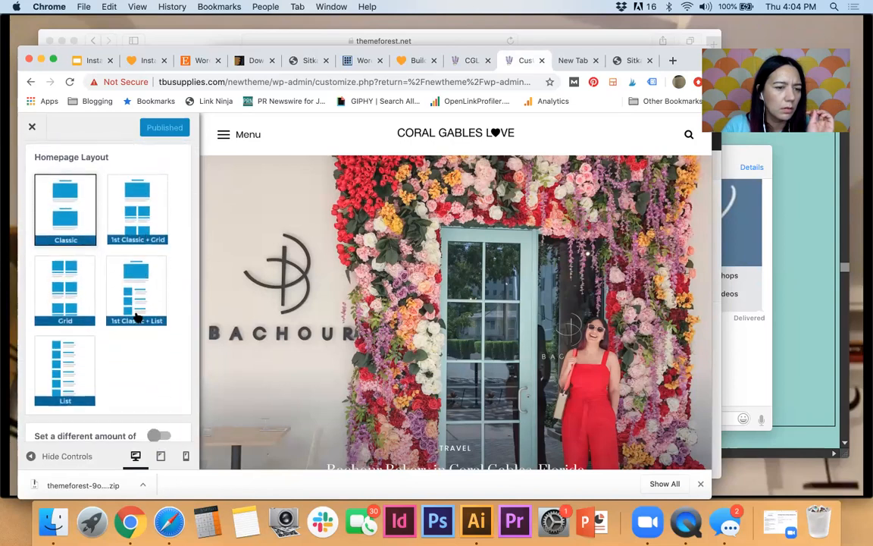
{"action": "scroll", "coordinate": [137, 317], "scroll_direction": "down", "scroll_amount": 4}
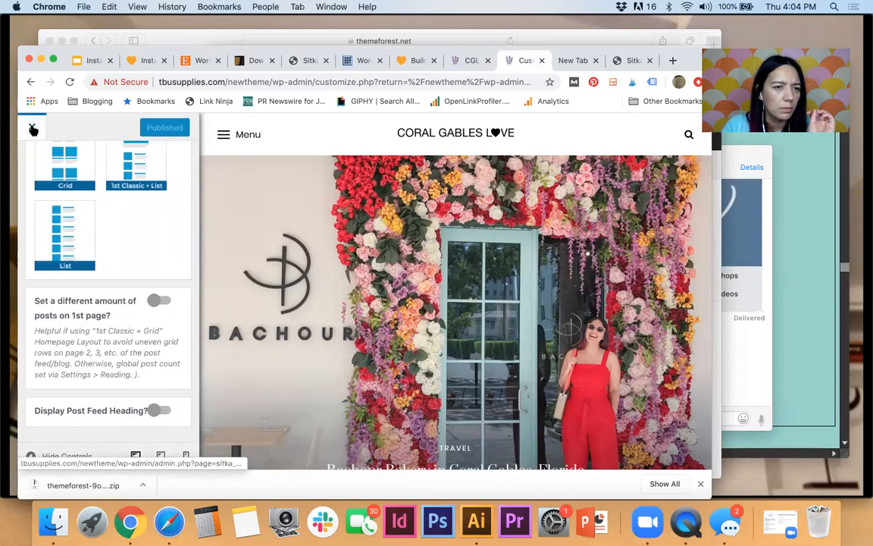
{"action": "scroll", "coordinate": [140, 167], "scroll_direction": "up", "scroll_amount": 9}
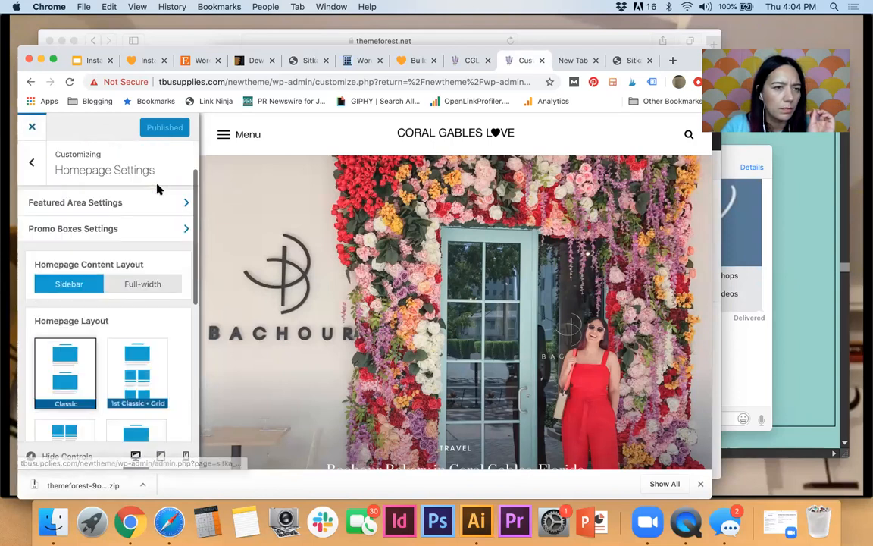
Examine the header background and box shadow options in the Colors & Typography settings.
{"action": "left_click", "coordinate": [32, 163]}
{"action": "scroll", "coordinate": [125, 288], "scroll_direction": "down", "scroll_amount": 2}
{"action": "scroll", "coordinate": [129, 307], "scroll_direction": "down", "scroll_amount": 3}
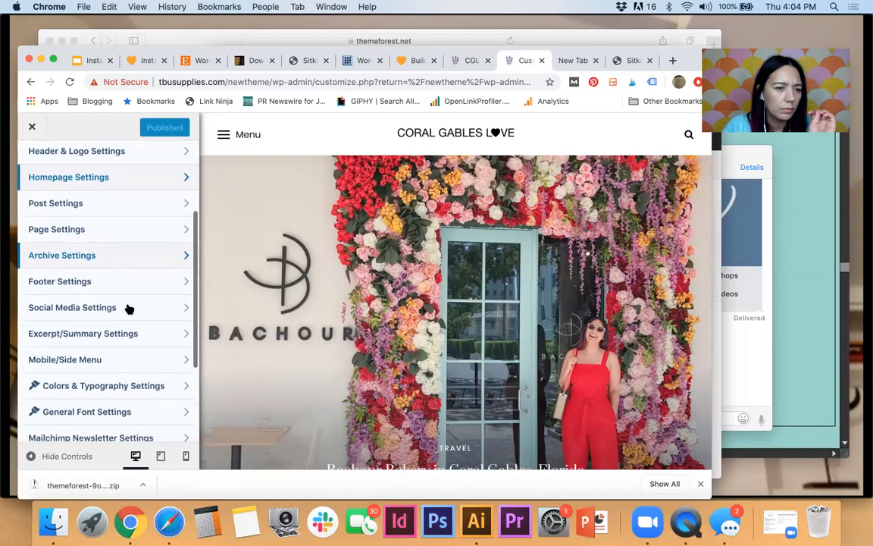
{"action": "left_click", "coordinate": [130, 338]}
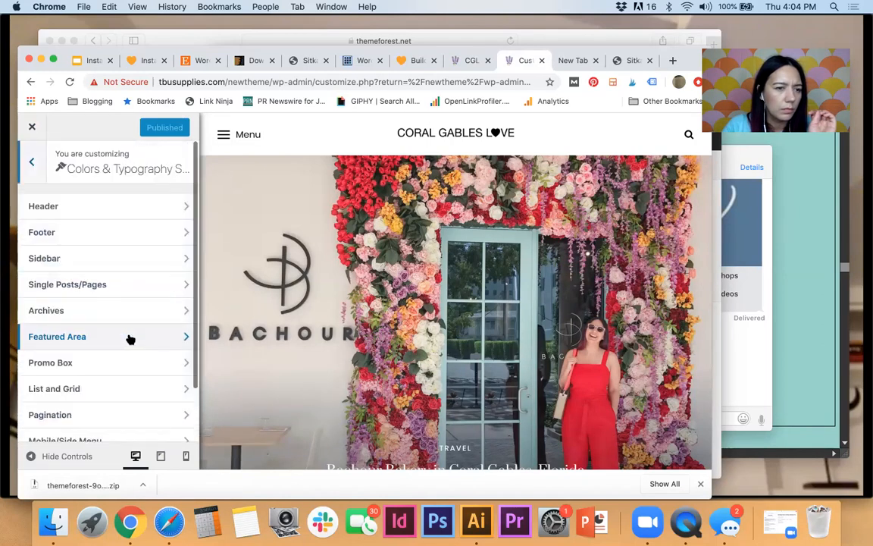
{"action": "left_click", "coordinate": [108, 209]}
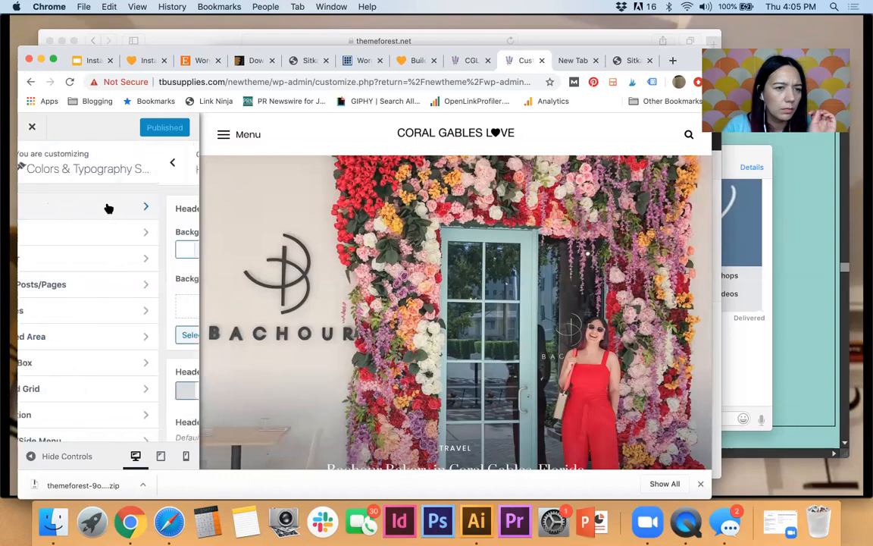
{"action": "scroll", "coordinate": [79, 258], "scroll_direction": "down", "scroll_amount": 3}
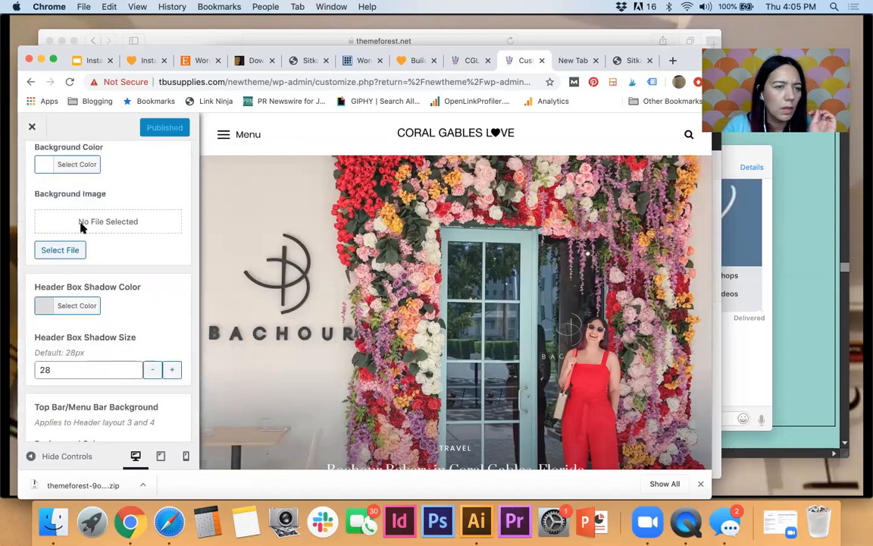
{"action": "scroll", "coordinate": [82, 227], "scroll_direction": "up", "scroll_amount": 3}
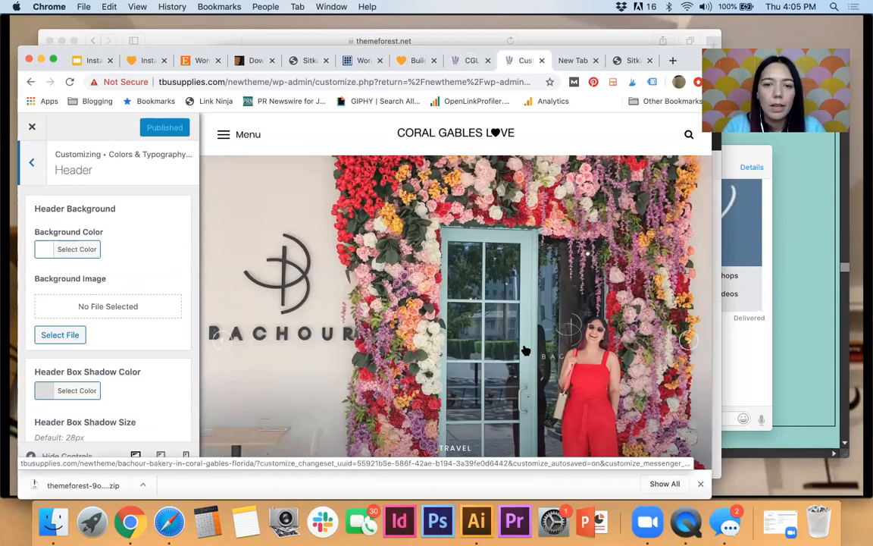
{"action": "left_click", "coordinate": [31, 161]}
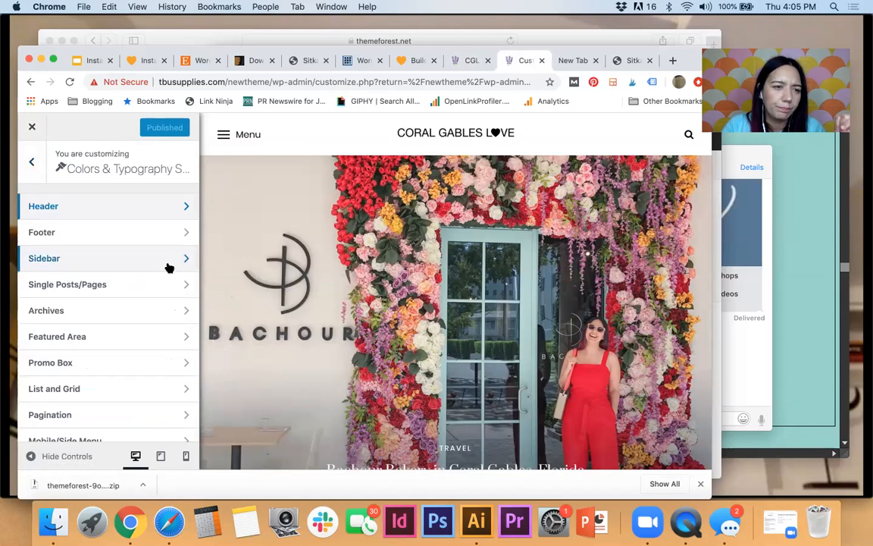
Go through the header's color options again, down to the top bar shadow and header layout border settings.
{"action": "left_click", "coordinate": [29, 162]}
{"action": "scroll", "coordinate": [126, 206], "scroll_direction": "up", "scroll_amount": 5}
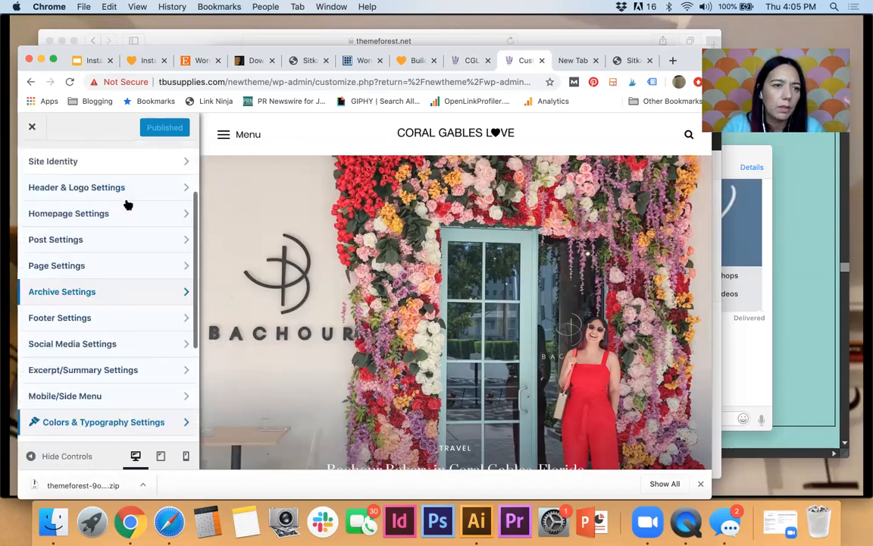
{"action": "scroll", "coordinate": [128, 361], "scroll_direction": "down", "scroll_amount": 5}
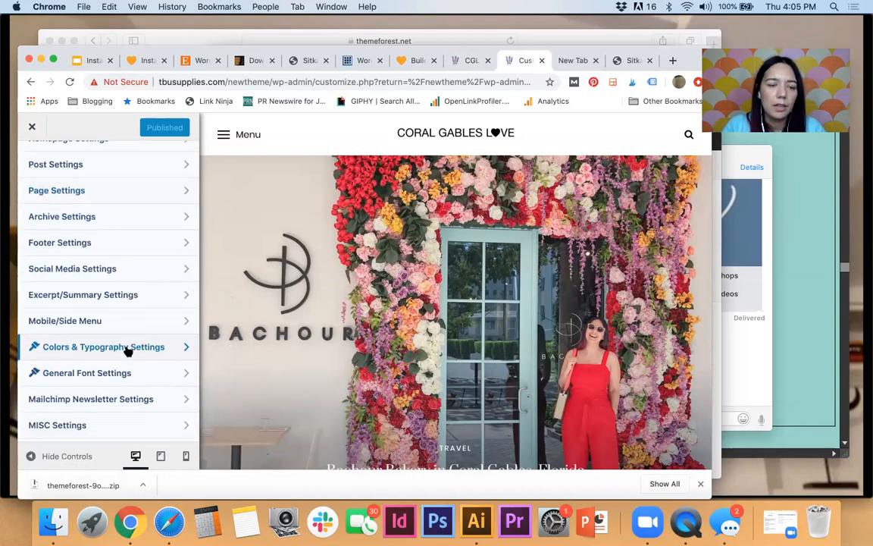
{"action": "left_click", "coordinate": [128, 348]}
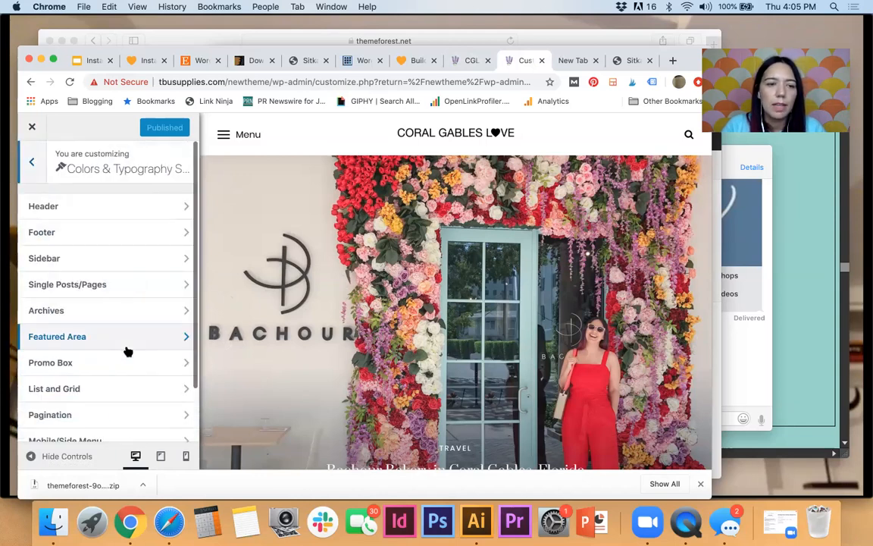
{"action": "left_click", "coordinate": [127, 205]}
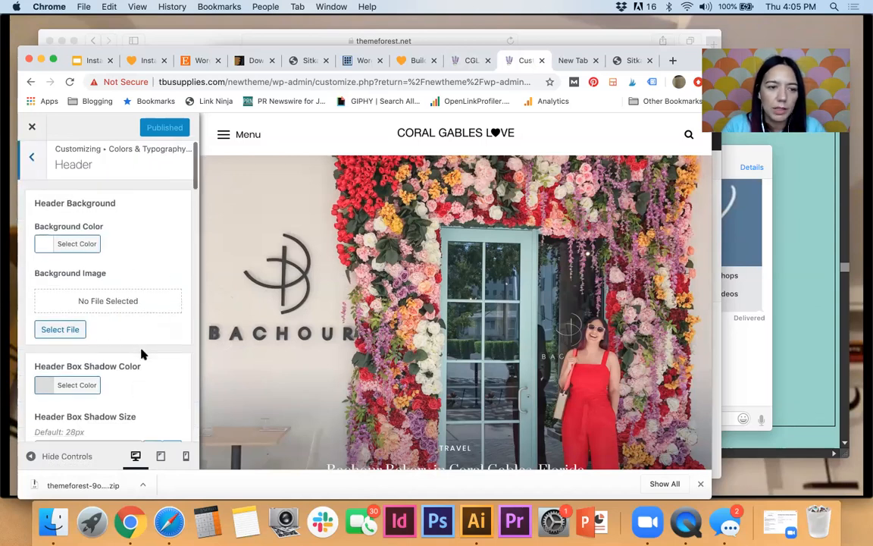
{"action": "scroll", "coordinate": [140, 354], "scroll_direction": "down", "scroll_amount": 3}
{"action": "scroll", "coordinate": [140, 354], "scroll_direction": "down", "scroll_amount": 10}
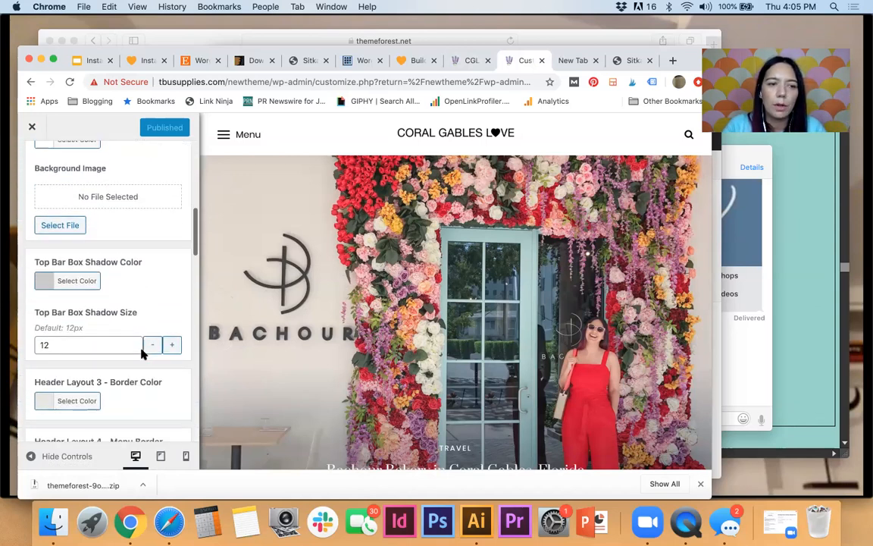
{"action": "scroll", "coordinate": [76, 199], "scroll_direction": "up", "scroll_amount": 12}
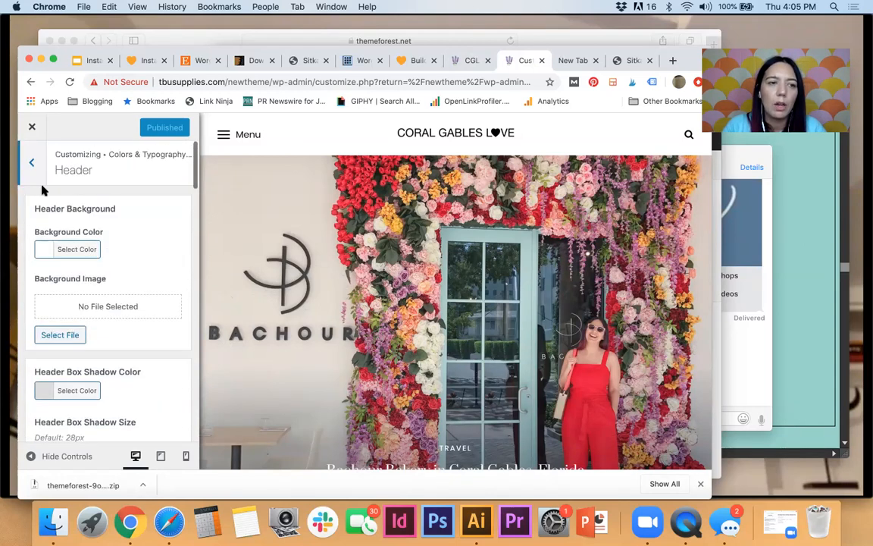
{"action": "left_click", "coordinate": [34, 162]}
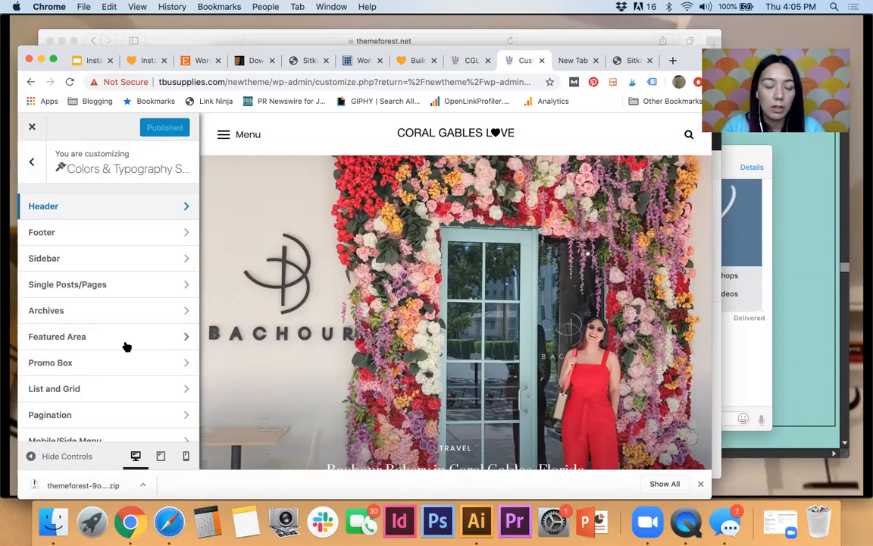
Look through the customizer's remaining settings sections and close the customizer.
{"action": "scroll", "coordinate": [125, 346], "scroll_direction": "down", "scroll_amount": 1}
{"action": "scroll", "coordinate": [88, 239], "scroll_direction": "up", "scroll_amount": 1}
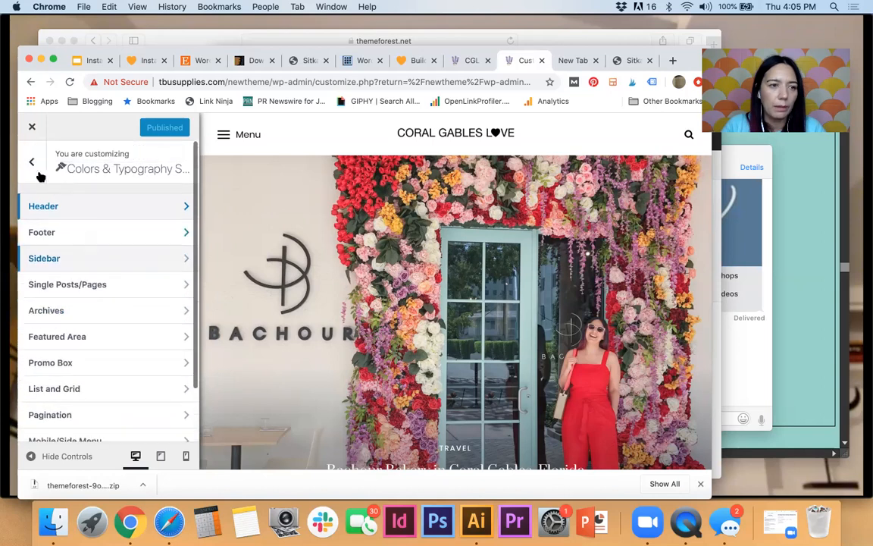
{"action": "left_click", "coordinate": [32, 164]}
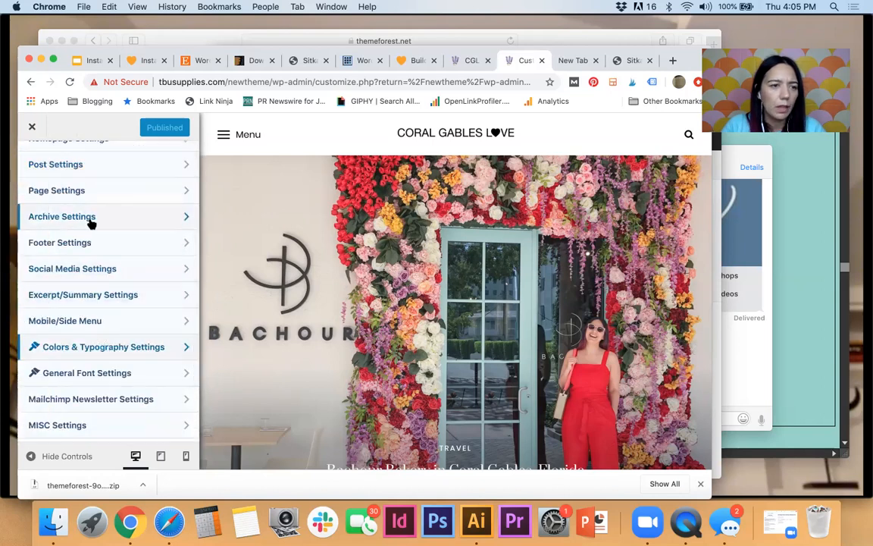
{"action": "scroll", "coordinate": [91, 257], "scroll_direction": "up", "scroll_amount": 2}
{"action": "scroll", "coordinate": [94, 262], "scroll_direction": "down", "scroll_amount": 4}
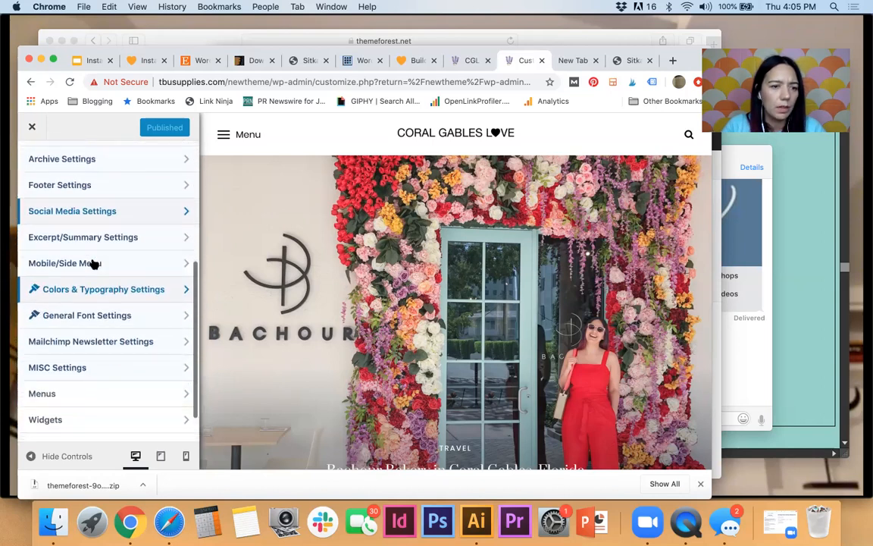
{"action": "scroll", "coordinate": [101, 322], "scroll_direction": "down", "scroll_amount": 1}
{"action": "scroll", "coordinate": [100, 323], "scroll_direction": "up", "scroll_amount": 5}
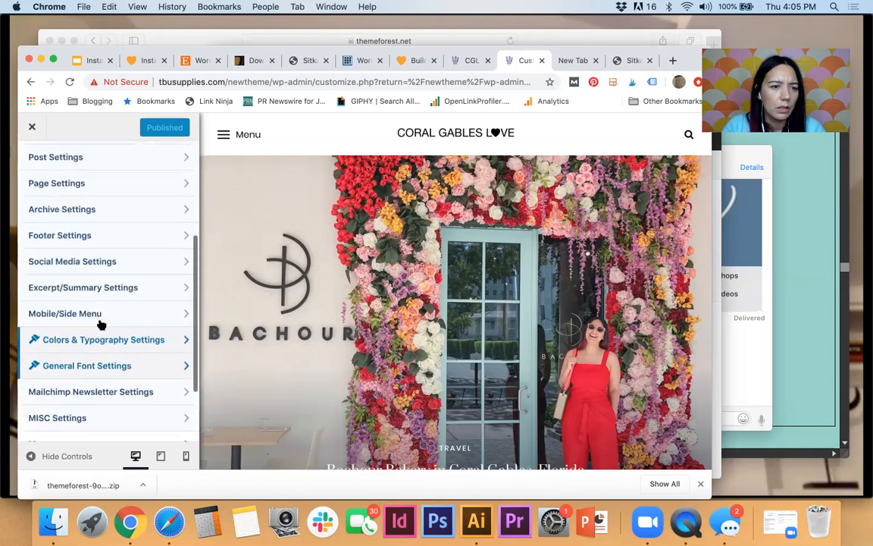
{"action": "scroll", "coordinate": [101, 325], "scroll_direction": "down", "scroll_amount": 6}
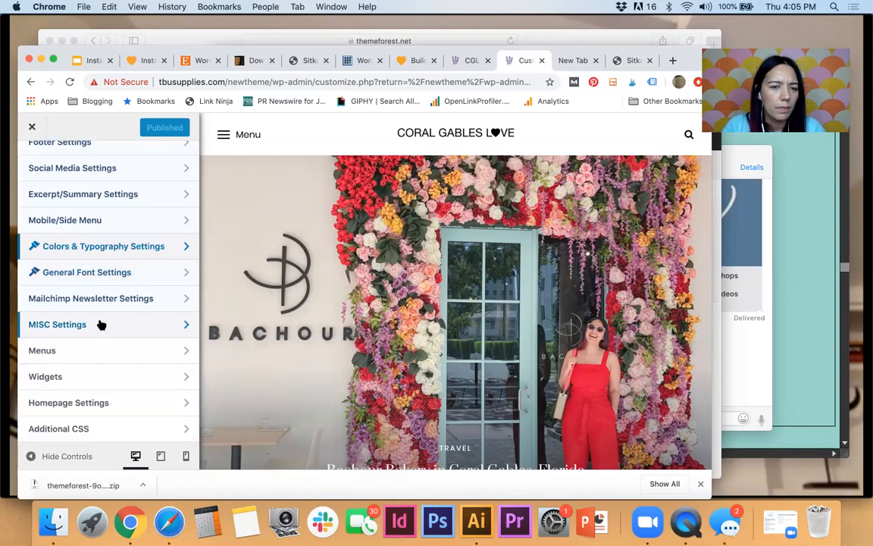
{"action": "left_click", "coordinate": [34, 128]}
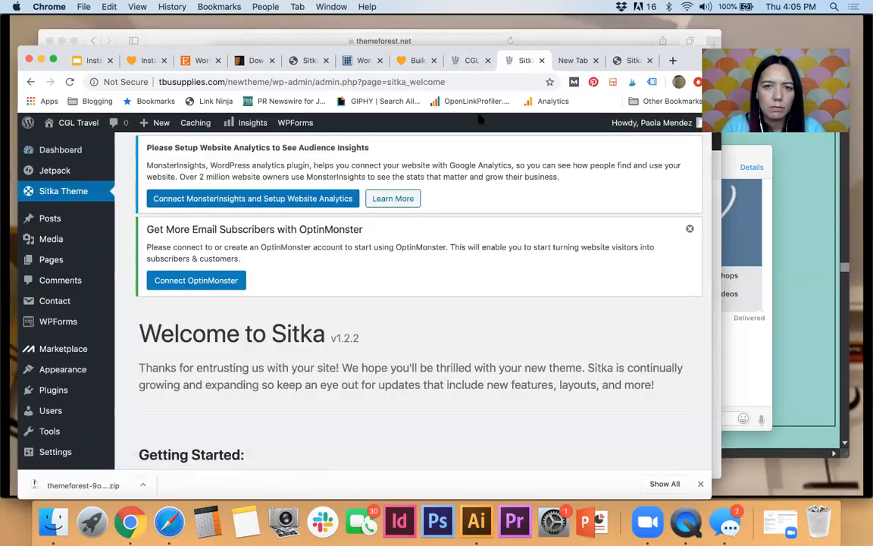
Look over the getting-started steps and help resources on the Sitka welcome page.
{"action": "mouse_move", "coordinate": [68, 366]}
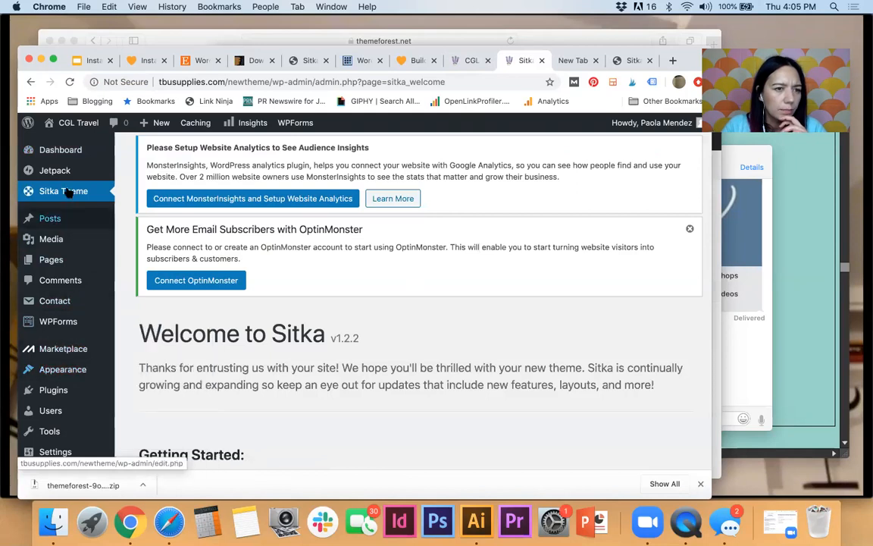
{"action": "scroll", "coordinate": [316, 401], "scroll_direction": "down", "scroll_amount": 5}
{"action": "scroll", "coordinate": [316, 400], "scroll_direction": "down", "scroll_amount": 5}
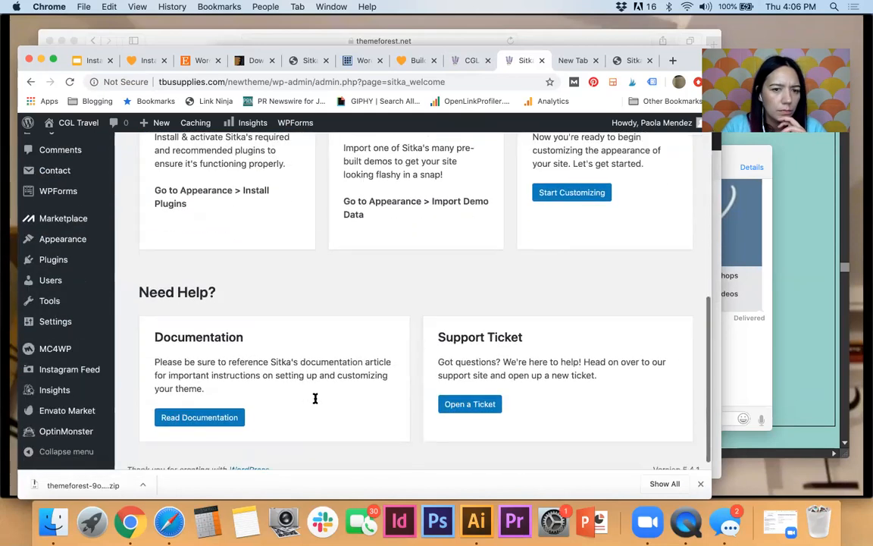
{"action": "scroll", "coordinate": [297, 359], "scroll_direction": "up", "scroll_amount": 4}
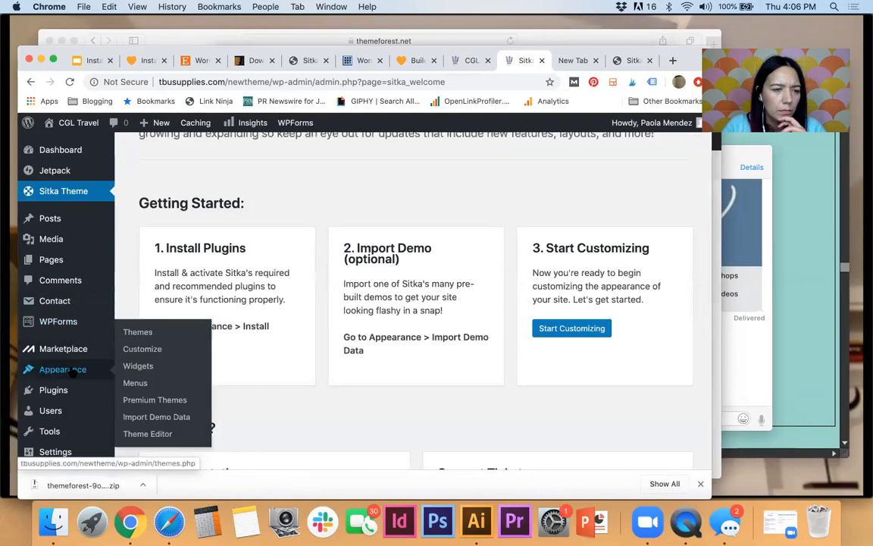
Review the live homepage from the featured slider through the sidebar widgets to the post feed.
{"action": "left_click", "coordinate": [469, 61]}
{"action": "scroll", "coordinate": [463, 418], "scroll_direction": "up", "scroll_amount": 5}
{"action": "scroll", "coordinate": [465, 420], "scroll_direction": "up", "scroll_amount": 5}
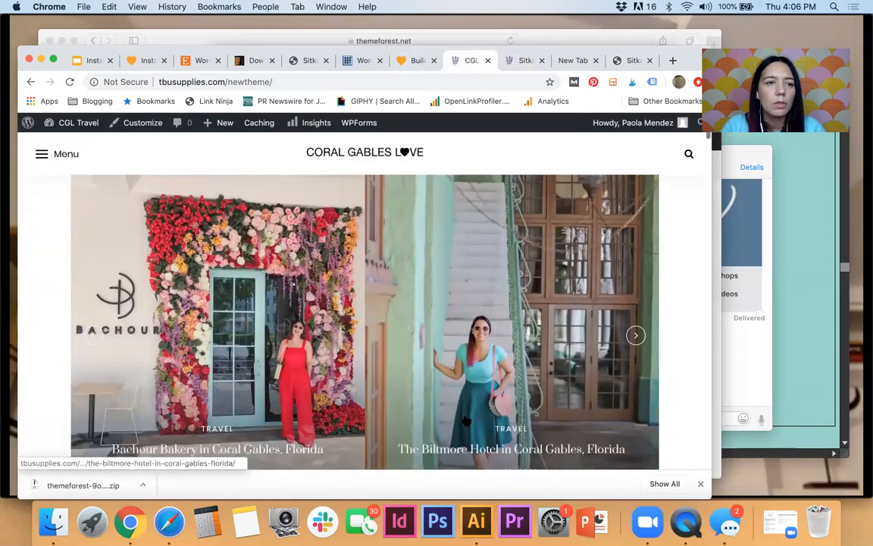
{"action": "scroll", "coordinate": [465, 420], "scroll_direction": "down", "scroll_amount": 3}
{"action": "scroll", "coordinate": [466, 420], "scroll_direction": "down", "scroll_amount": 6}
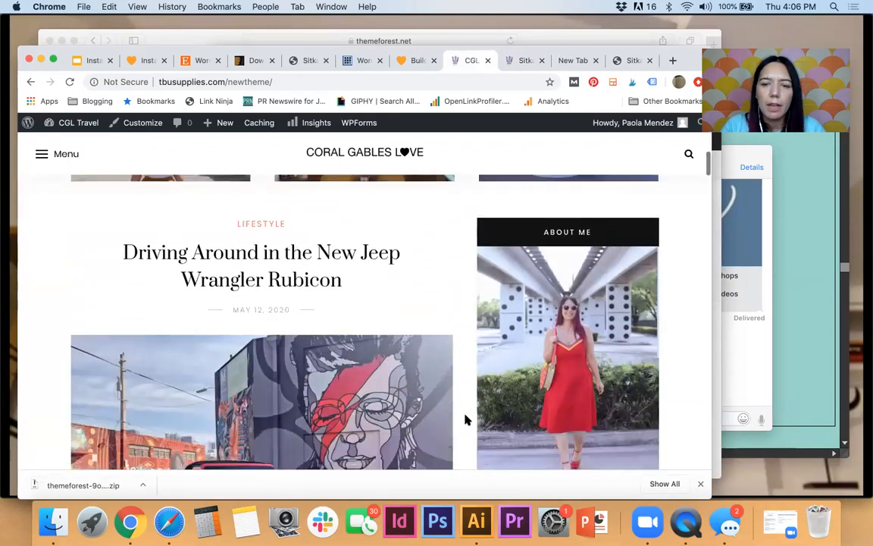
{"action": "scroll", "coordinate": [466, 420], "scroll_direction": "down", "scroll_amount": 8}
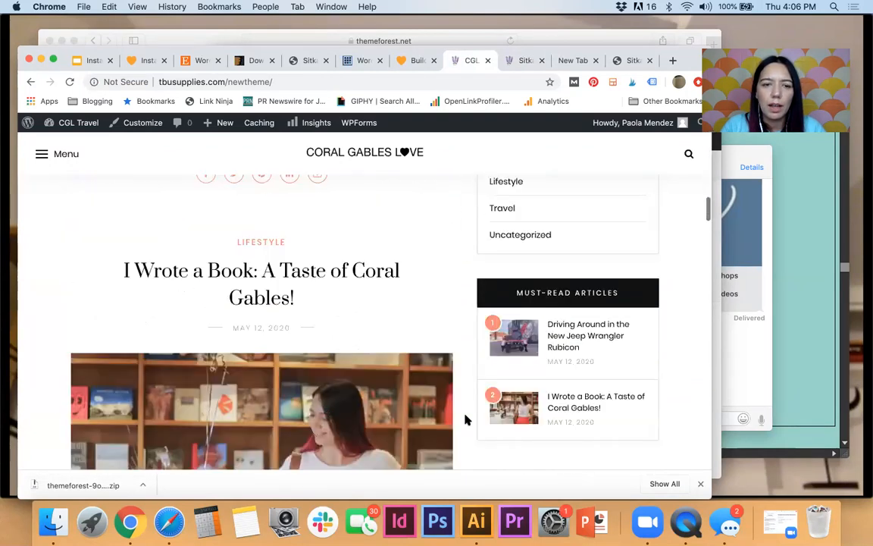
{"action": "scroll", "coordinate": [466, 419], "scroll_direction": "down", "scroll_amount": 5}
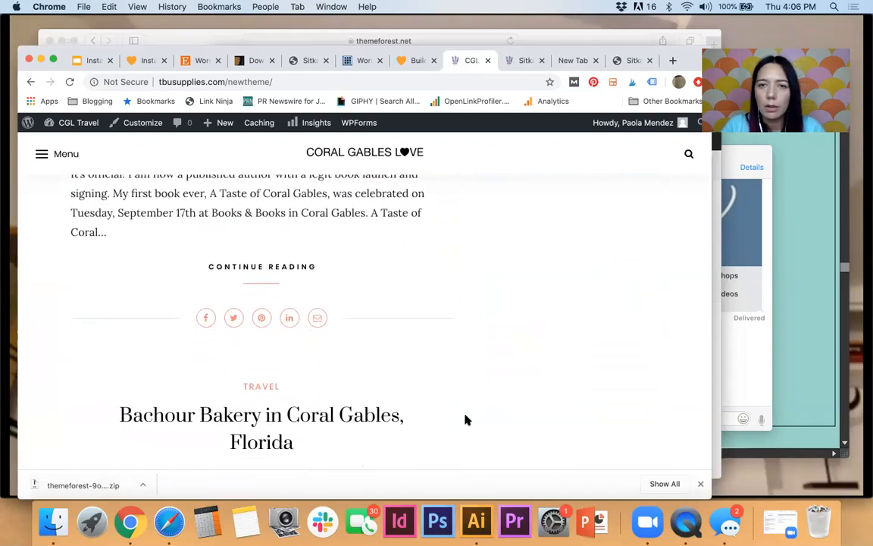
Load the site's root address, tbusupplies.com, in place of the Sitka welcome page.
{"action": "left_click", "coordinate": [521, 60]}
{"action": "left_click_drag", "start_coordinate": [448, 82], "coordinate": [251, 77]}
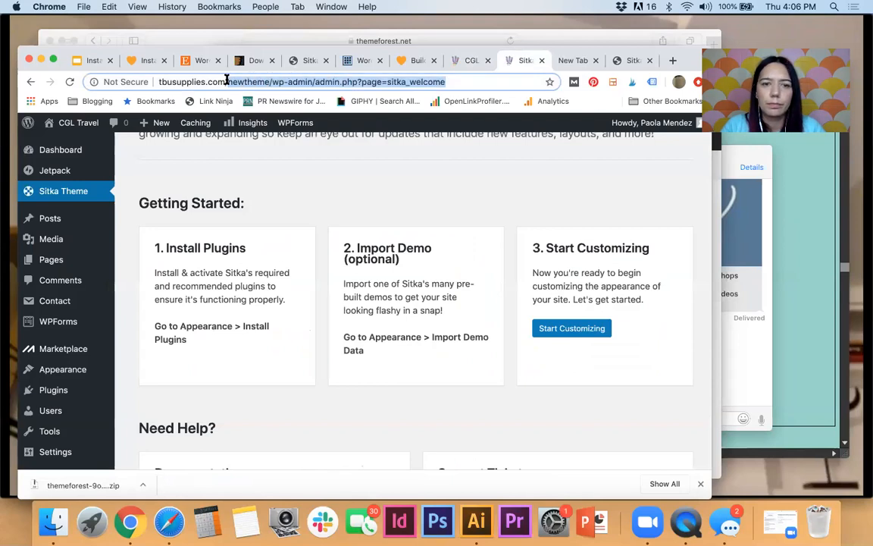
{"action": "key", "text": "BackSpace"}
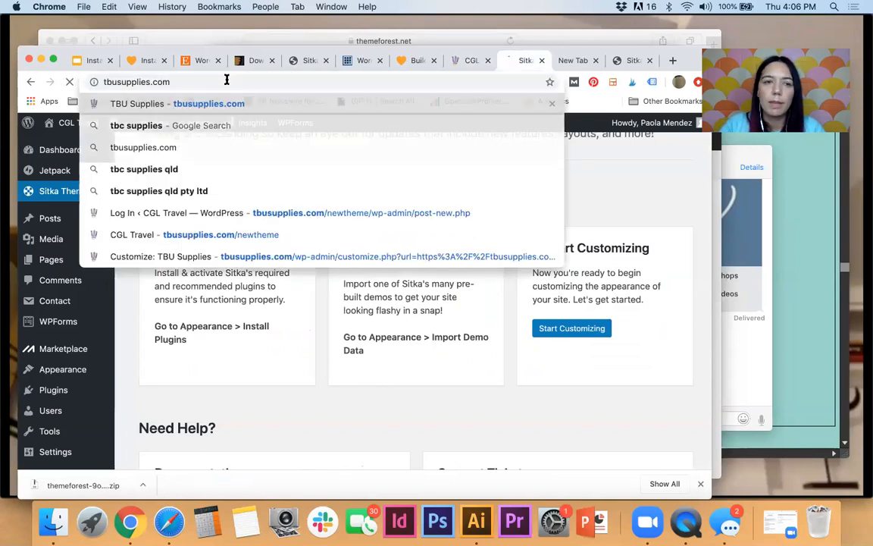
Review the finished homepage at tbusupplies.com, from the featured slider through the sidebar widgets to the older posts.
{"action": "key", "text": "Return"}
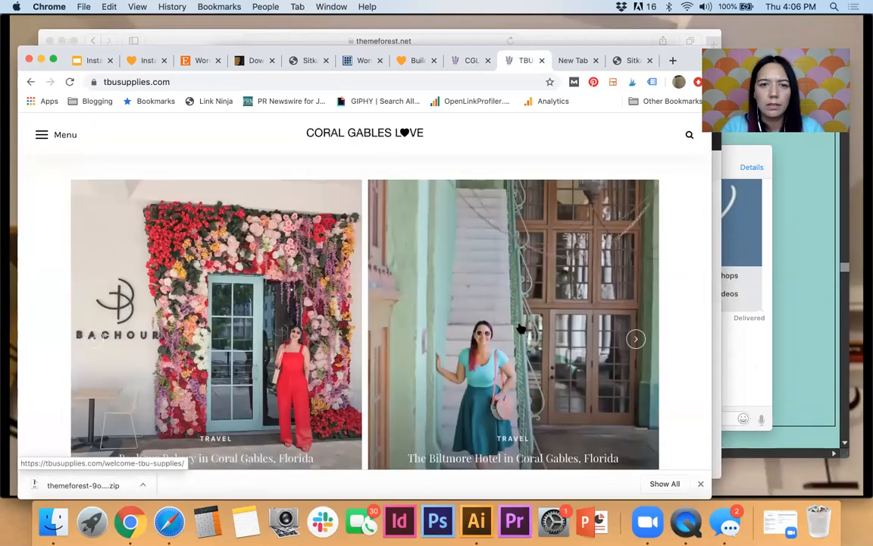
{"action": "scroll", "coordinate": [520, 327], "scroll_direction": "down", "scroll_amount": 10}
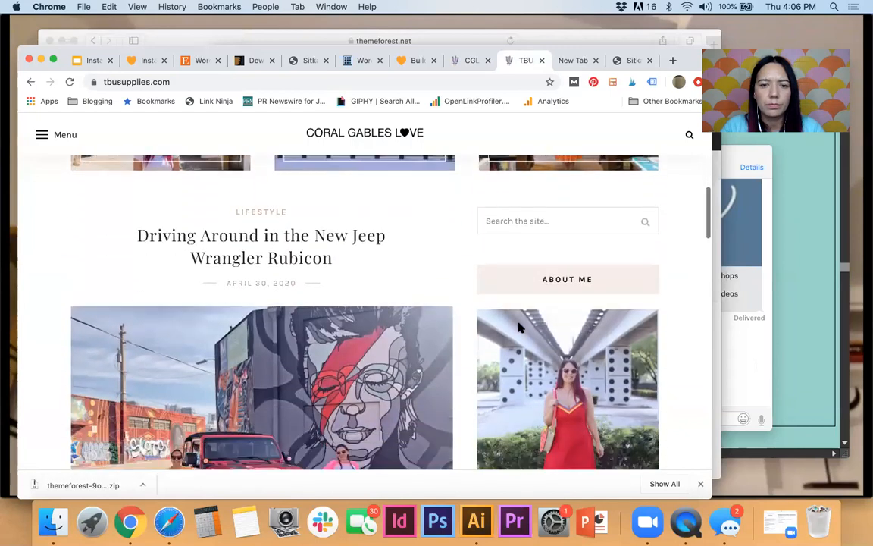
{"action": "scroll", "coordinate": [520, 327], "scroll_direction": "down", "scroll_amount": 10}
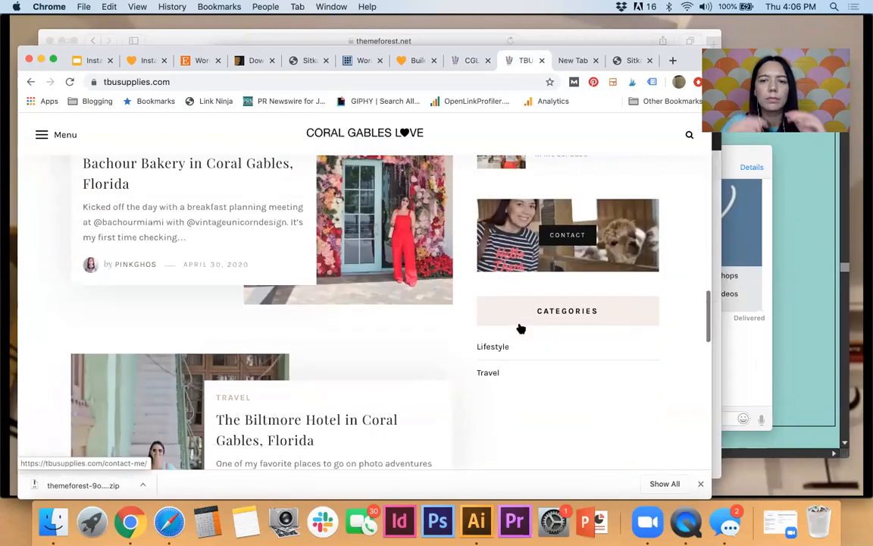
{"action": "scroll", "coordinate": [520, 327], "scroll_direction": "down", "scroll_amount": 2}
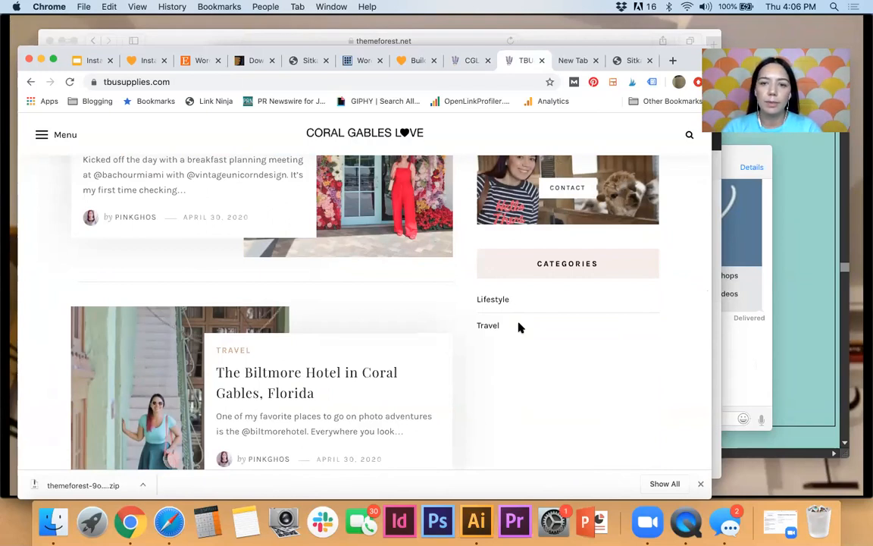
{"action": "scroll", "coordinate": [520, 327], "scroll_direction": "down", "scroll_amount": 5}
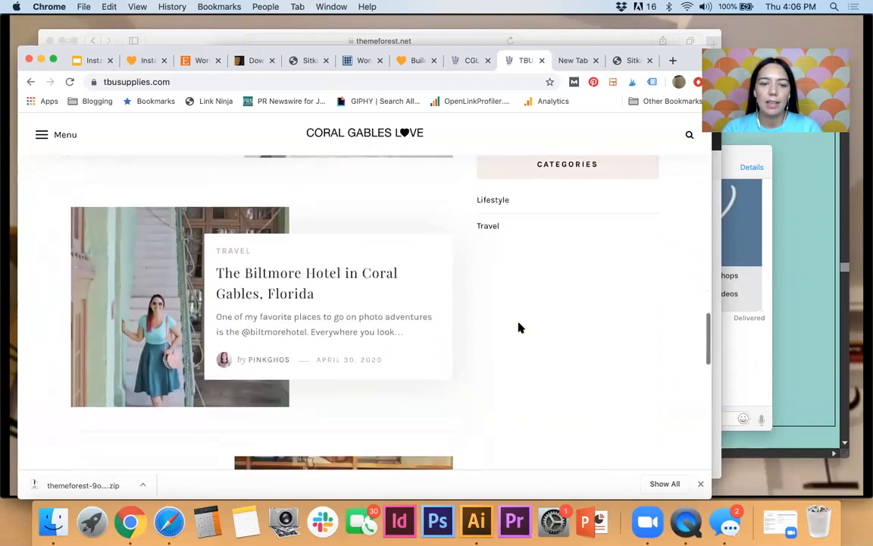
{"action": "scroll", "coordinate": [520, 328], "scroll_direction": "down", "scroll_amount": 9}
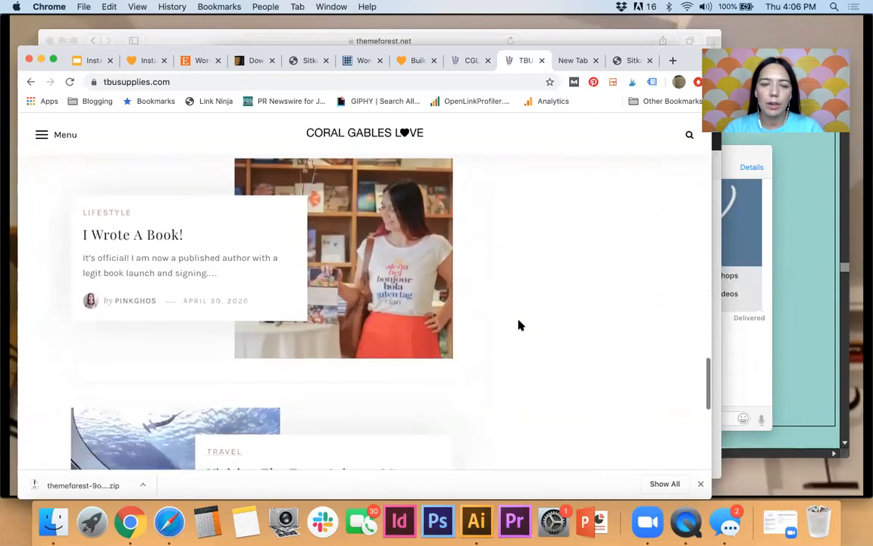
{"action": "scroll", "coordinate": [520, 325], "scroll_direction": "up", "scroll_amount": 15}
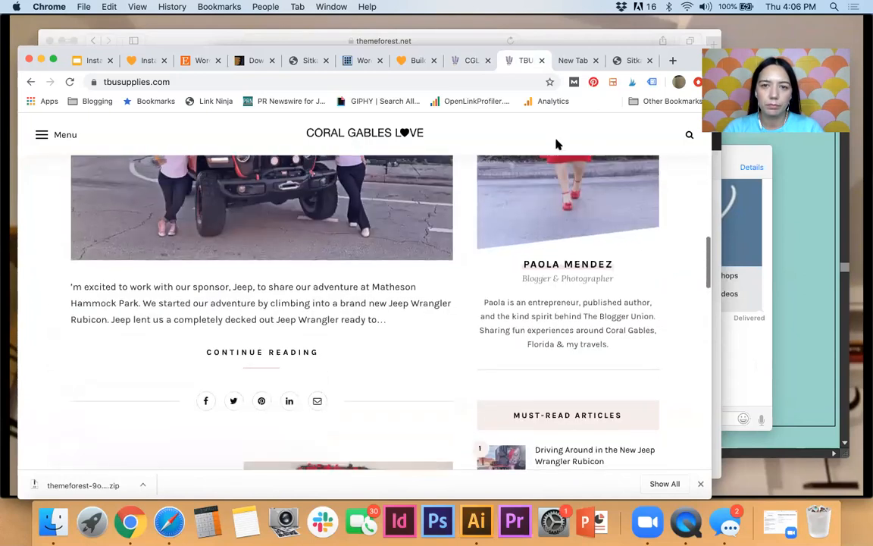
Open the customizer for the newtheme site, logging in as admin with the account password, and dismiss the offer to save the password.
{"action": "left_click", "coordinate": [472, 62]}
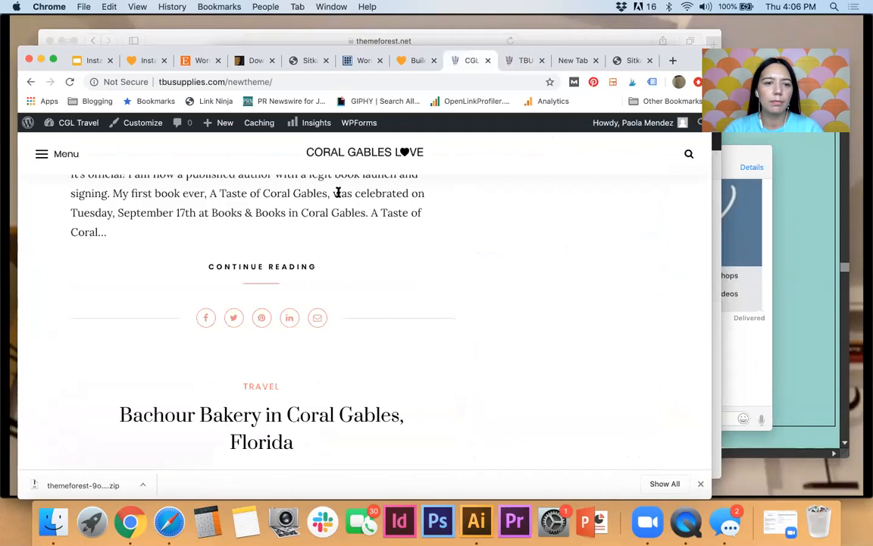
{"action": "scroll", "coordinate": [448, 238], "scroll_direction": "up", "scroll_amount": 10}
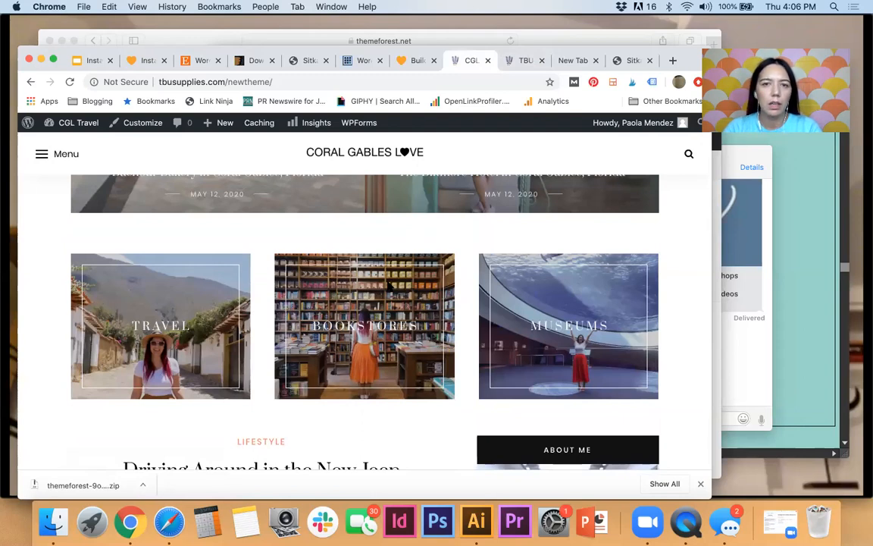
{"action": "left_click", "coordinate": [139, 126]}
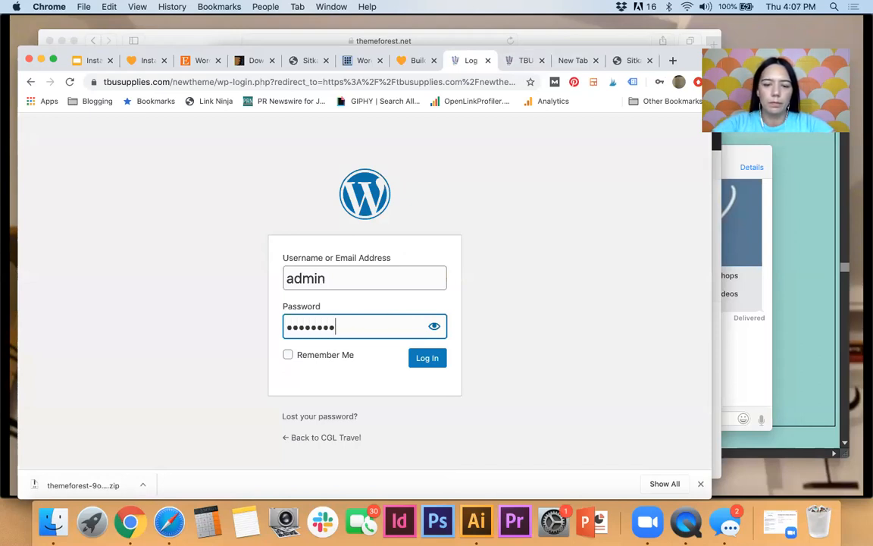
{"action": "left_click", "coordinate": [427, 363]}
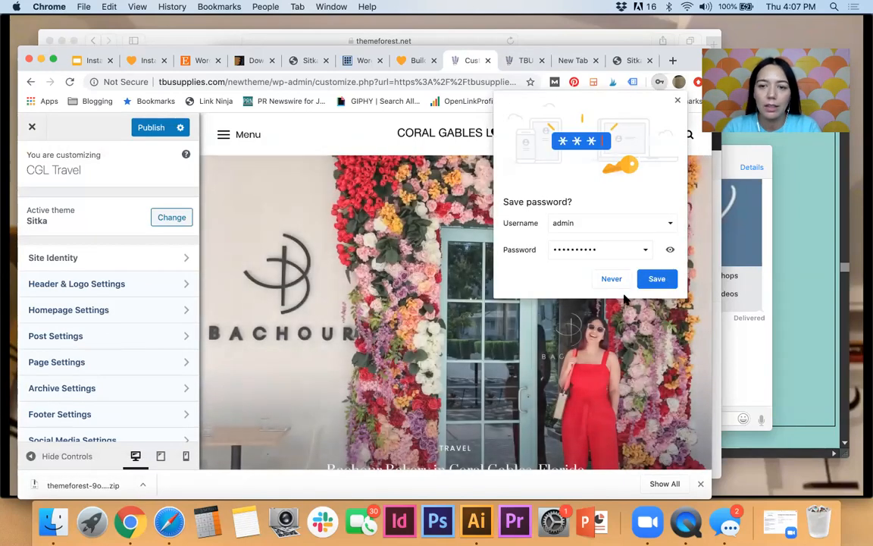
{"action": "left_click", "coordinate": [677, 101]}
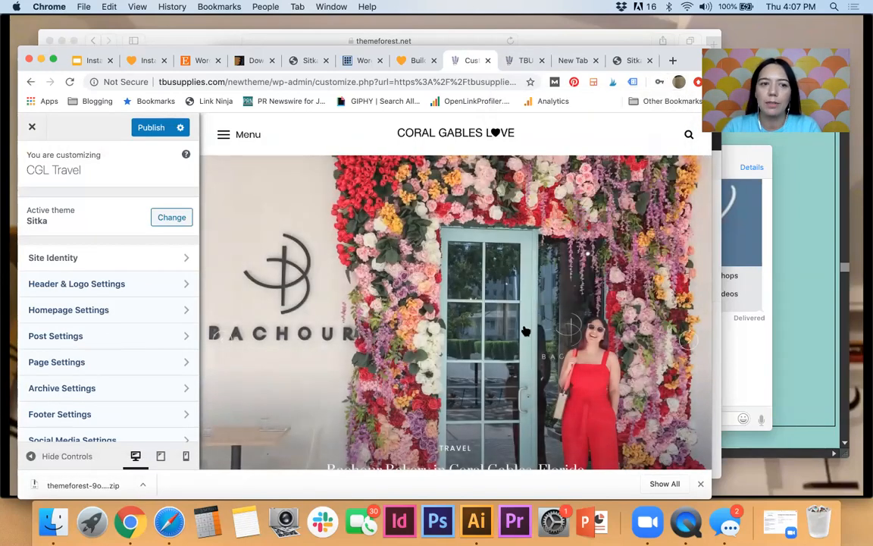
Look through the customizer's list of sections and check what the WordPress Homepage Settings offer for the homepage display.
{"action": "scroll", "coordinate": [522, 327], "scroll_direction": "down", "scroll_amount": 1}
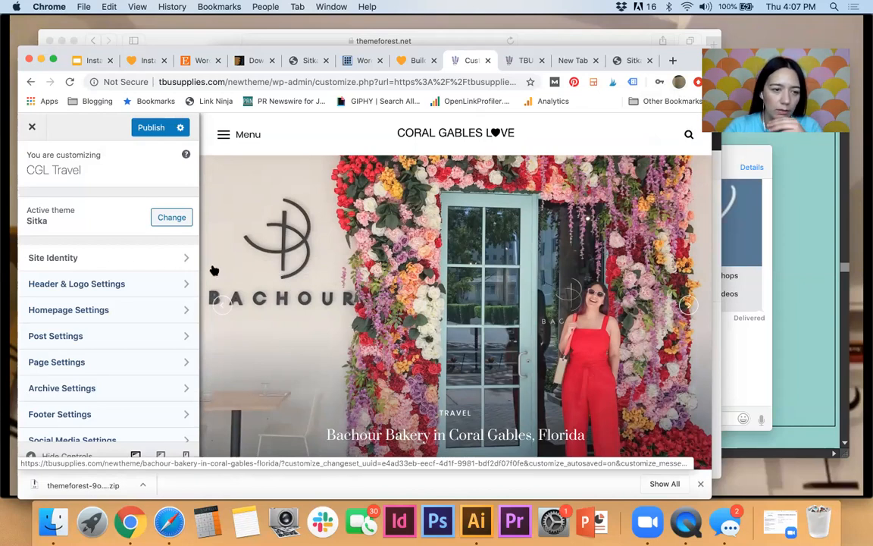
{"action": "scroll", "coordinate": [144, 335], "scroll_direction": "down", "scroll_amount": 3}
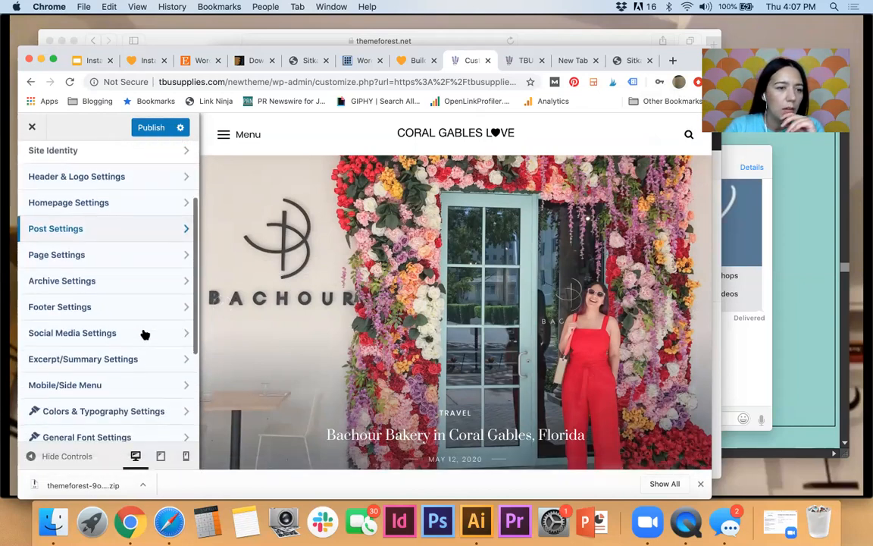
{"action": "scroll", "coordinate": [144, 335], "scroll_direction": "down", "scroll_amount": 5}
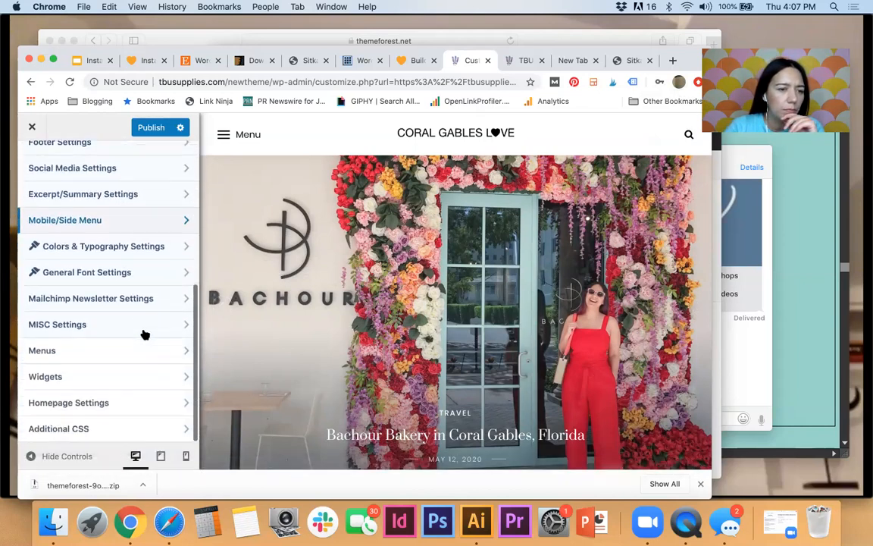
{"action": "scroll", "coordinate": [144, 334], "scroll_direction": "up", "scroll_amount": 1}
{"action": "scroll", "coordinate": [144, 335], "scroll_direction": "down", "scroll_amount": 1}
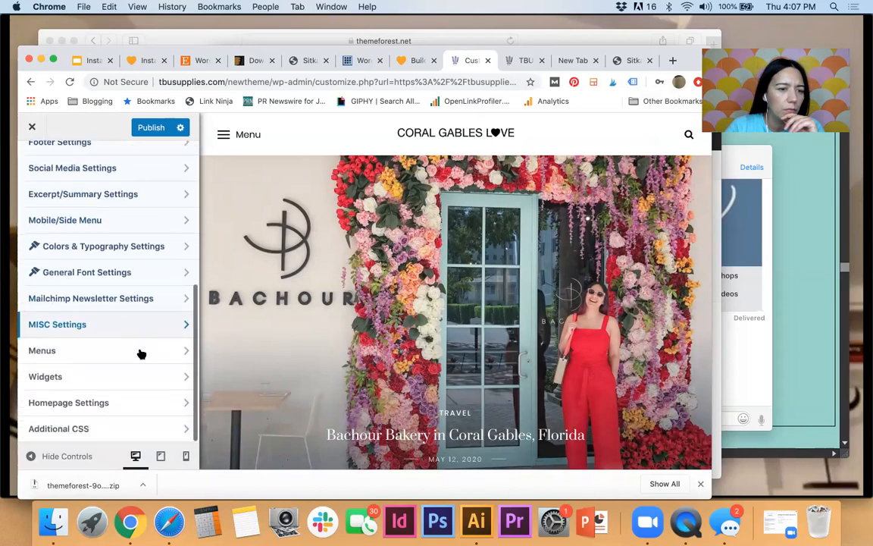
{"action": "left_click", "coordinate": [133, 406]}
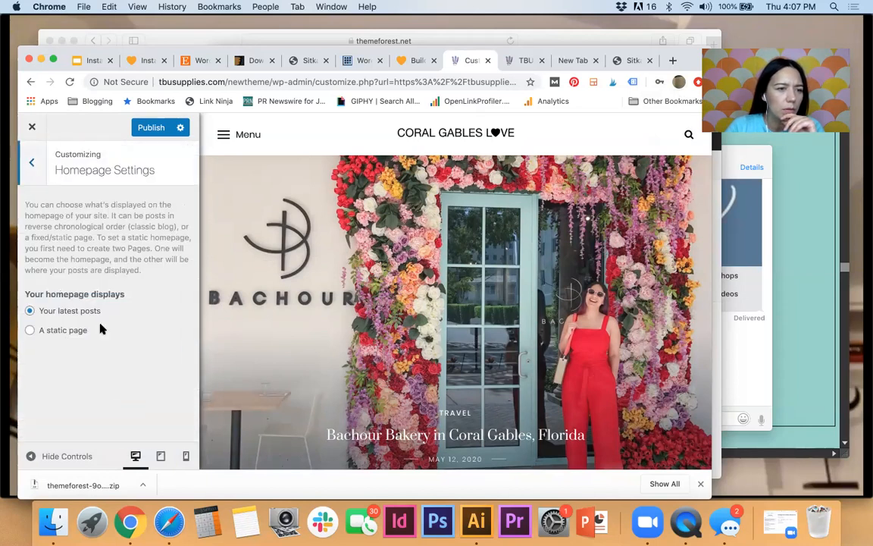
{"action": "left_click", "coordinate": [32, 167]}
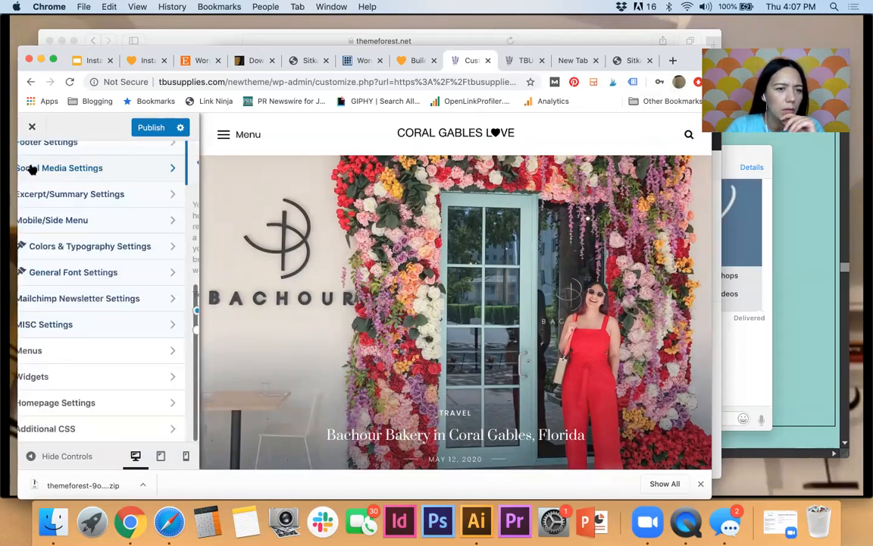
Choose the beige and pale pink premade palette for the Gutenberg/Editor Palette in the Colors & Typography Settings.
{"action": "left_click", "coordinate": [132, 247]}
{"action": "scroll", "coordinate": [131, 294], "scroll_direction": "down", "scroll_amount": 3}
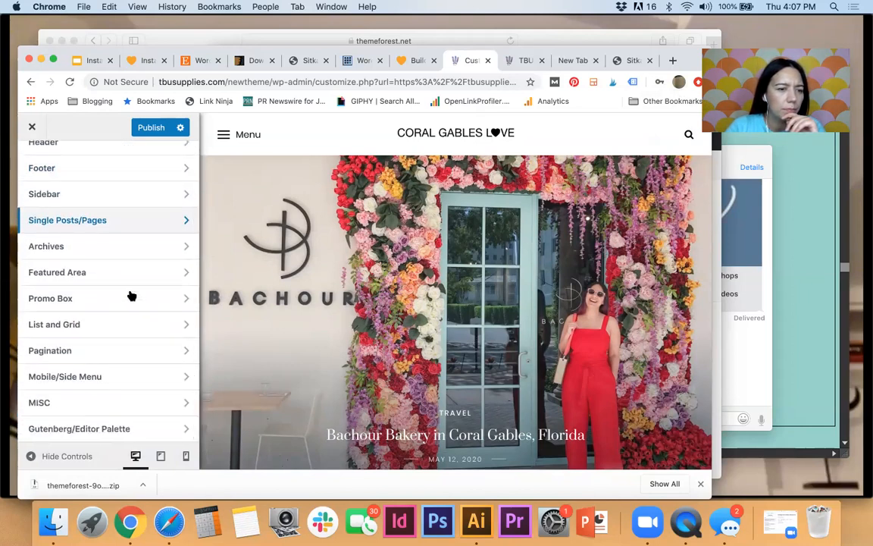
{"action": "left_click", "coordinate": [127, 427]}
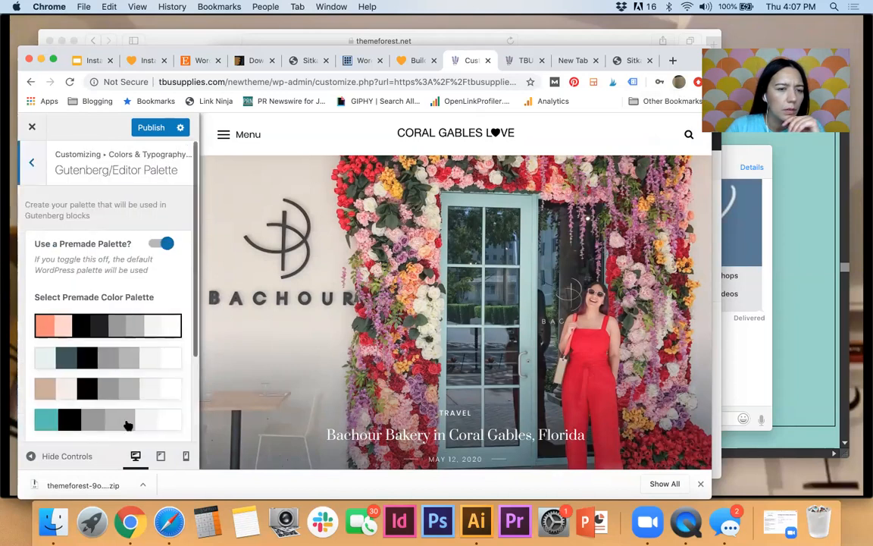
{"action": "scroll", "coordinate": [132, 348], "scroll_direction": "down", "scroll_amount": 1}
{"action": "scroll", "coordinate": [133, 347], "scroll_direction": "down", "scroll_amount": 2}
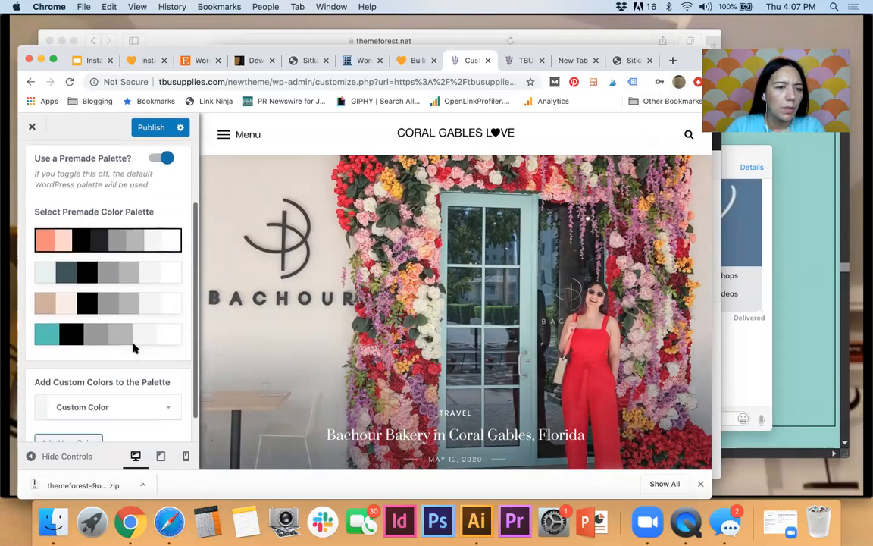
{"action": "scroll", "coordinate": [118, 379], "scroll_direction": "down", "scroll_amount": 2}
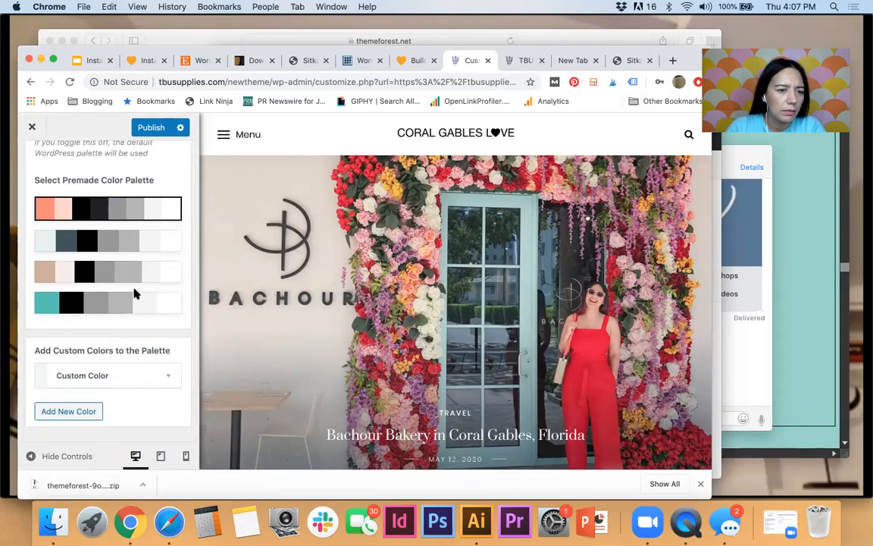
{"action": "scroll", "coordinate": [133, 300], "scroll_direction": "up", "scroll_amount": 4}
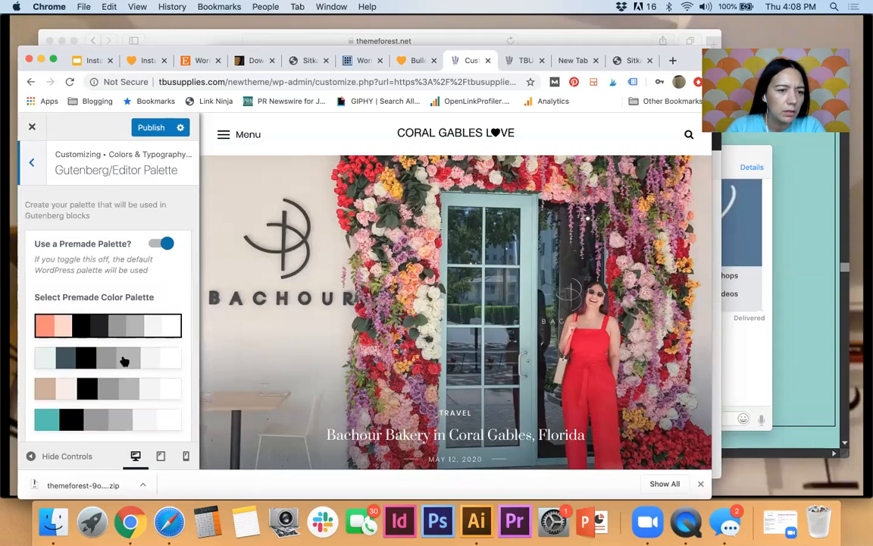
{"action": "left_click", "coordinate": [123, 363]}
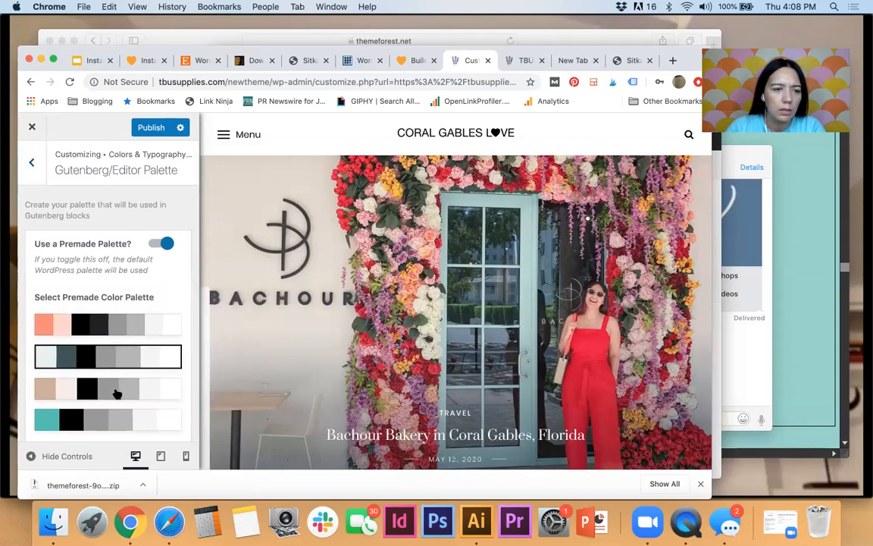
{"action": "left_click", "coordinate": [118, 389]}
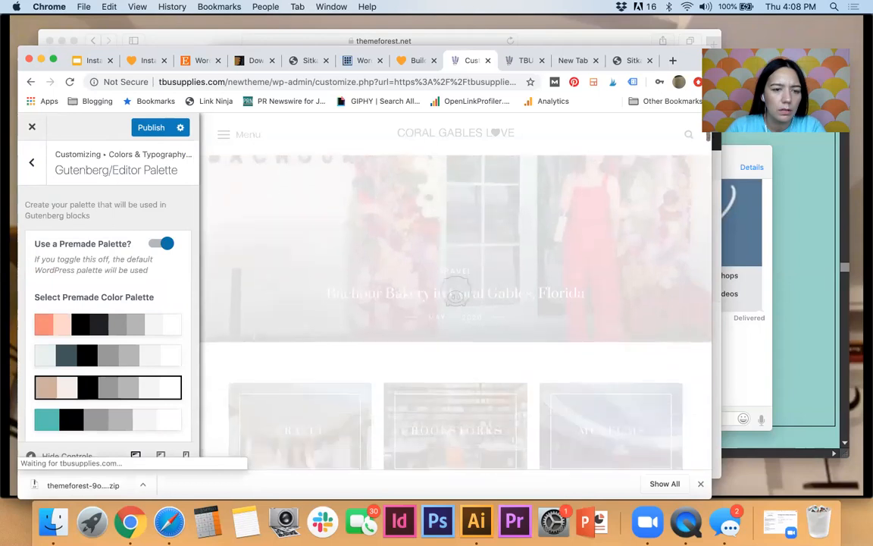
Widen and reposition the browser window, and check the colors of the homepage preview around the first post and sidebar.
{"action": "scroll", "coordinate": [438, 384], "scroll_direction": "down", "scroll_amount": 10}
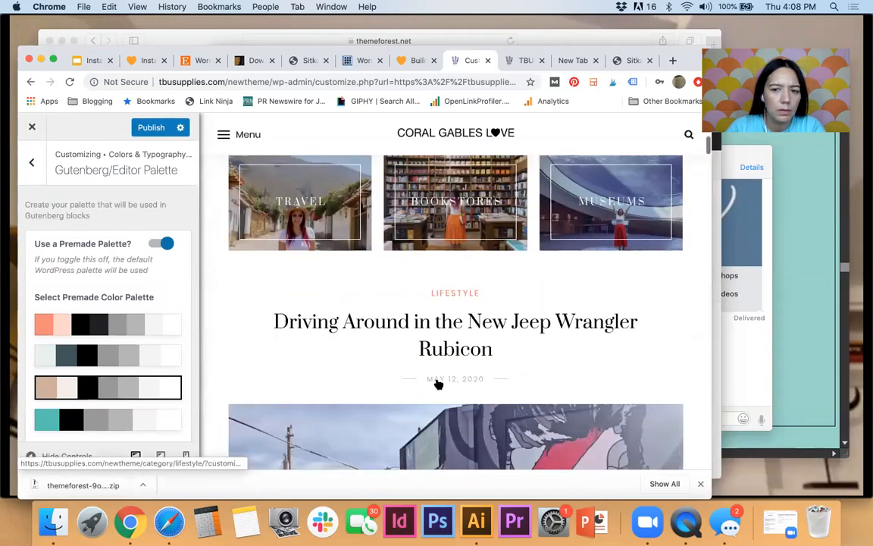
{"action": "scroll", "coordinate": [438, 385], "scroll_direction": "down", "scroll_amount": 2}
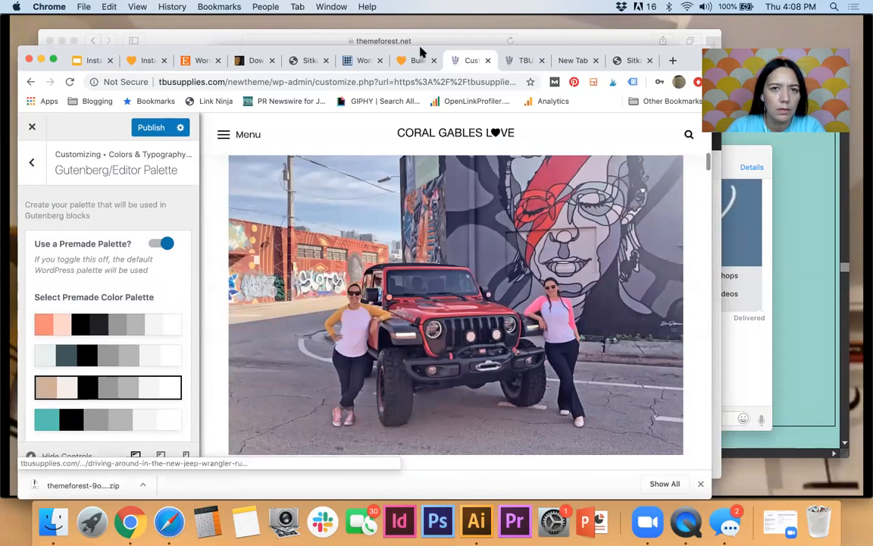
{"action": "left_click_drag", "start_coordinate": [425, 53], "coordinate": [468, 63]}
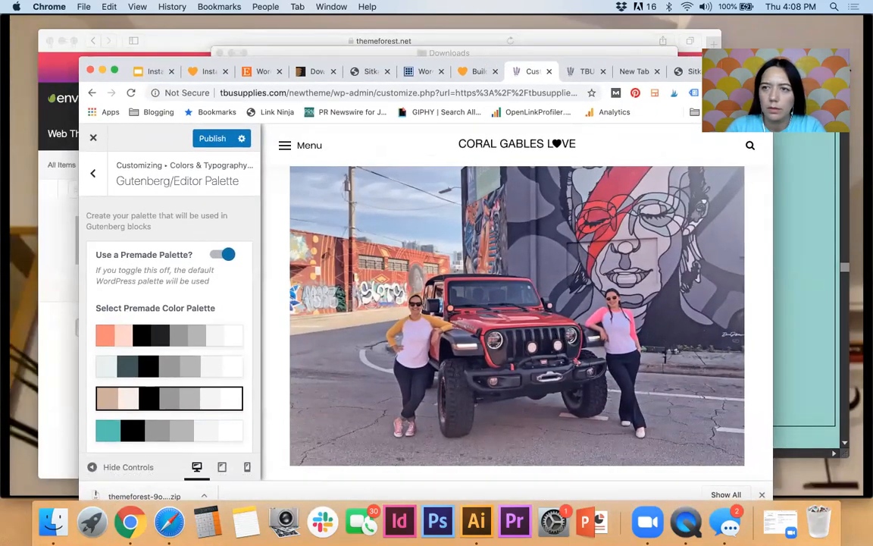
{"action": "left_click_drag", "start_coordinate": [559, 65], "coordinate": [464, 55]}
{"action": "left_click_drag", "start_coordinate": [675, 497], "coordinate": [767, 508]}
{"action": "left_click_drag", "start_coordinate": [838, 509], "coordinate": [849, 507]}
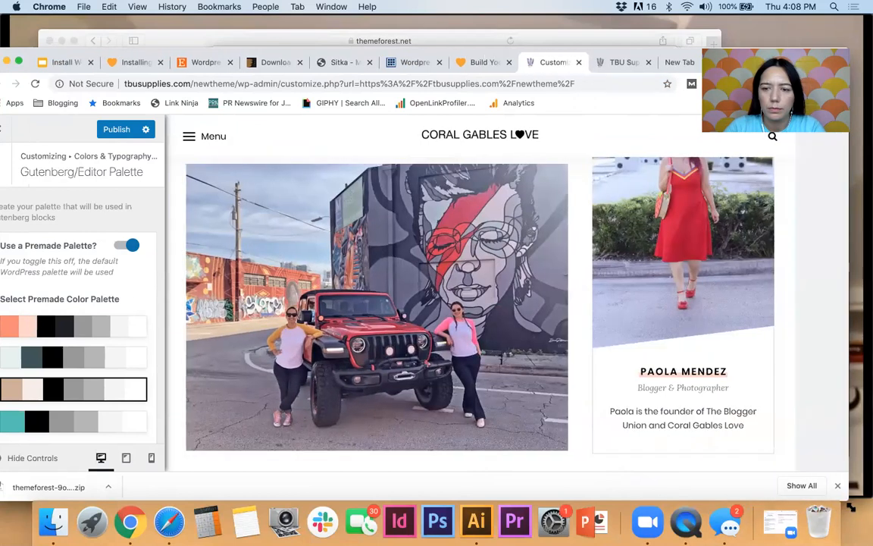
{"action": "scroll", "coordinate": [632, 342], "scroll_direction": "up", "scroll_amount": 2}
{"action": "scroll", "coordinate": [632, 343], "scroll_direction": "up", "scroll_amount": 2}
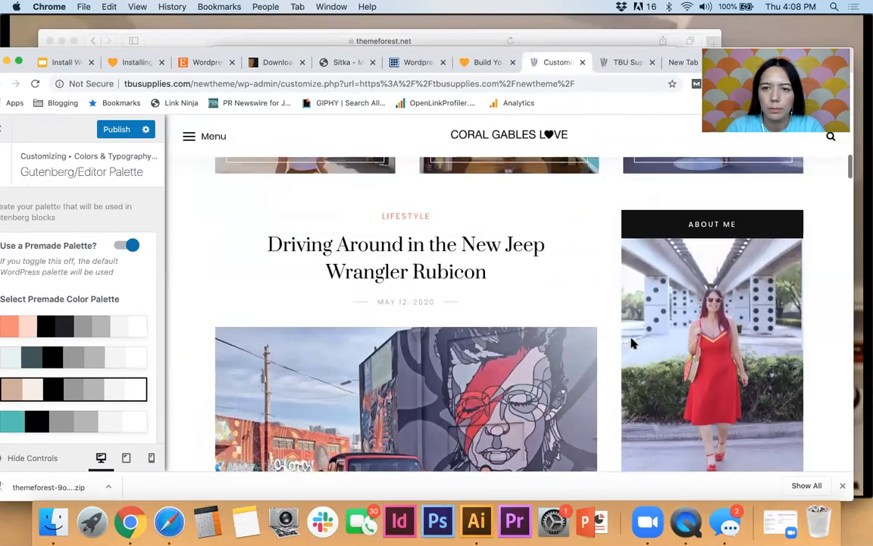
{"action": "left_click_drag", "start_coordinate": [269, 54], "coordinate": [357, 45]}
Leave the Colors & Typography Settings and review the layout, title and share button options in the Page Settings.
{"action": "left_click", "coordinate": [88, 159]}
{"action": "scroll", "coordinate": [152, 174], "scroll_direction": "up", "scroll_amount": 3}
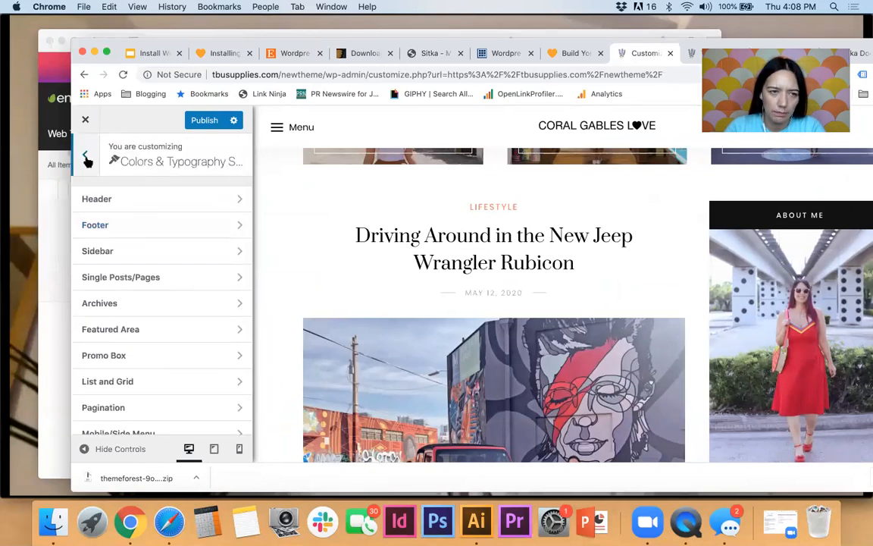
{"action": "left_click", "coordinate": [88, 157]}
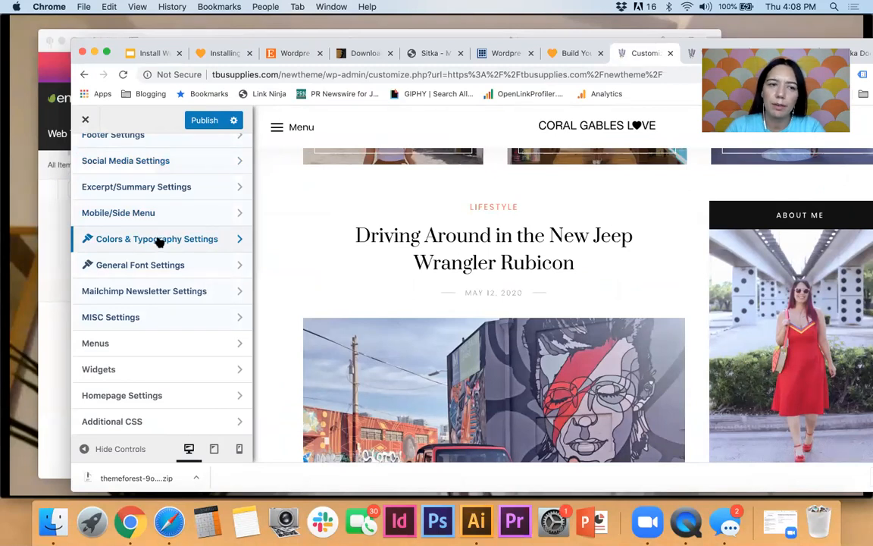
{"action": "scroll", "coordinate": [159, 241], "scroll_direction": "up", "scroll_amount": 5}
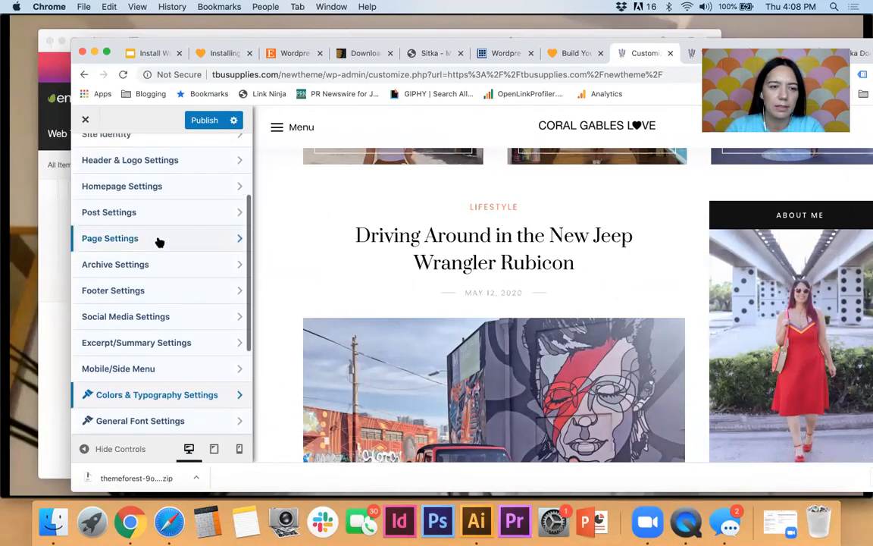
{"action": "left_click", "coordinate": [160, 241]}
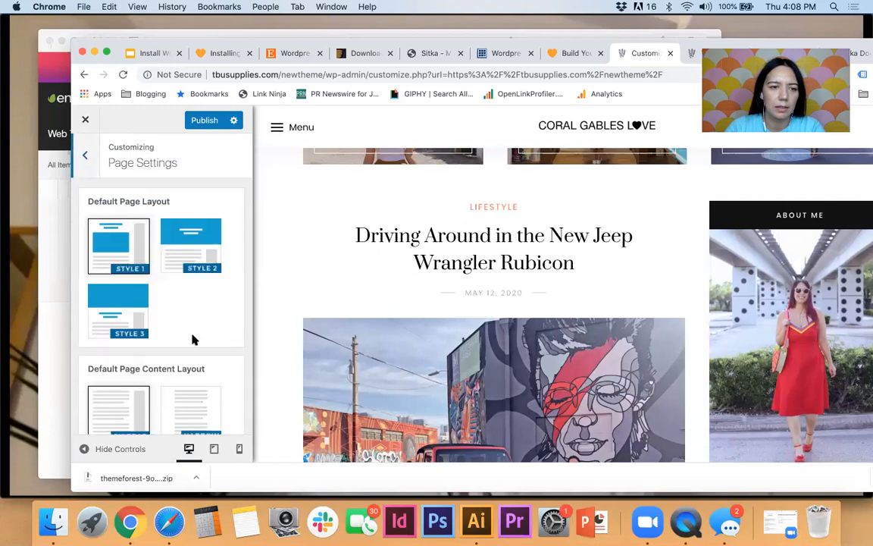
{"action": "scroll", "coordinate": [195, 345], "scroll_direction": "down", "scroll_amount": 5}
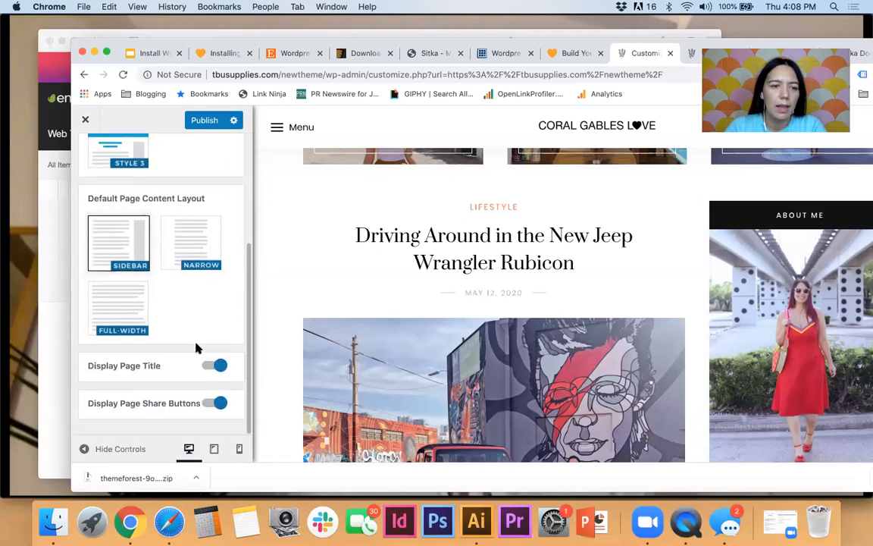
Leave the Page Settings and review the logo, social icon, search and burger-menu options in the Header & Logo Settings.
{"action": "scroll", "coordinate": [196, 347], "scroll_direction": "up", "scroll_amount": 5}
{"action": "left_click", "coordinate": [85, 155]}
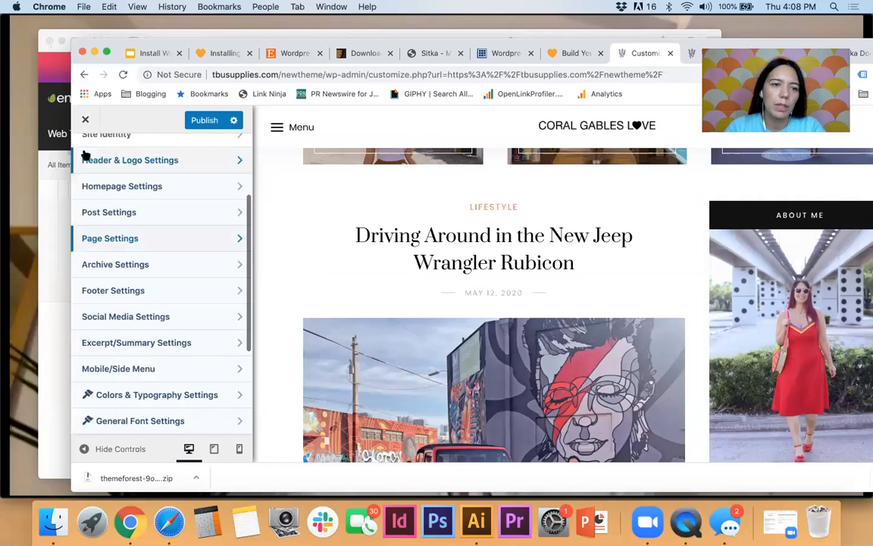
{"action": "scroll", "coordinate": [171, 213], "scroll_direction": "up", "scroll_amount": 3}
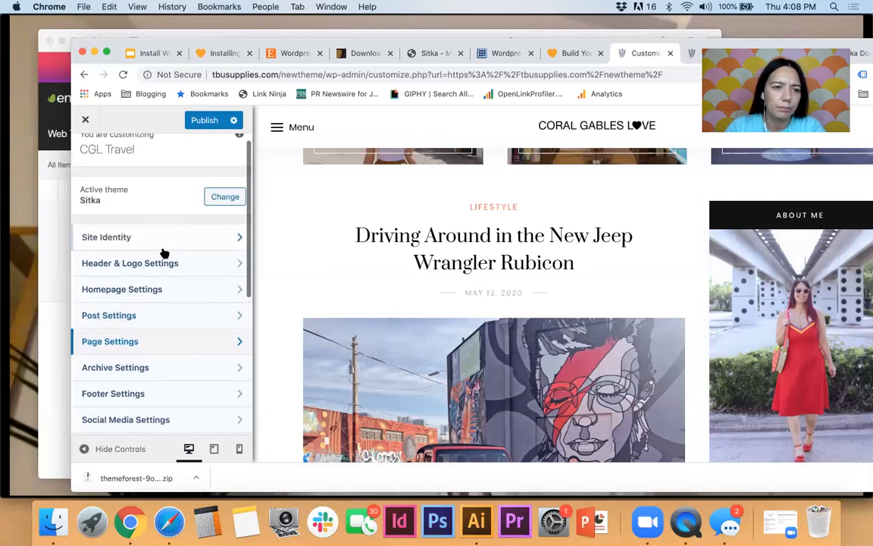
{"action": "left_click", "coordinate": [167, 263]}
{"action": "scroll", "coordinate": [167, 263], "scroll_direction": "down", "scroll_amount": 10}
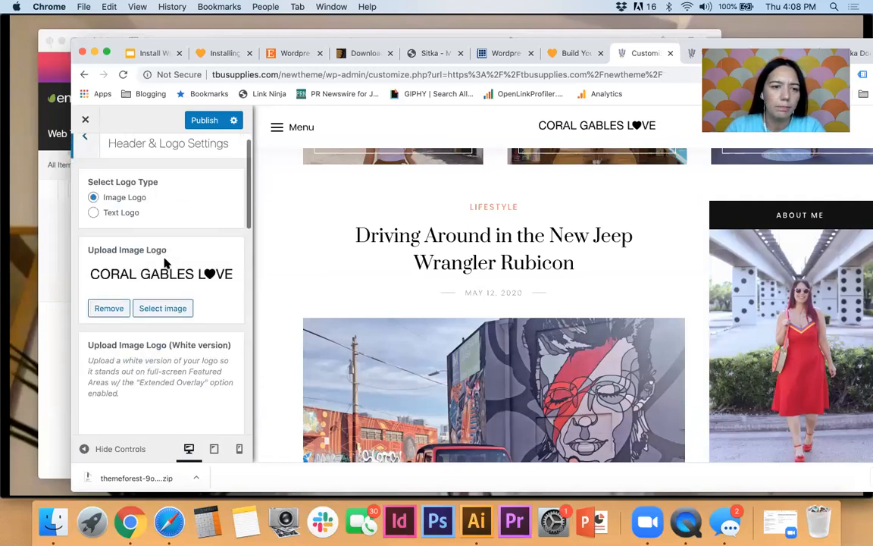
{"action": "scroll", "coordinate": [165, 262], "scroll_direction": "down", "scroll_amount": 3}
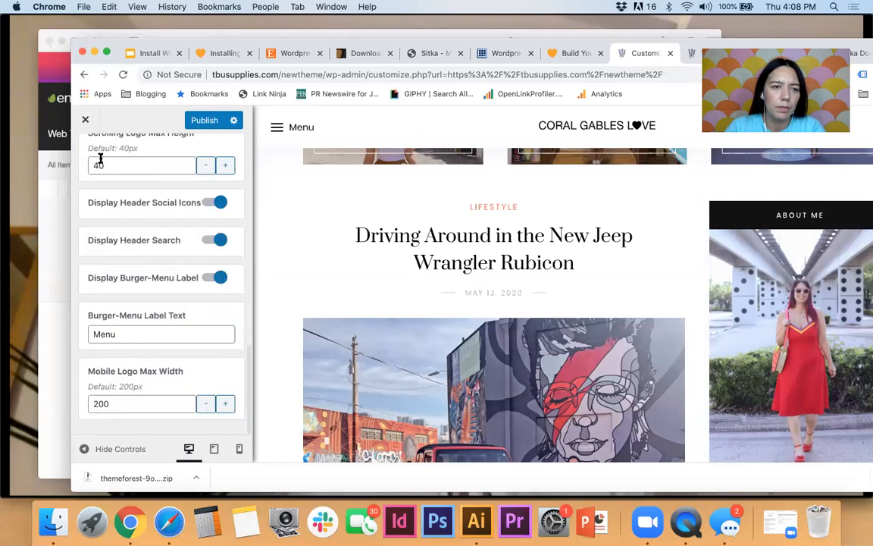
{"action": "scroll", "coordinate": [113, 171], "scroll_direction": "up", "scroll_amount": 10}
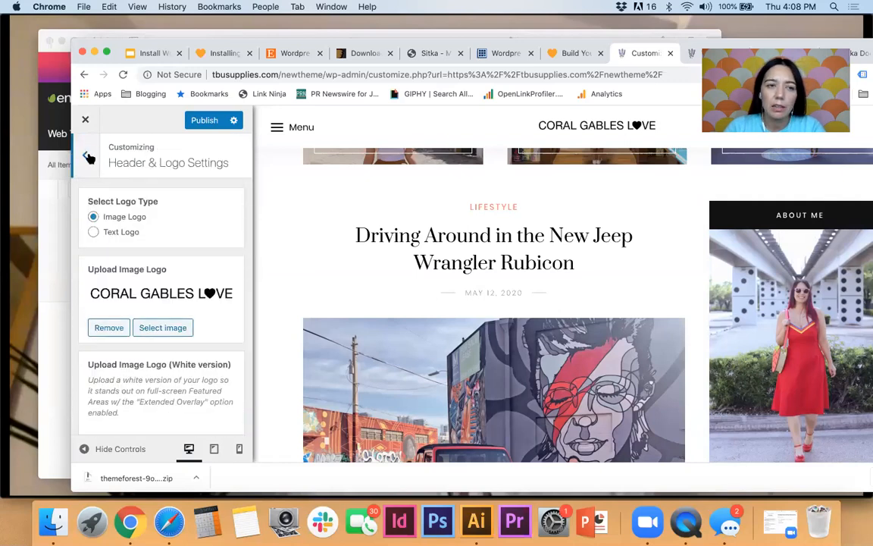
{"action": "left_click", "coordinate": [88, 157]}
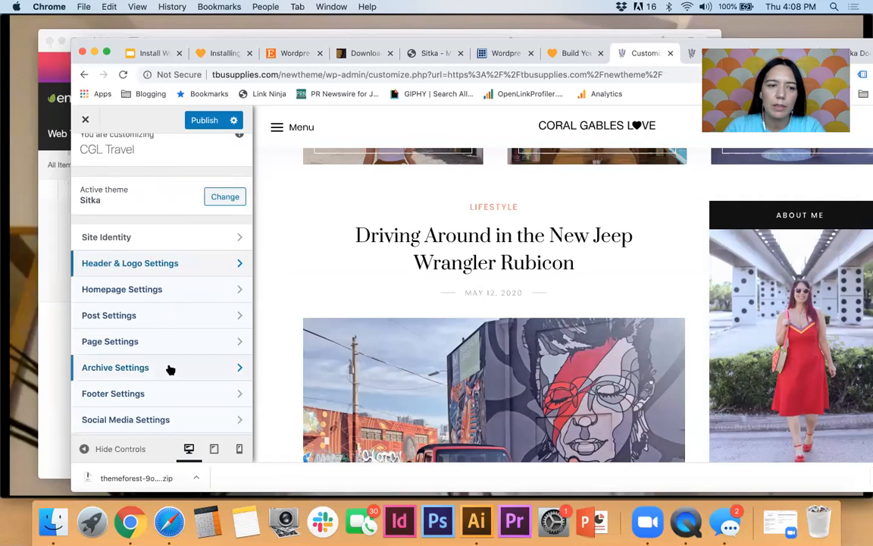
Review the content layout, homepage layout and post feed options in the Homepage Settings, and open the Post Settings.
{"action": "left_click", "coordinate": [161, 296]}
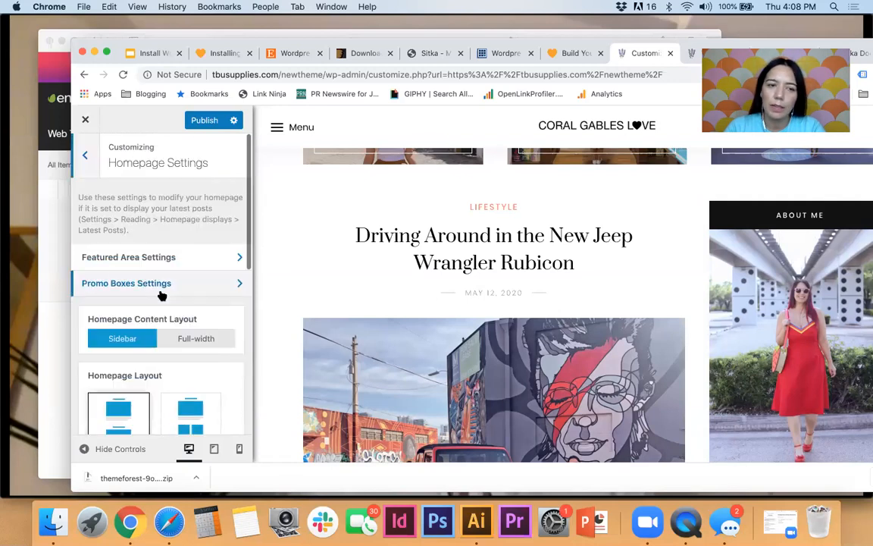
{"action": "scroll", "coordinate": [161, 296], "scroll_direction": "down", "scroll_amount": 4}
{"action": "scroll", "coordinate": [162, 296], "scroll_direction": "down", "scroll_amount": 5}
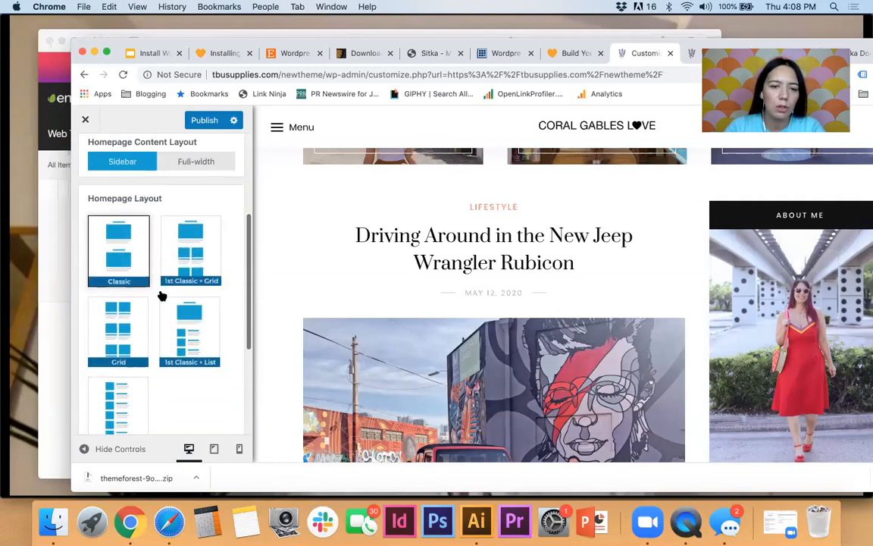
{"action": "scroll", "coordinate": [161, 295], "scroll_direction": "down", "scroll_amount": 3}
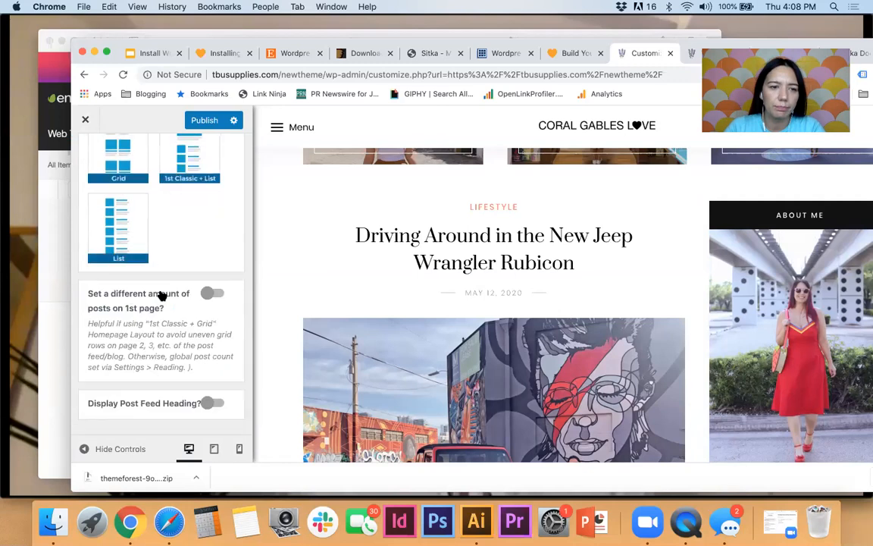
{"action": "scroll", "coordinate": [156, 212], "scroll_direction": "up", "scroll_amount": 8}
{"action": "left_click", "coordinate": [85, 156]}
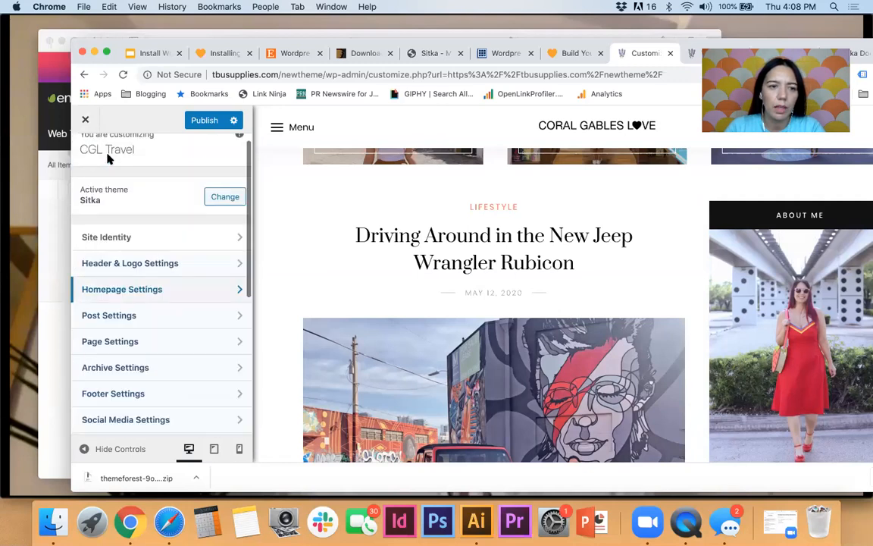
{"action": "left_click", "coordinate": [158, 318]}
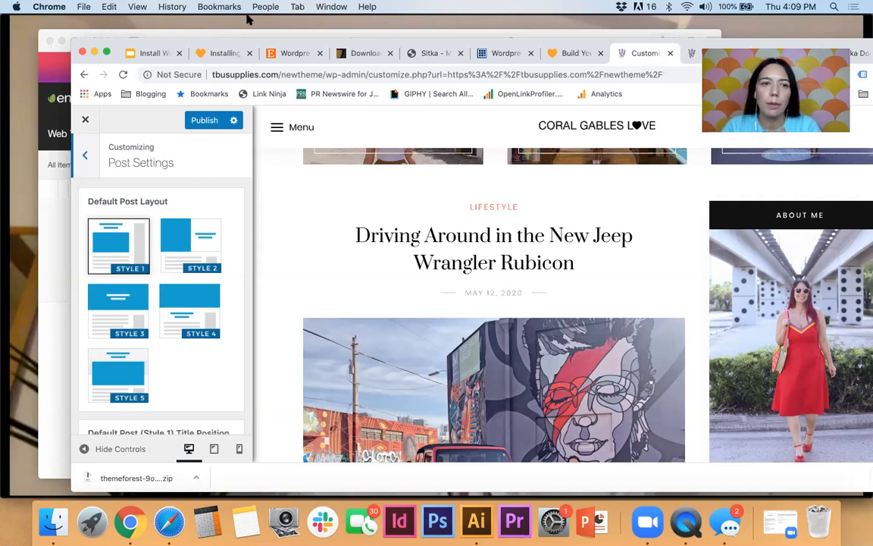
Switch to the Installing A WordPress Theme article, look over its beginning and theme checklist, and reposition the browser window.
{"action": "left_click", "coordinate": [223, 55]}
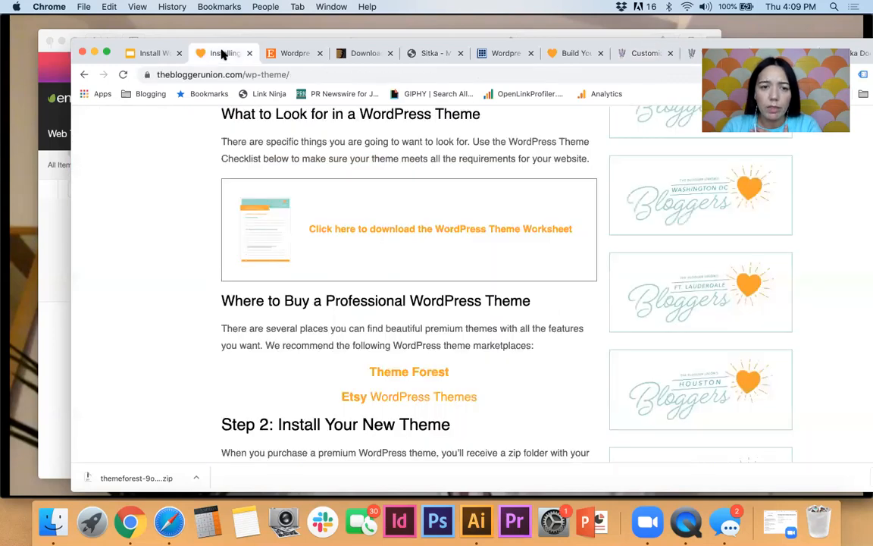
{"action": "scroll", "coordinate": [386, 220], "scroll_direction": "up", "scroll_amount": 5}
{"action": "scroll", "coordinate": [371, 152], "scroll_direction": "up", "scroll_amount": 4}
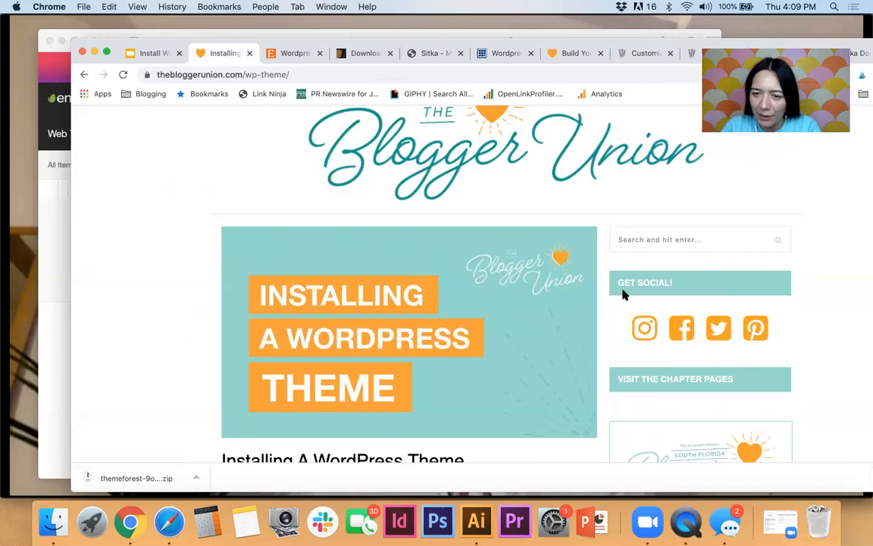
{"action": "left_click_drag", "start_coordinate": [628, 43], "coordinate": [520, 37]}
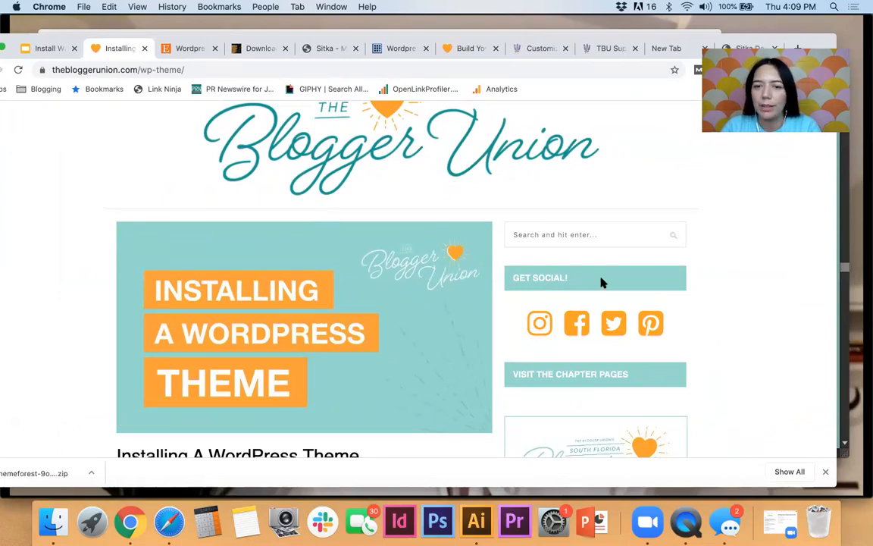
{"action": "scroll", "coordinate": [589, 343], "scroll_direction": "down", "scroll_amount": 2}
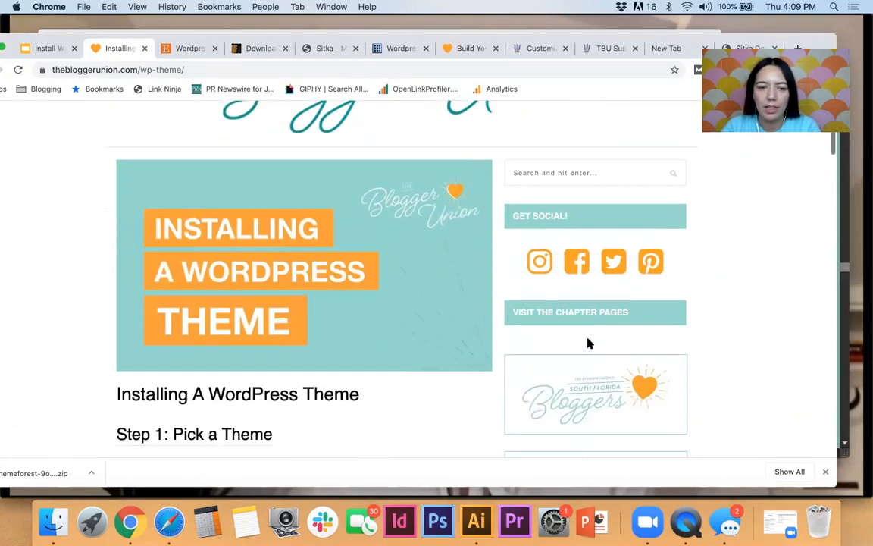
{"action": "scroll", "coordinate": [590, 343], "scroll_direction": "down", "scroll_amount": 8}
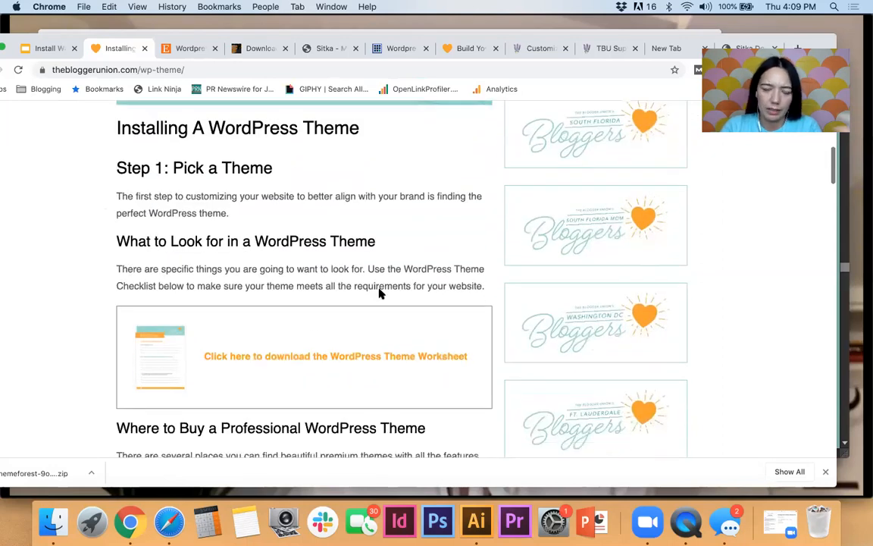
{"action": "scroll", "coordinate": [376, 282], "scroll_direction": "up", "scroll_amount": 7}
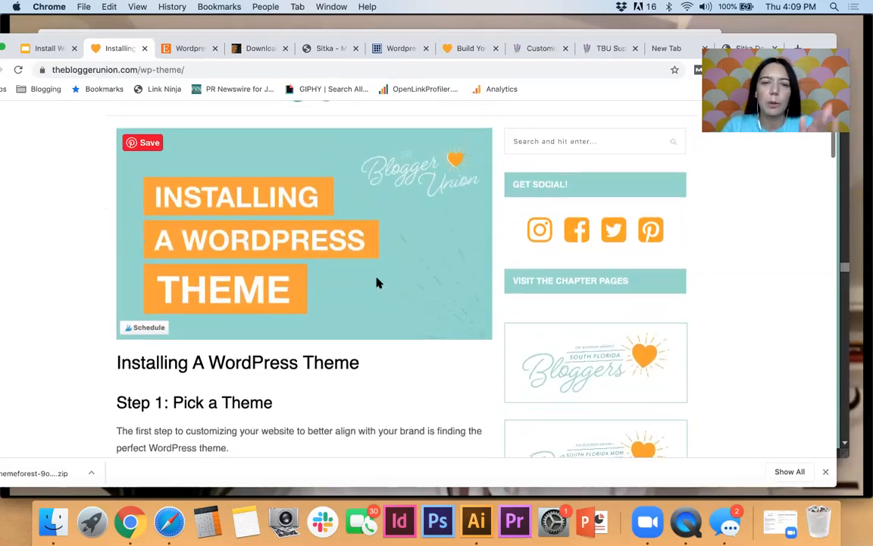
{"action": "left_click_drag", "start_coordinate": [453, 38], "coordinate": [493, 41]}
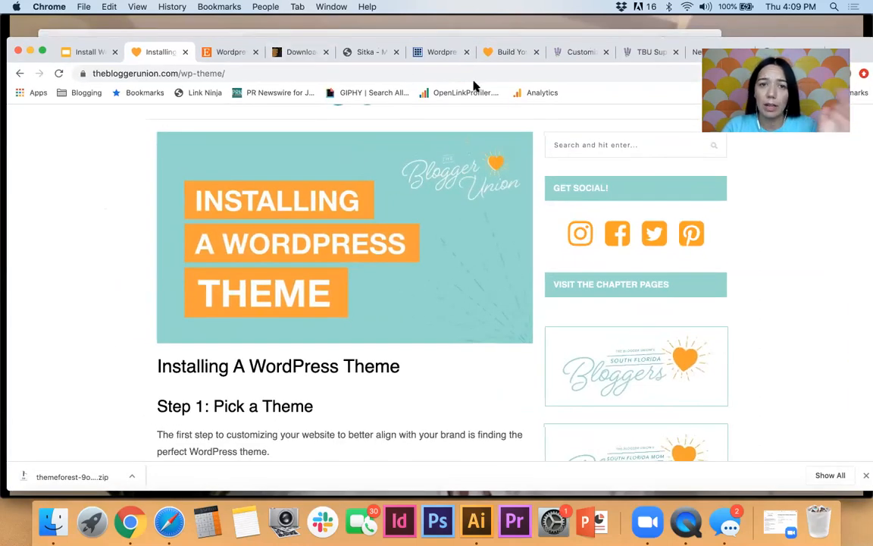
Return to the theme customizer and review the default post, video, gallery and content layout options in the Post Settings.
{"action": "left_click", "coordinate": [581, 52]}
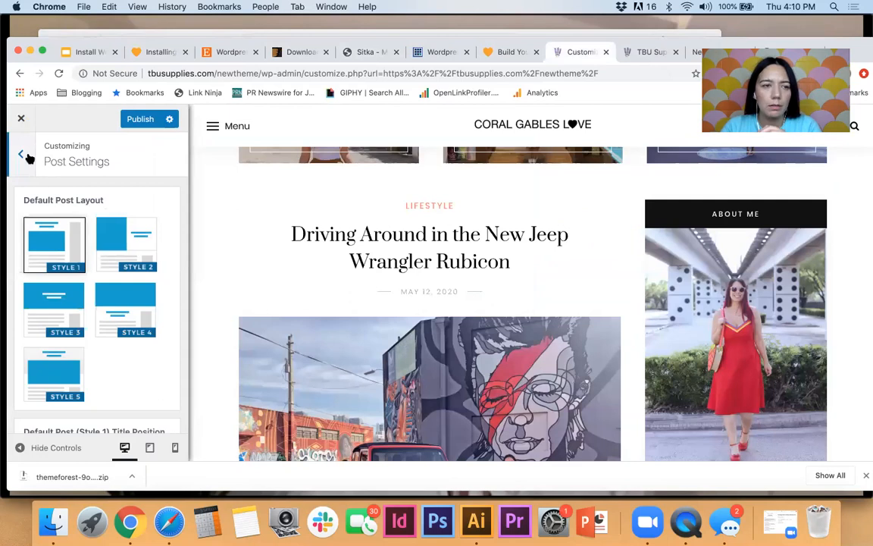
{"action": "scroll", "coordinate": [111, 314], "scroll_direction": "down", "scroll_amount": 8}
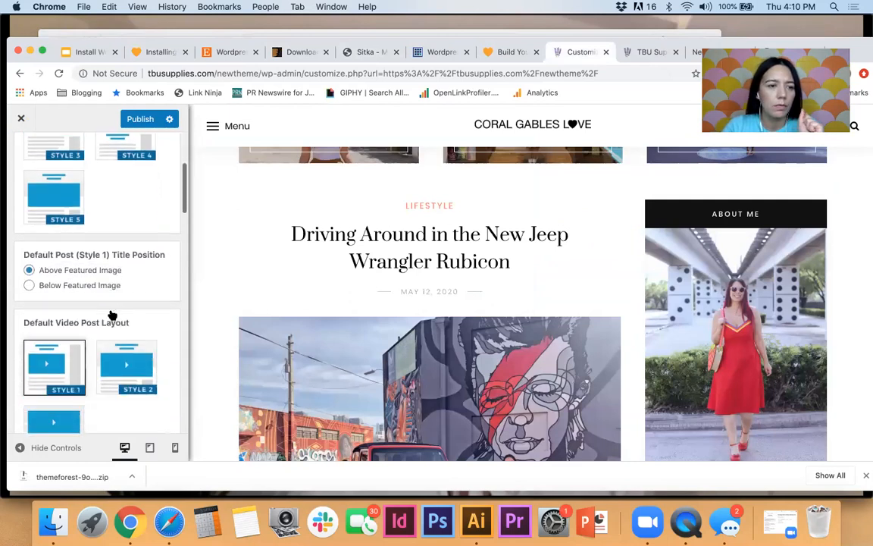
{"action": "scroll", "coordinate": [111, 315], "scroll_direction": "down", "scroll_amount": 4}
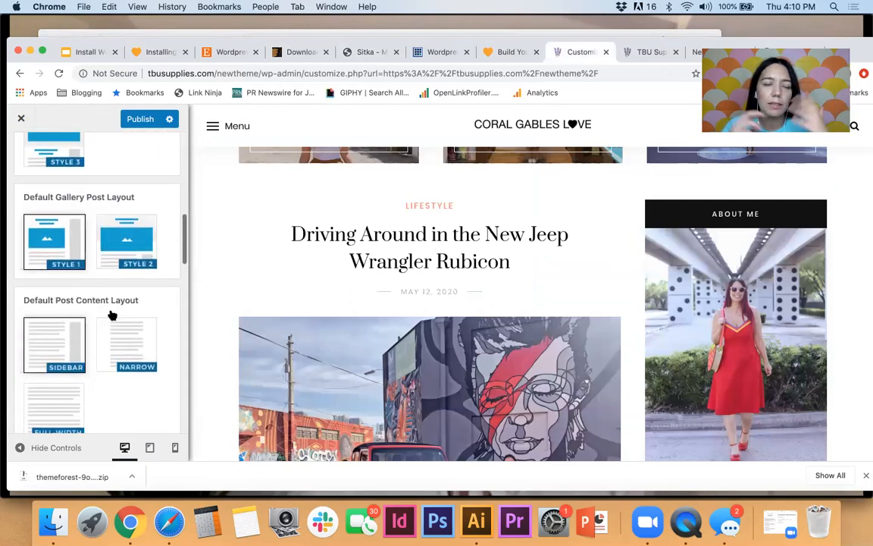